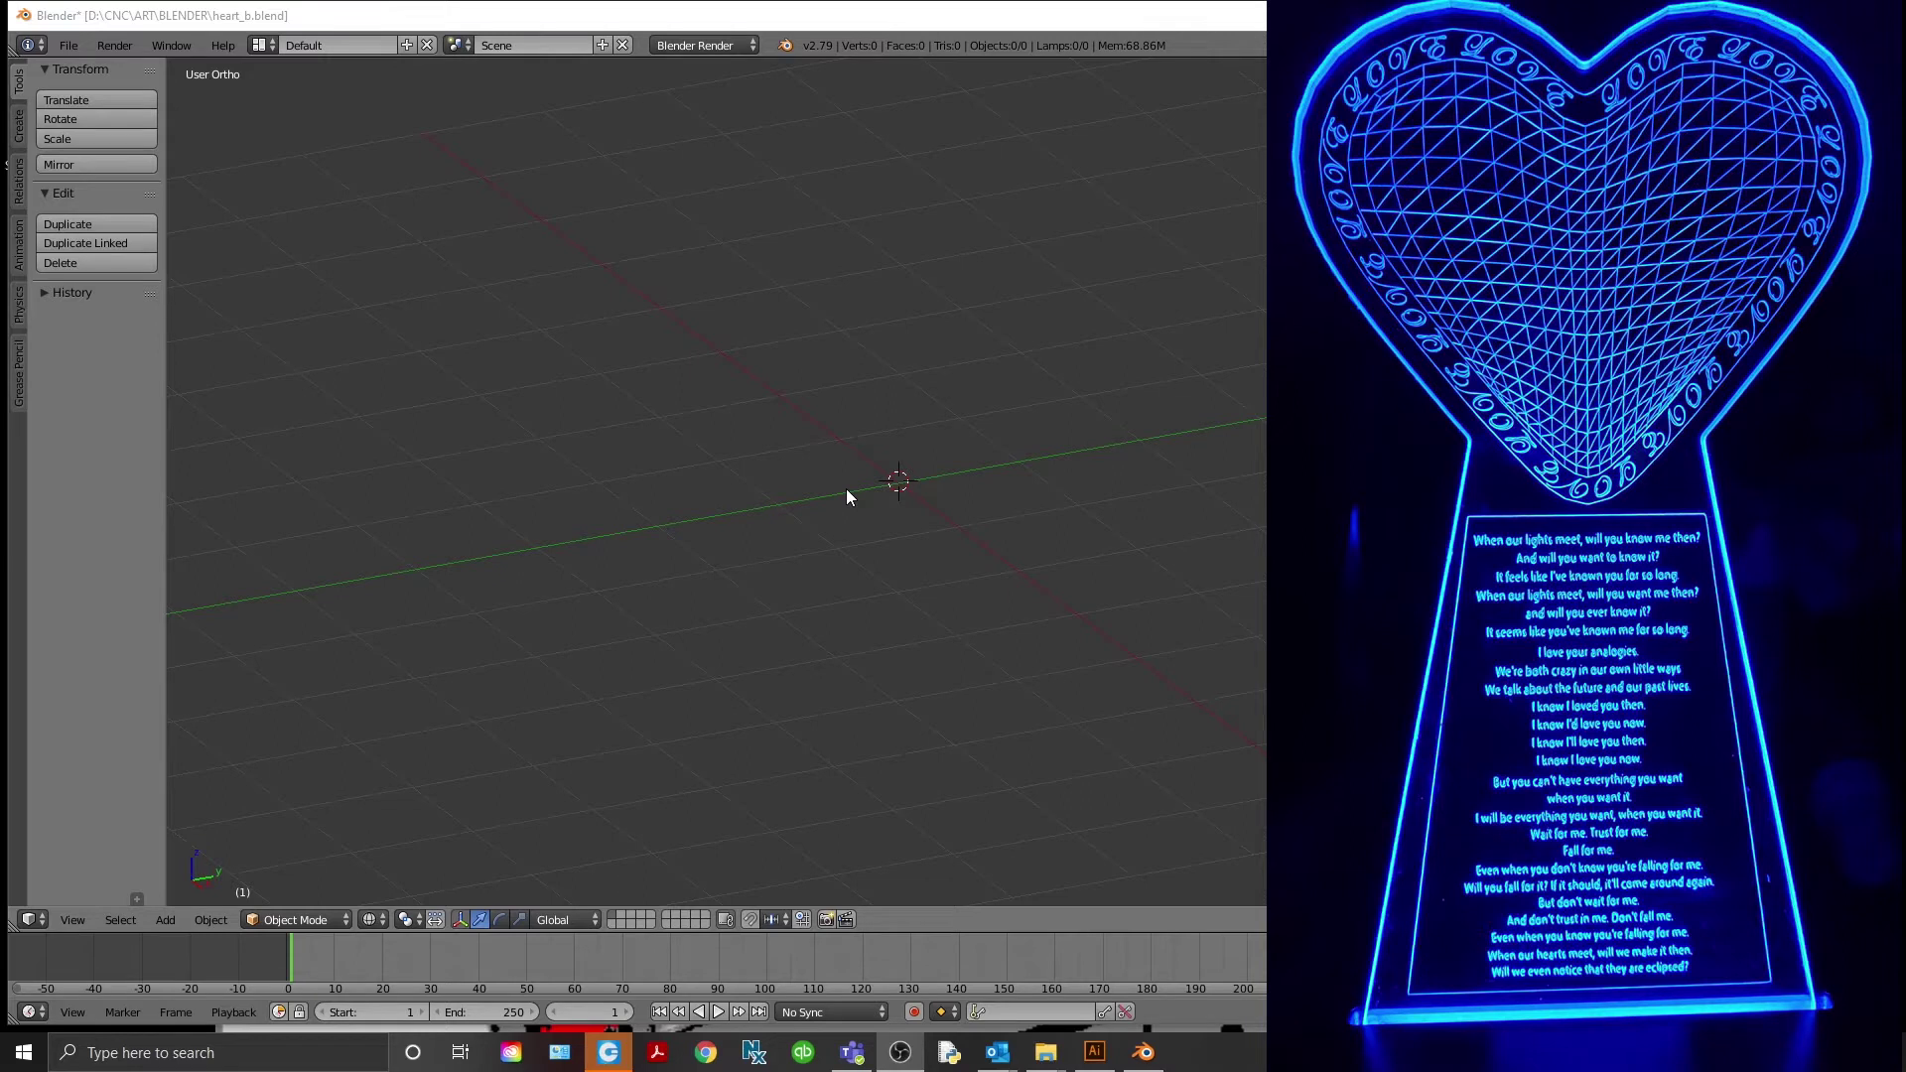
# Place the 3D cursor near the origin and add a mesh cube there
pyautogui.click(900, 485)
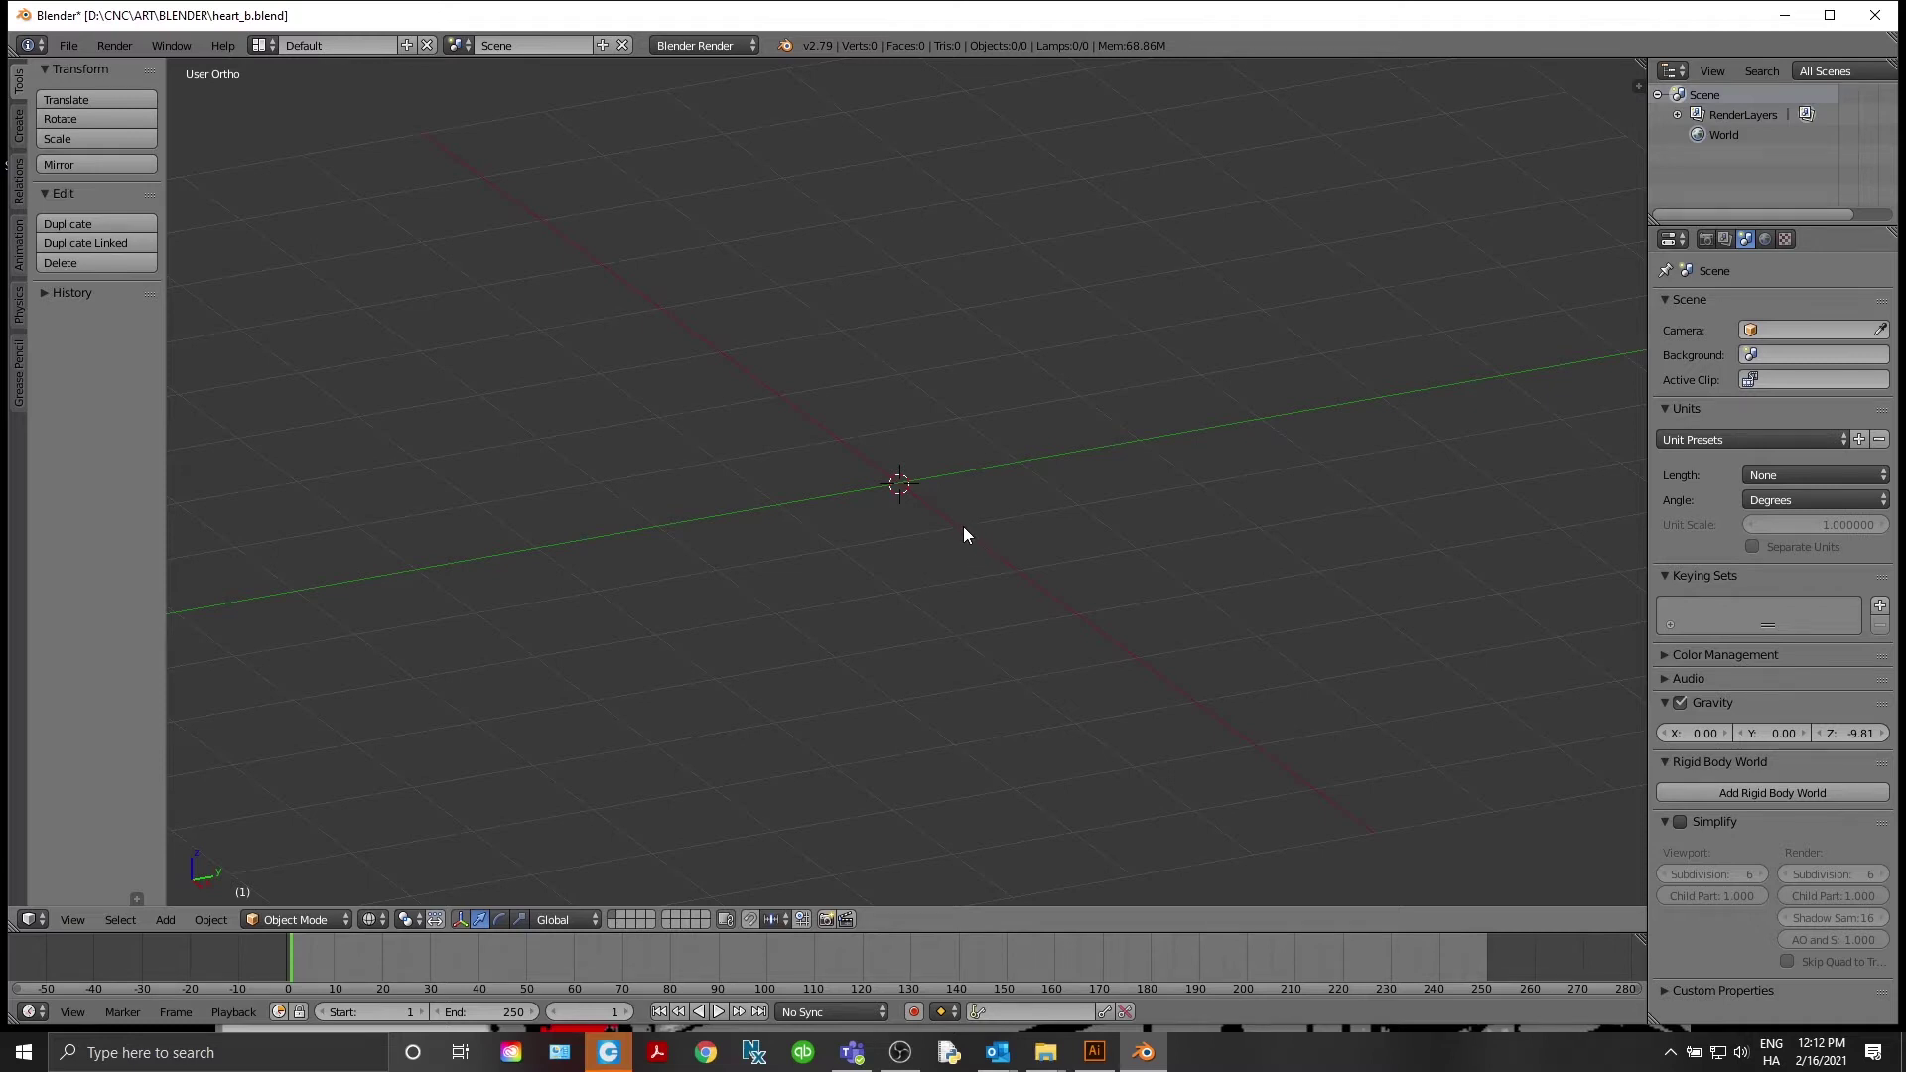
pyautogui.hotkey('shift', 'a')
pyautogui.moveTo(963, 526)
pyautogui.click(1054, 545)
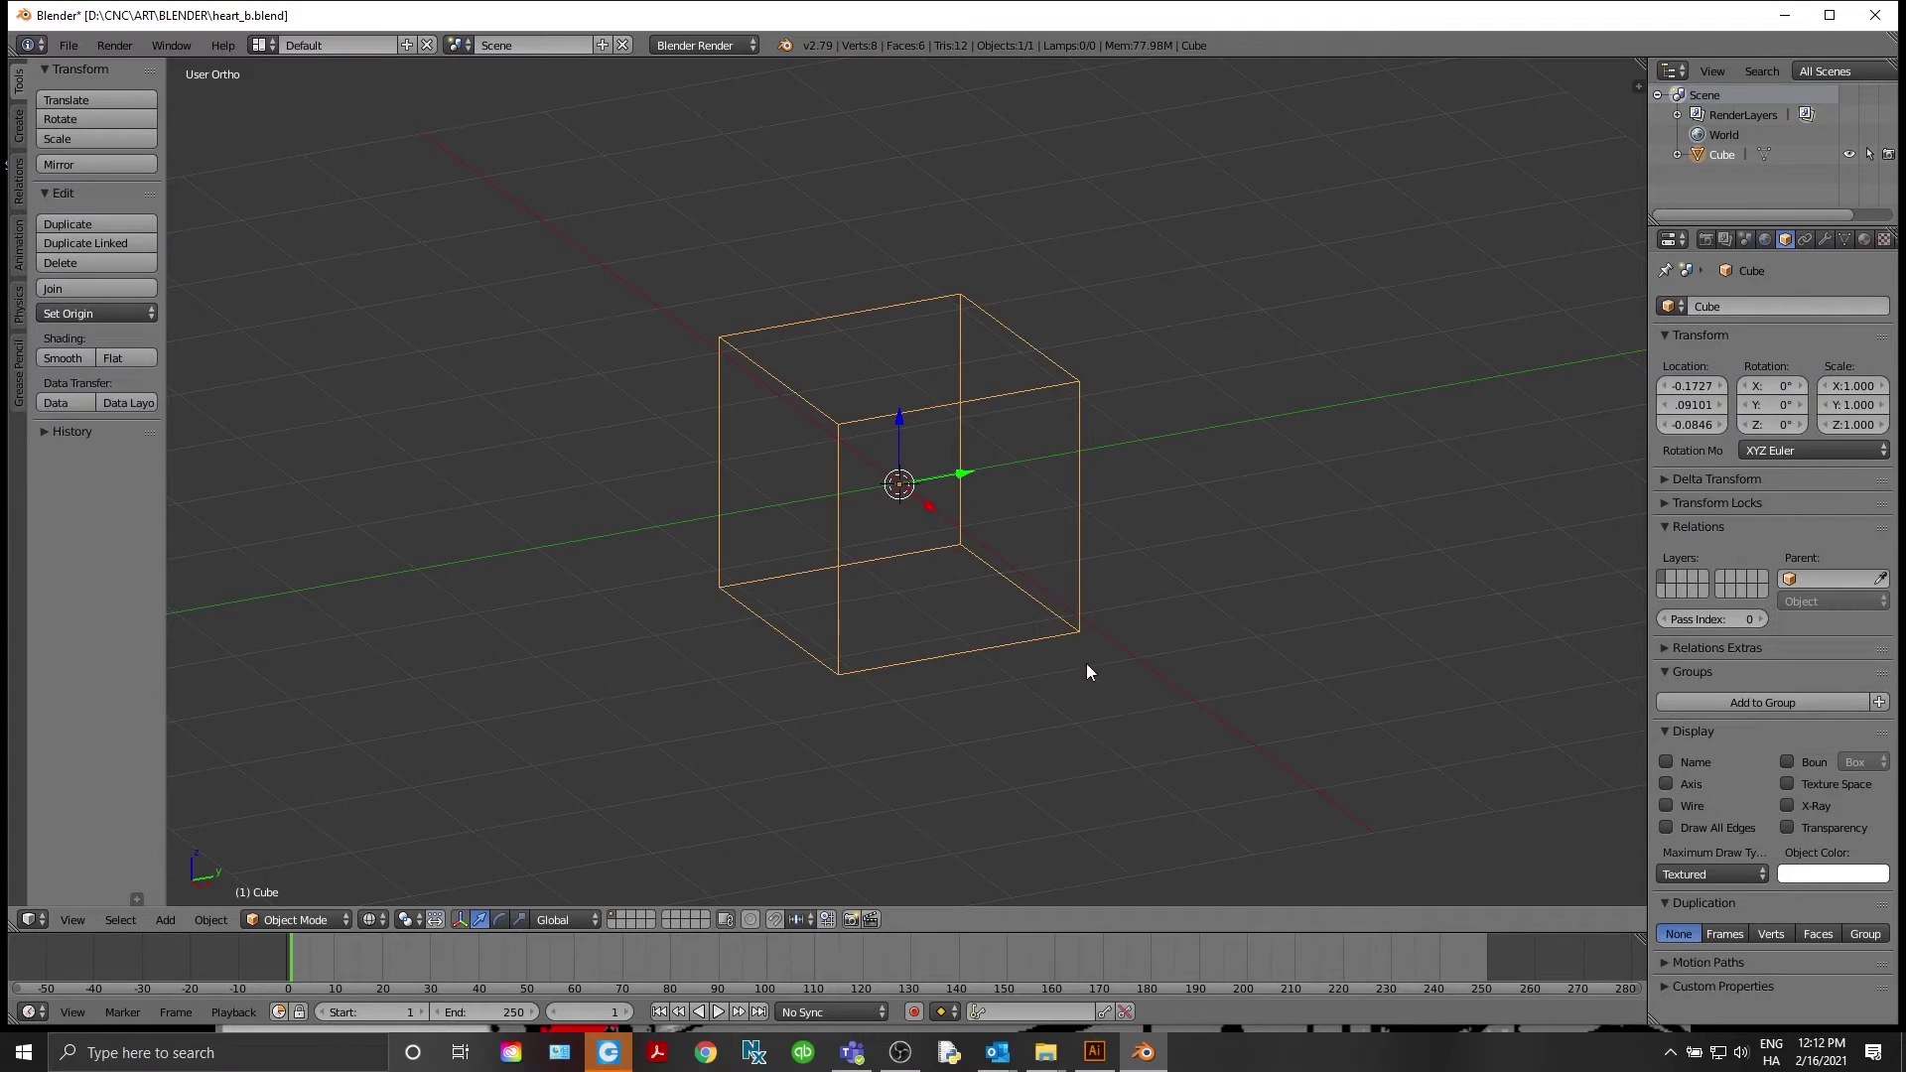
pyautogui.moveTo(1105, 581); pyautogui.dragTo(1157, 610, button='middle')
pyautogui.hotkey('shift', 'a')
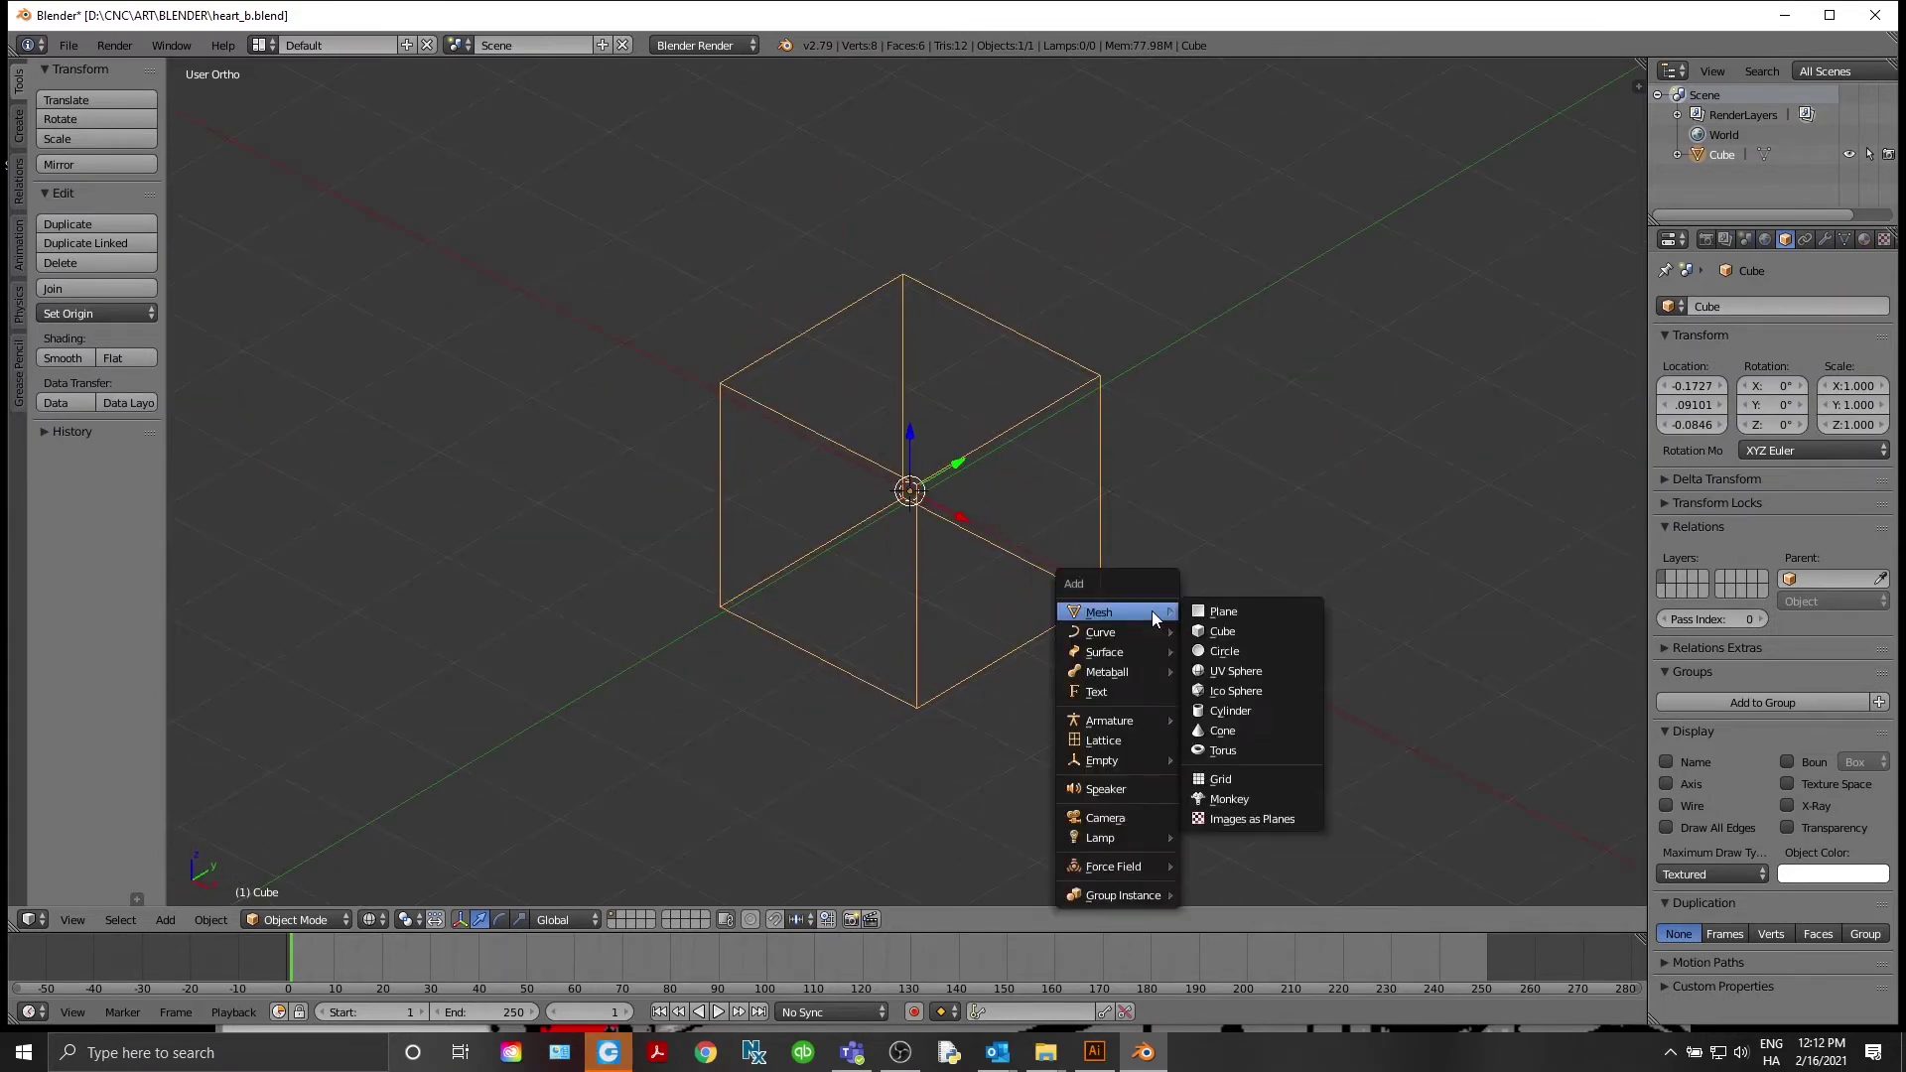
pyautogui.moveTo(1139, 613)
pyautogui.moveTo(1138, 675)
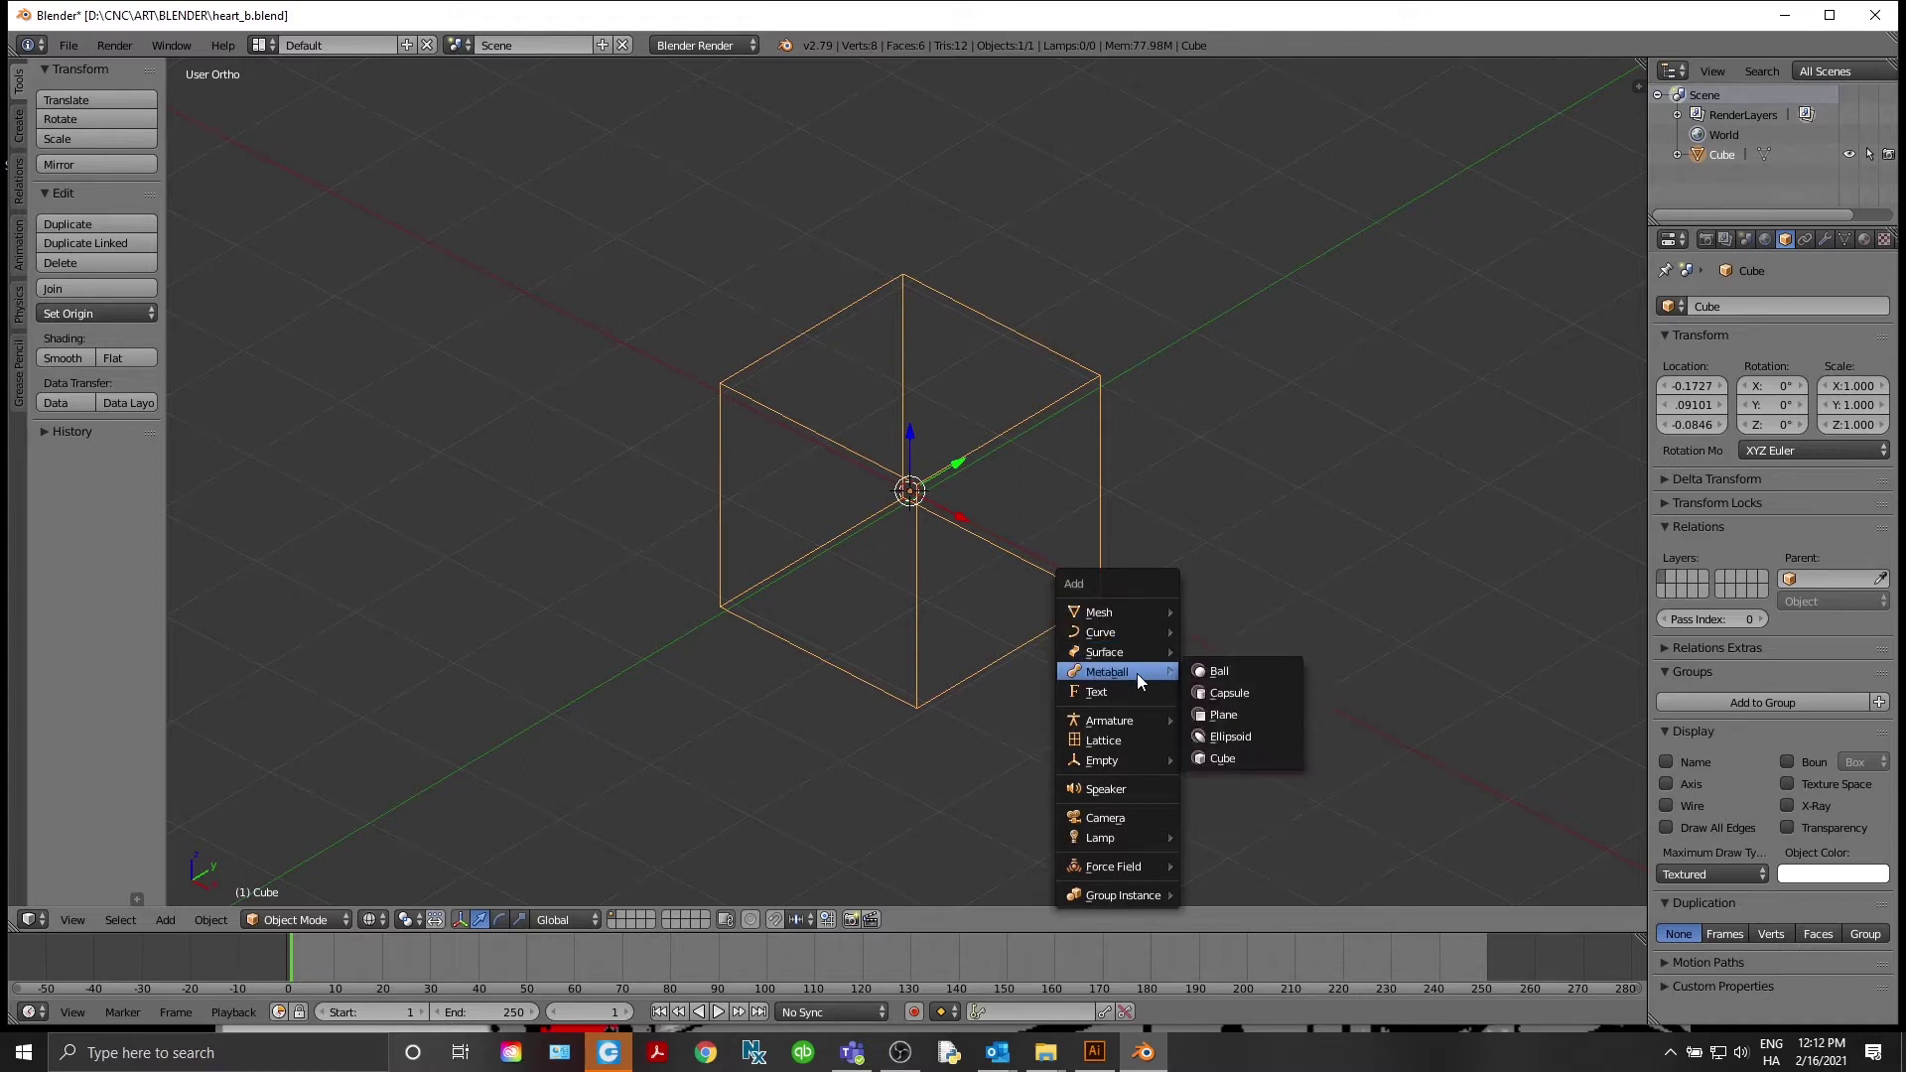
pyautogui.moveTo(1409, 610); pyautogui.dragTo(1260, 635, button='middle')
# Set the cube's X, Y and Z location to 0 to centre it on the world origin
pyautogui.click(1691, 387)
pyautogui.write('0')
pyautogui.press('Tab')
pyautogui.write('0')
pyautogui.press('Tab')
pyautogui.write('0')
pyautogui.press('Return')
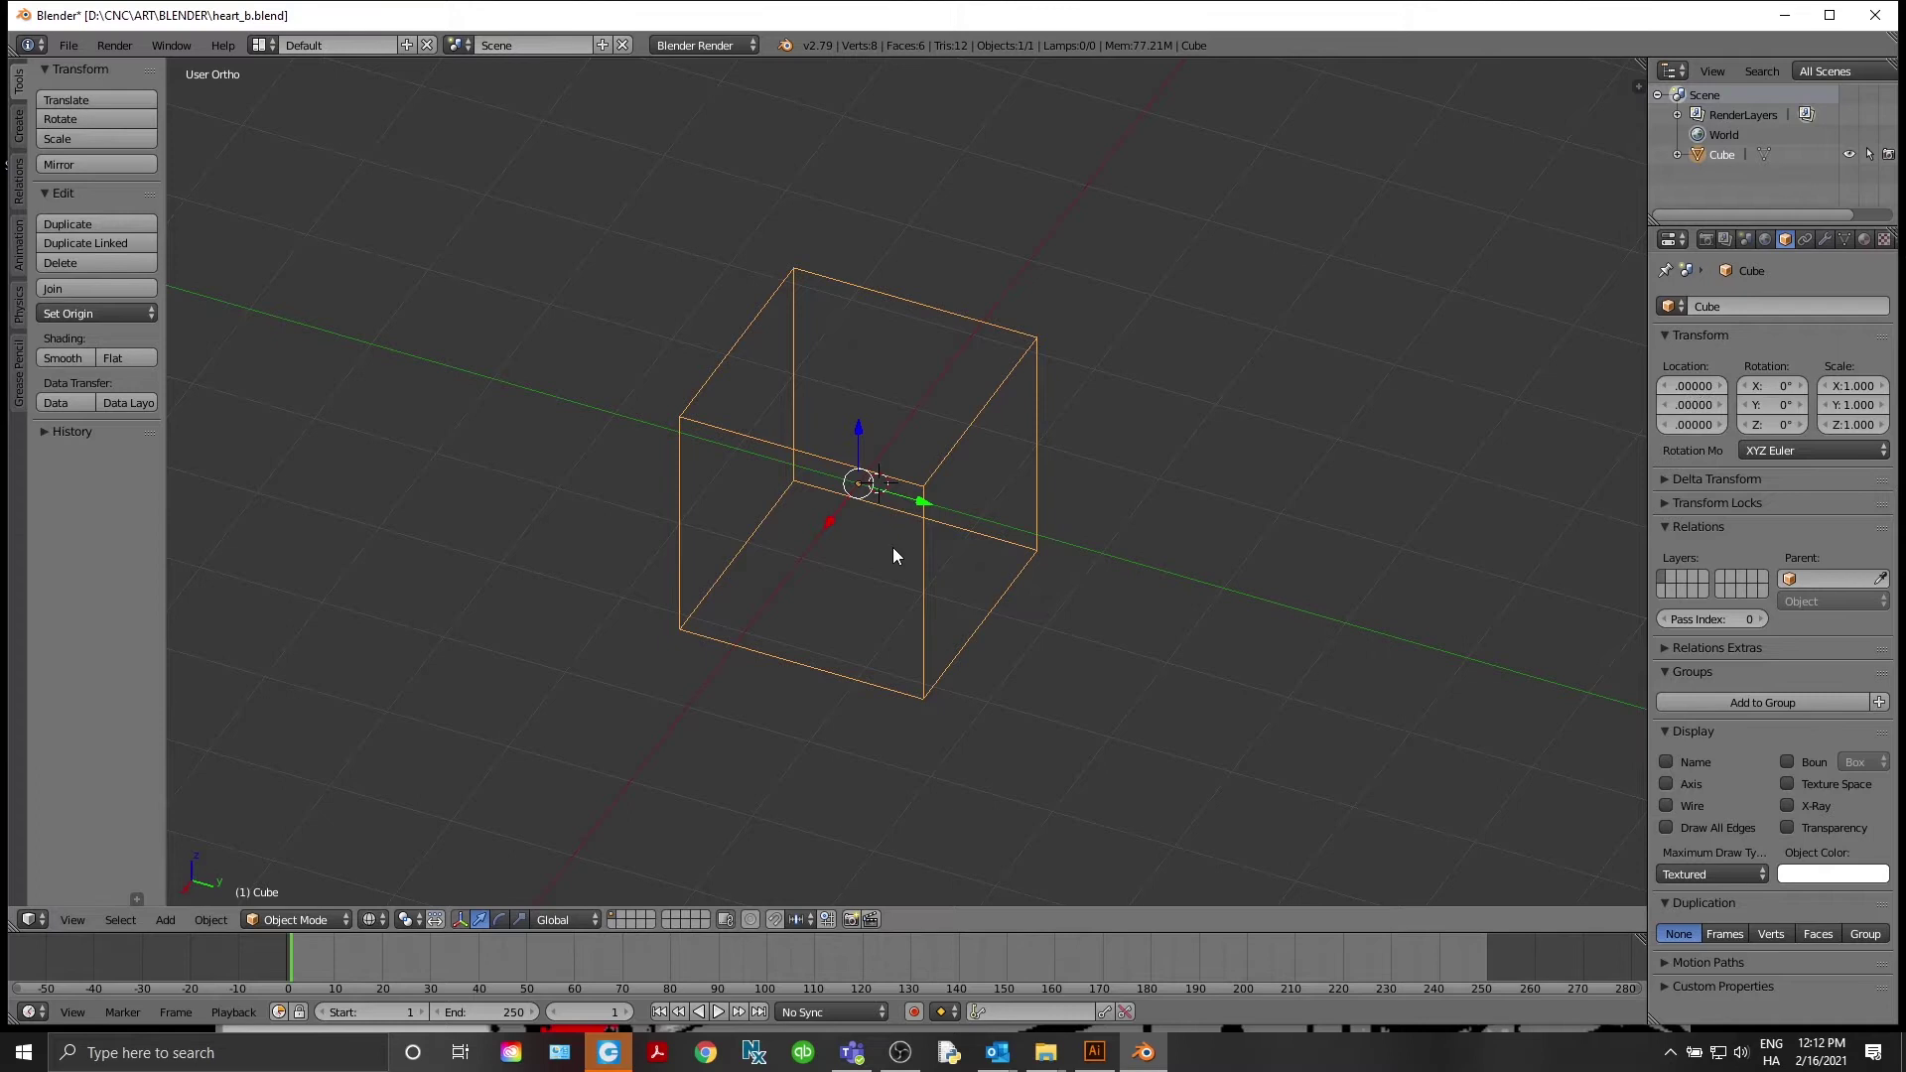
# Switch the viewport to solid shading and enter Edit Mode on the cube with nothing selected
pyautogui.press('Tab')
pyautogui.press('z')
pyautogui.moveTo(833, 618); pyautogui.dragTo(879, 555, button='middle')
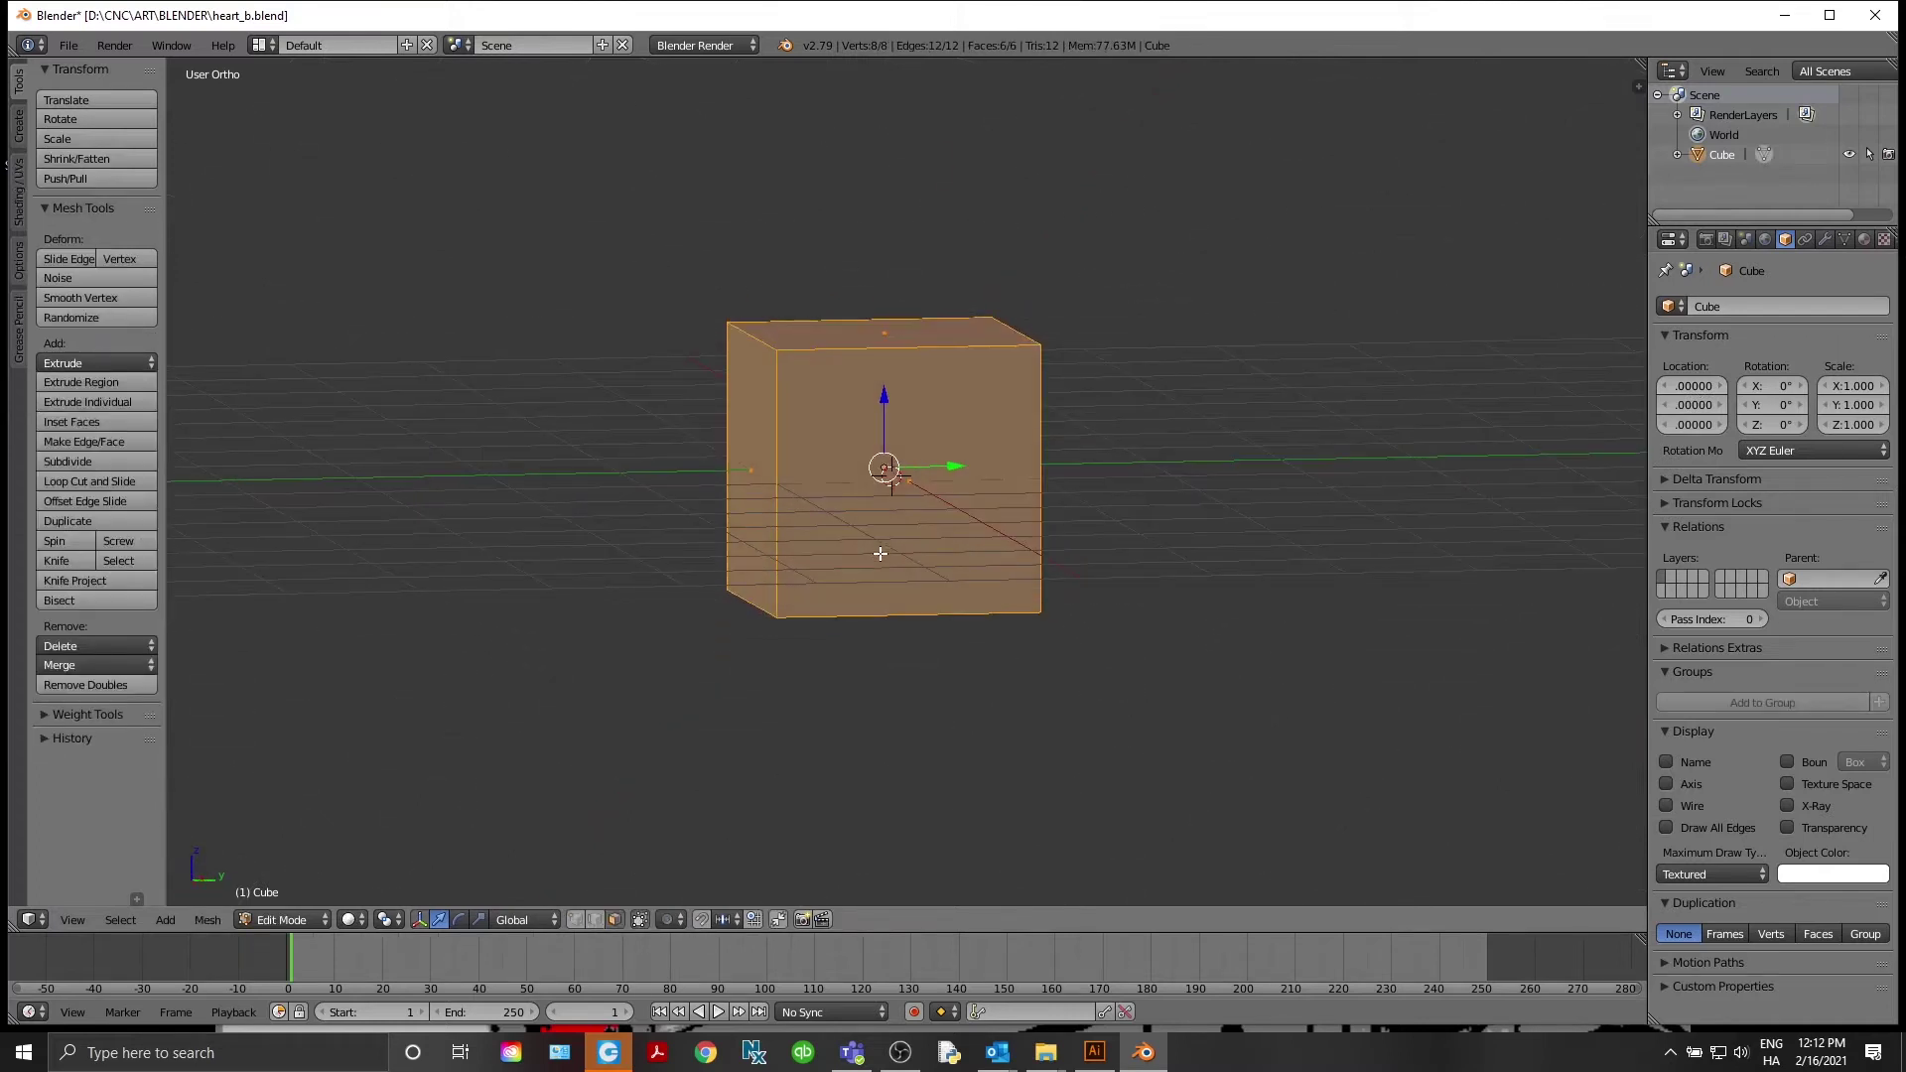
pyautogui.moveTo(921, 427)
pyautogui.mouseDown(button='middle')
pyautogui.moveTo(897, 462)
pyautogui.moveTo(925, 427)
pyautogui.moveTo(1029, 443)
pyautogui.moveTo(696, 438)
pyautogui.moveTo(933, 455)
pyautogui.mouseUp(button='middle')
pyautogui.press('Tab')
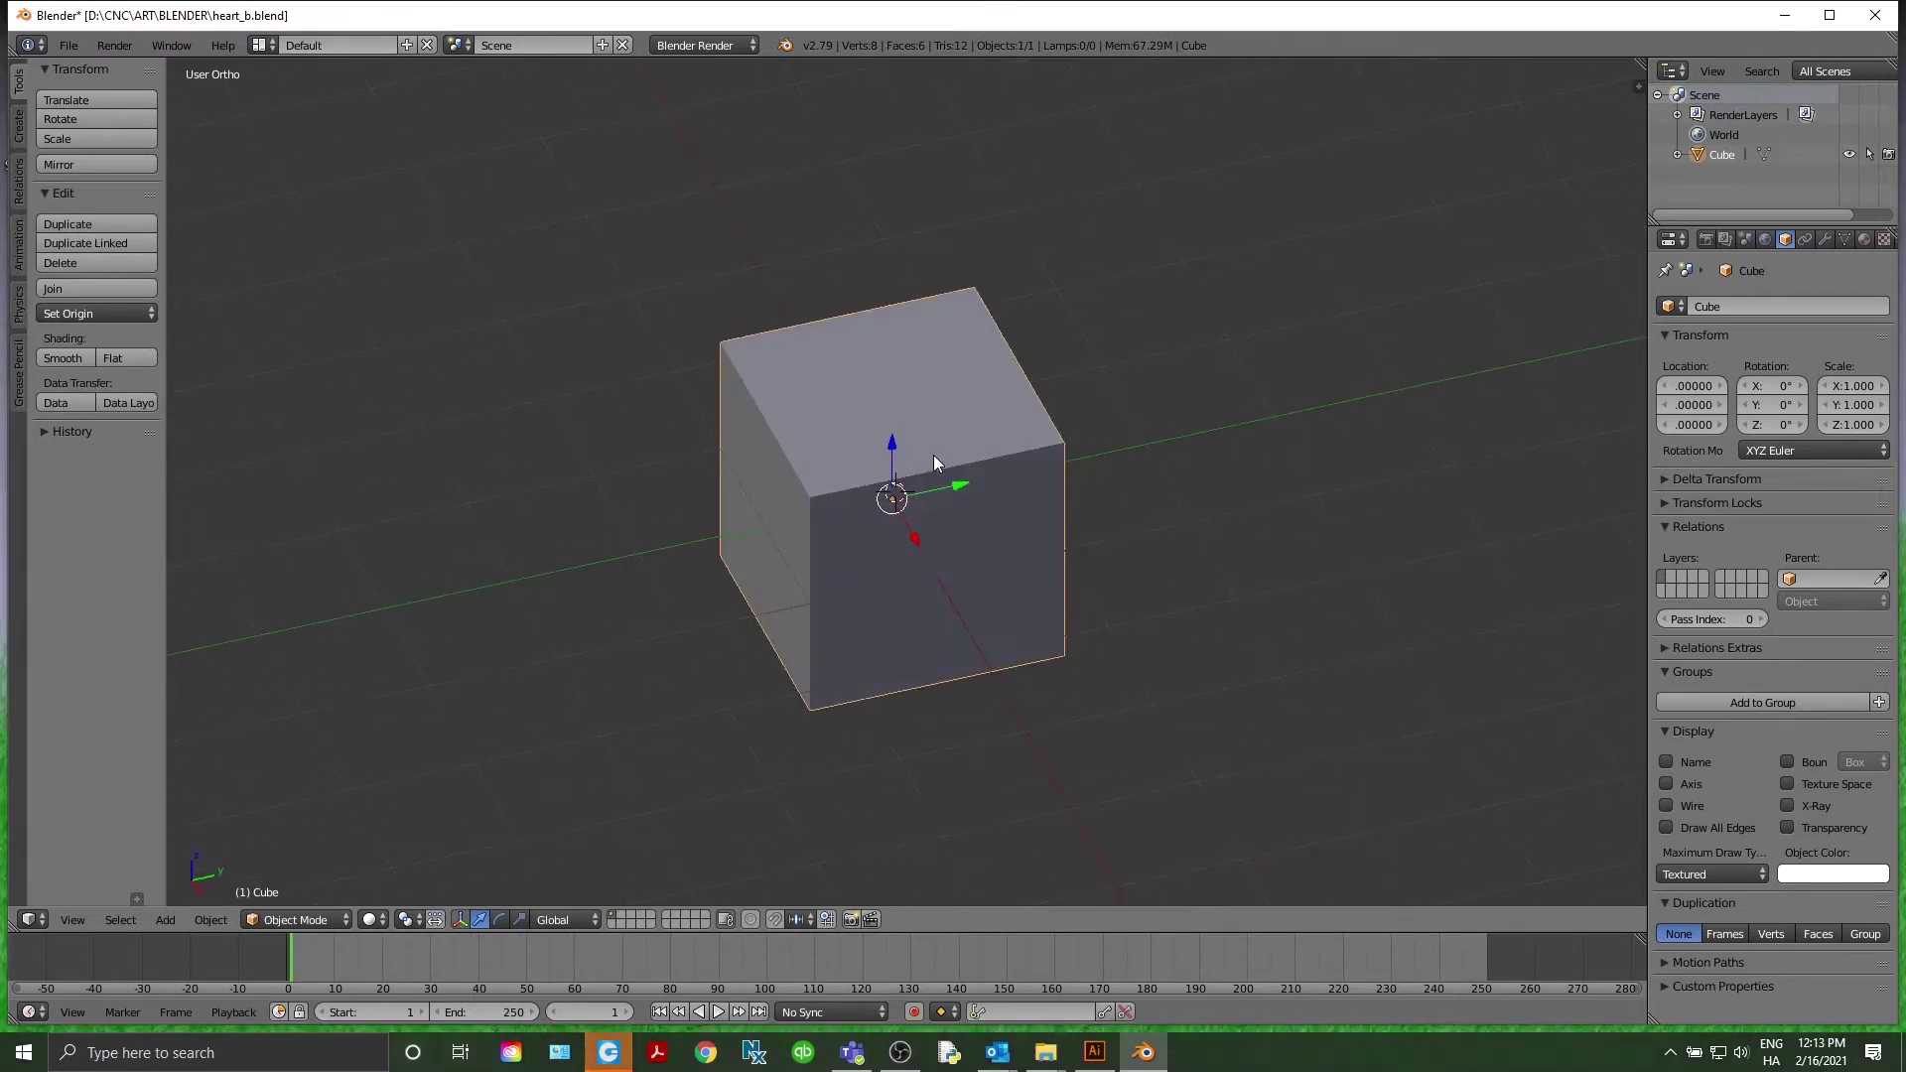
pyautogui.press('Tab')
pyautogui.press('a')
# Select the cube's front, side and top faces one at a time in face selection mode
pyautogui.rightClick(963, 554)
pyautogui.rightClick(777, 506)
pyautogui.rightClick(852, 438)
pyautogui.rightClick(871, 504)
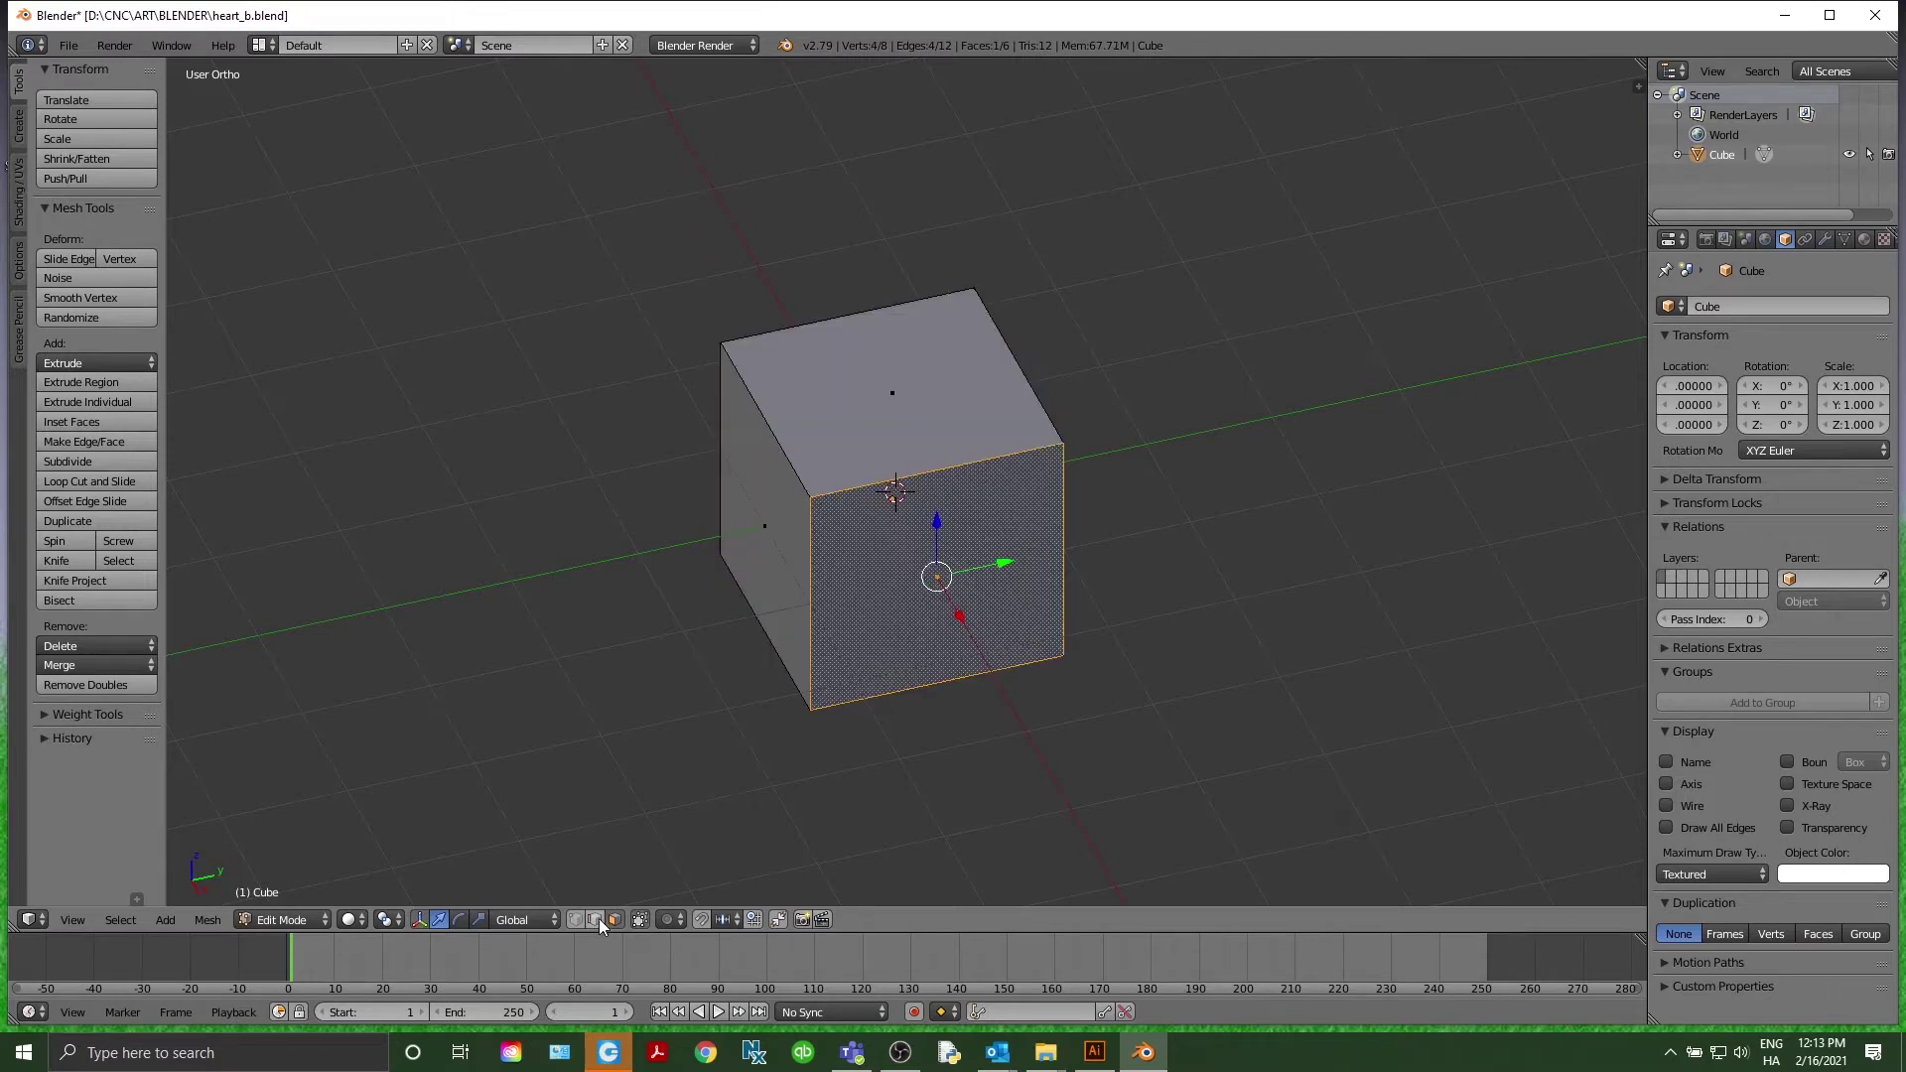
pyautogui.rightClick(866, 466)
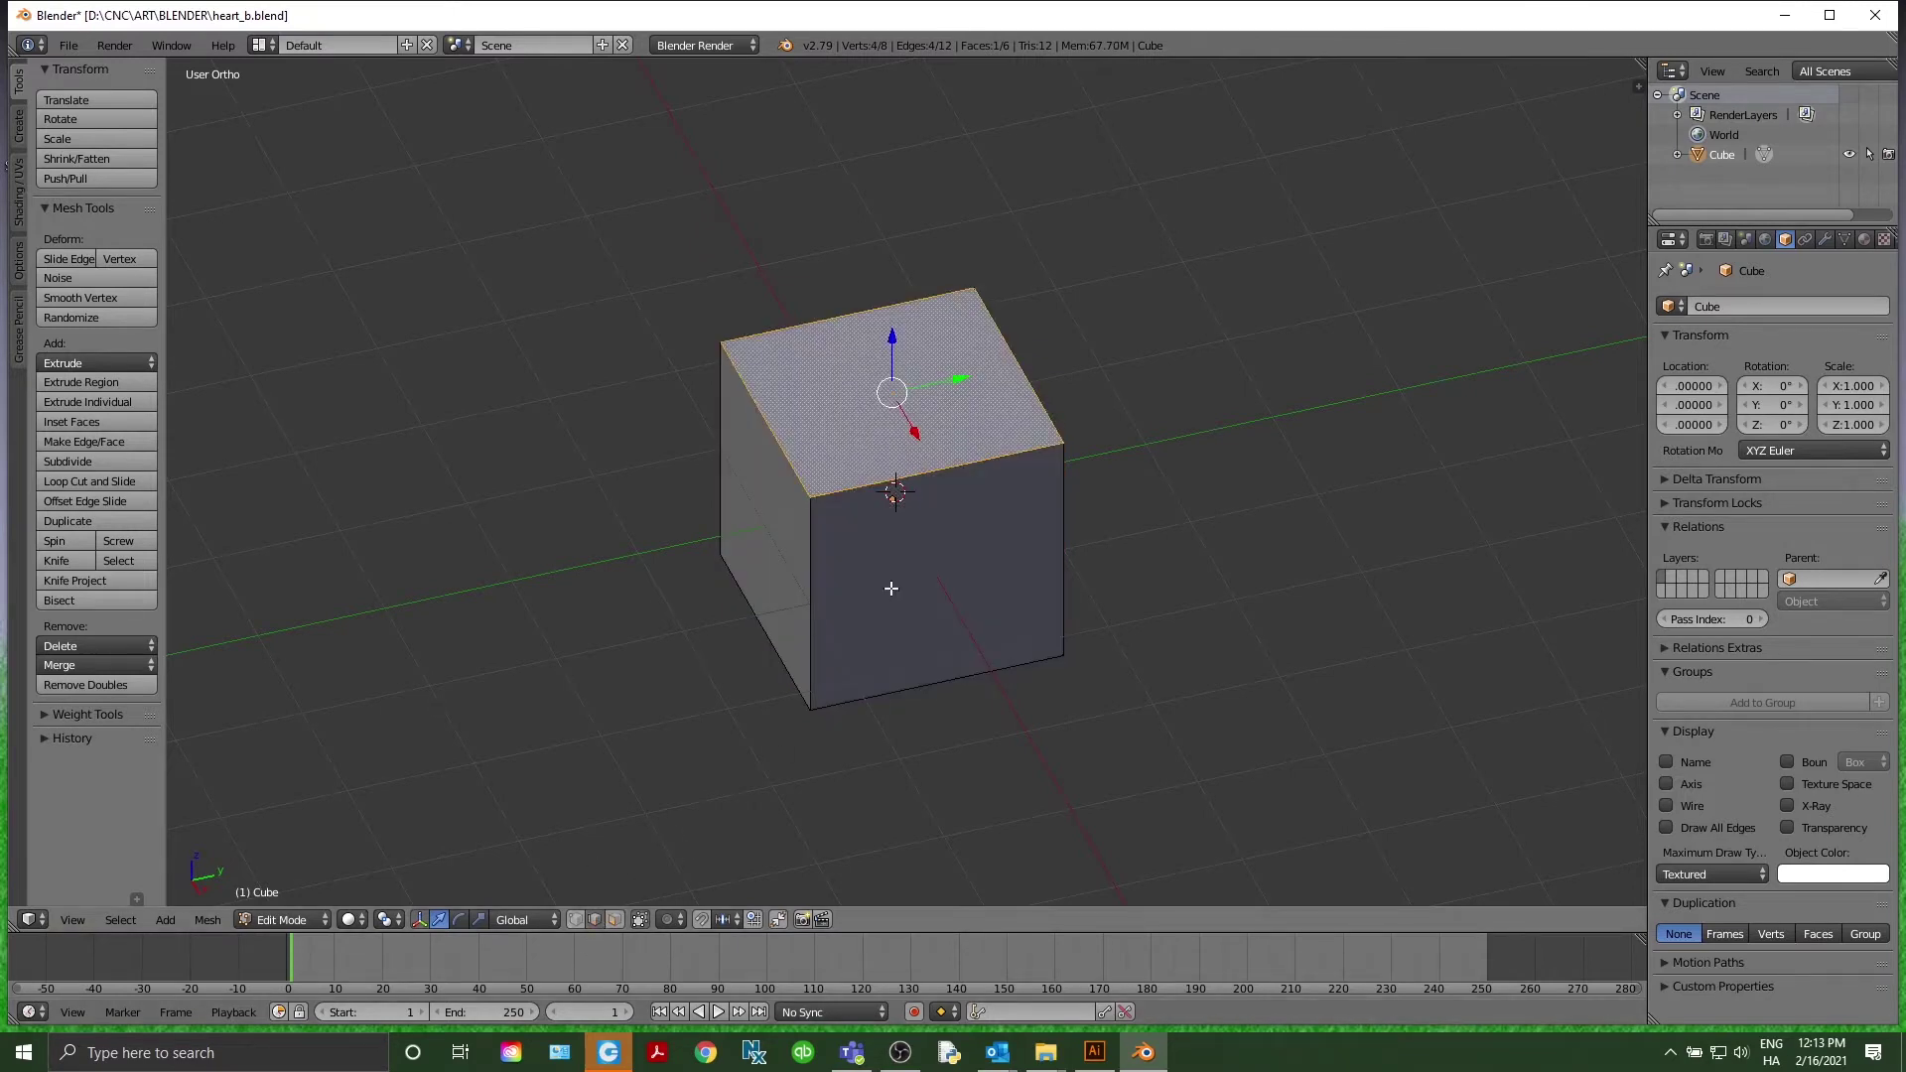
# Select single cube edges in edge selection mode, and single corners in vertex selection mode
pyautogui.rightClick(903, 487)
pyautogui.rightClick(928, 679)
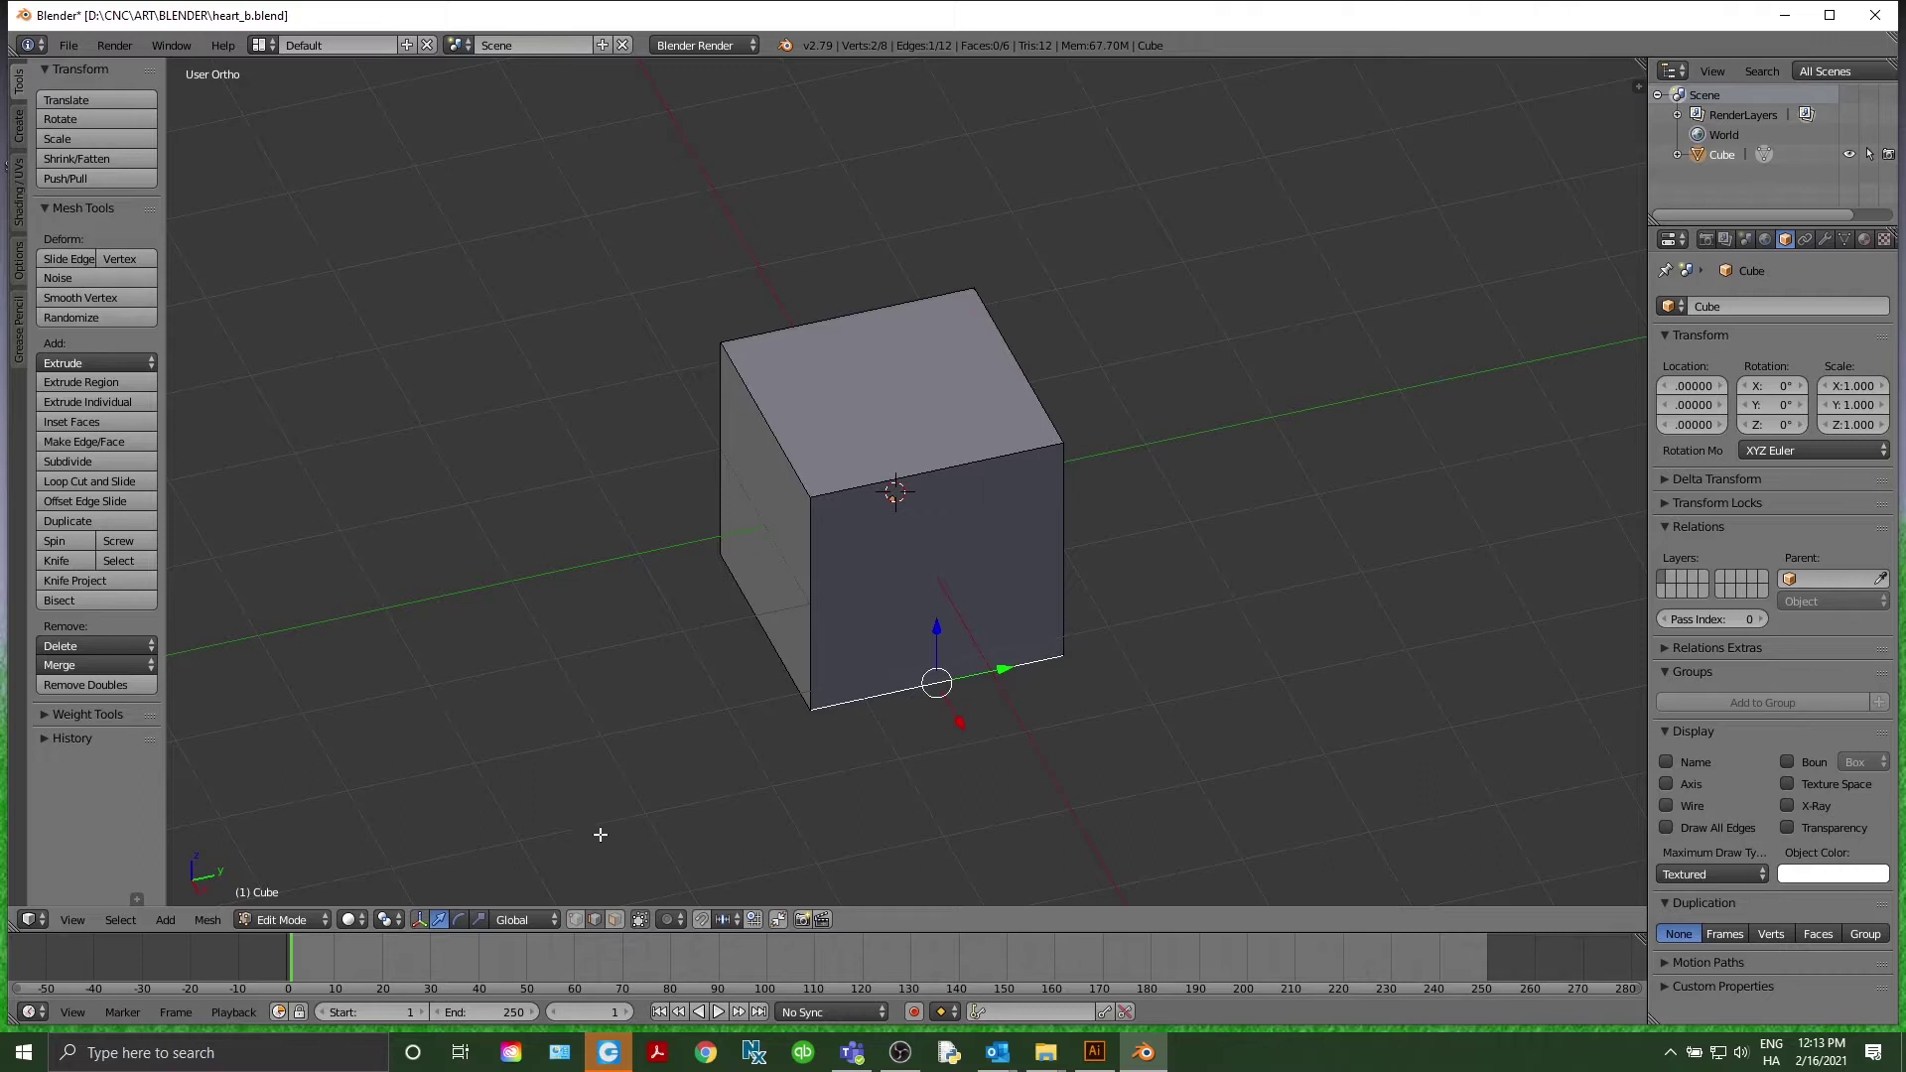
pyautogui.rightClick(811, 496)
pyautogui.rightClick(1063, 444)
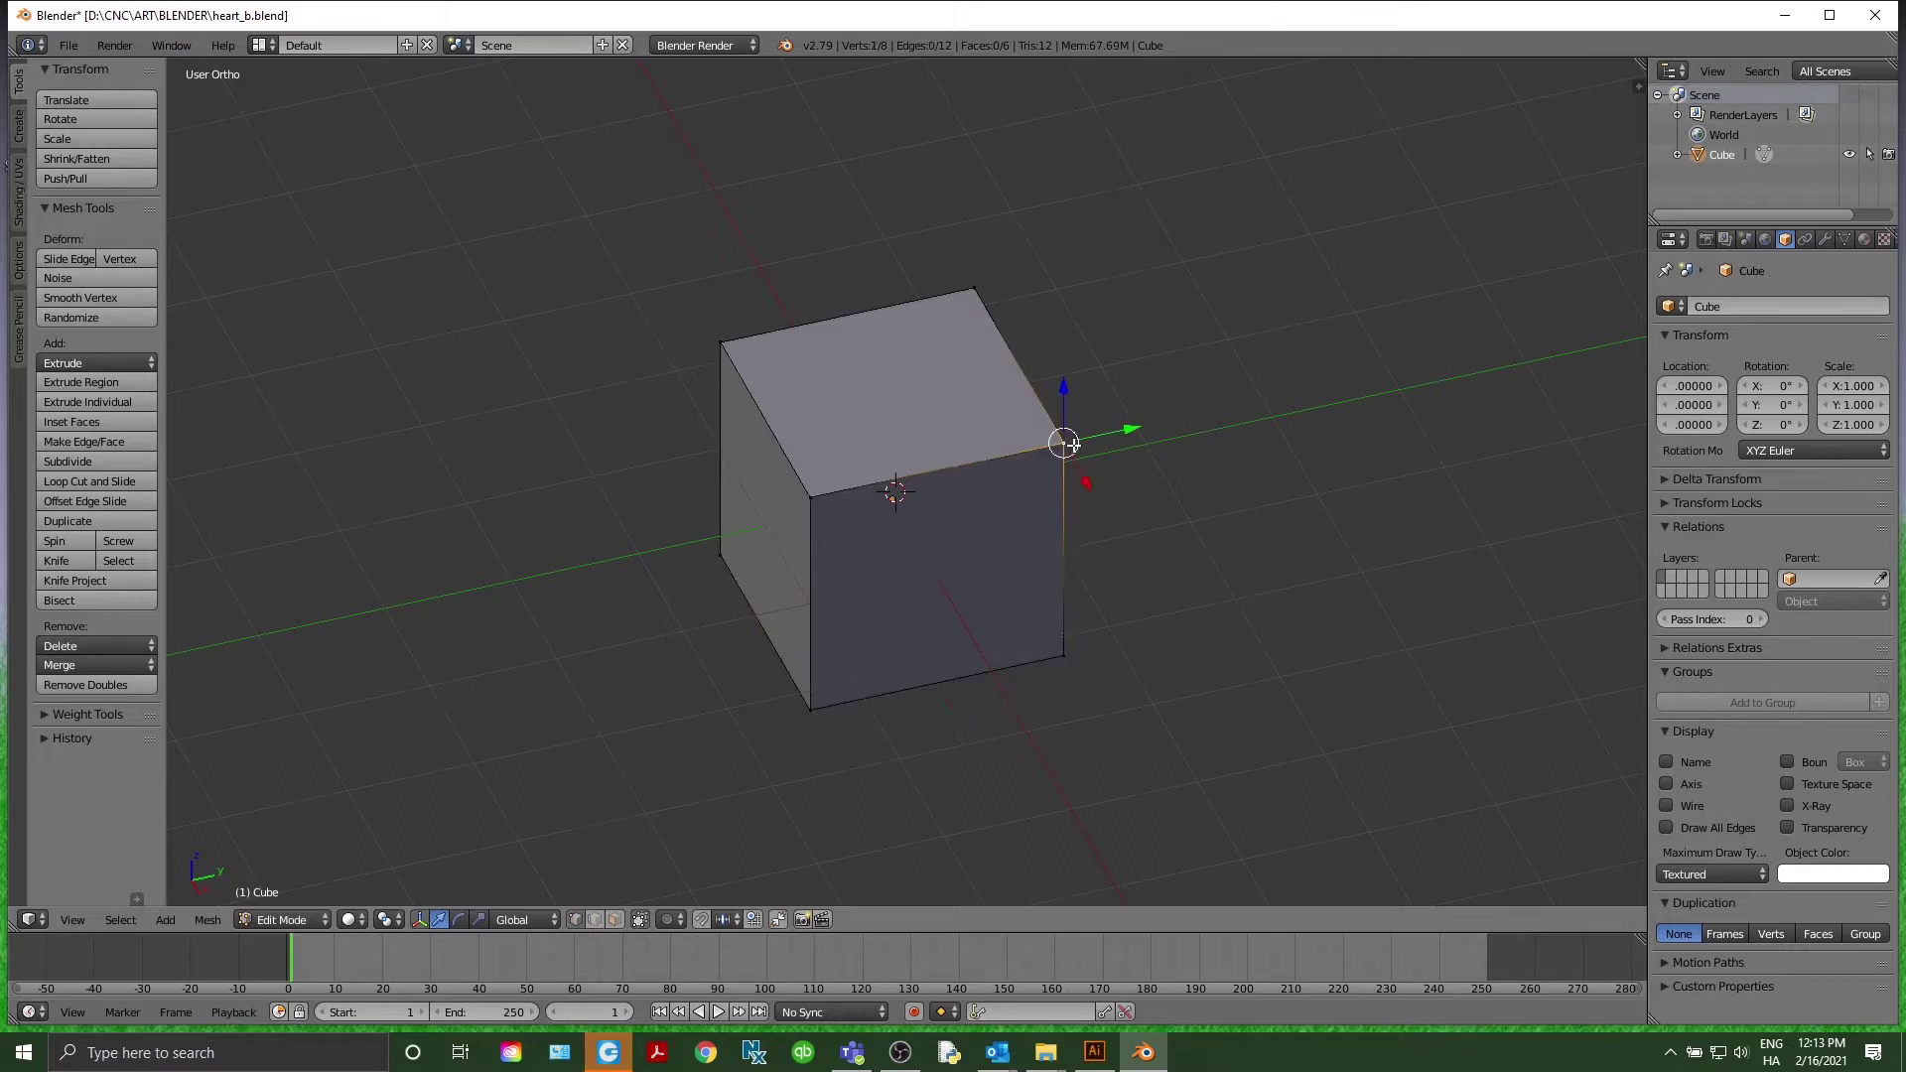
# Add three centred loop cuts to the cube, one through the middle in each direction
pyautogui.moveTo(1263, 672); pyautogui.dragTo(1191, 638, button='middle')
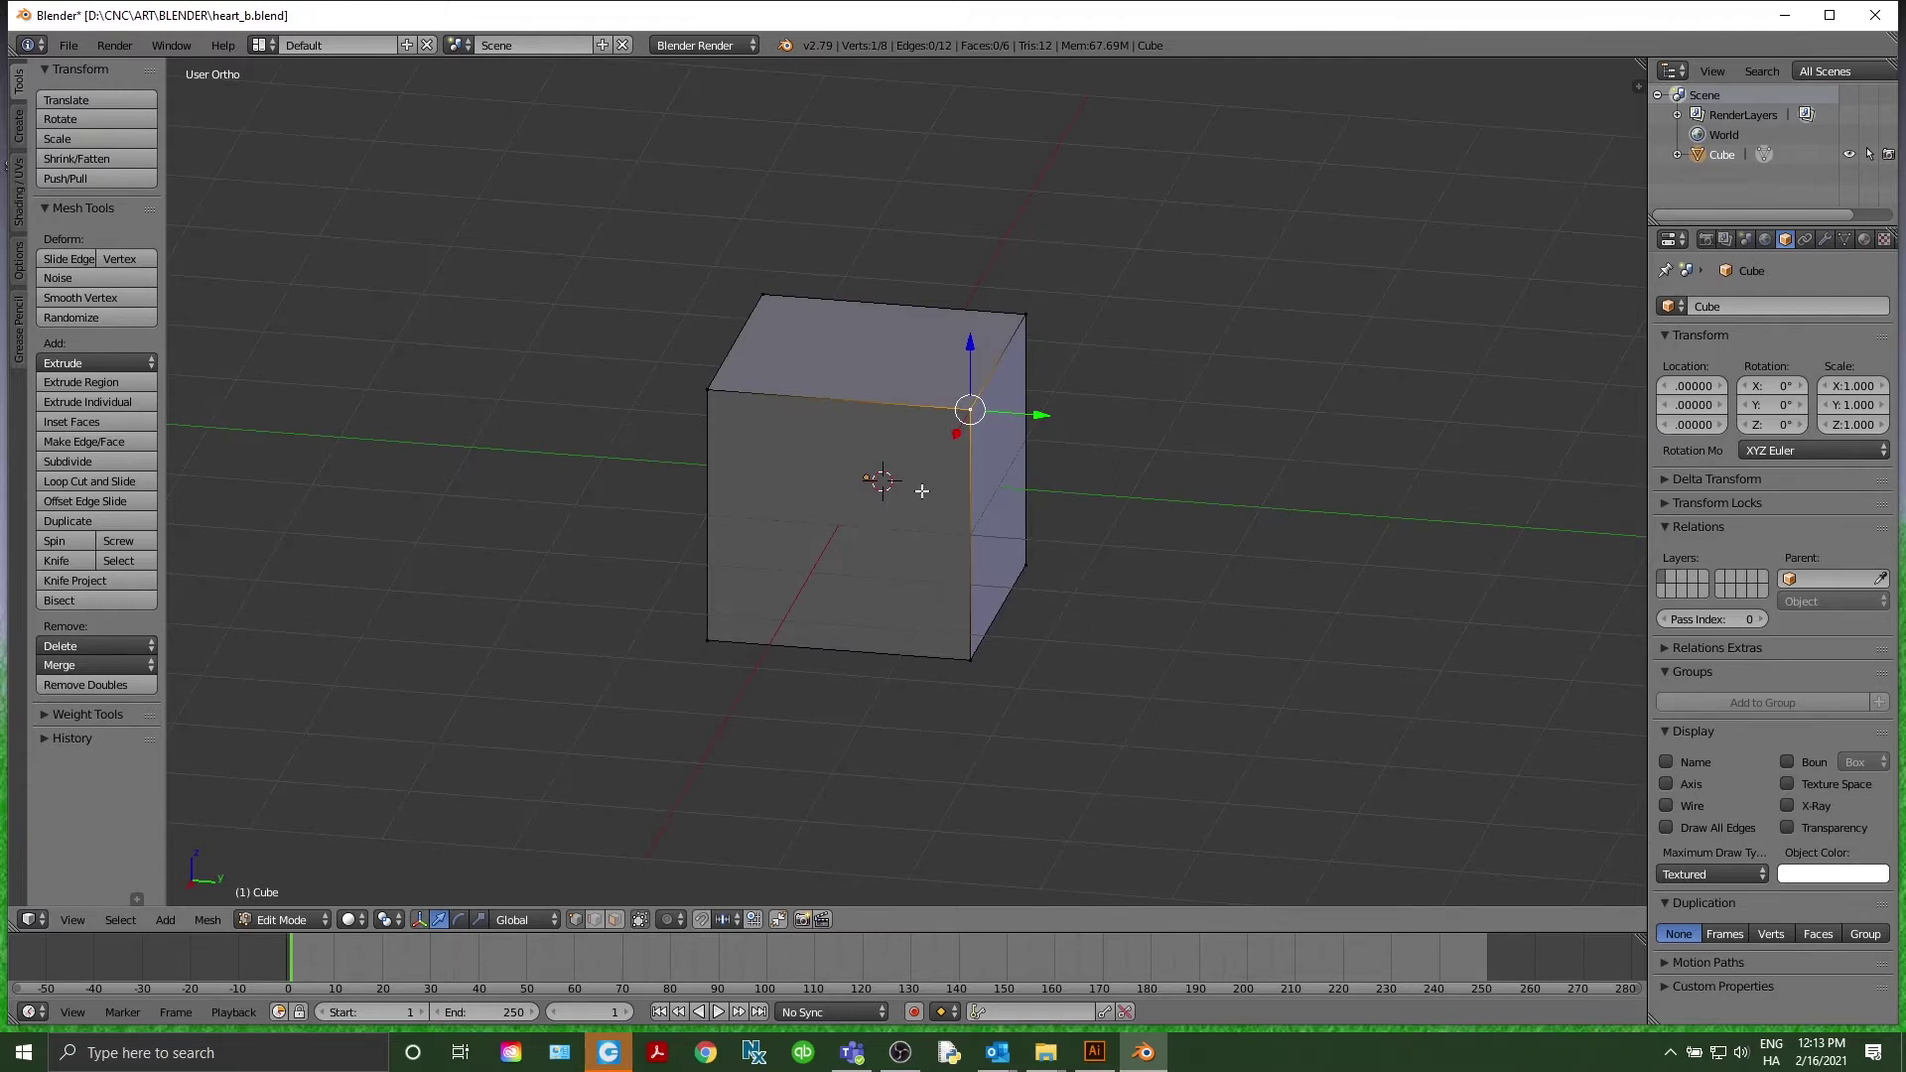
pyautogui.hotkey('ctrl', 'r')
pyautogui.click(855, 371)
pyautogui.rightClick(850, 370)
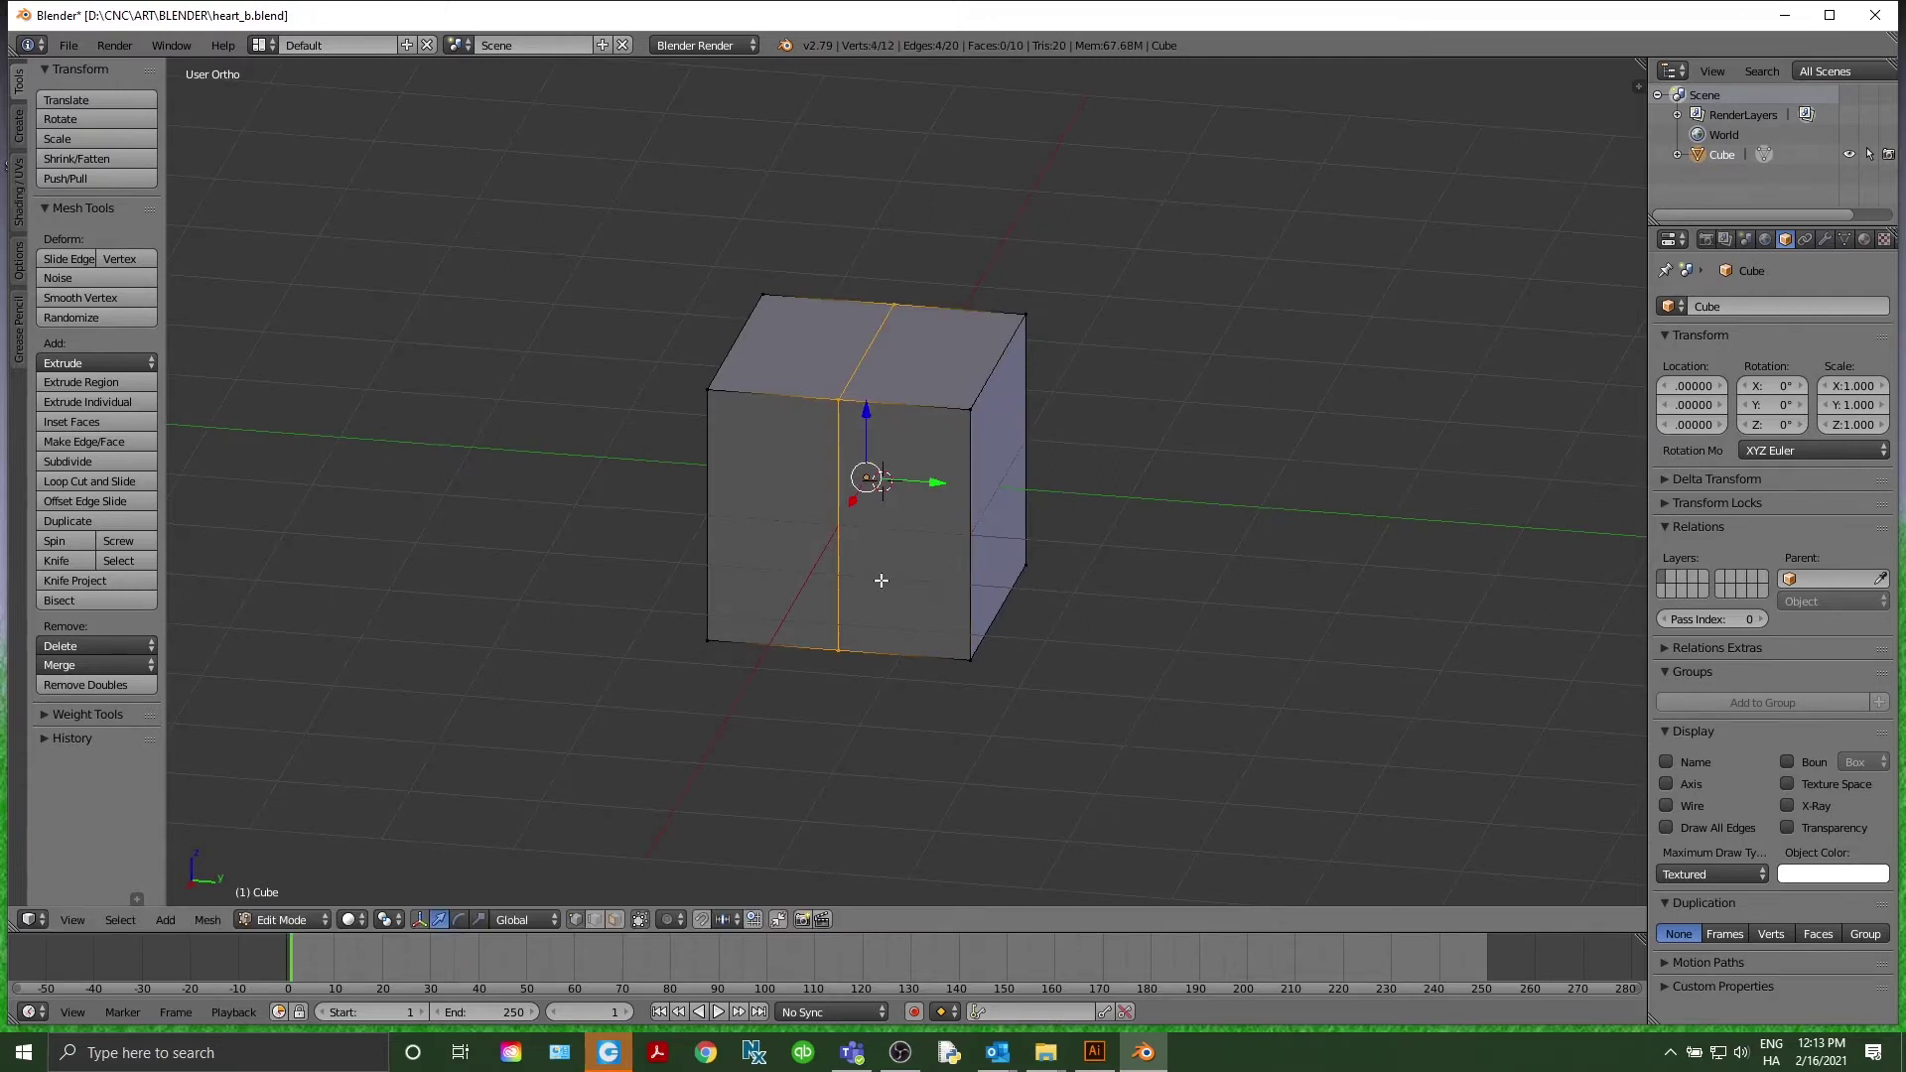
pyautogui.hotkey('ctrl', 'r')
pyautogui.click(938, 531)
pyautogui.rightClick(939, 530)
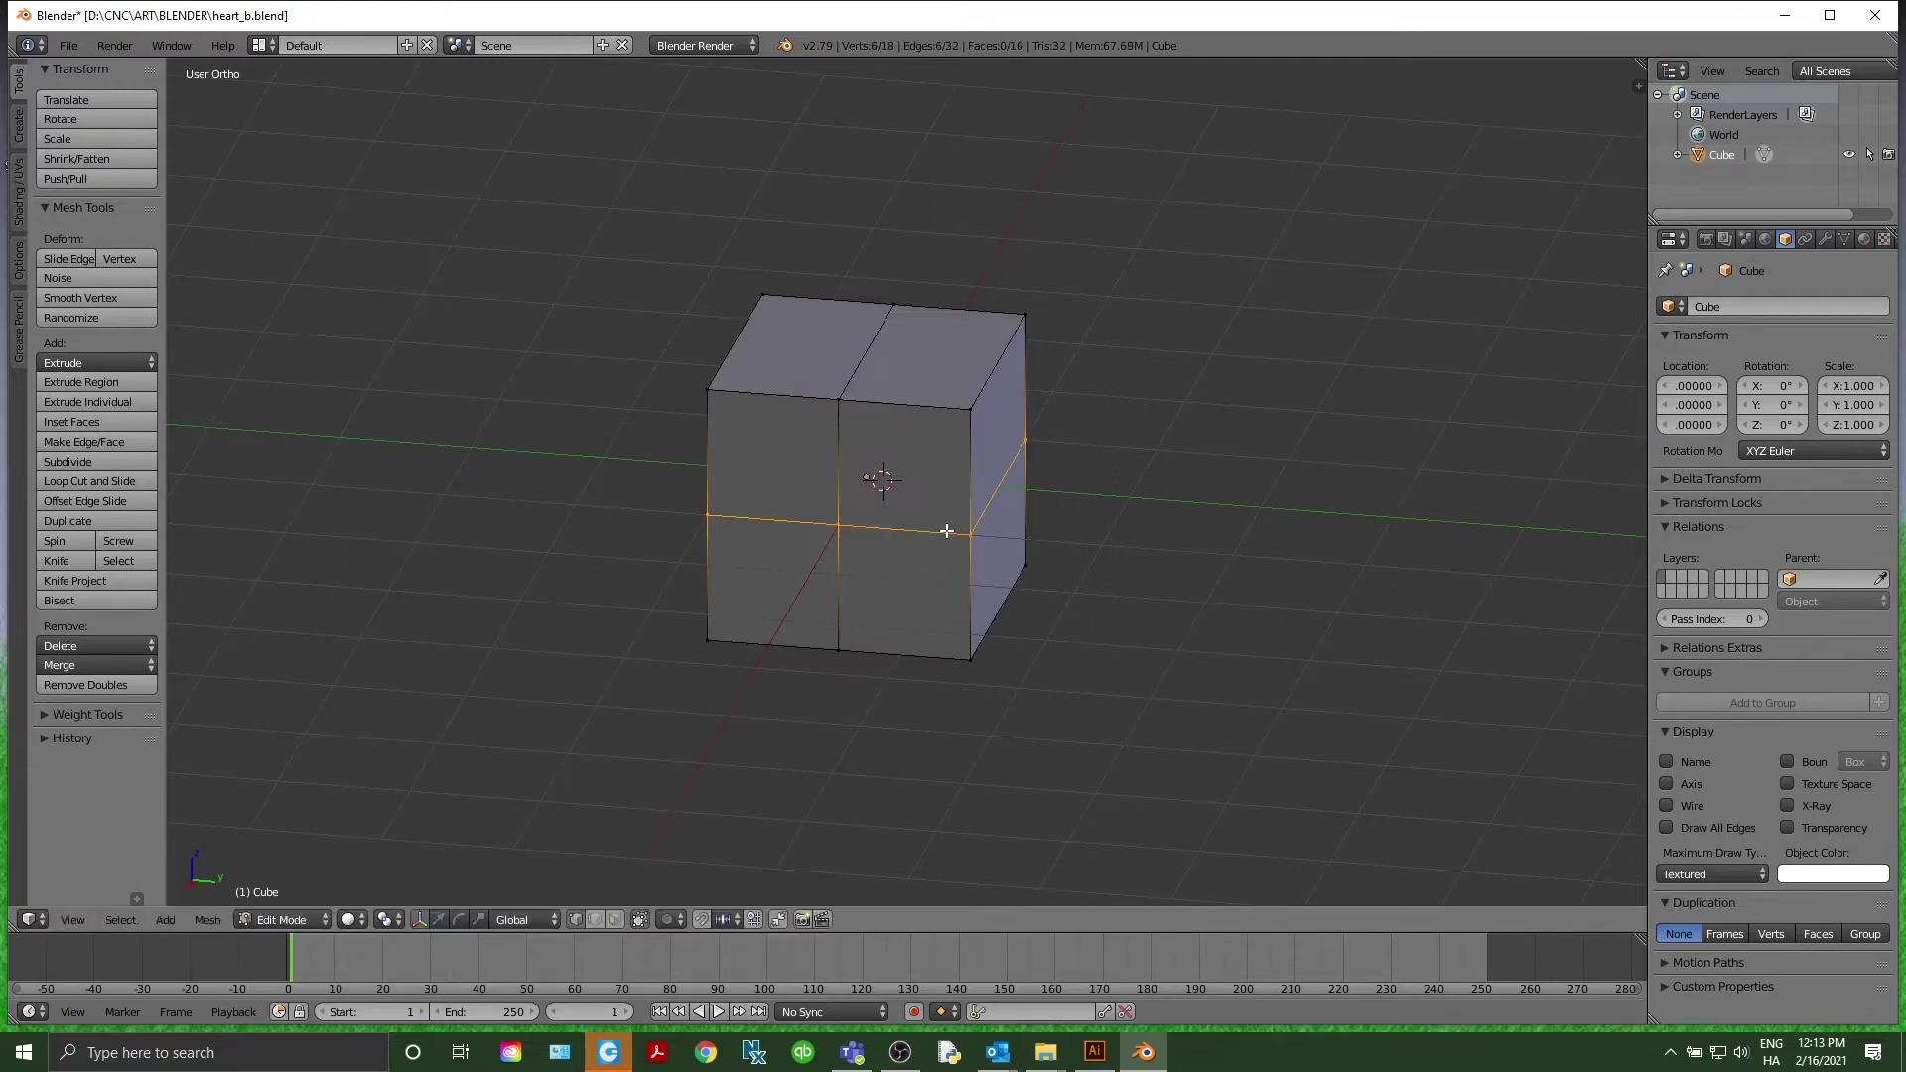
pyautogui.hotkey('ctrl', 'r')
pyautogui.click(980, 377)
pyautogui.rightClick(980, 379)
# Add centred horizontal loop cuts through the cube's upper and lower halves, giving four rows
pyautogui.moveTo(824, 647); pyautogui.dragTo(850, 598, button='middle')
pyautogui.hotkey('ctrl', 'r')
pyautogui.click(873, 398)
pyautogui.rightClick(873, 398)
pyautogui.hotkey('ctrl', 'r')
pyautogui.click(885, 547)
pyautogui.rightClick(885, 547)
# Add centred vertical loop cuts through both halves of the cube along Y, giving four columns
pyautogui.hotkey('ctrl', 'r')
pyautogui.click(828, 364)
pyautogui.rightClick(828, 364)
pyautogui.hotkey('ctrl', 'r')
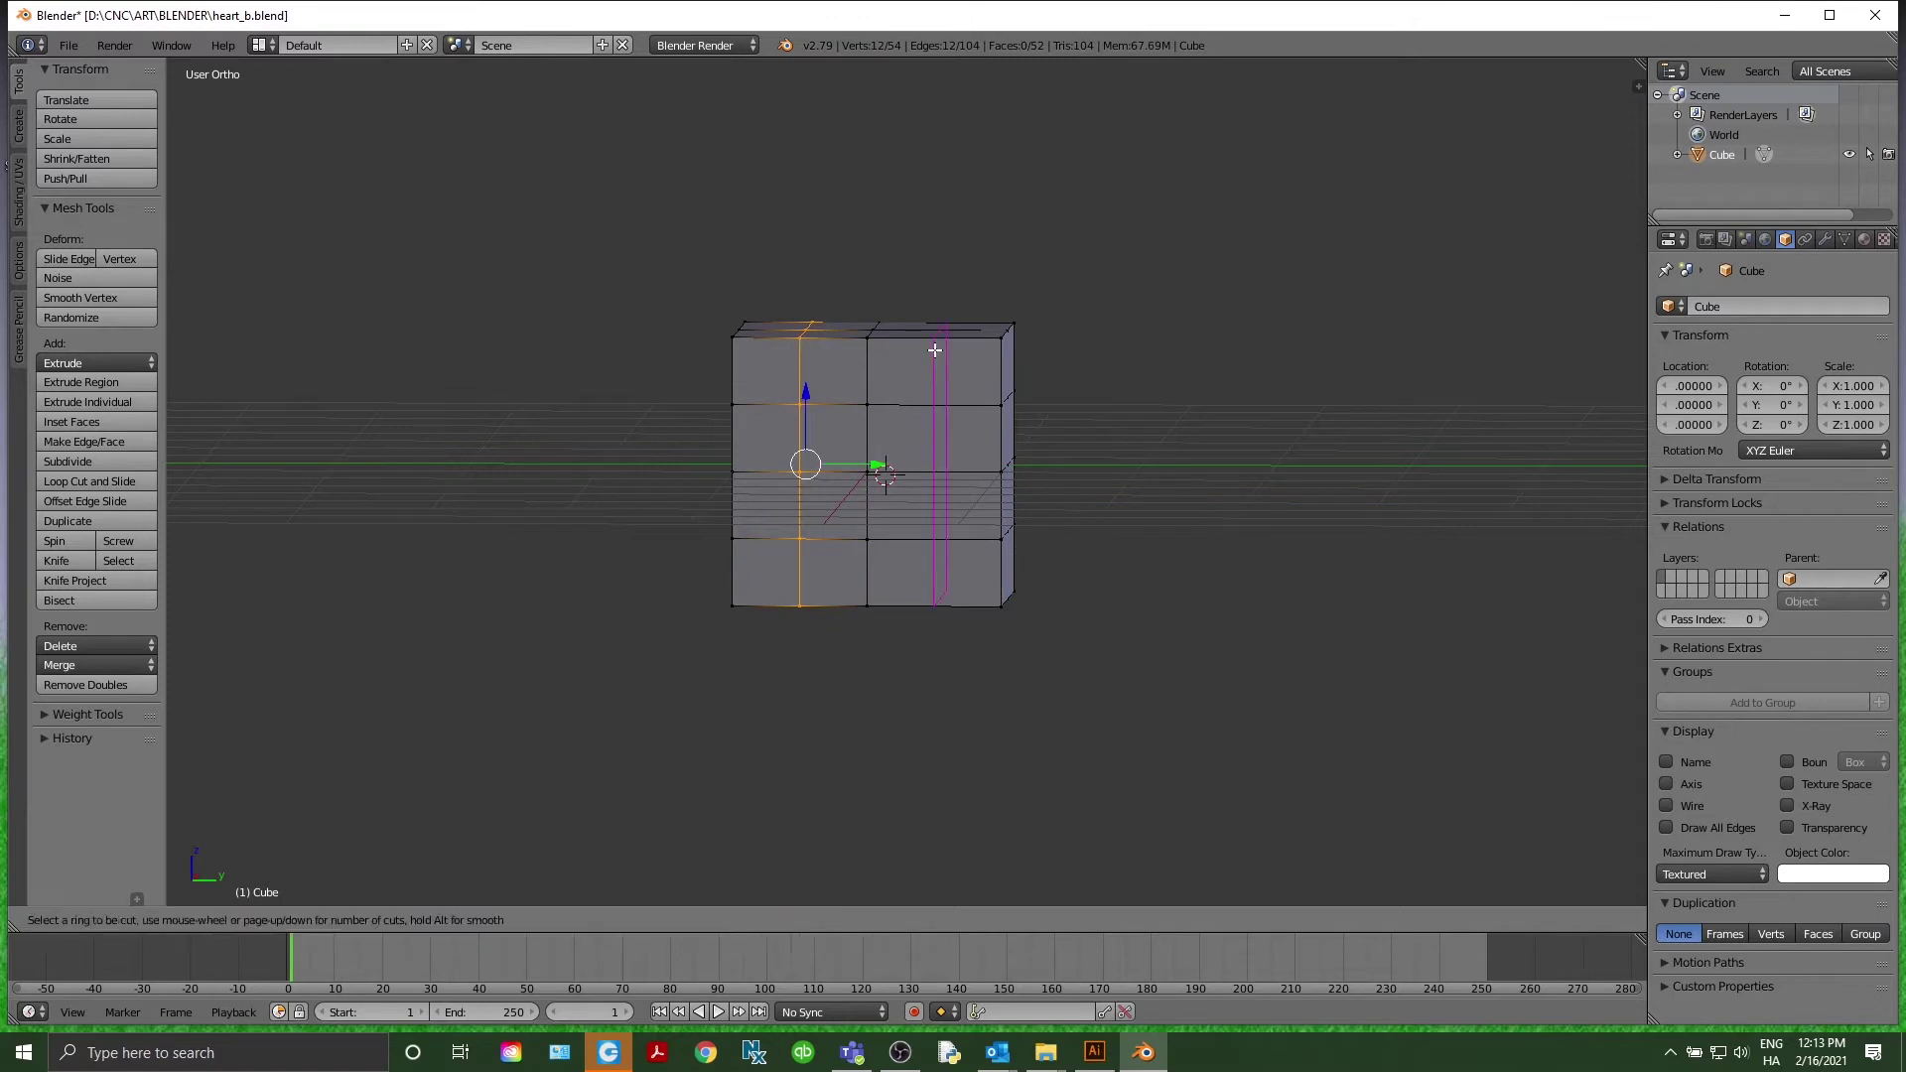
pyautogui.click(934, 350)
pyautogui.rightClick(934, 349)
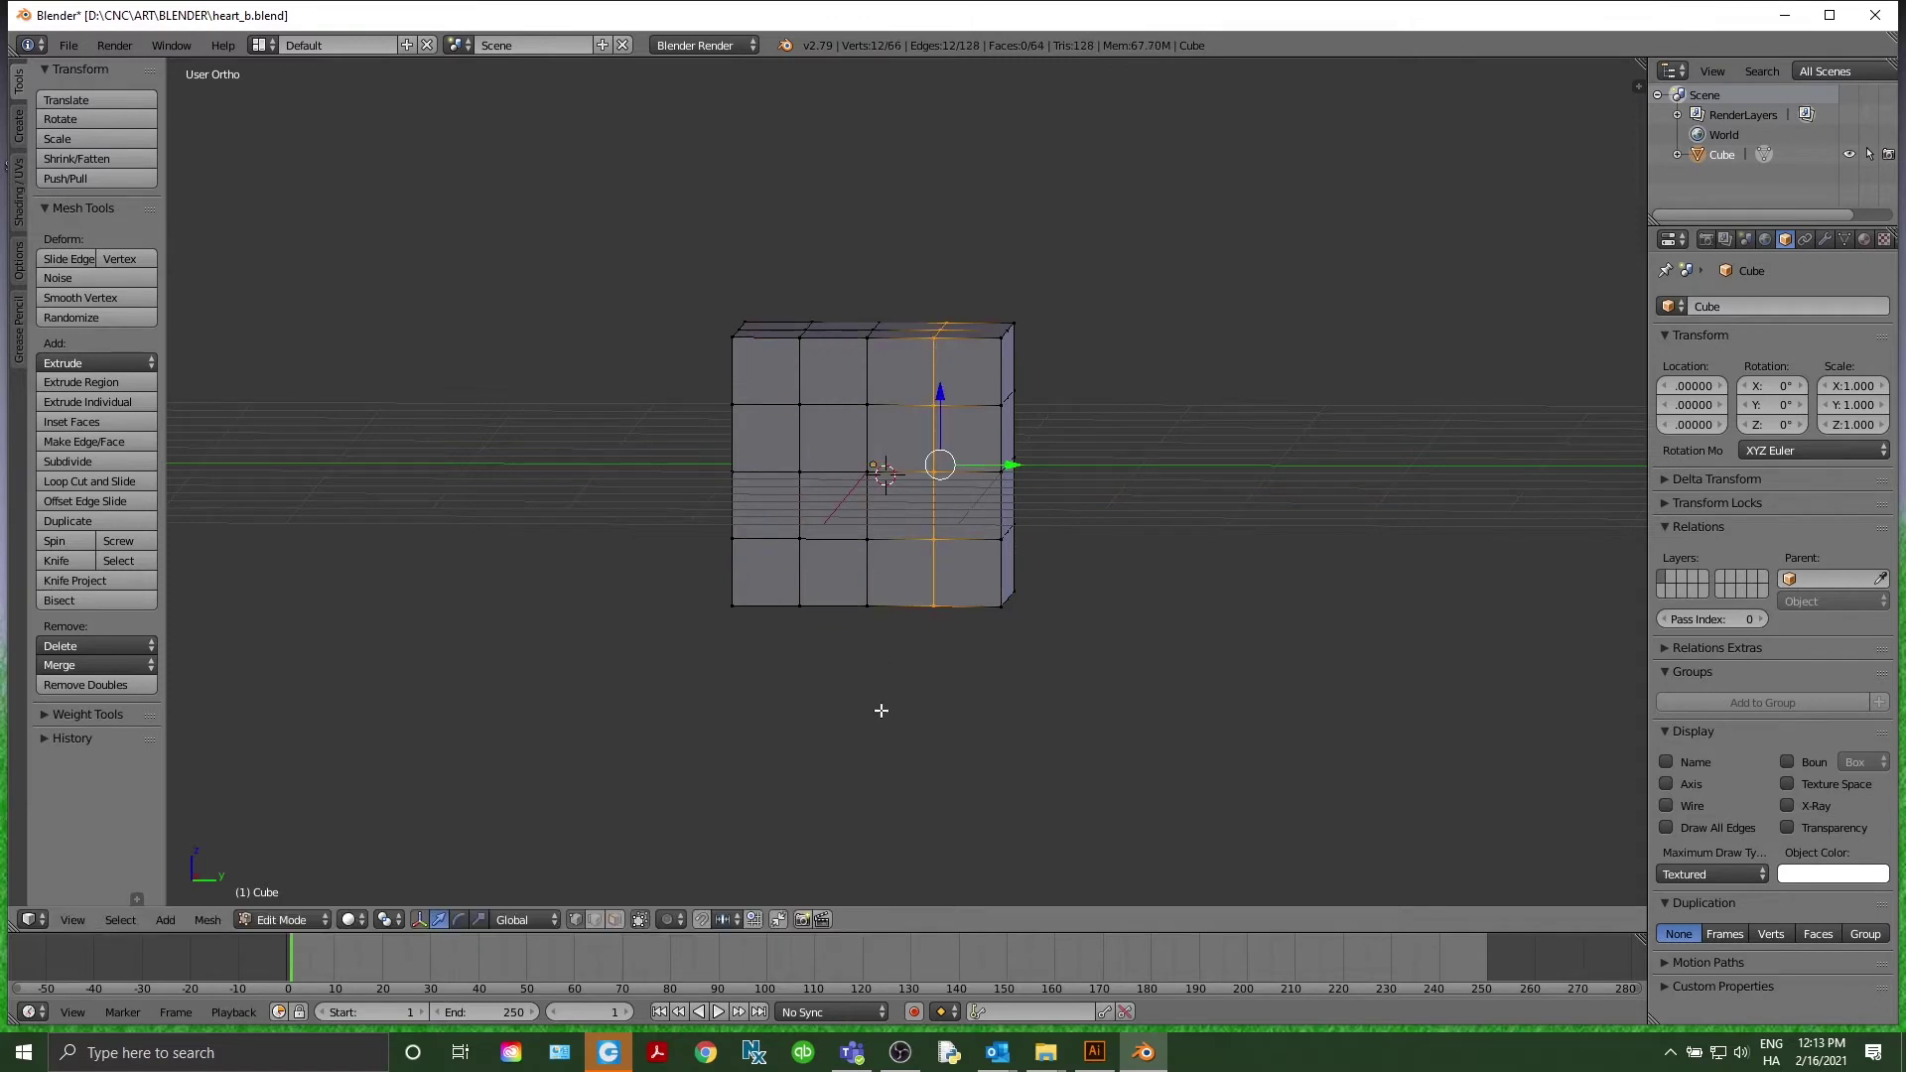
# In front orthographic view, add centred vertical loop cuts through both halves along X, giving four columns
pyautogui.press('KP_1')
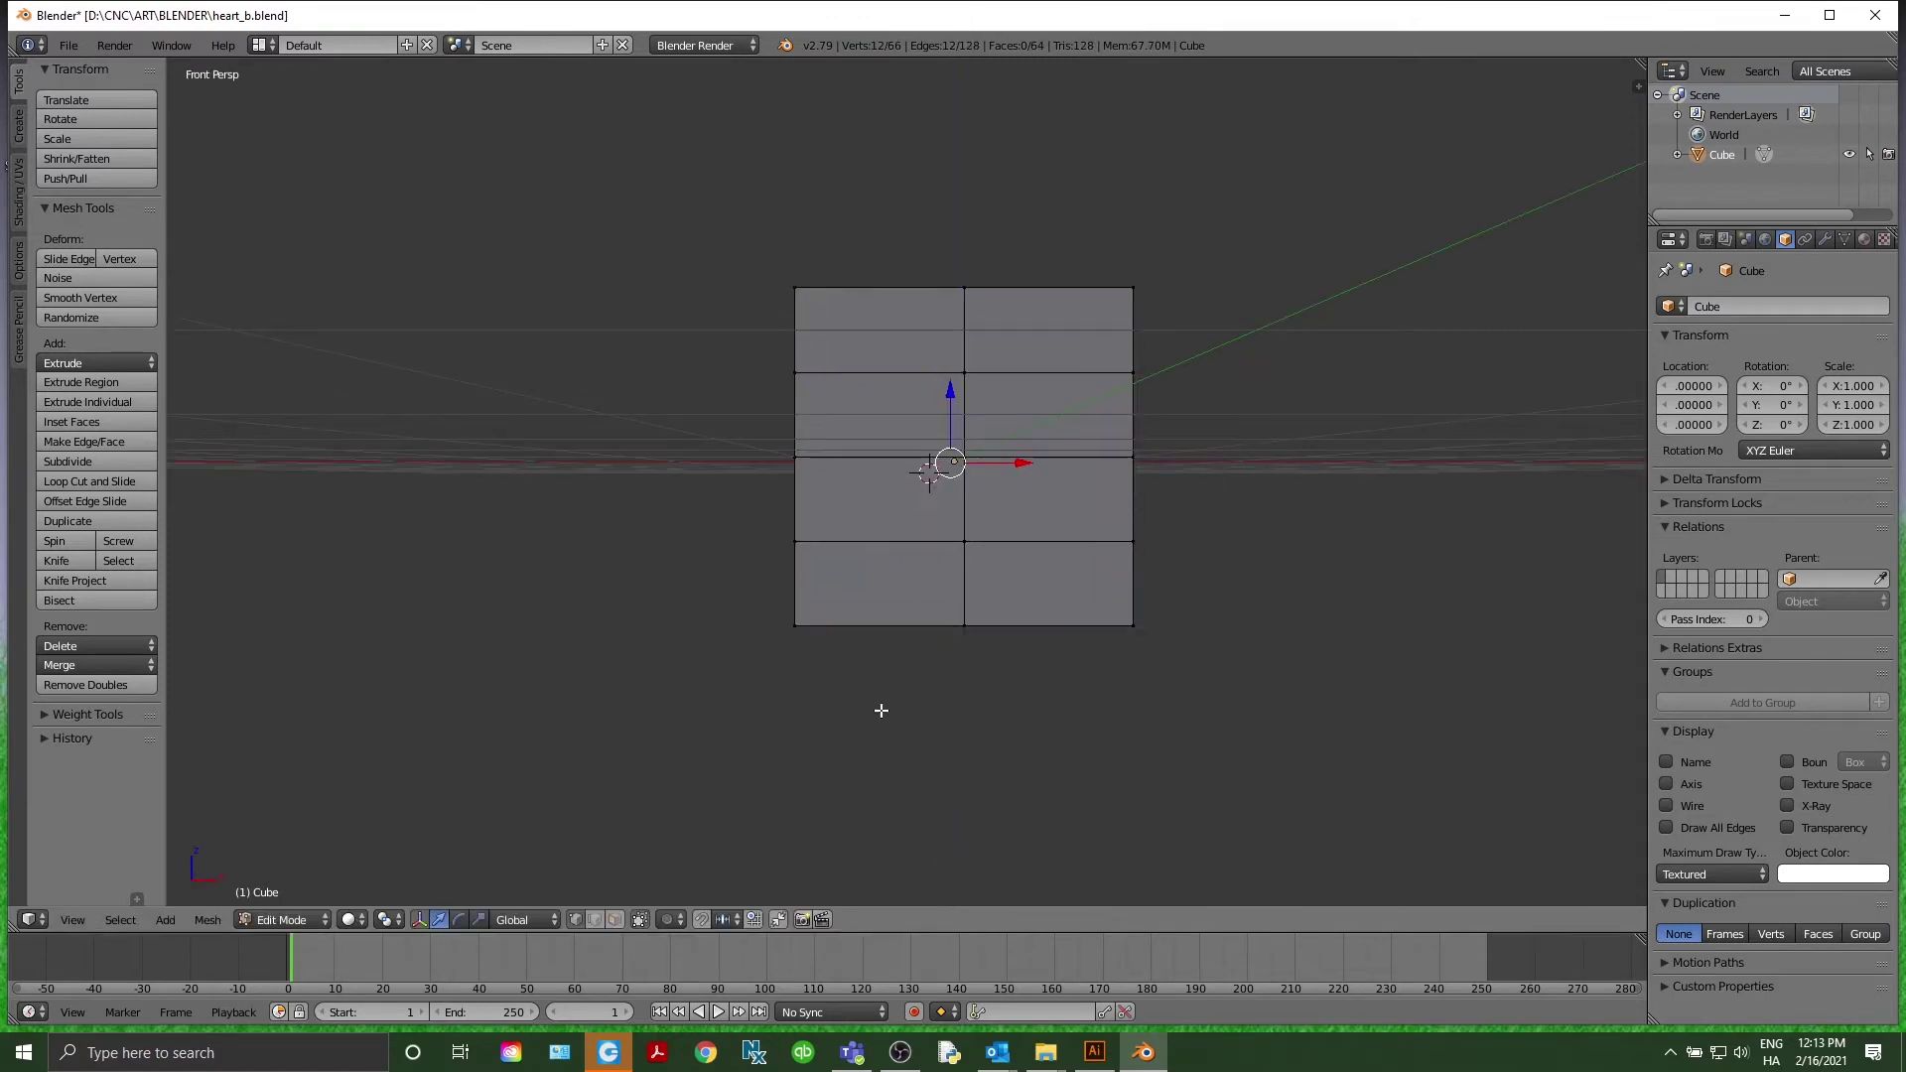
pyautogui.hotkey('ctrl', 'r')
pyautogui.click(880, 447)
pyautogui.rightClick(880, 447)
pyautogui.hotkey('ctrl', 'r')
pyautogui.click(1021, 389)
pyautogui.rightClick(1020, 389)
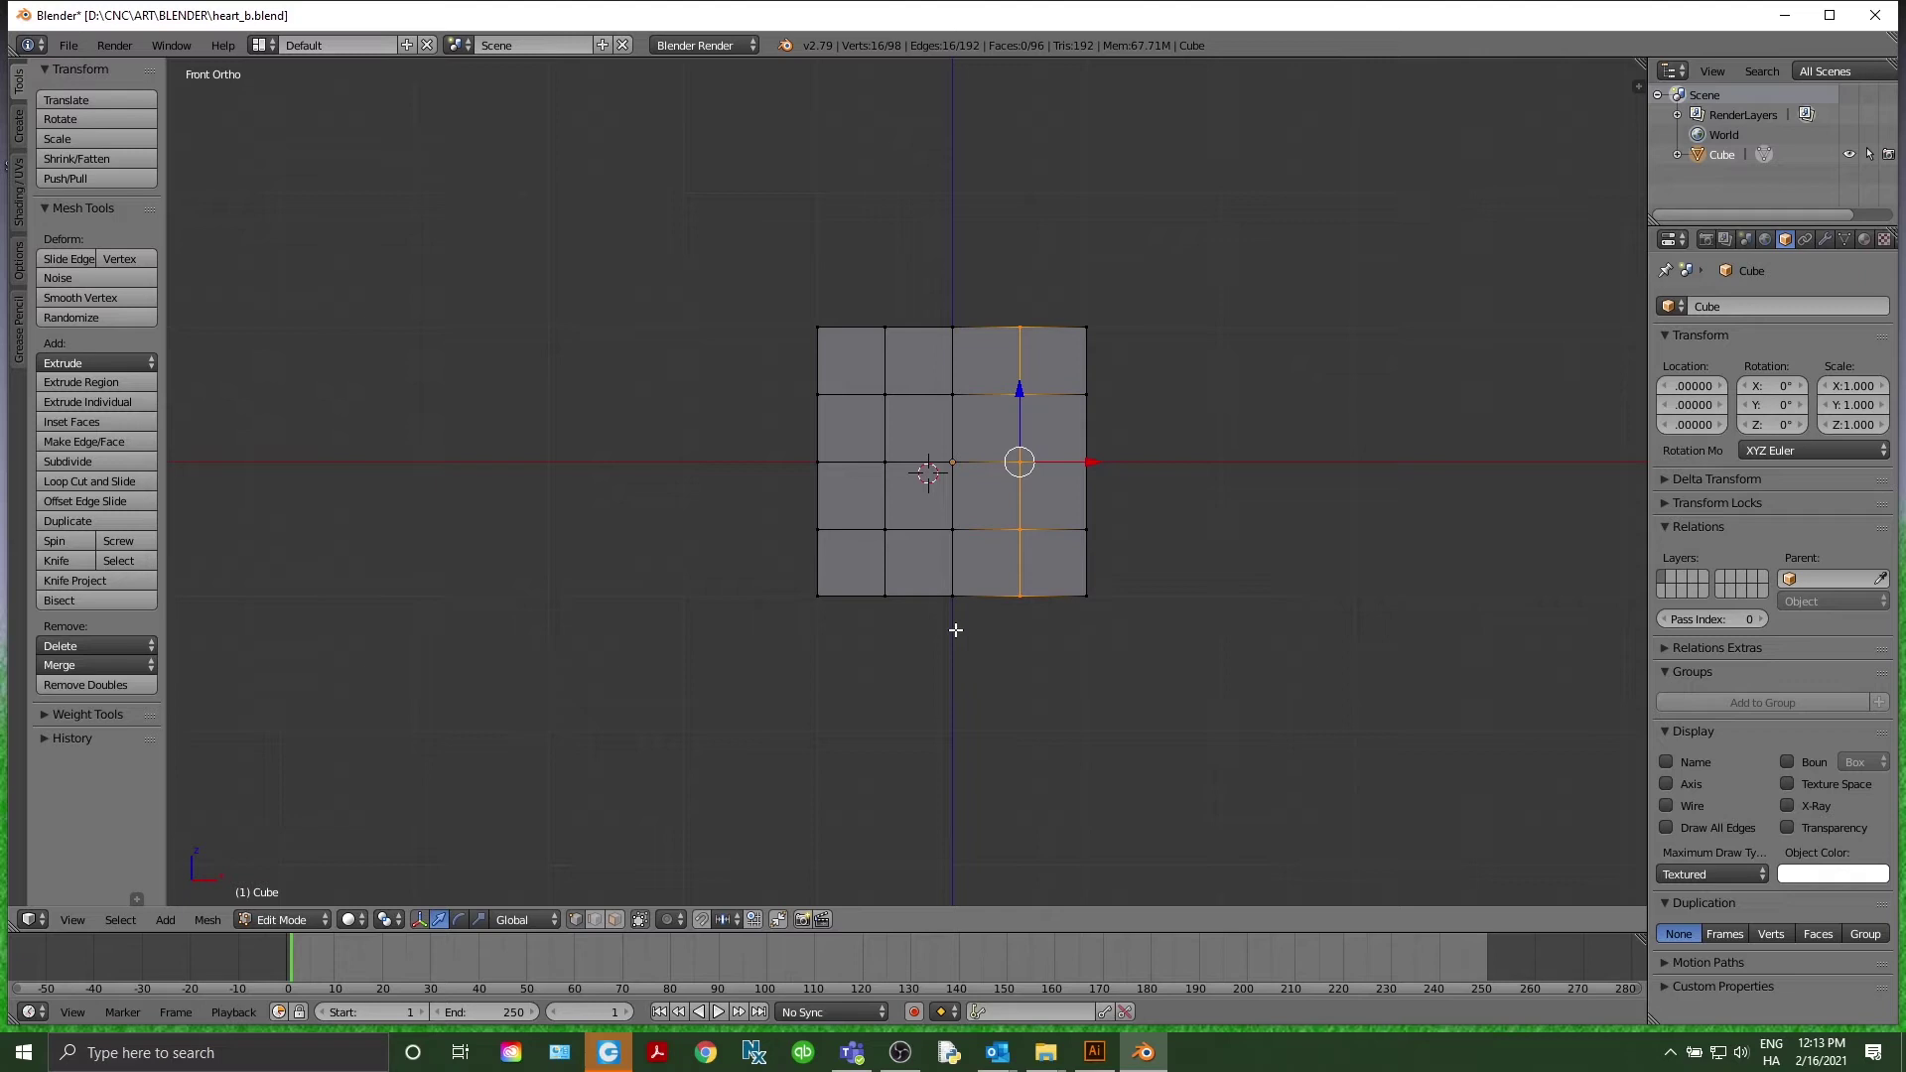
# In wireframe, select all bottom-centre vertices through the depth and move them down along Z by about the cube's height
pyautogui.press('z')
pyautogui.press('a')
pyautogui.press('c')
pyautogui.scroll(-12, 952, 605)
pyautogui.click(953, 596)
pyautogui.rightClick(953, 595)
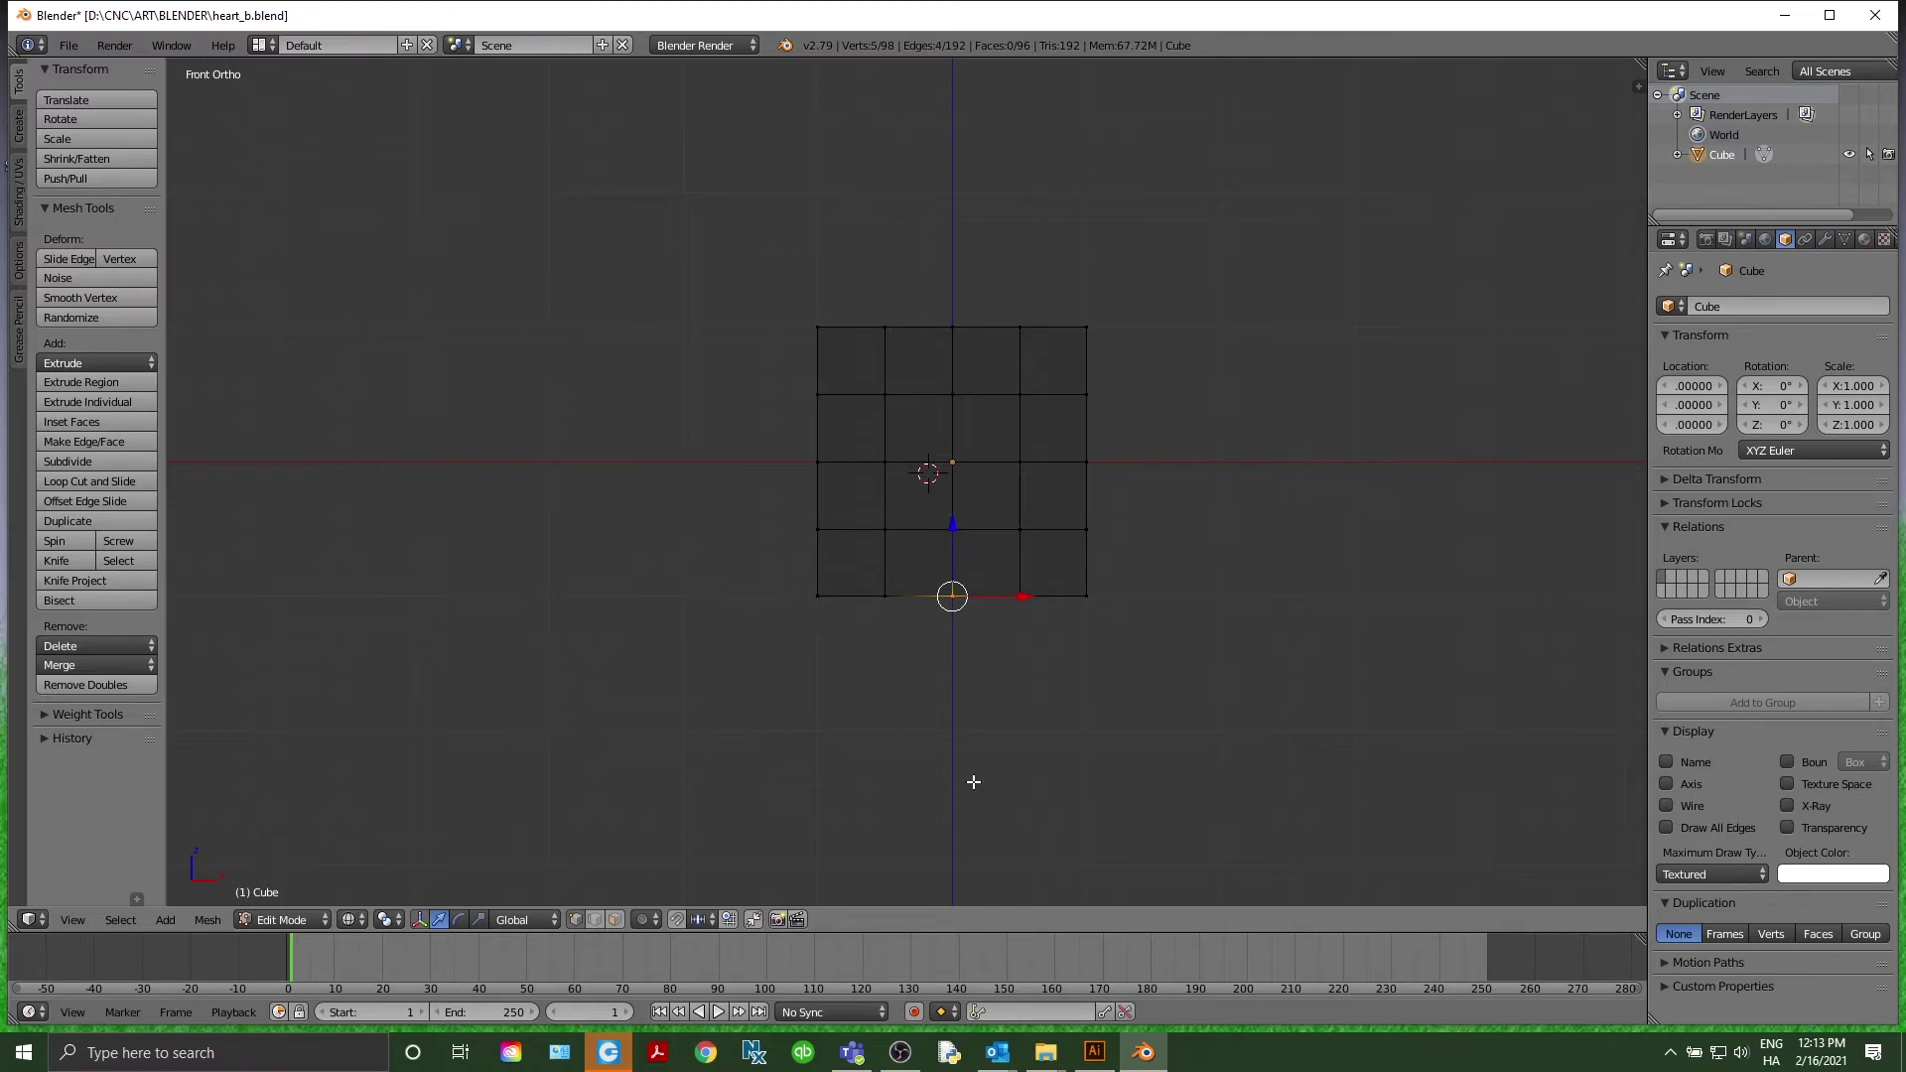
pyautogui.moveTo(962, 625); pyautogui.dragTo(1033, 596, button='middle')
pyautogui.press('KP_5')
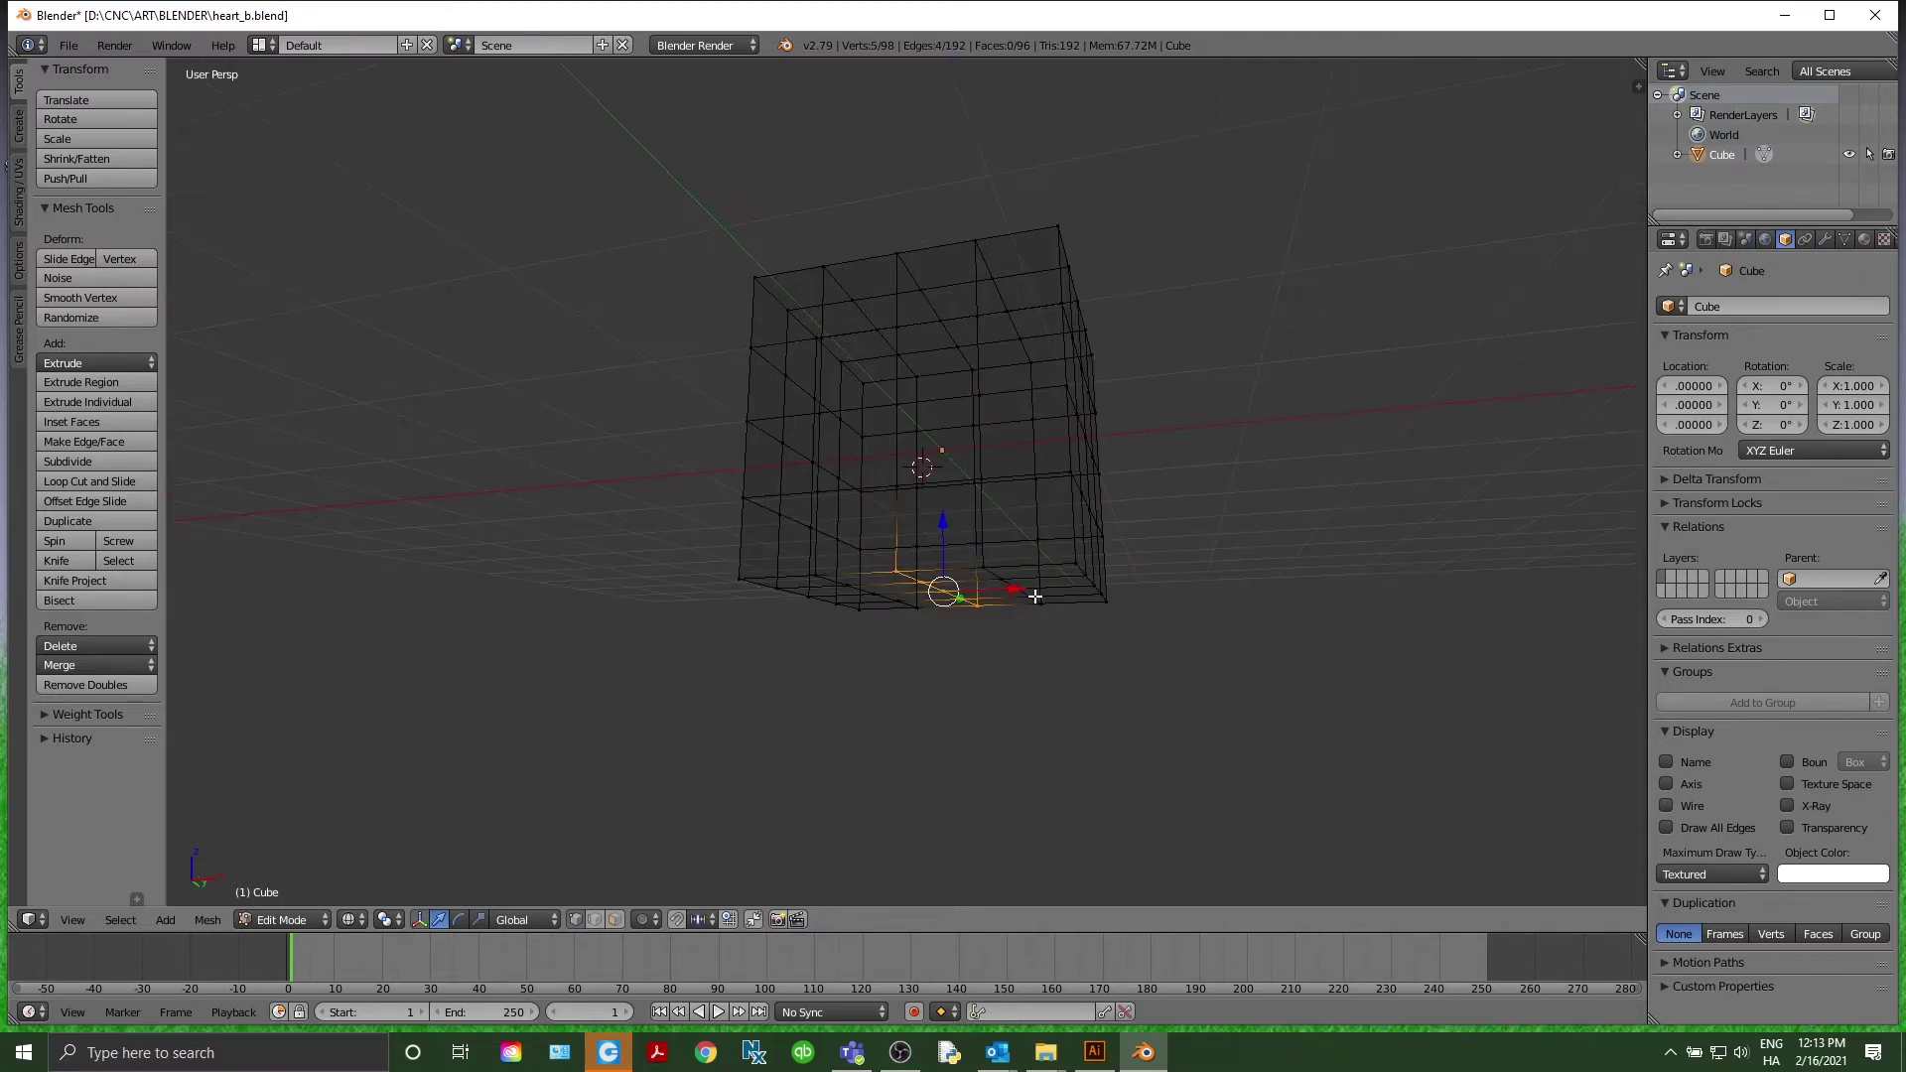
pyautogui.press('KP_1')
pyautogui.press('KP_5')
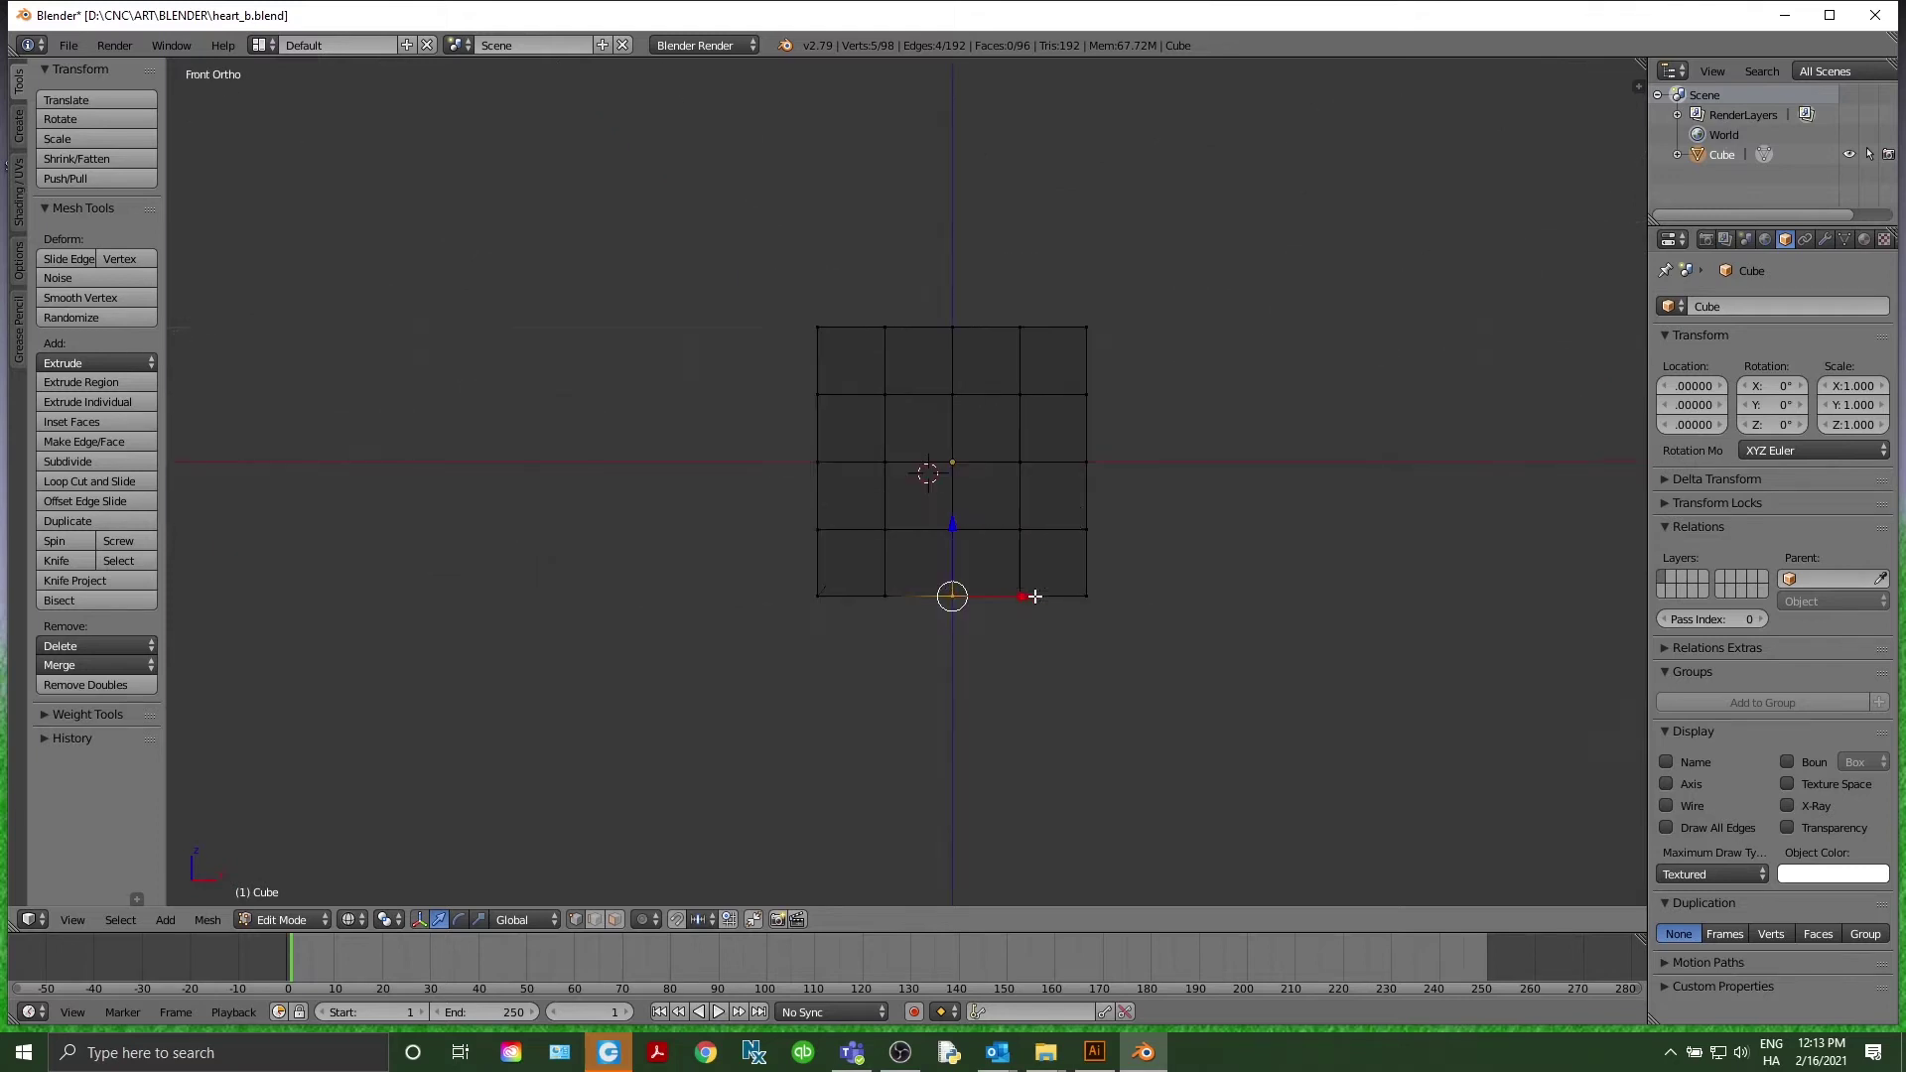
pyautogui.moveTo(953, 524); pyautogui.dragTo(964, 793)
# Move the bottom vertices on either side of the point down along Z by about 1.3 units
pyautogui.press('a')
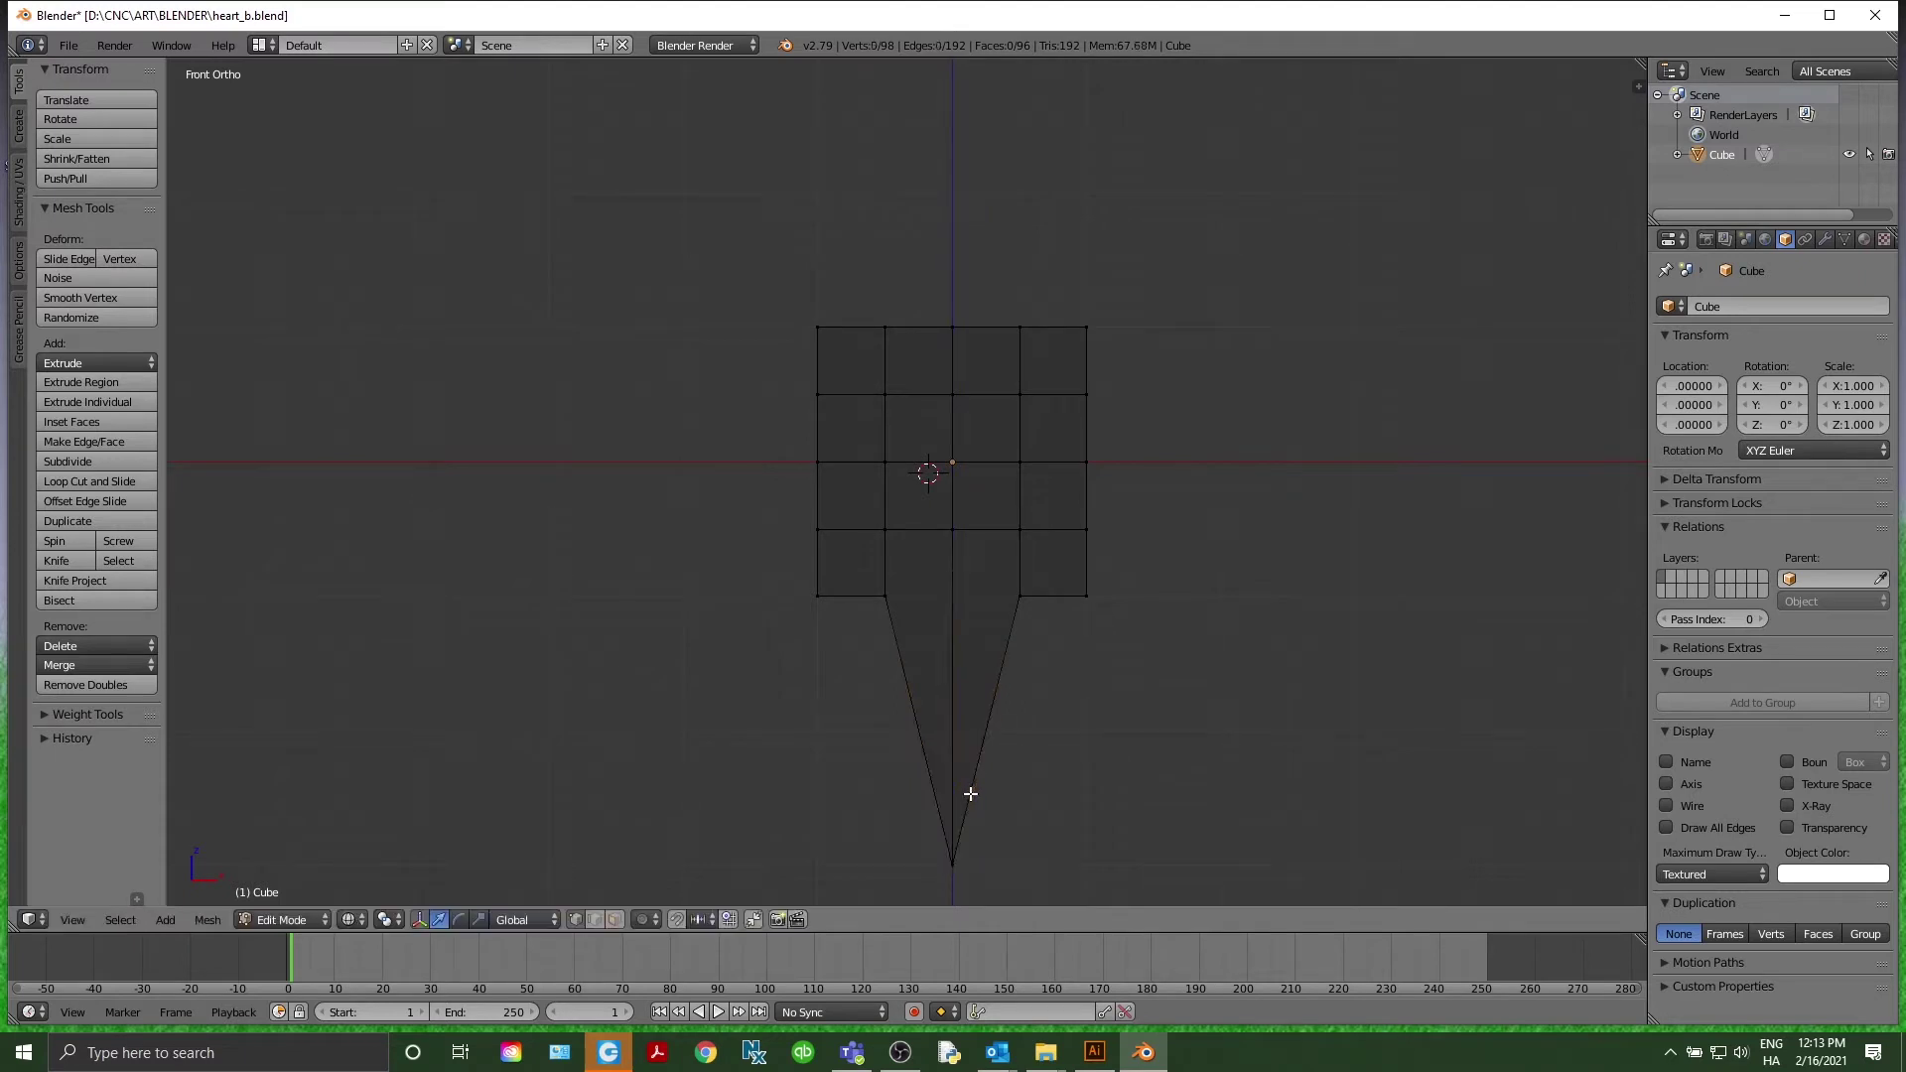
pyautogui.press('c')
pyautogui.click(1019, 599)
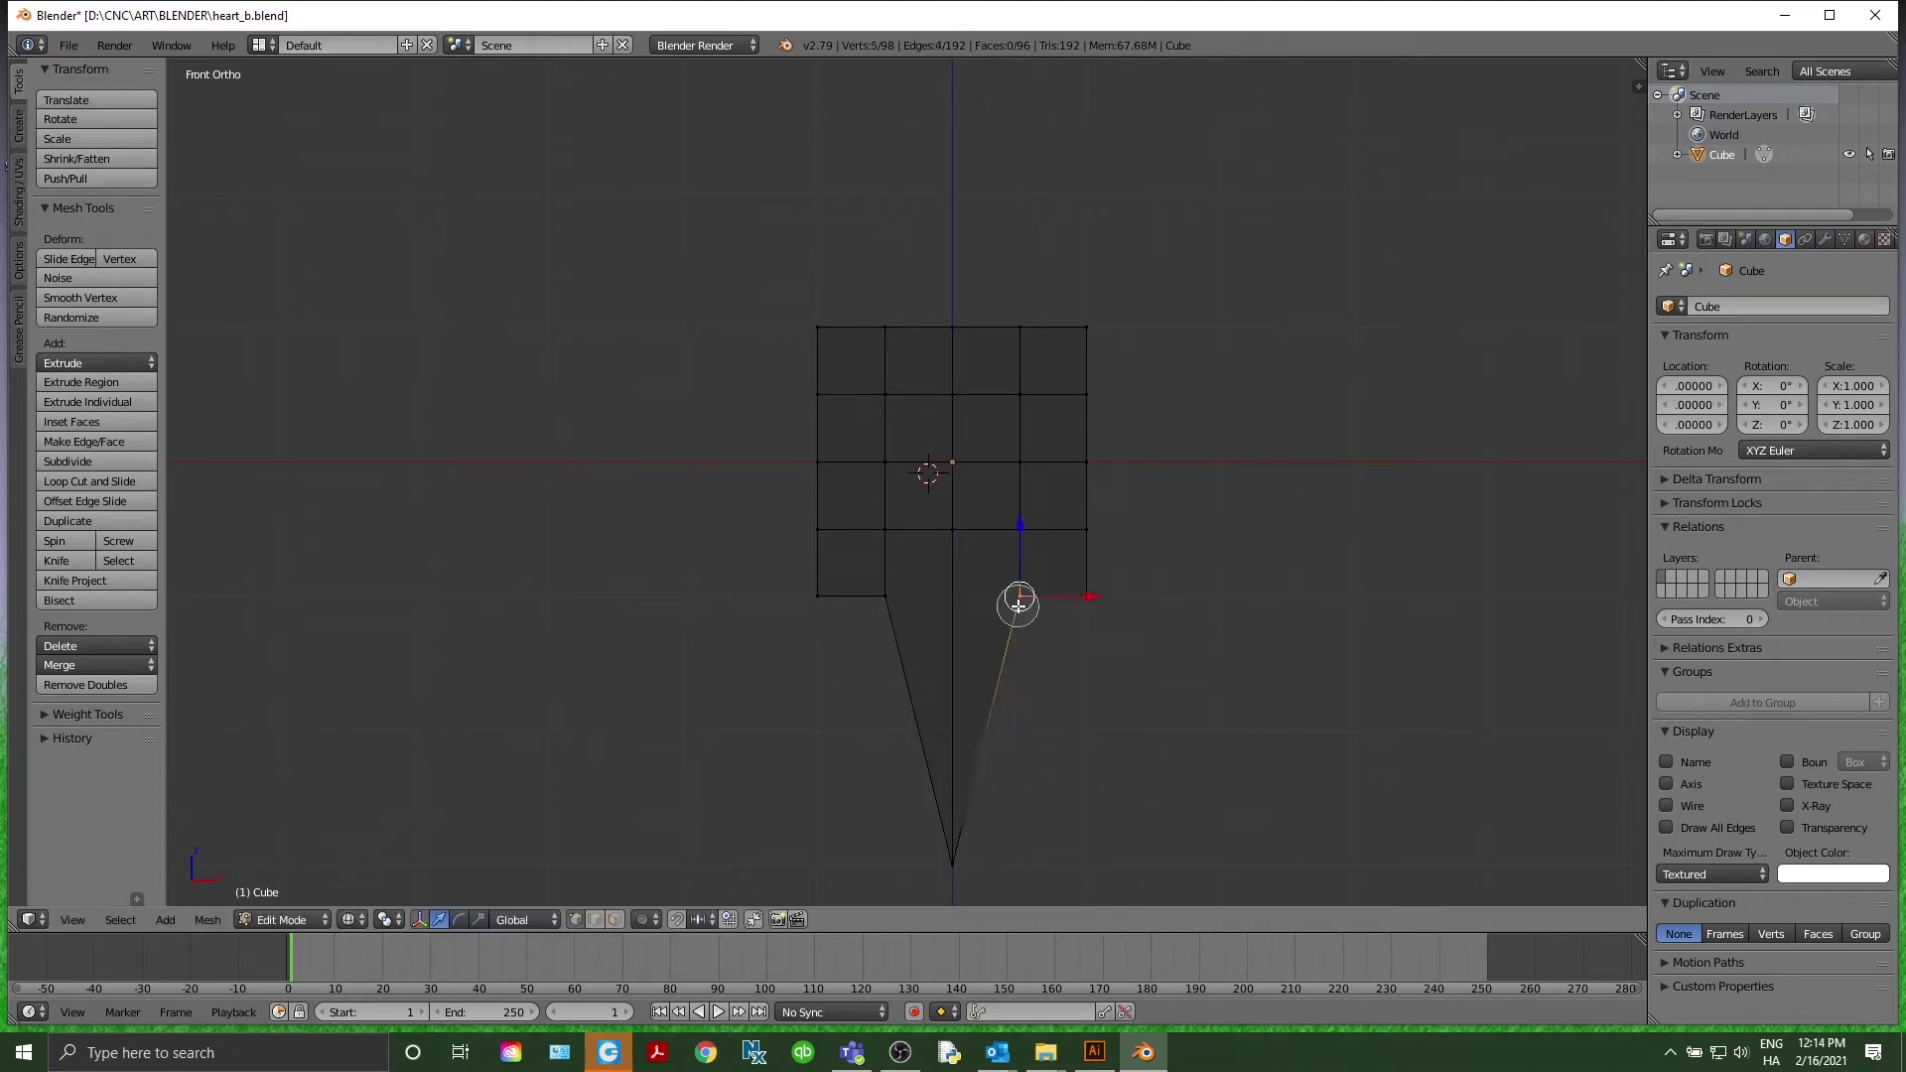
pyautogui.click(890, 594)
pyautogui.rightClick(893, 594)
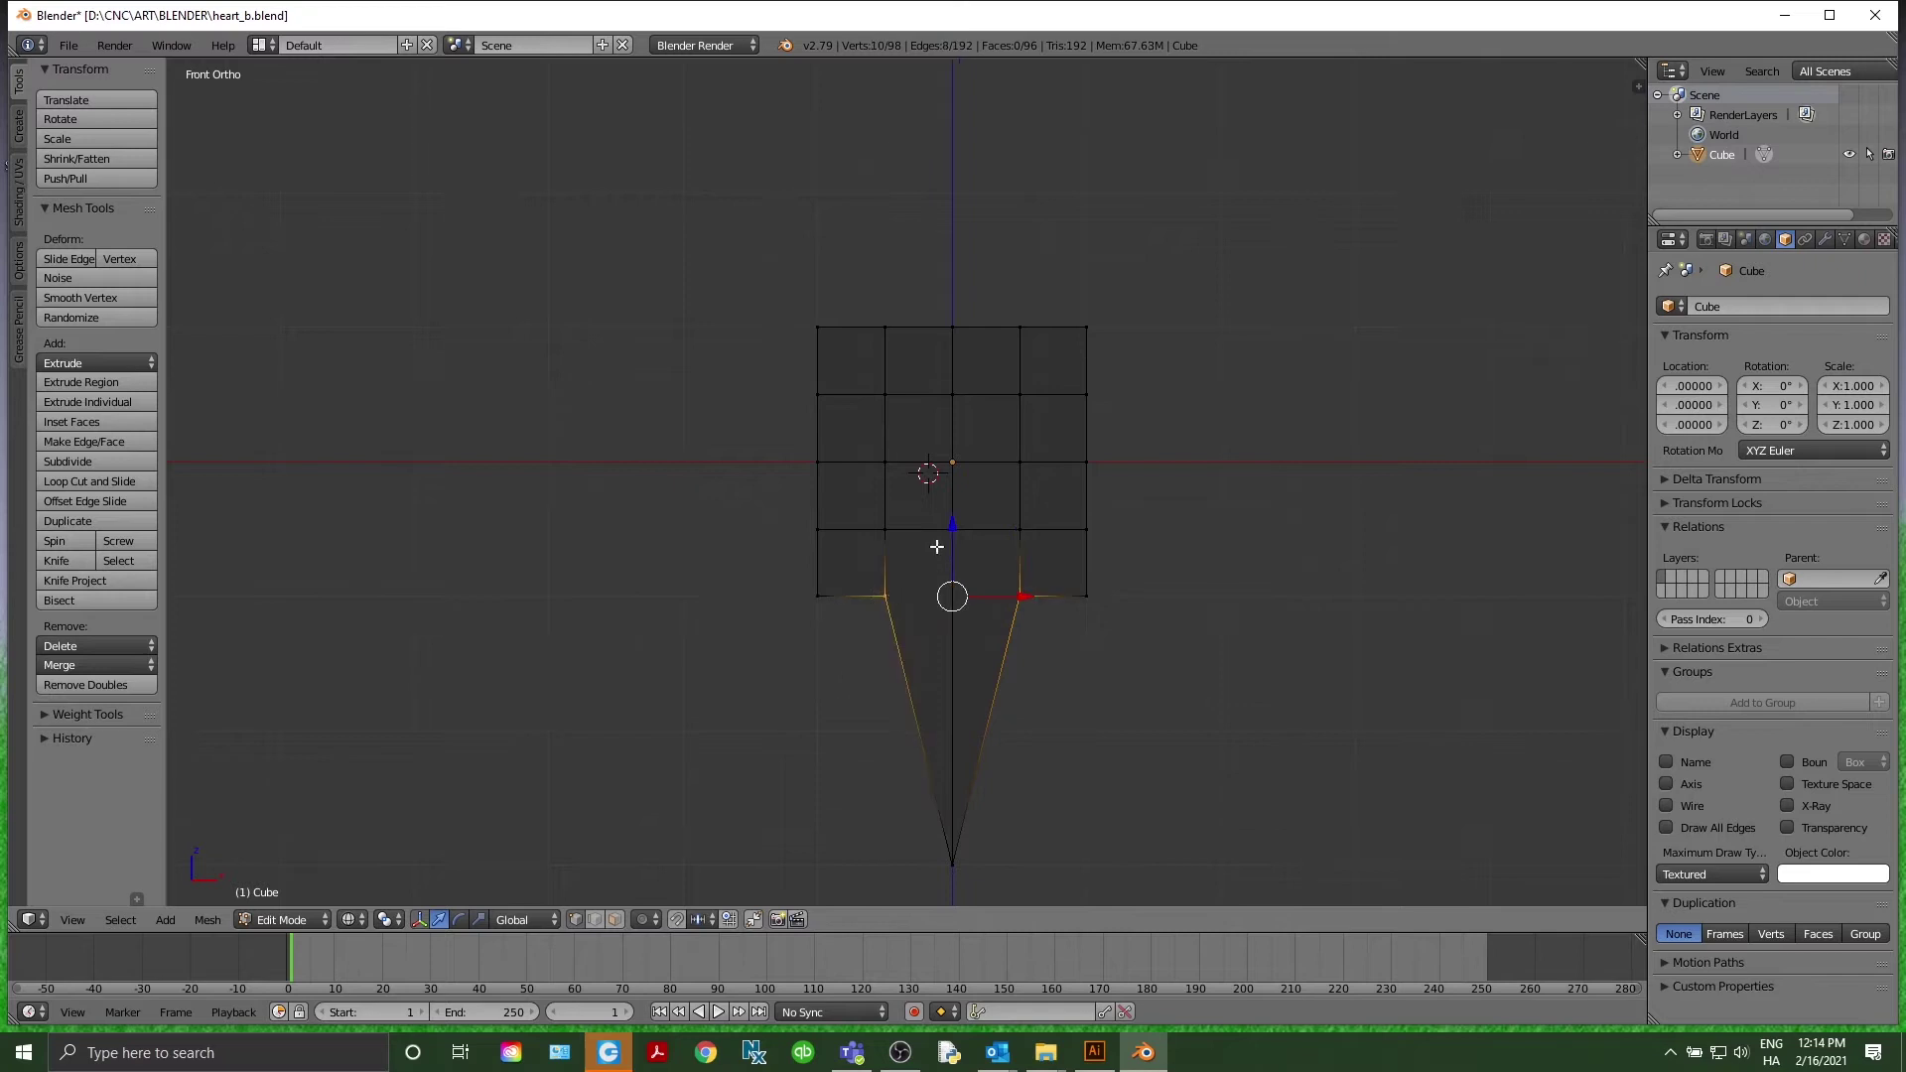
pyautogui.press('g')
pyautogui.press('z')
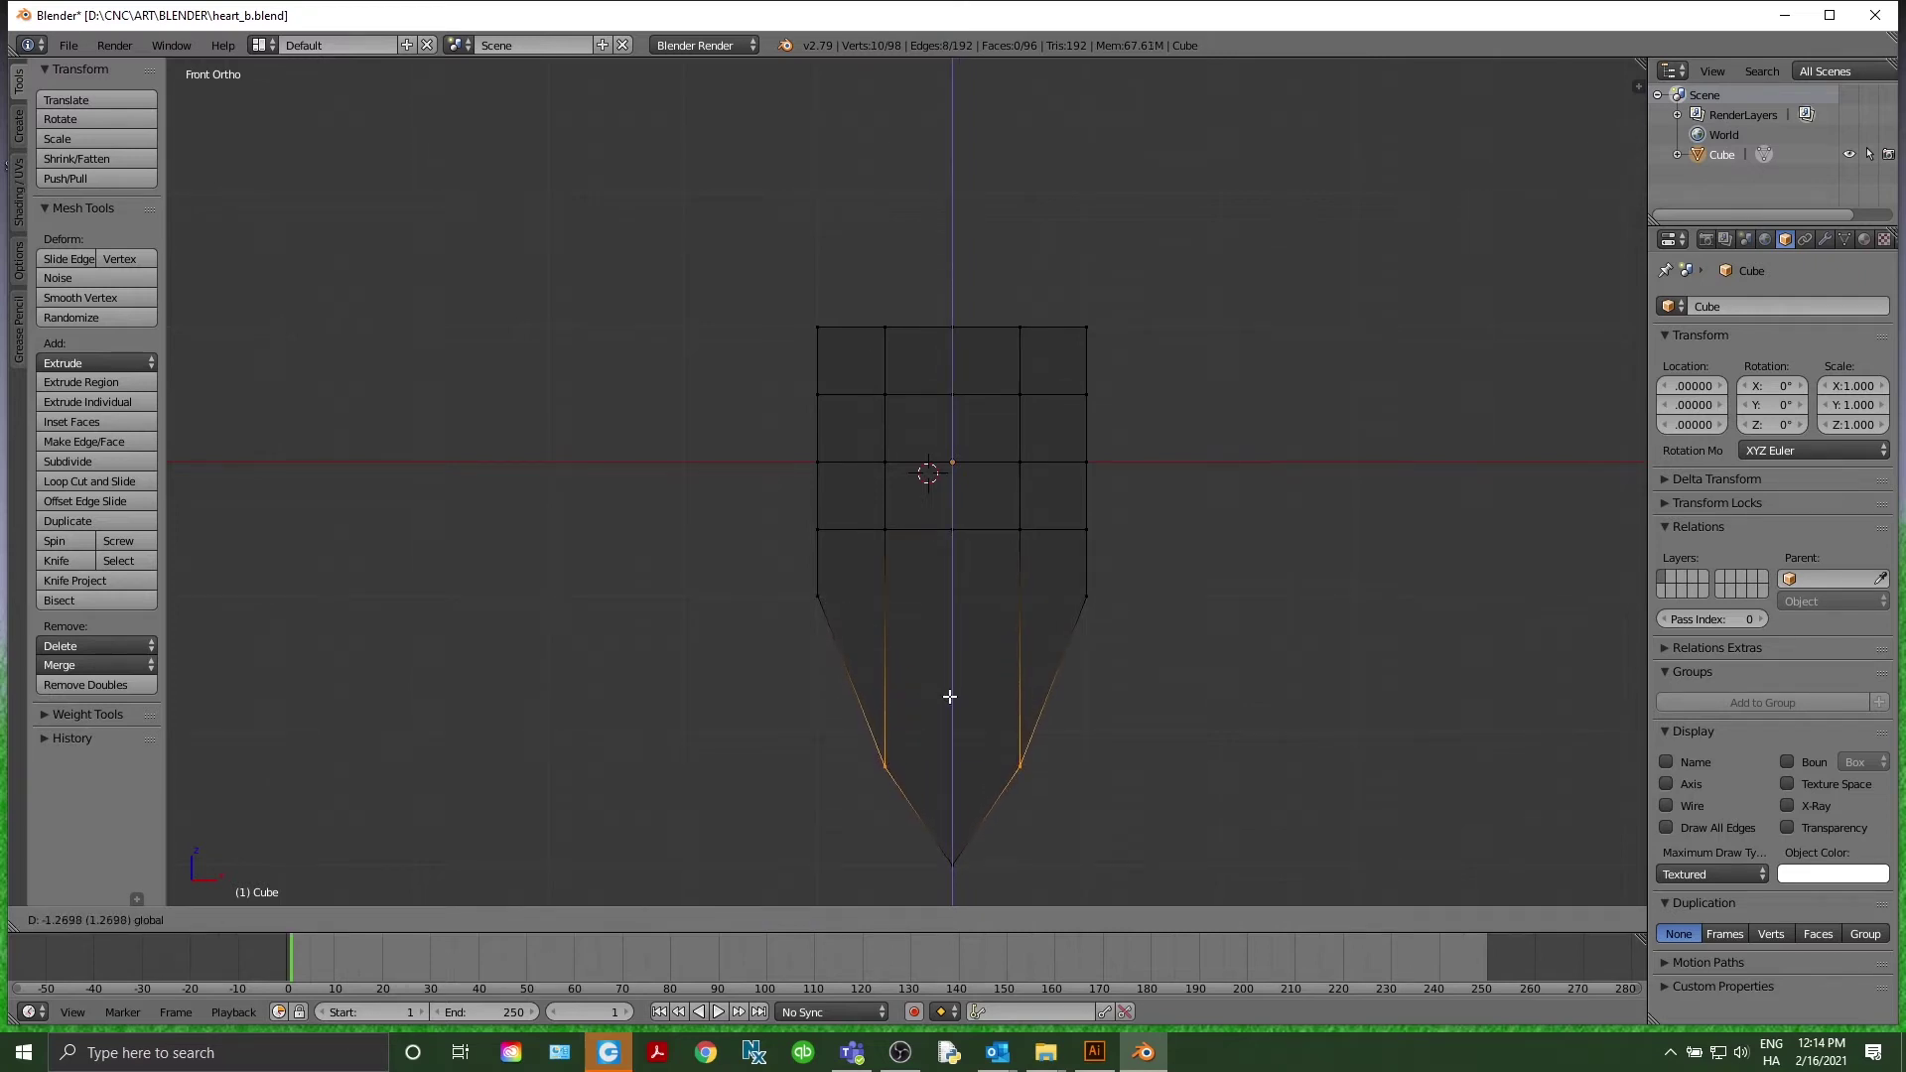
pyautogui.click(950, 698)
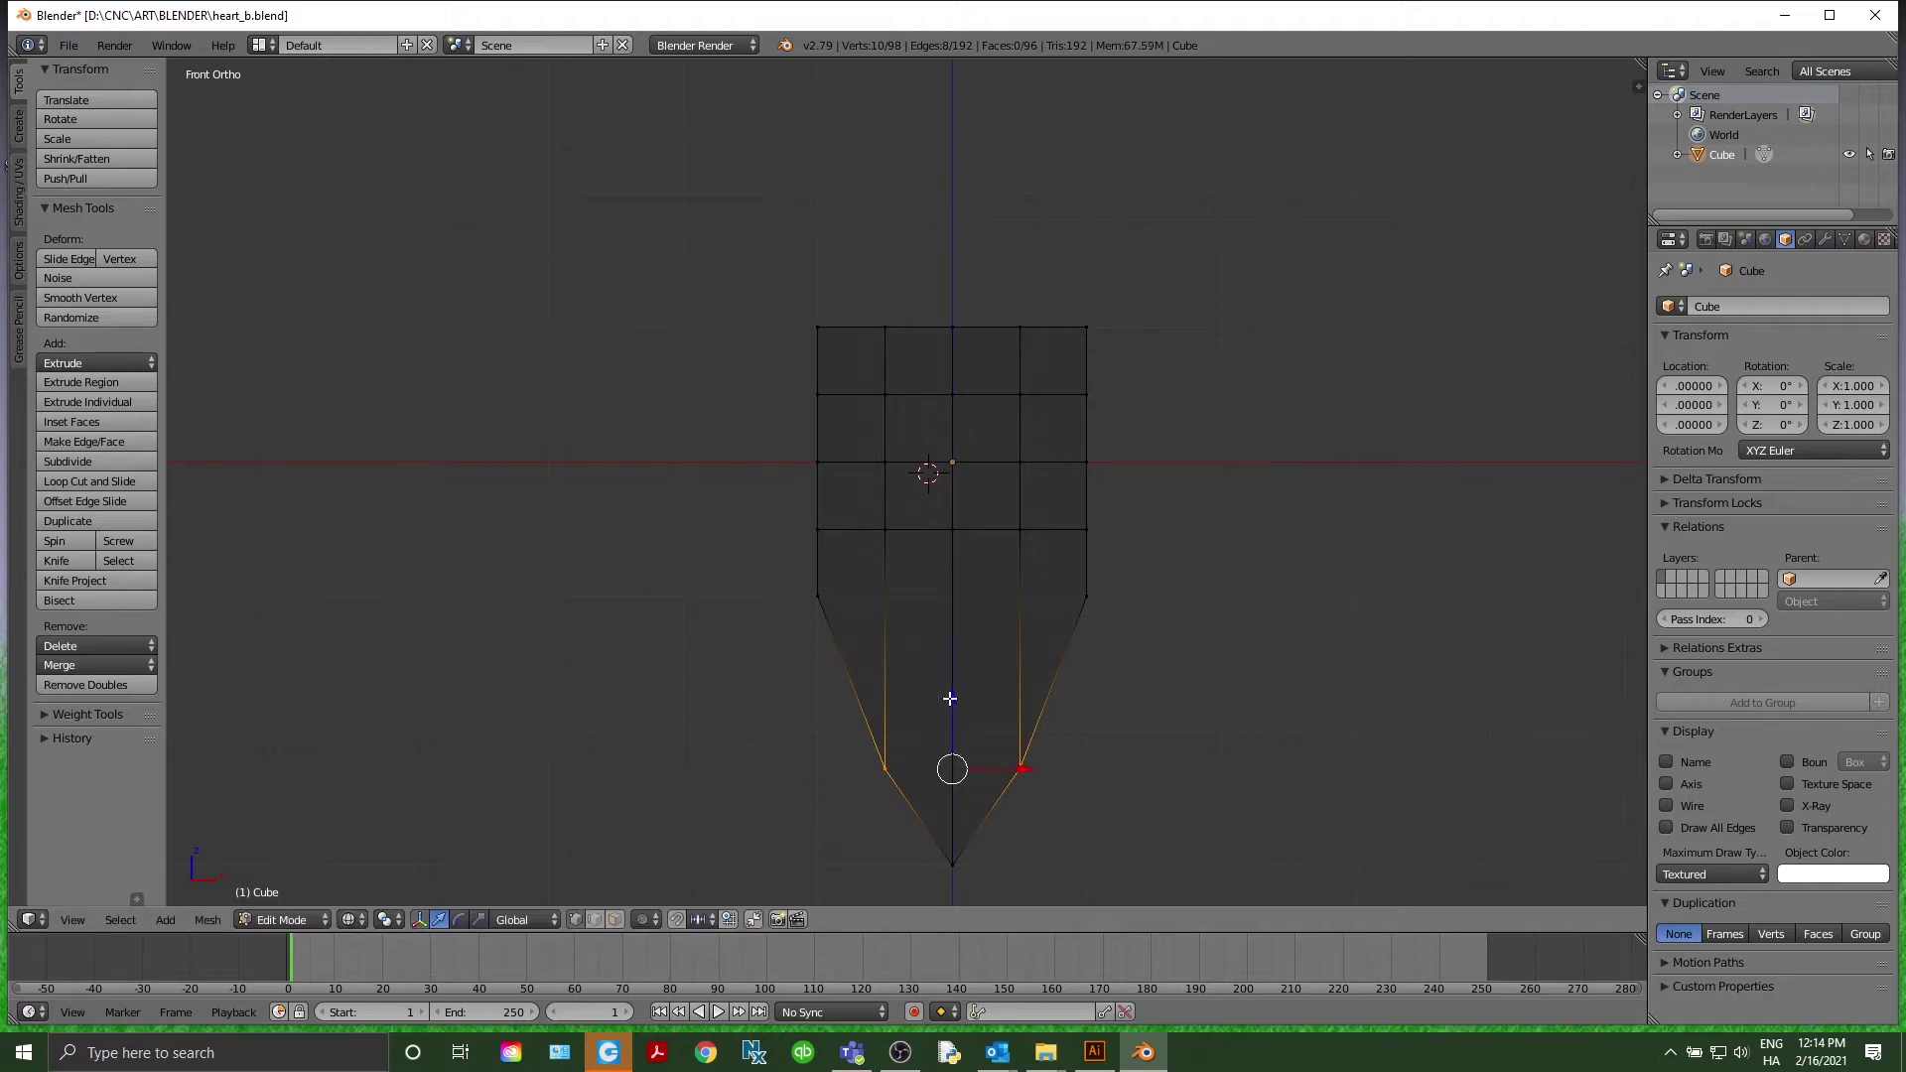
# Scale the two bottom outer corner vertex columns apart along X by about 1.43
pyautogui.press('a')
pyautogui.press('c')
pyautogui.click(1089, 596)
pyautogui.click(825, 594)
pyautogui.rightClick(825, 596)
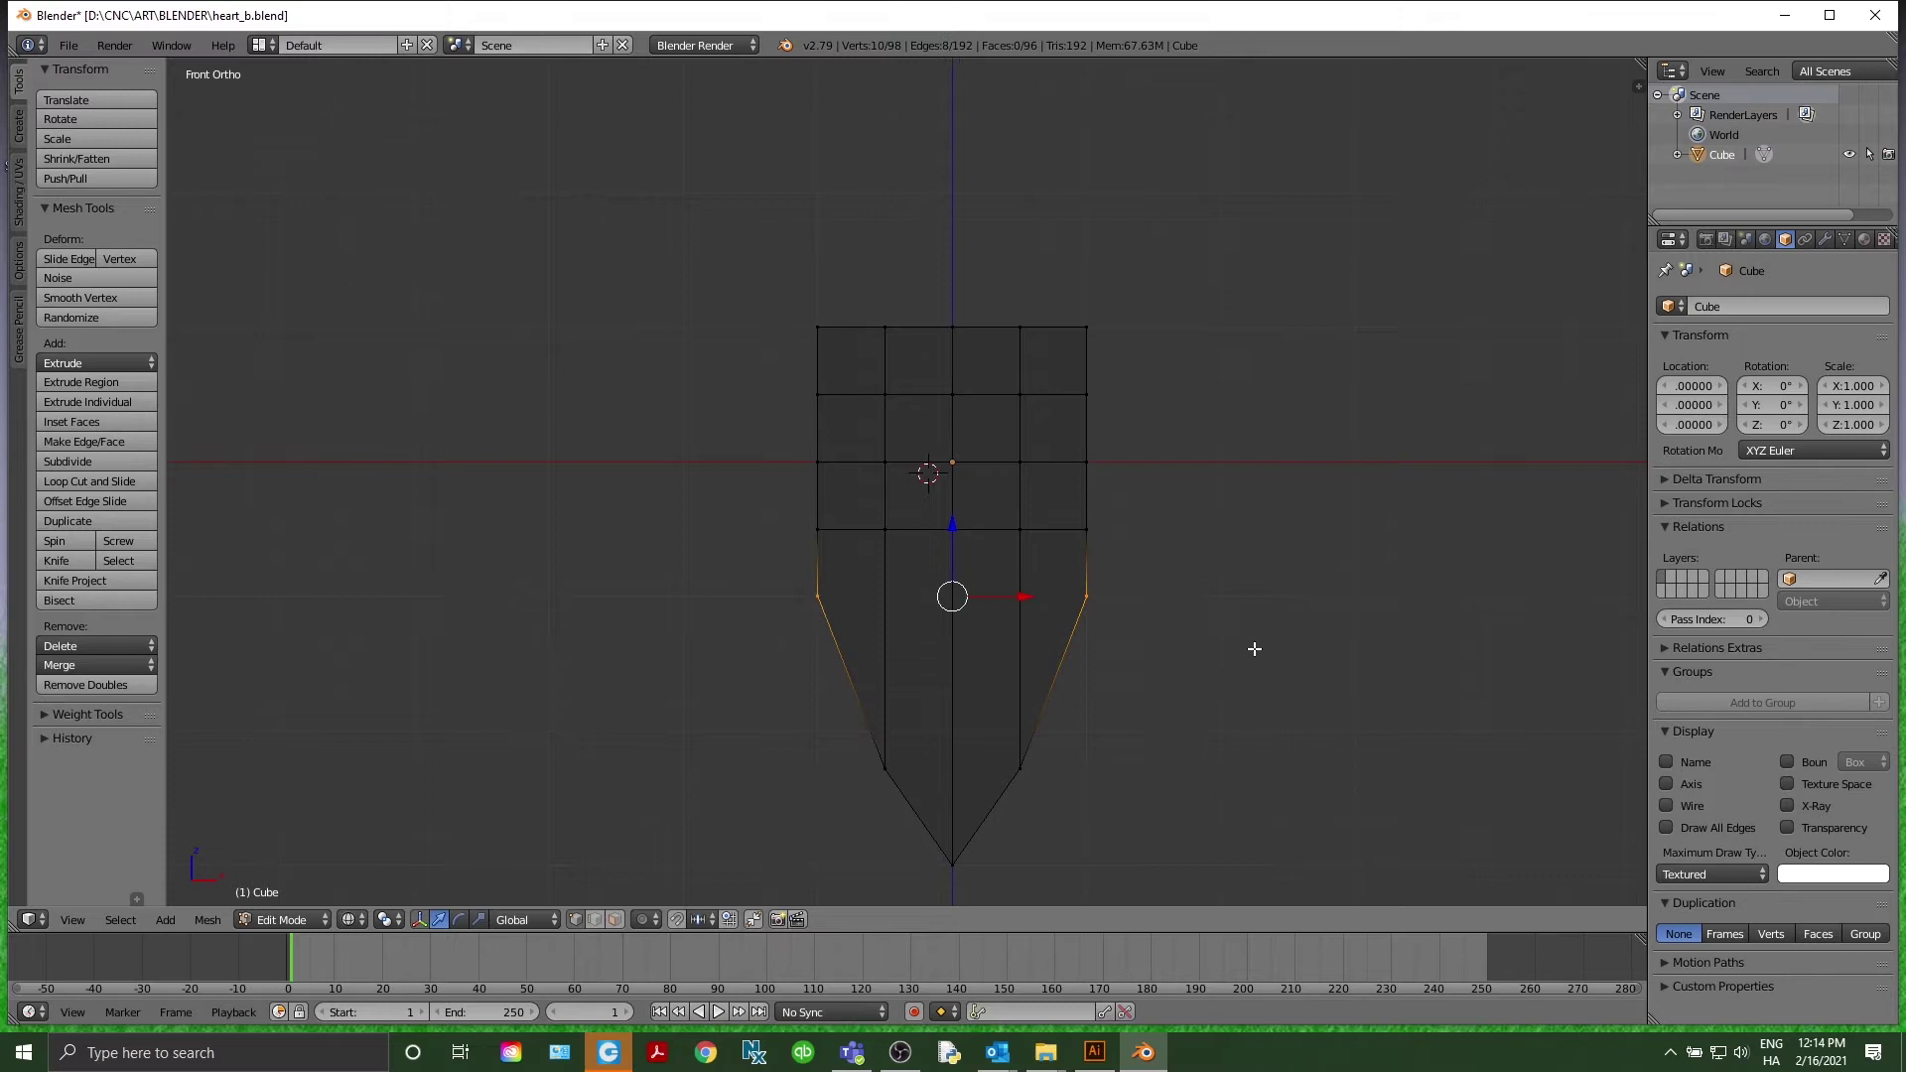
pyautogui.press('s')
pyautogui.press('x')
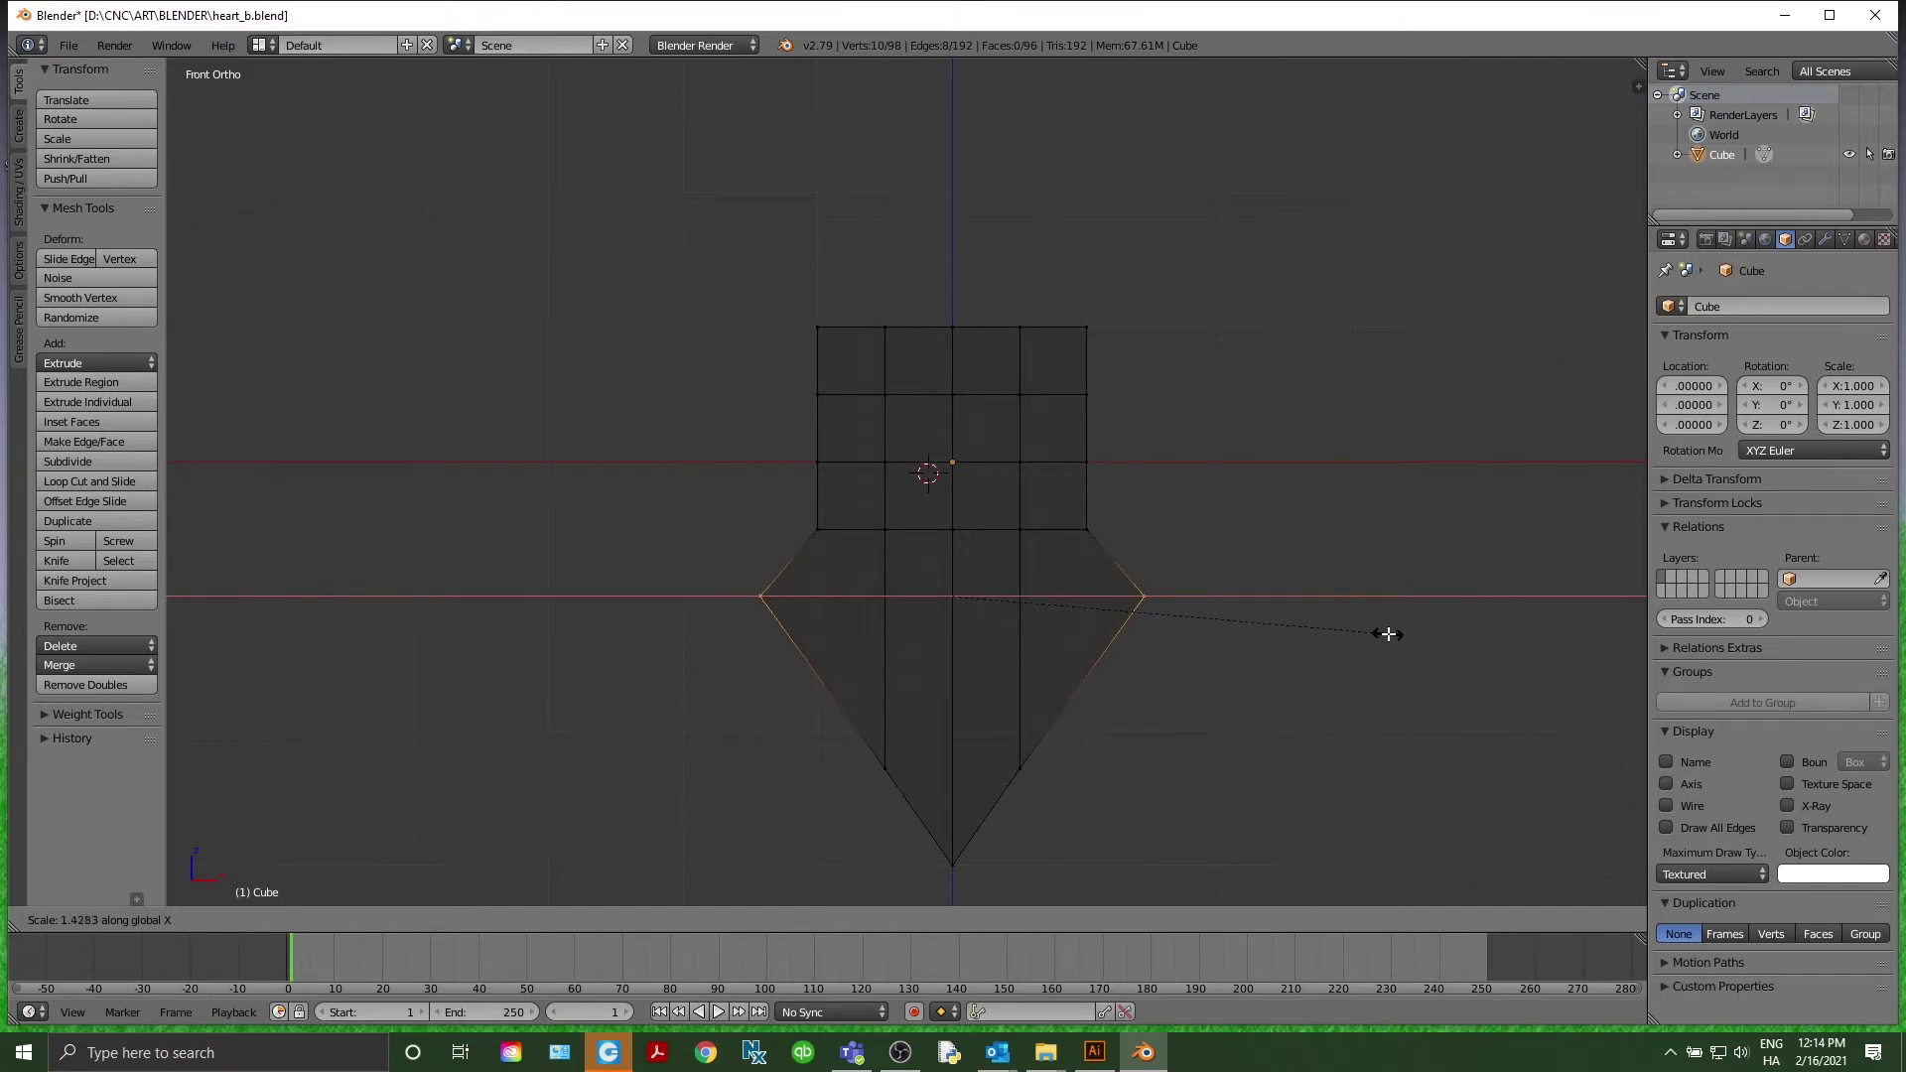
pyautogui.click(1388, 634)
# Select the whole vertex row just below the middle and scale it along X by about 1.79
pyautogui.press('a')
pyautogui.press('c')
pyautogui.moveTo(1064, 545)
pyautogui.mouseDown()
pyautogui.moveTo(1094, 528)
pyautogui.moveTo(789, 544)
pyautogui.mouseUp()
pyautogui.rightClick(786, 540)
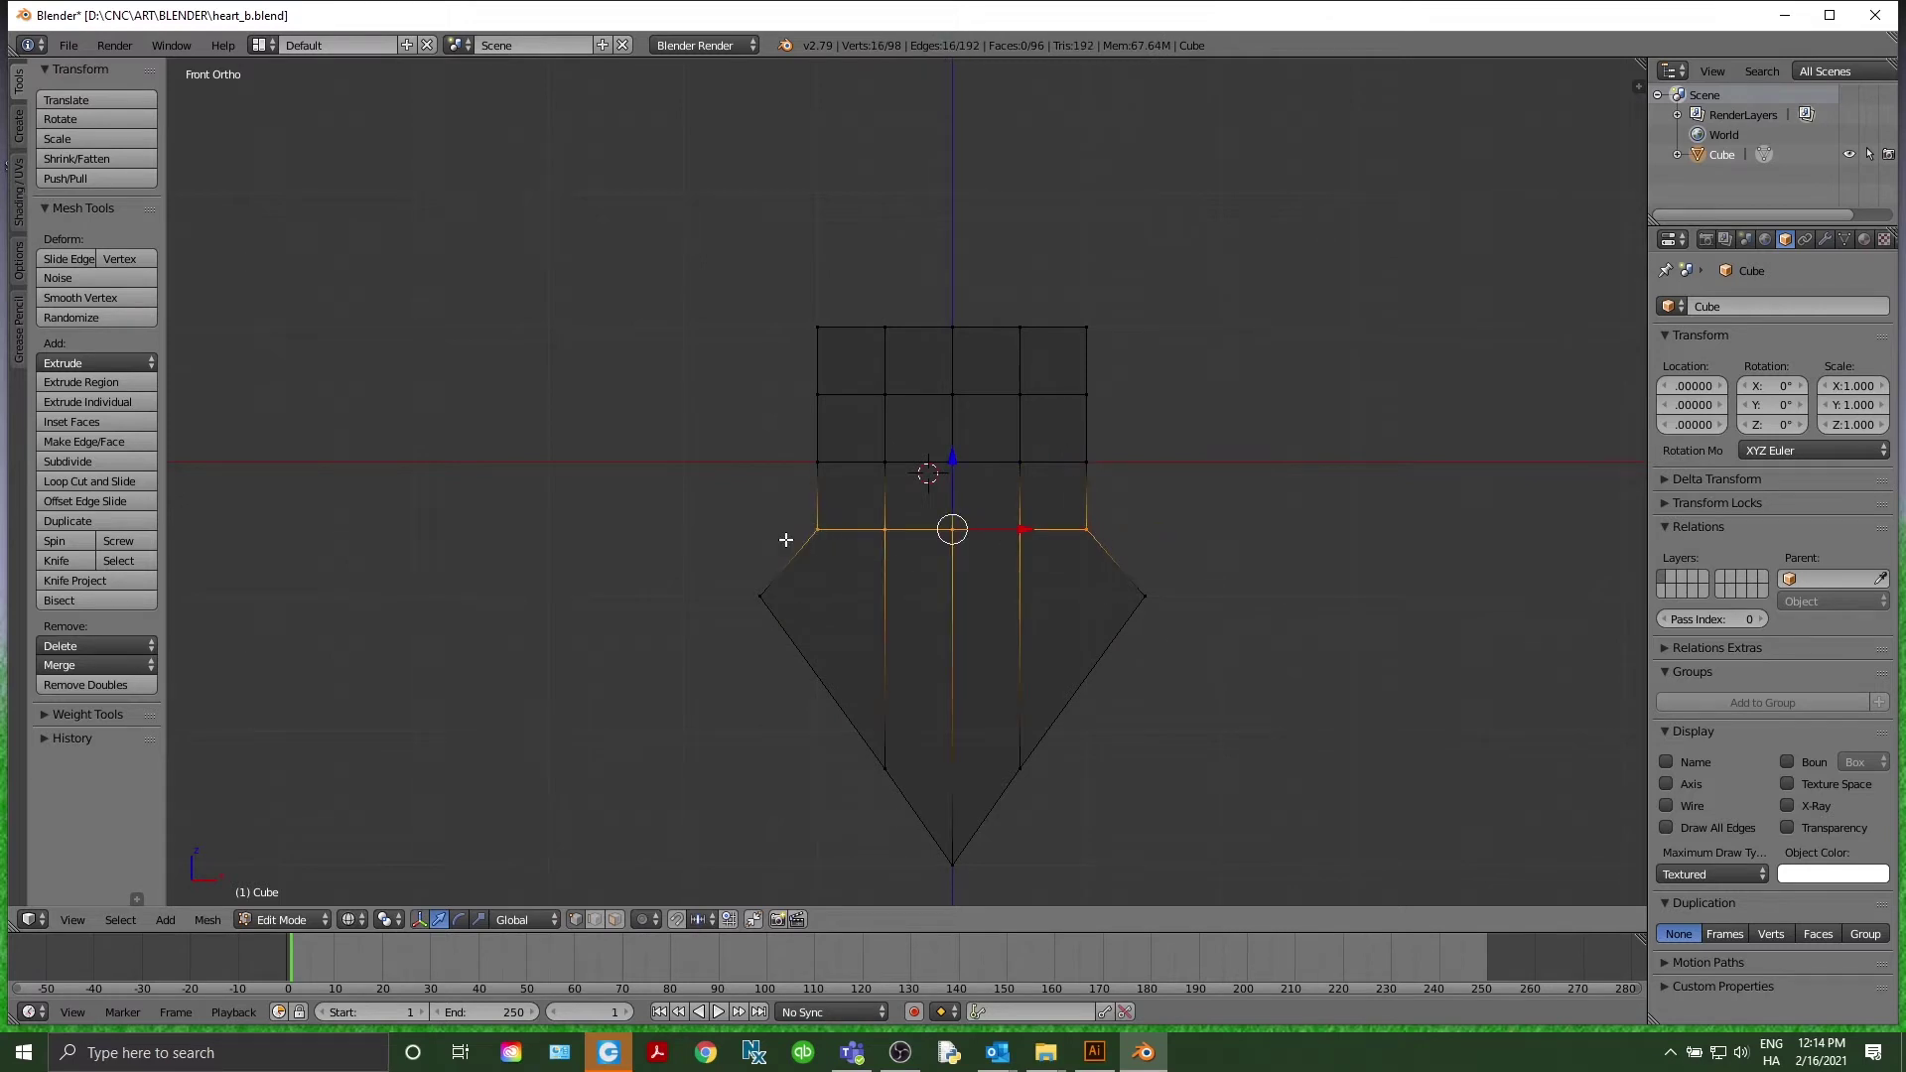
pyautogui.press('s')
pyautogui.press('x')
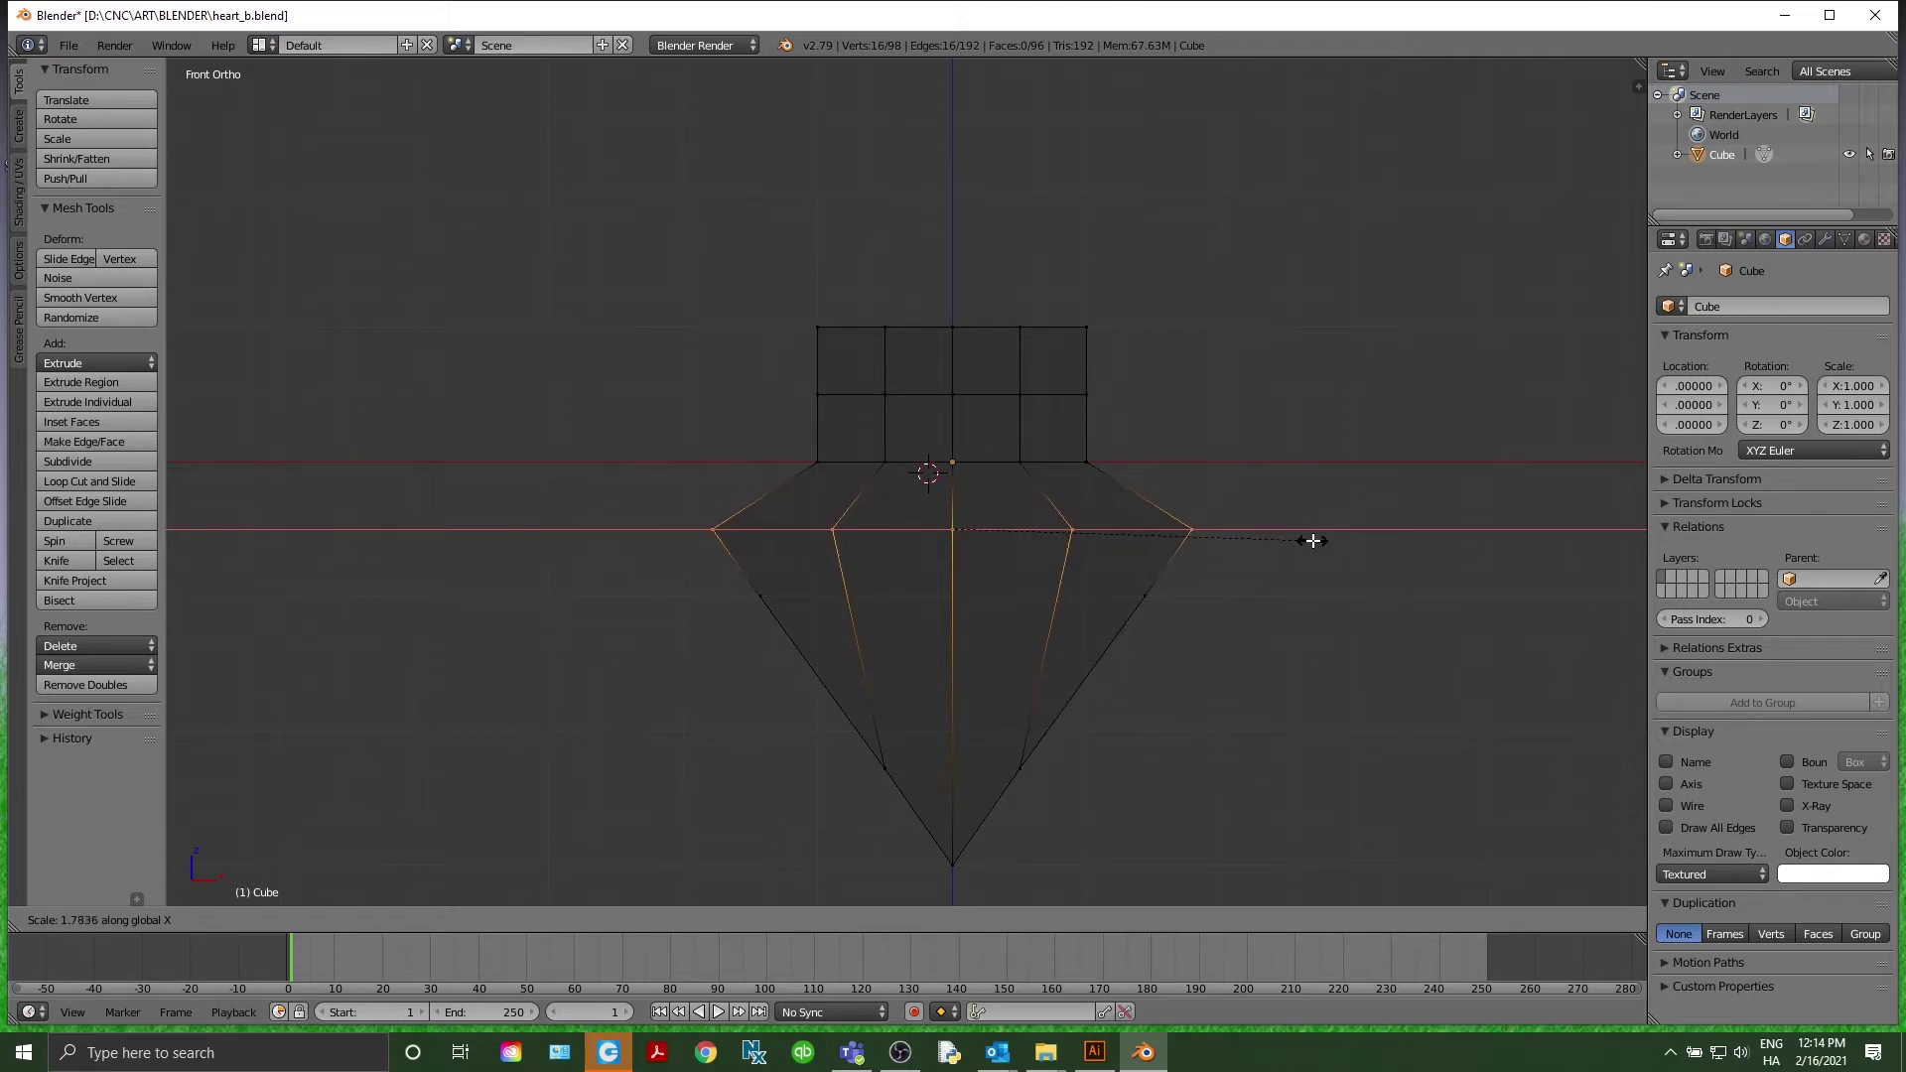
pyautogui.click(1312, 540)
# Select the middle vertex row and scale it outward along X until it is the widest row
pyautogui.press('a')
pyautogui.press('c')
pyautogui.moveTo(1099, 498)
pyautogui.mouseDown()
pyautogui.moveTo(1033, 471)
pyautogui.moveTo(775, 475)
pyautogui.mouseUp()
pyautogui.press('Escape')
pyautogui.press('s')
pyautogui.press('x')
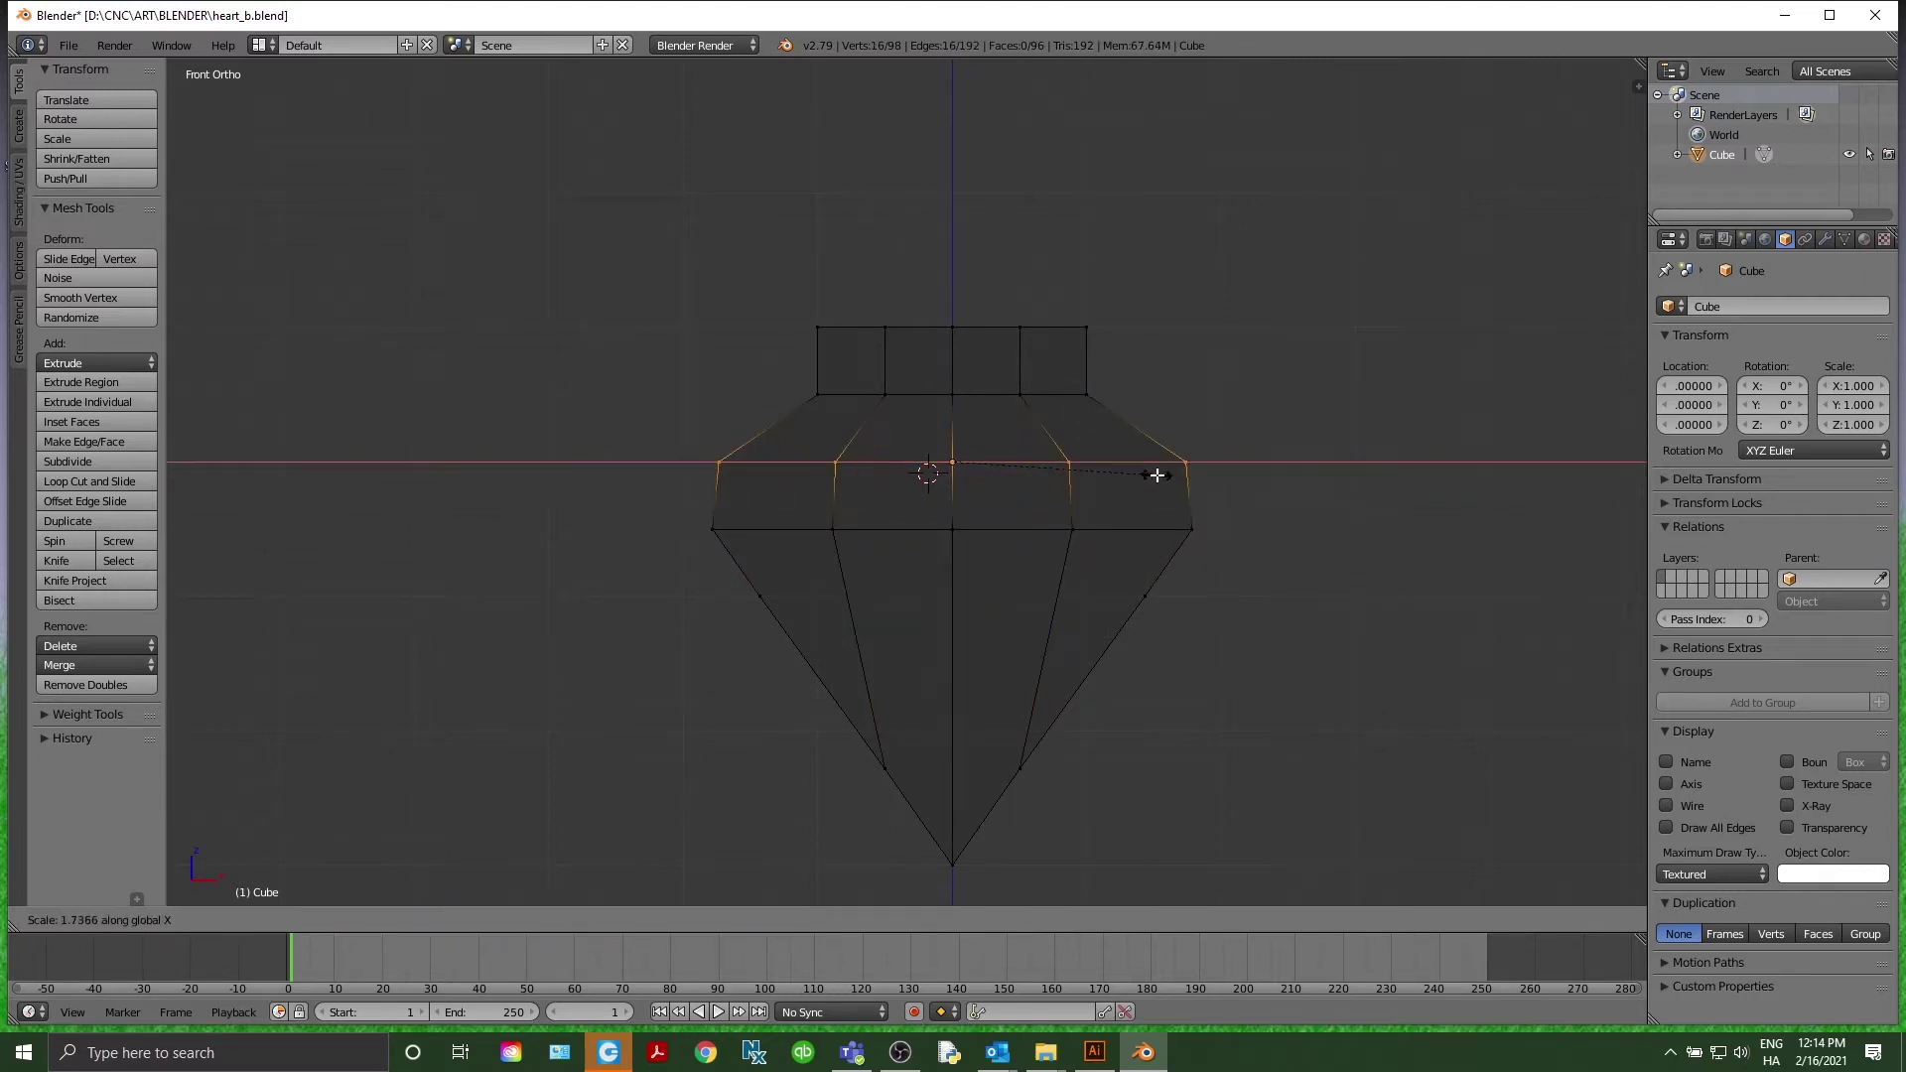
pyautogui.click(1211, 473)
# Select the vertex row above the middle and widen it along X to slightly narrower than the middle row
pyautogui.press('a')
pyautogui.press('c')
pyautogui.moveTo(800, 402); pyautogui.dragTo(1122, 393)
pyautogui.press('Escape')
pyautogui.press('s')
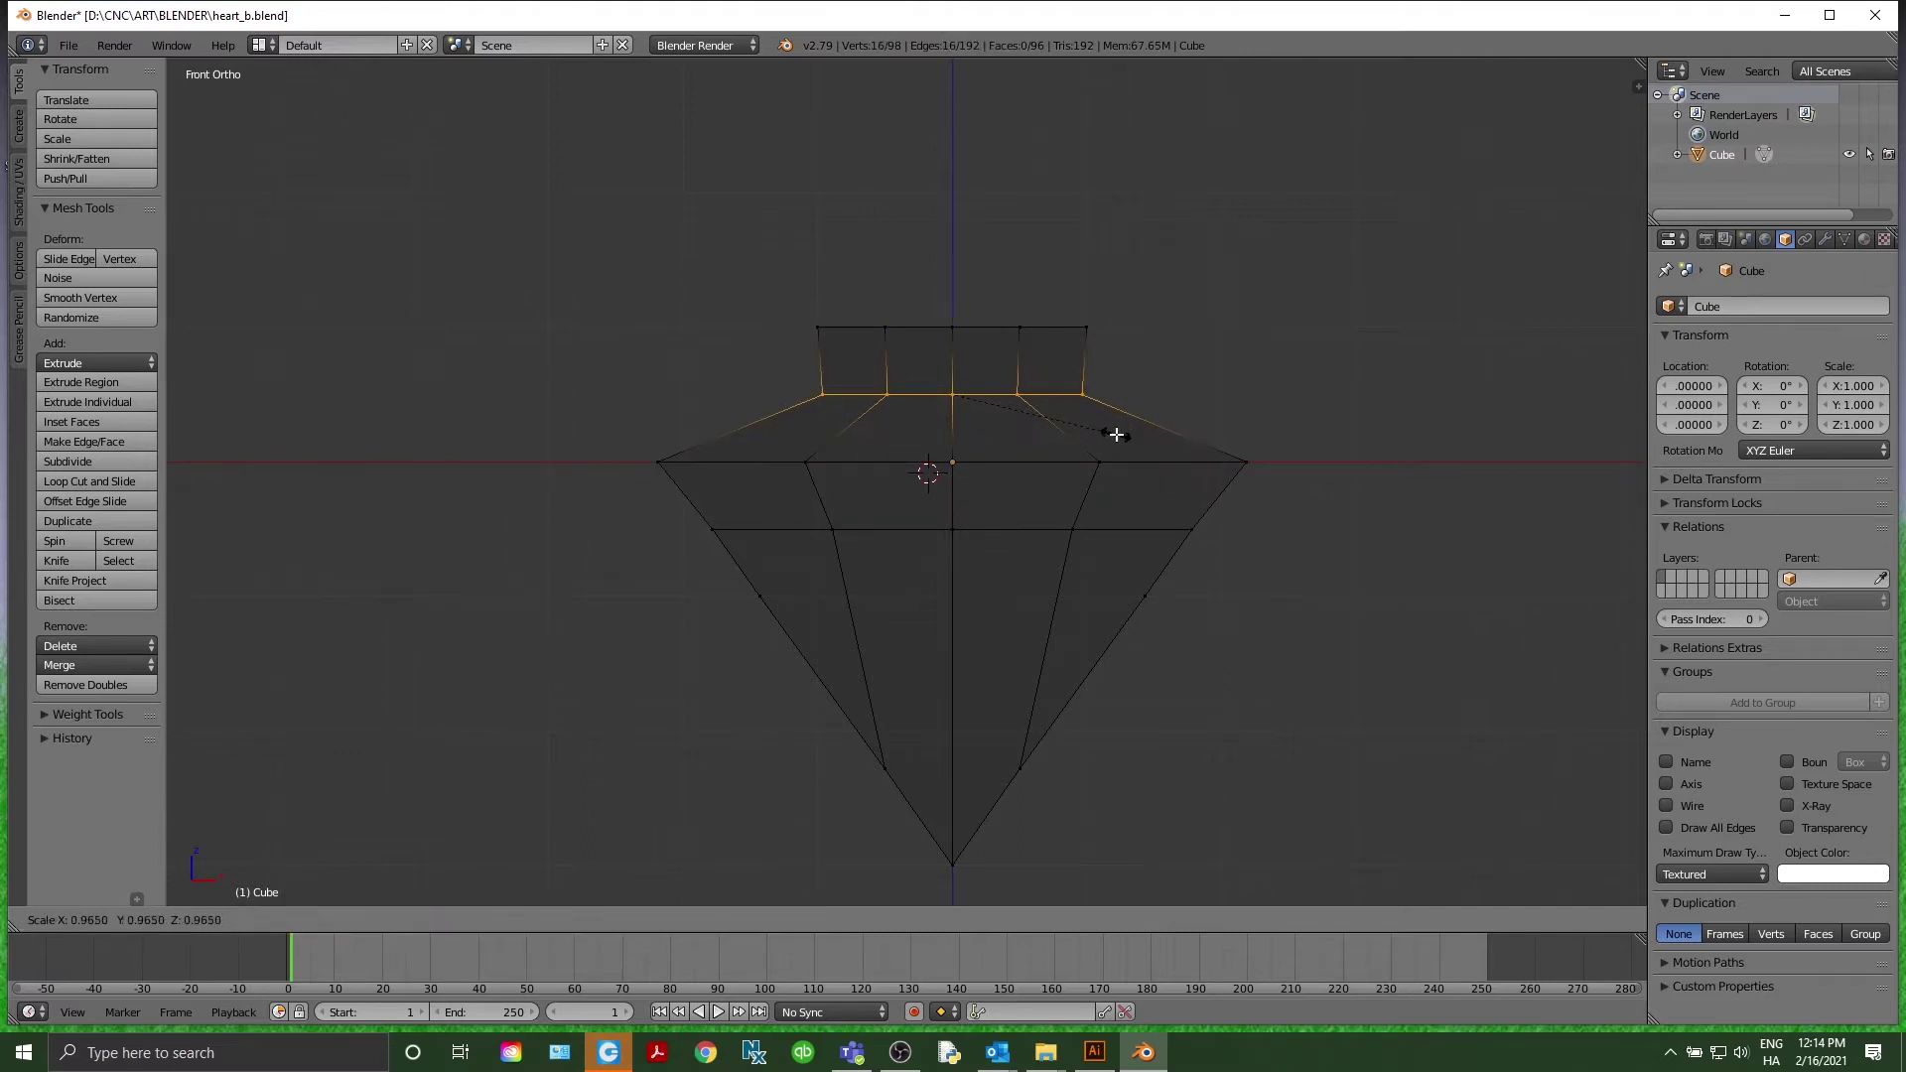
pyautogui.press('x')
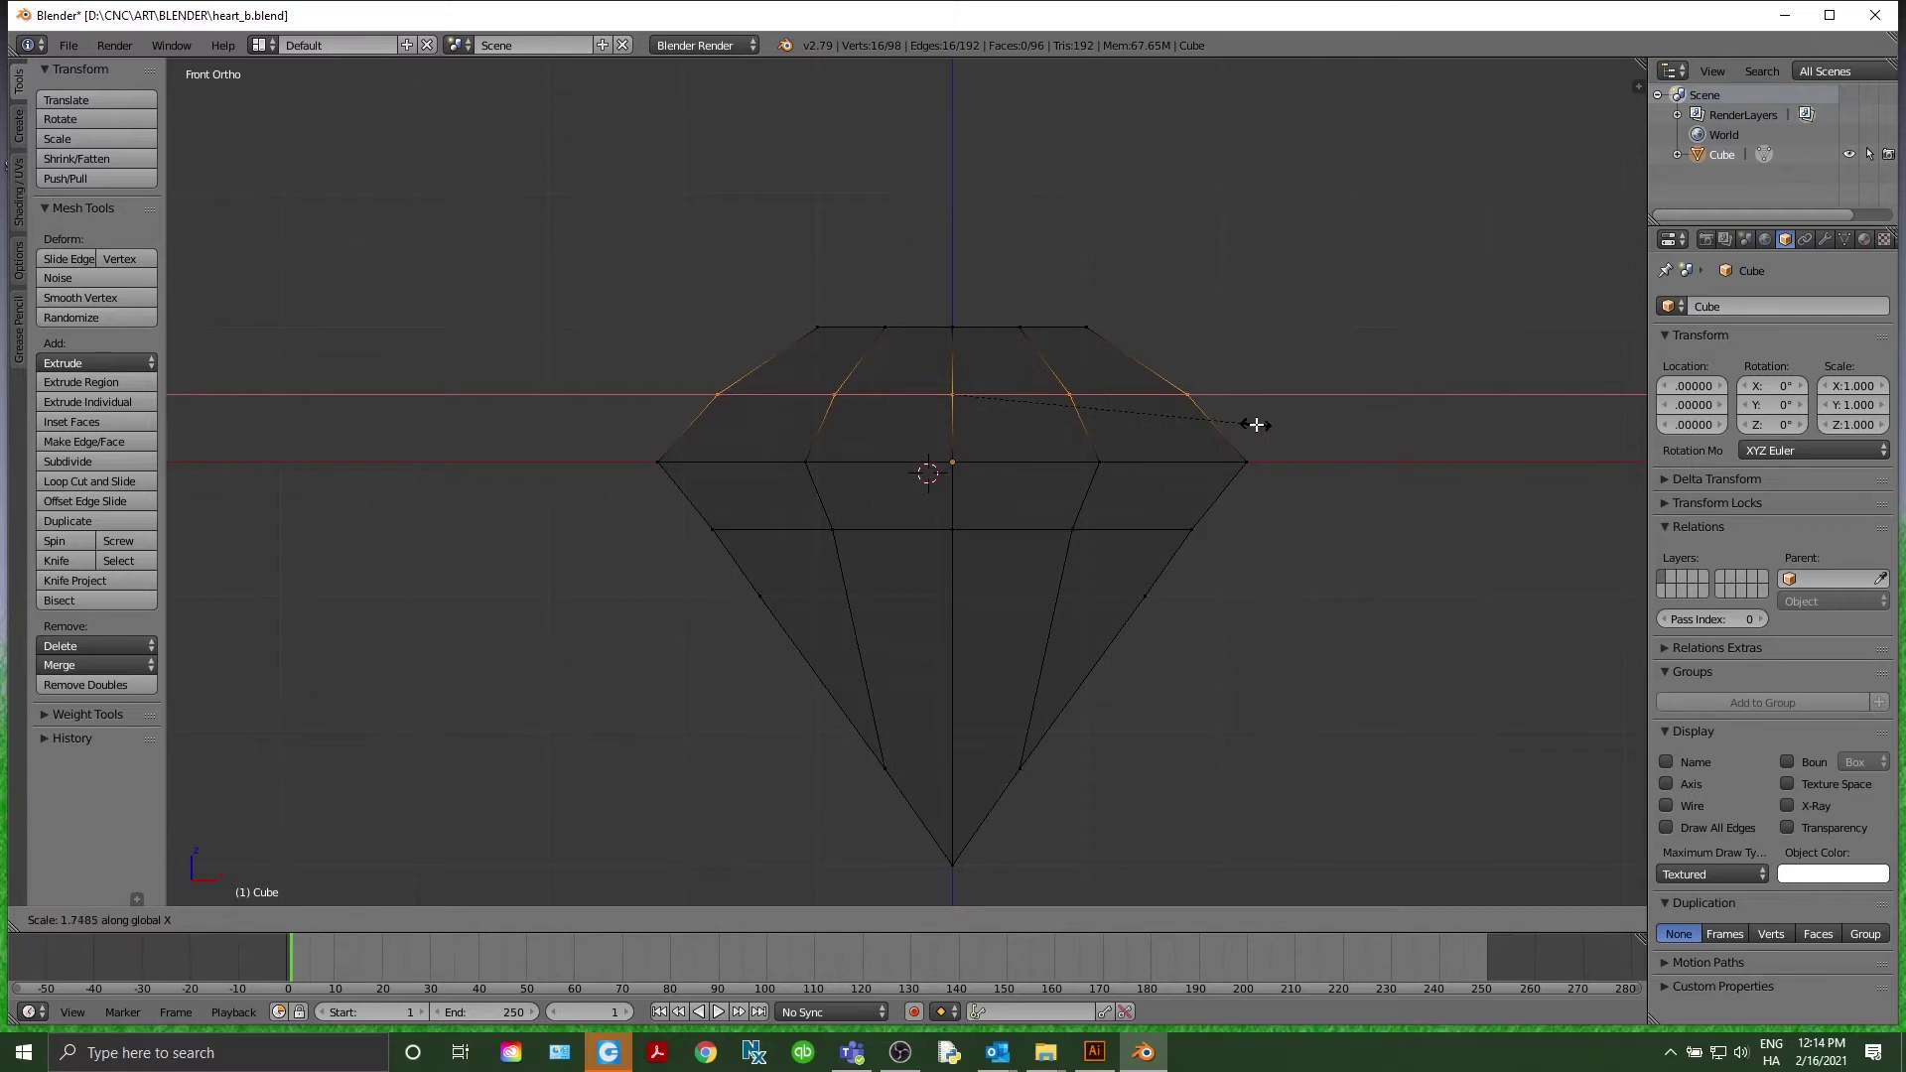
pyautogui.click(1314, 423)
# Move the top-centre vertices down along Z by about 0.3 units to form the heart's notch
pyautogui.press('a')
pyautogui.click(954, 323)
pyautogui.rightClick(953, 322)
pyautogui.press('g')
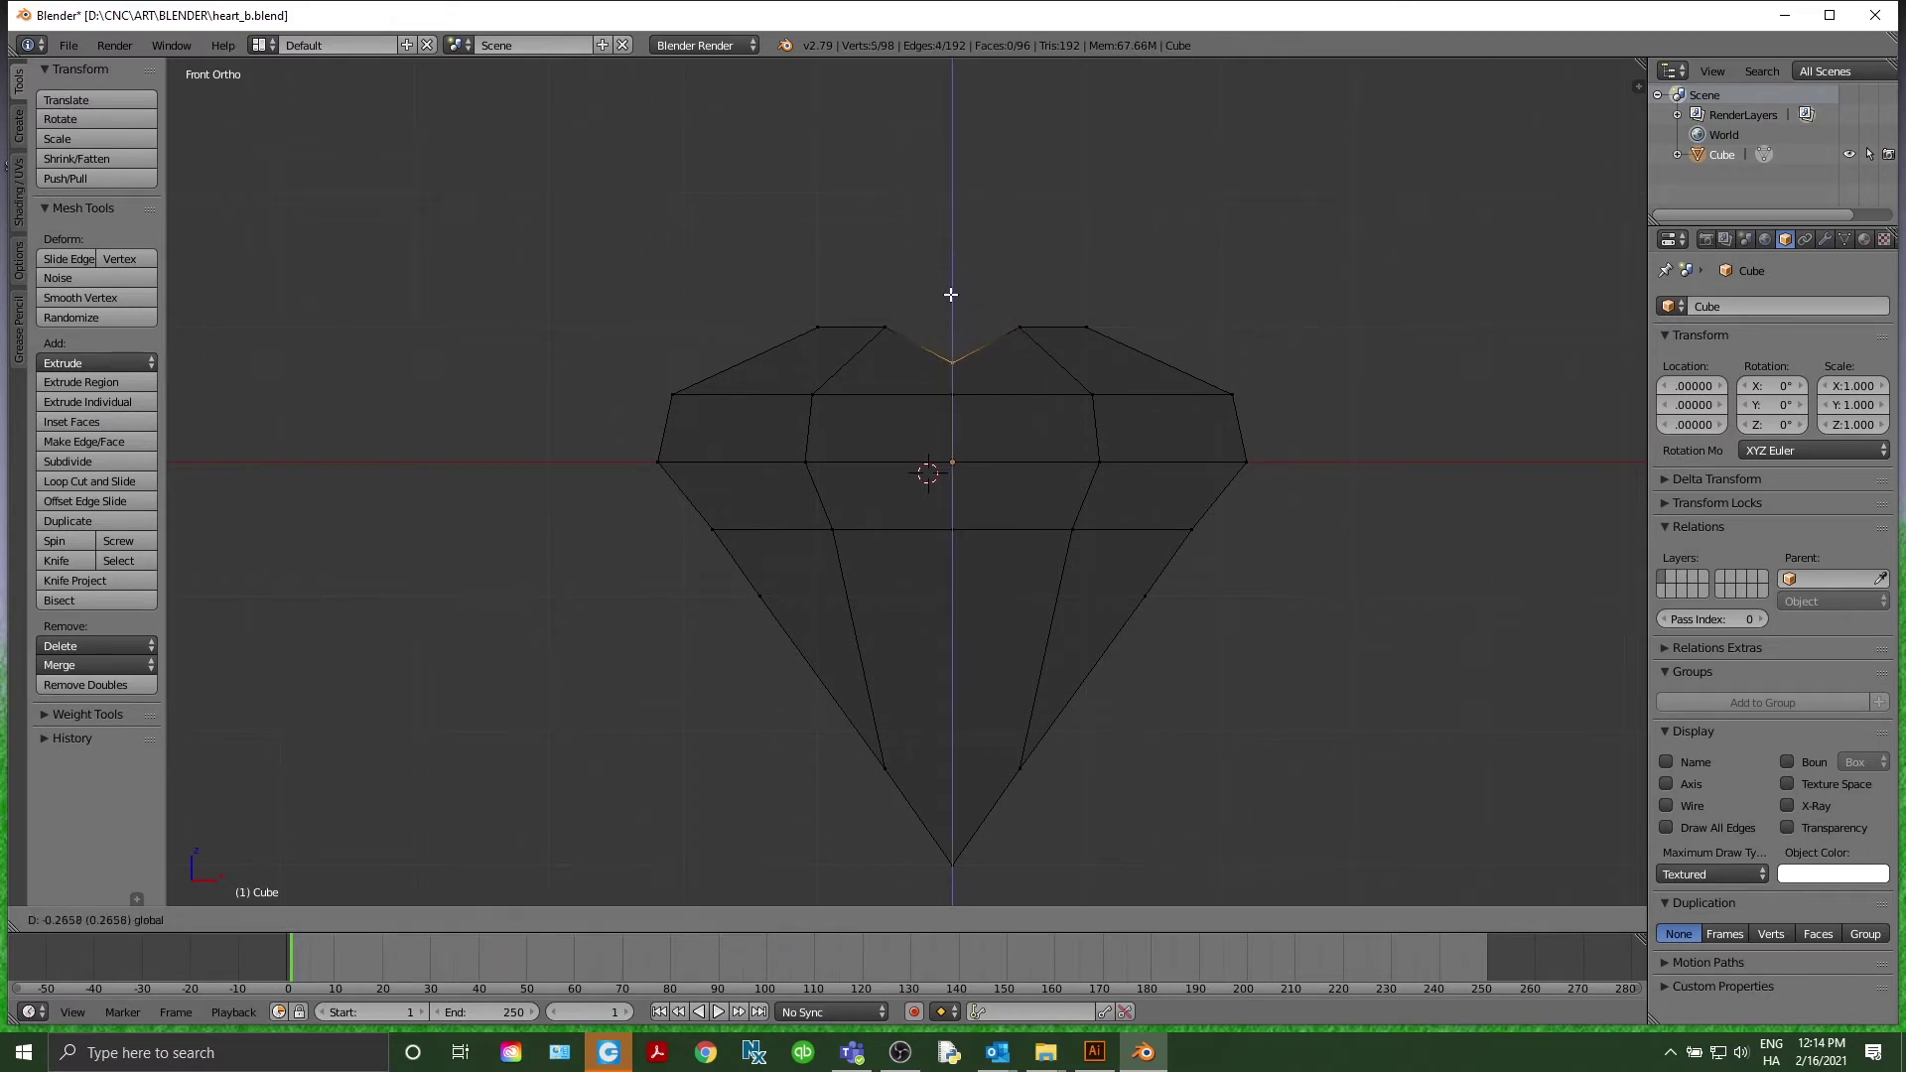
pyautogui.click(948, 300)
# Move the centre vertices of the second row from the top slightly down along Z to follow the notch
pyautogui.press('a')
pyautogui.press('c')
pyautogui.click(945, 403)
pyautogui.rightClick(945, 403)
pyautogui.press('g')
pyautogui.click(953, 352)
# Move the centre vertices of the middle row and the row below it down along Z, the lower ones by about 0.24 units
pyautogui.press('a')
pyautogui.press('c')
pyautogui.click(941, 472)
pyautogui.rightClick(953, 407)
pyautogui.moveTo(955, 436); pyautogui.dragTo(951, 539)
pyautogui.press('g')
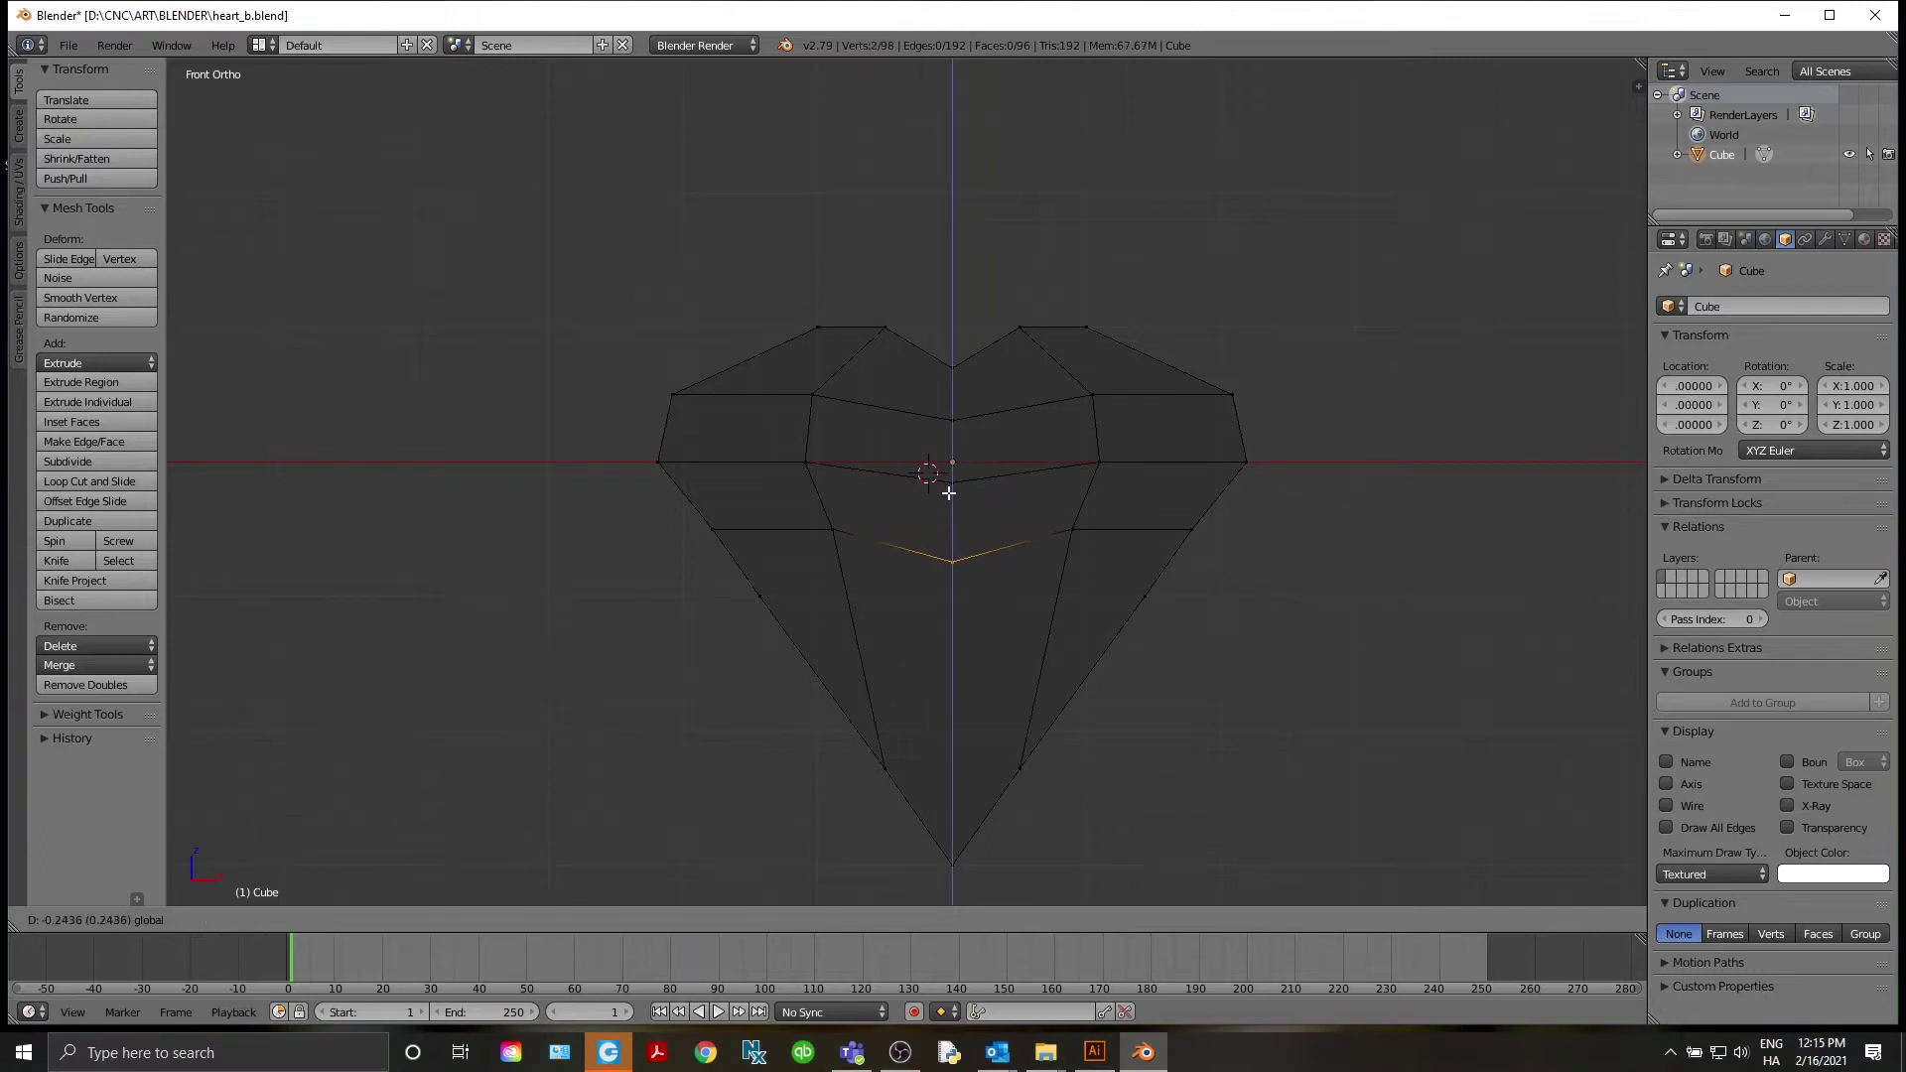
pyautogui.click(949, 492)
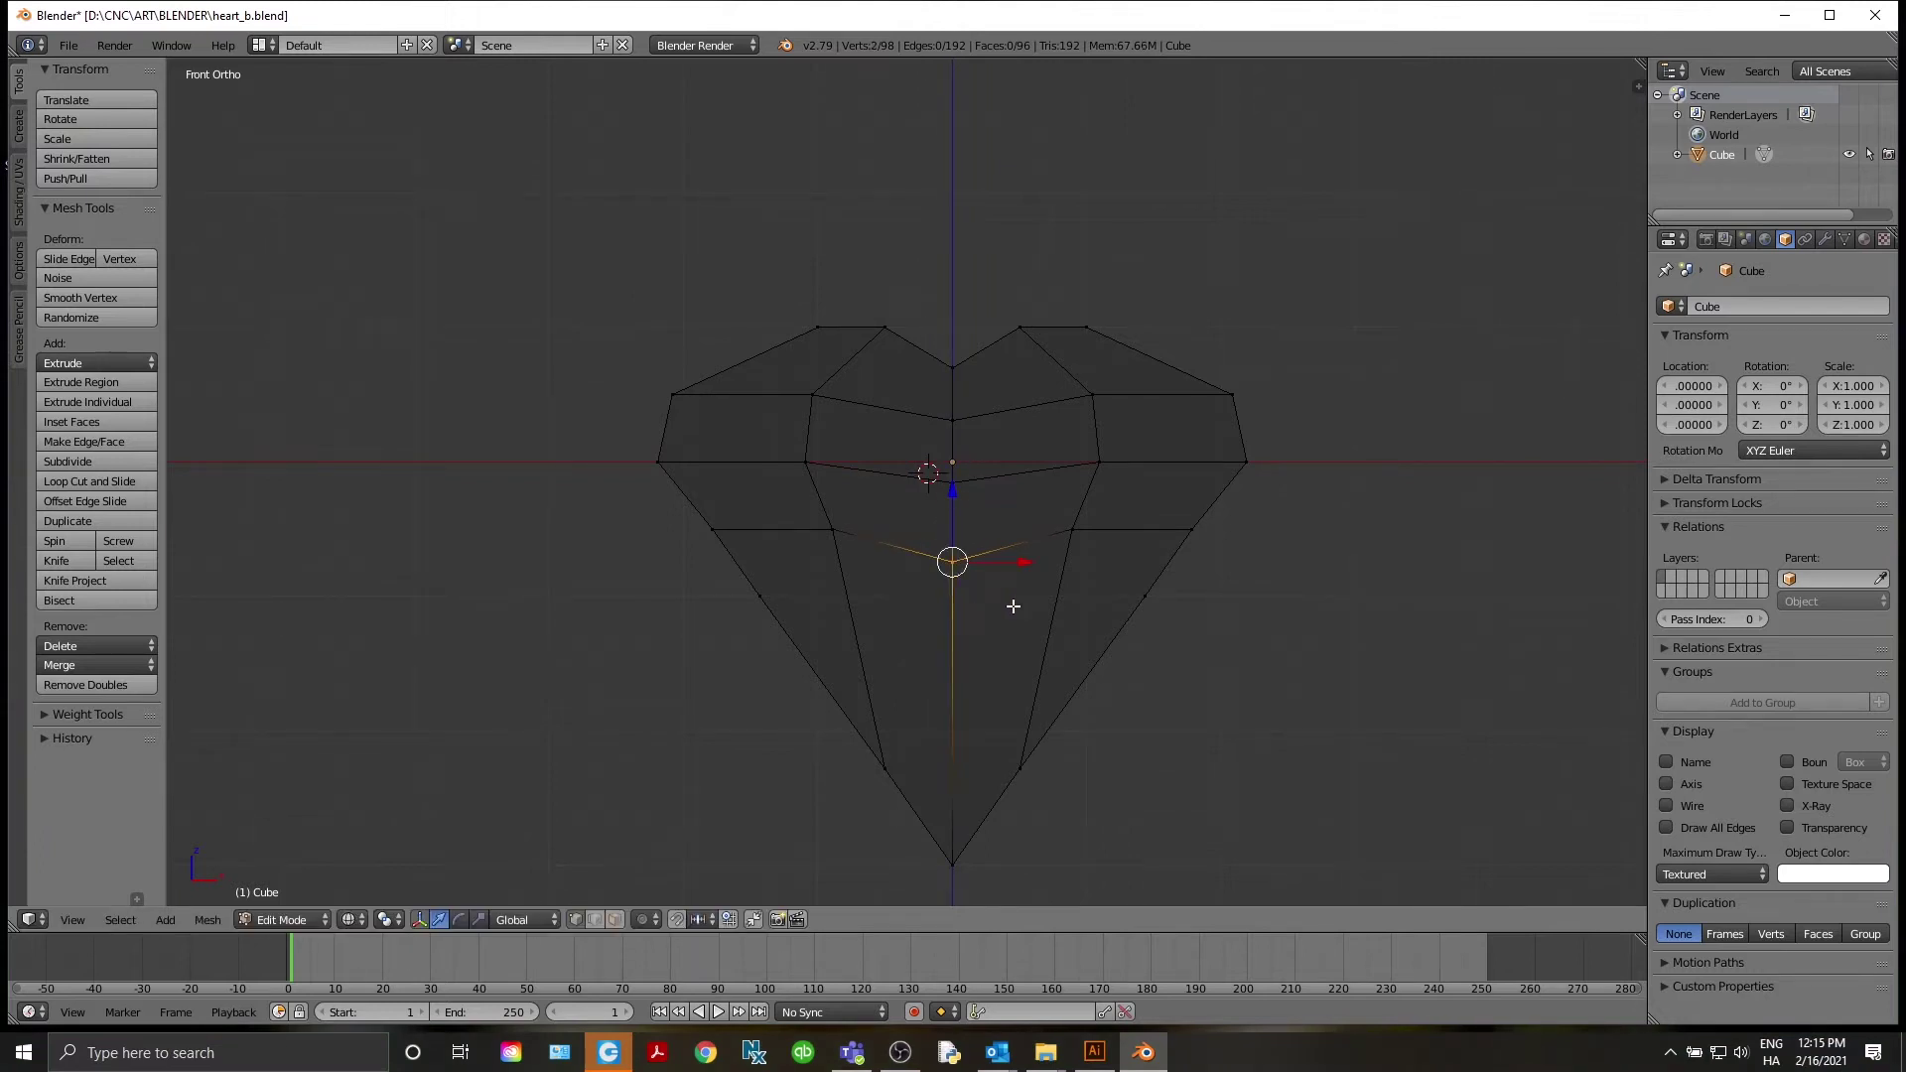
# Select the vertices at the heart's bottom tip and move them slightly up along Z
pyautogui.press('a')
pyautogui.press('c')
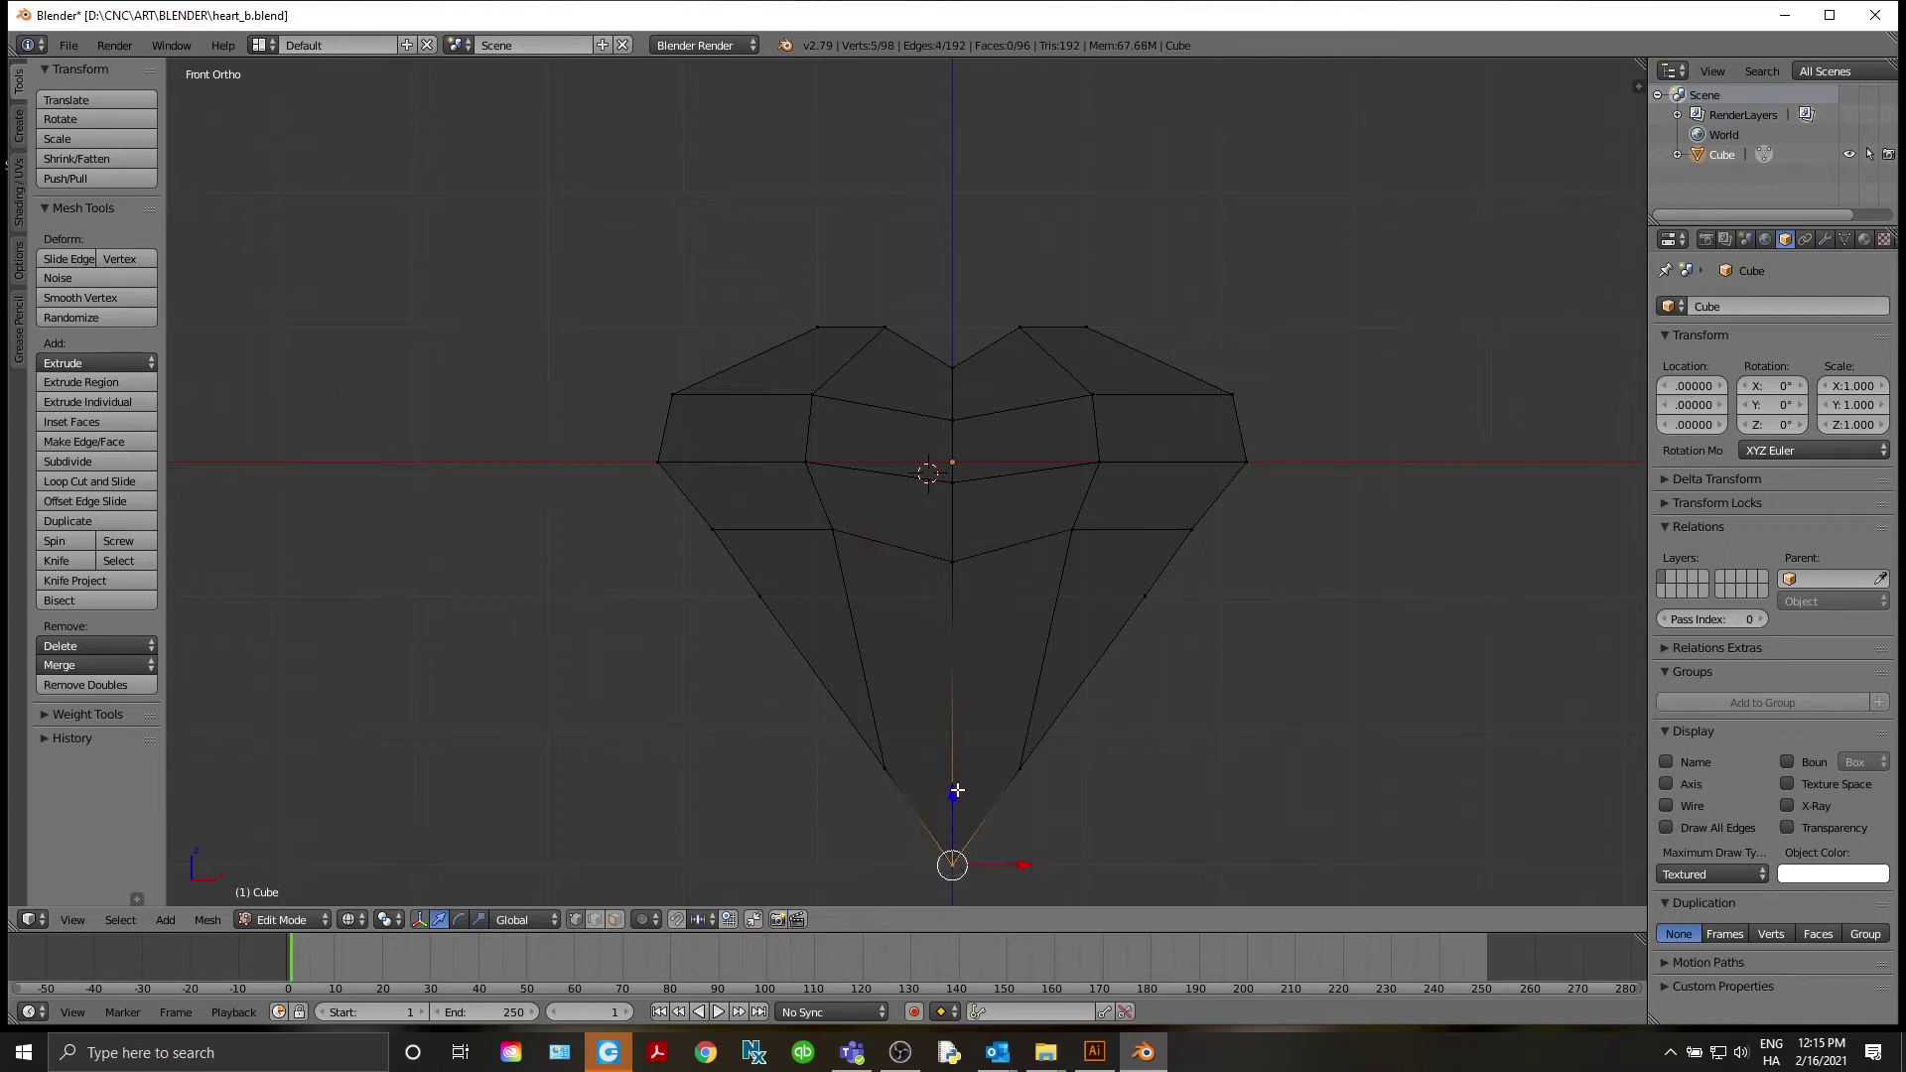
pyautogui.press('g')
pyautogui.click(955, 771)
# Add a centred loop cut across the lower half of the heart, between the row below the middle and the tip
pyautogui.hotkey('ctrl', 'r')
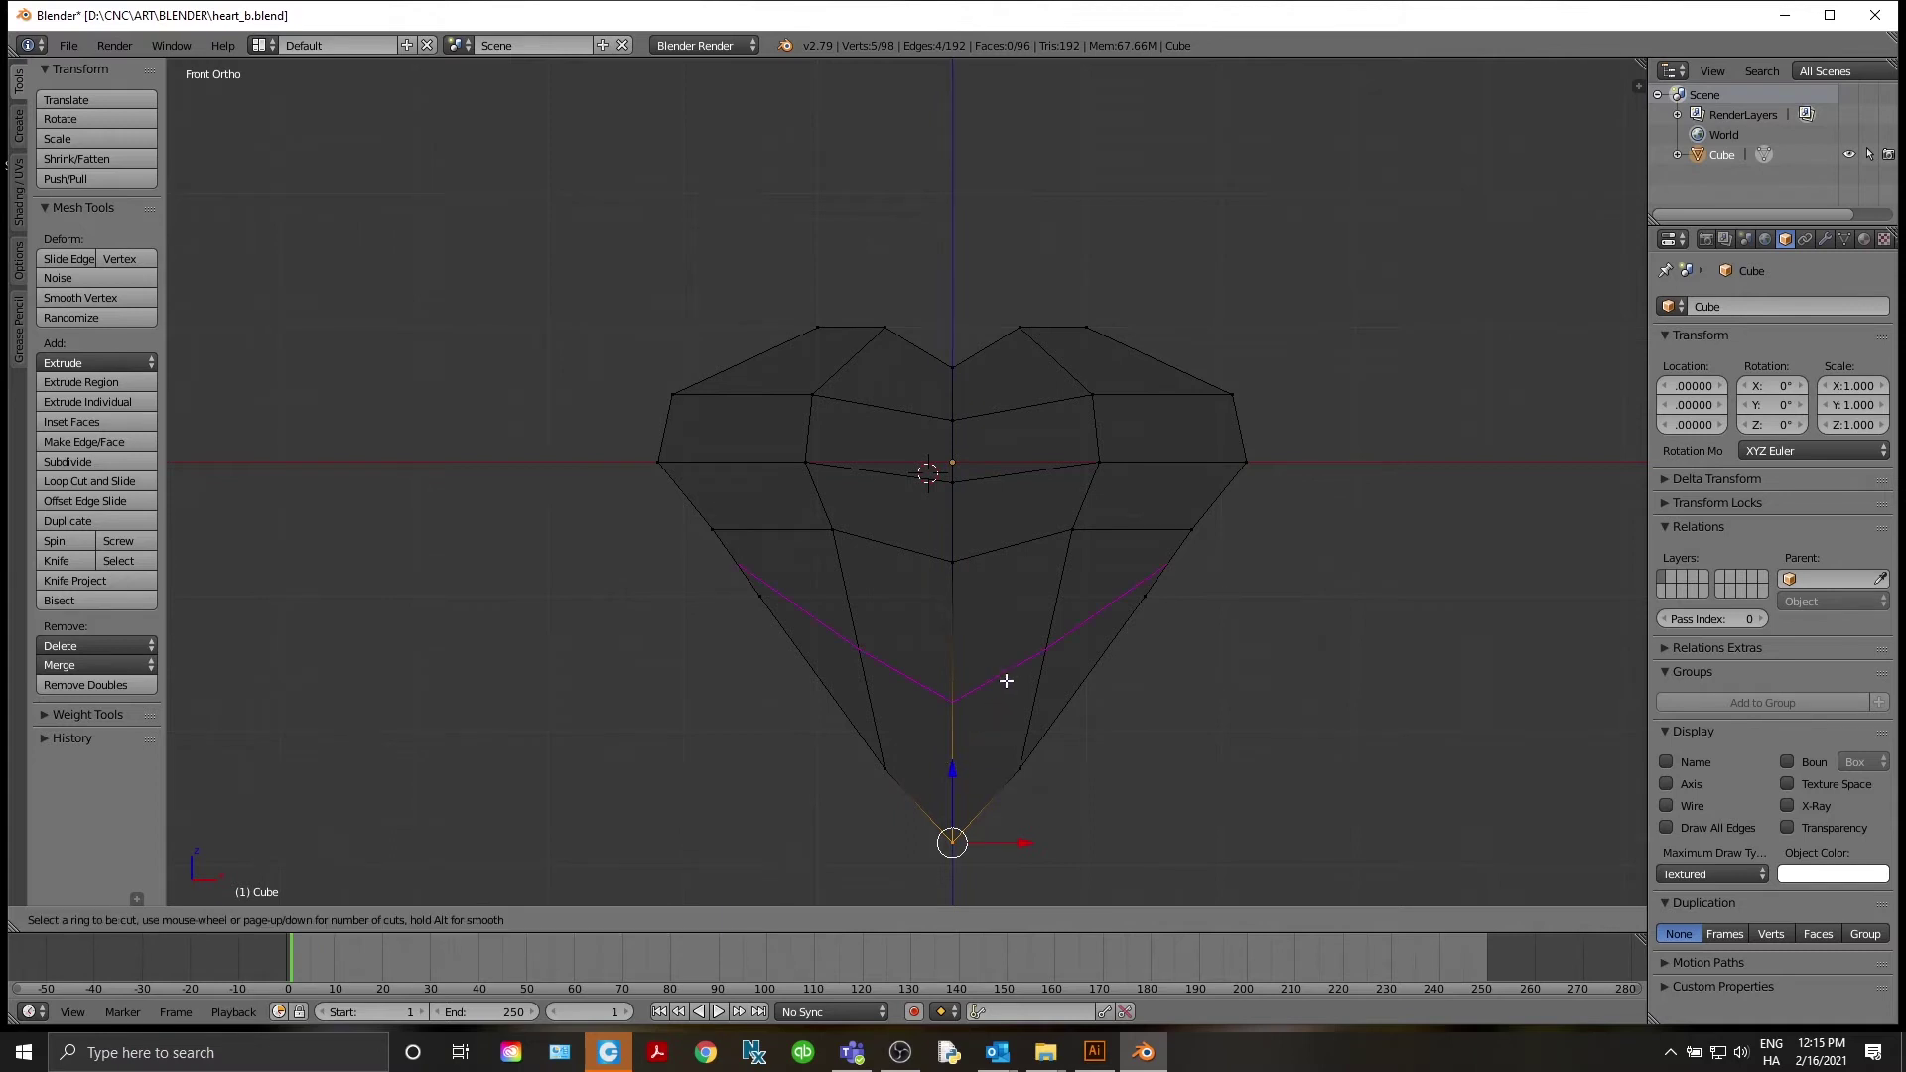
pyautogui.click(1006, 680)
pyautogui.rightClick(1005, 680)
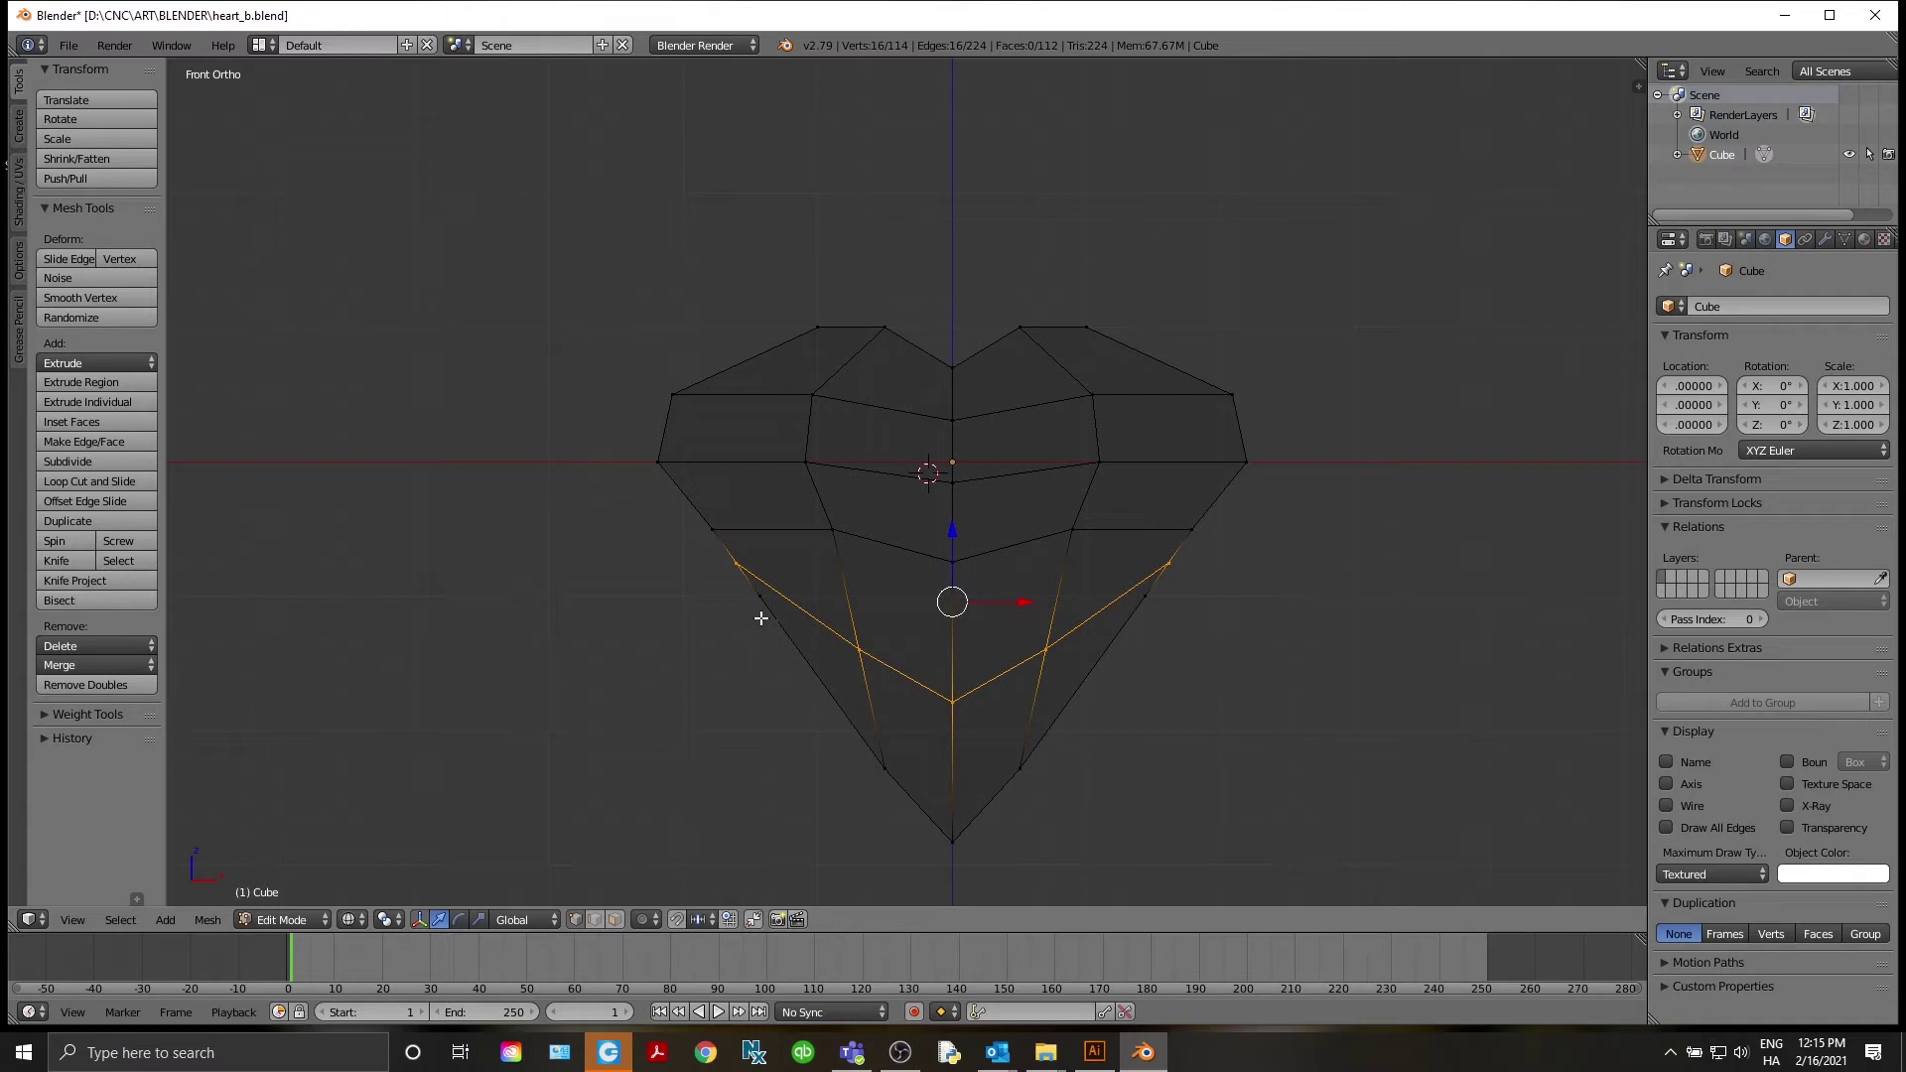
# Move the outer vertices just below the new loop's ends down along Z and scale them inward along X to about 0.72
pyautogui.press('a')
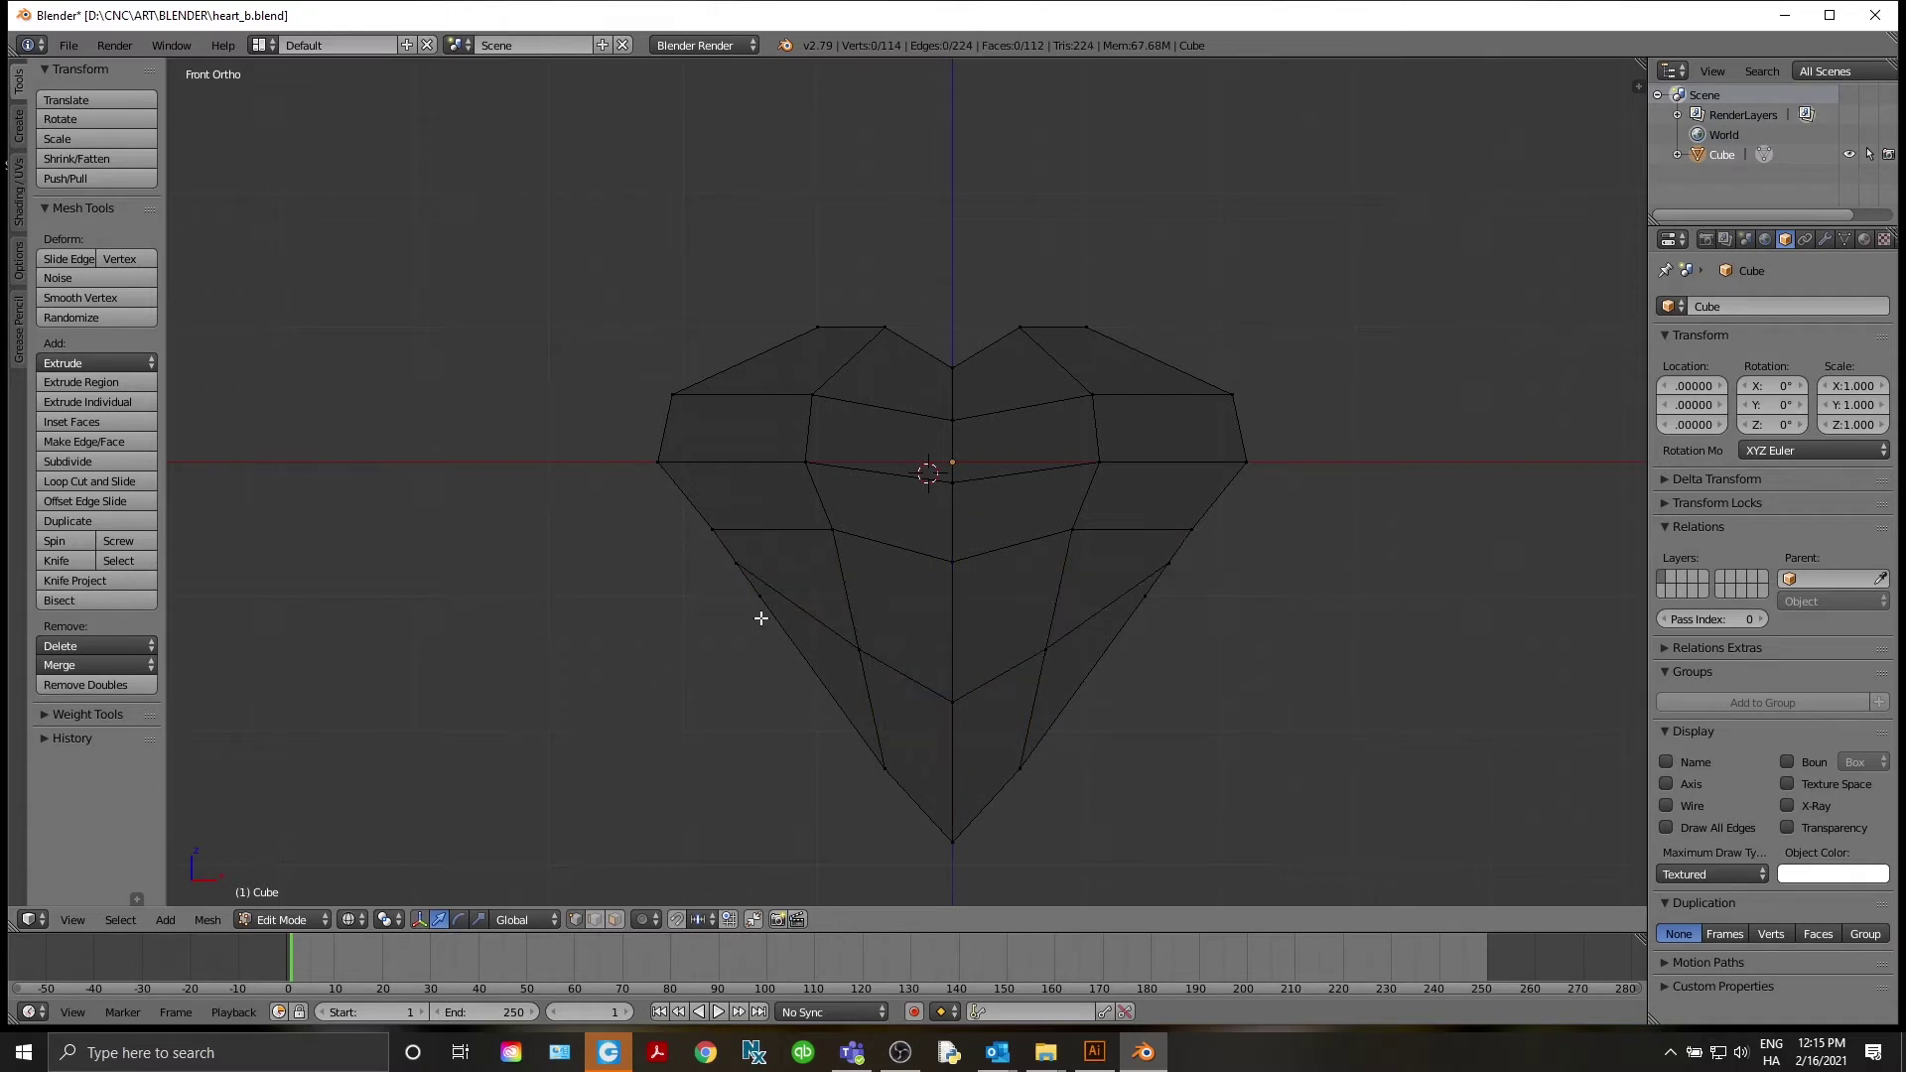
pyautogui.keyDown('alt'); pyautogui.rightClick(749, 602); pyautogui.keyUp('alt')
pyautogui.keyDown('alt'); pyautogui.keyDown('shift'); pyautogui.rightClick(1155, 613); pyautogui.keyUp('shift'); pyautogui.keyUp('alt')
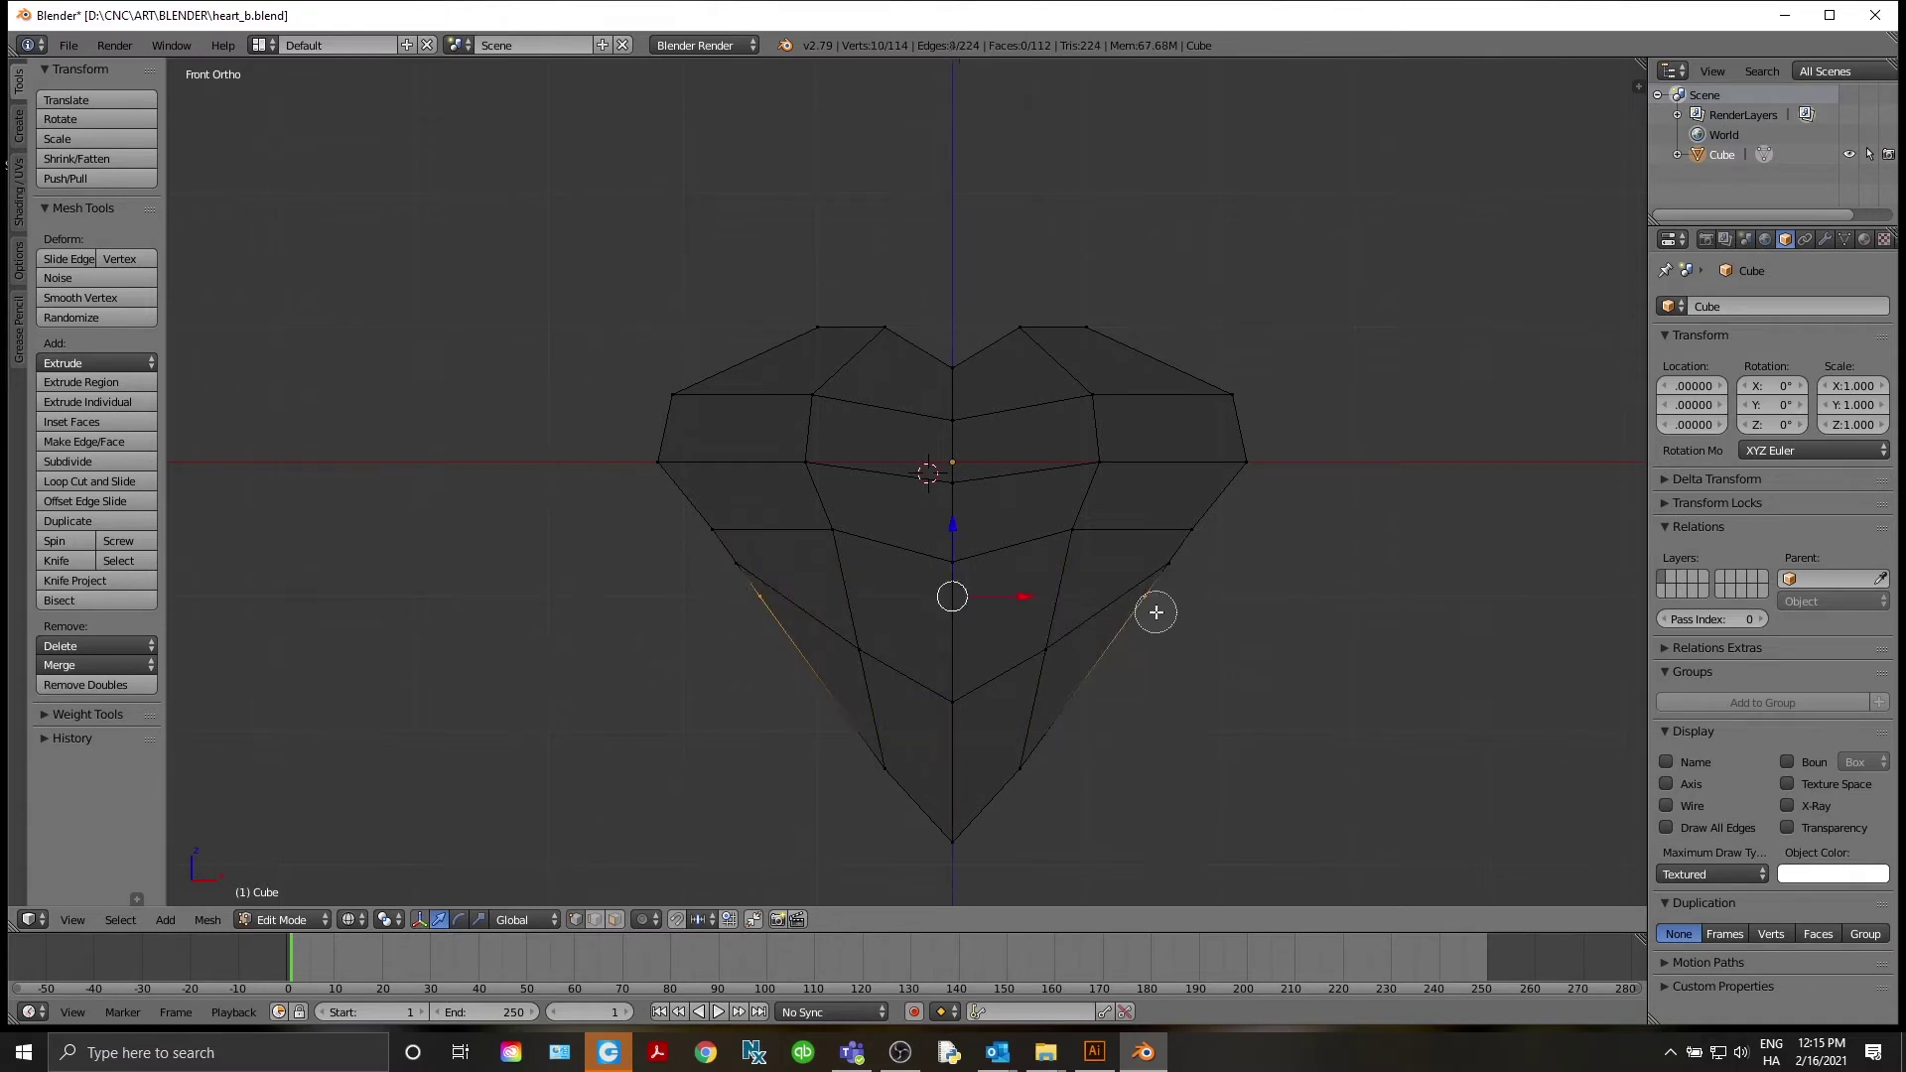
pyautogui.press('g')
pyautogui.press('z')
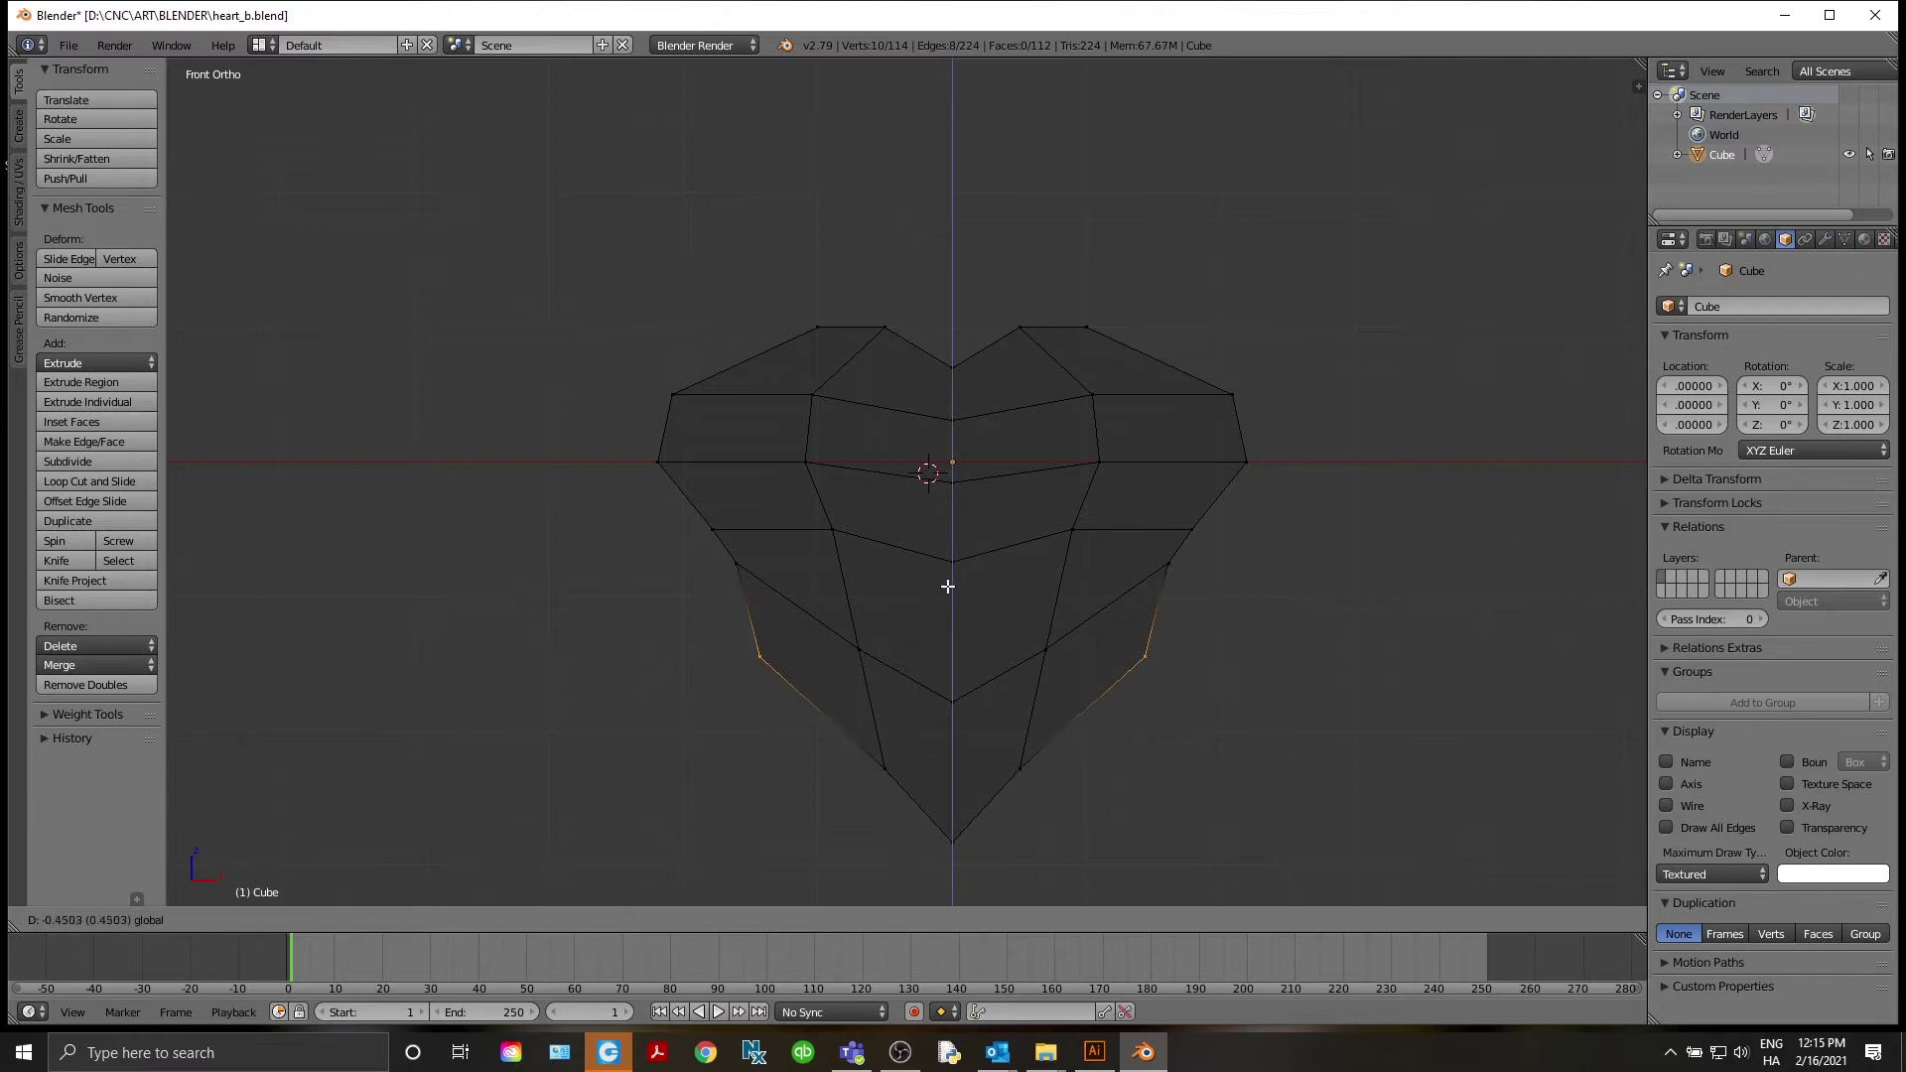
pyautogui.click(948, 615)
pyautogui.press('s')
pyautogui.press('x')
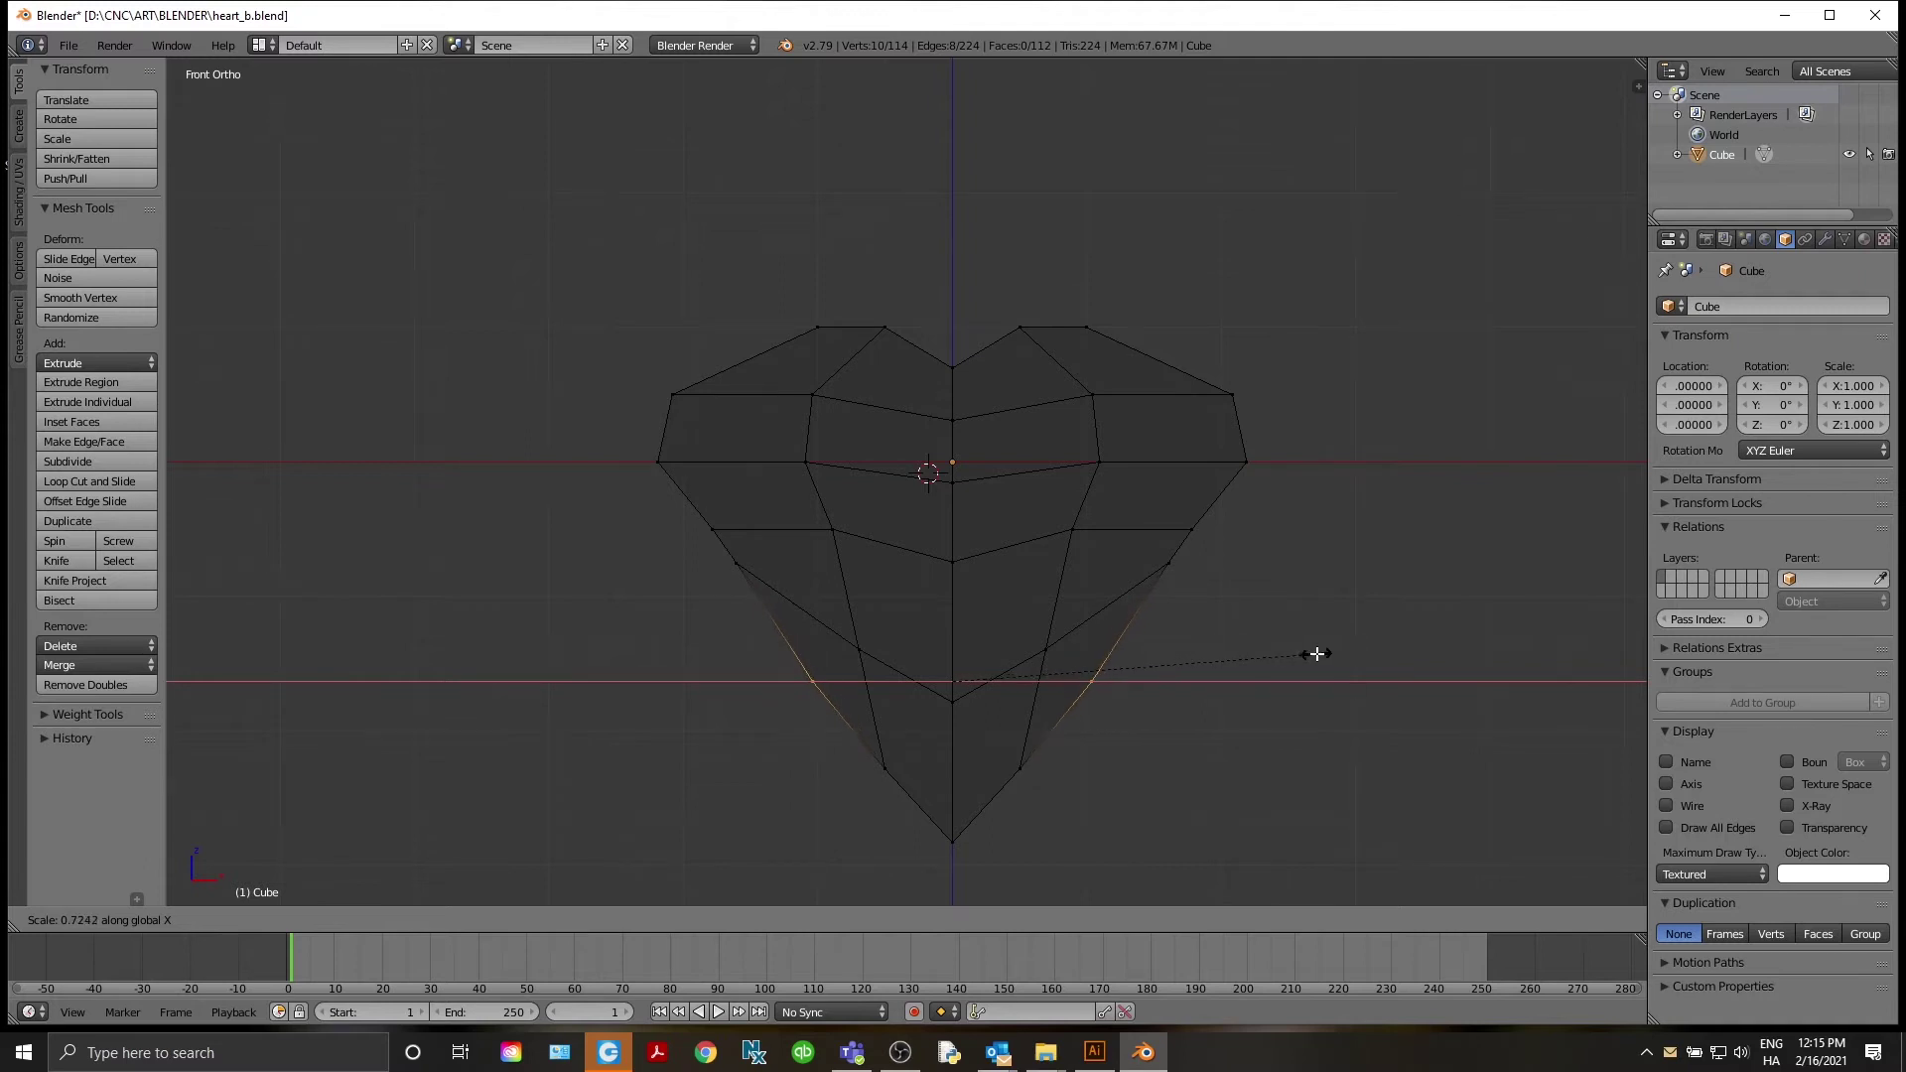
pyautogui.click(1307, 652)
# Examine the heart mesh's depth and outline from several angles, comparing perspective and orthographic views
pyautogui.moveTo(1316, 655)
pyautogui.mouseDown(button='middle')
pyautogui.moveTo(1259, 659)
pyautogui.moveTo(1318, 670)
pyautogui.mouseUp(button='middle')
pyautogui.press('KP_1')
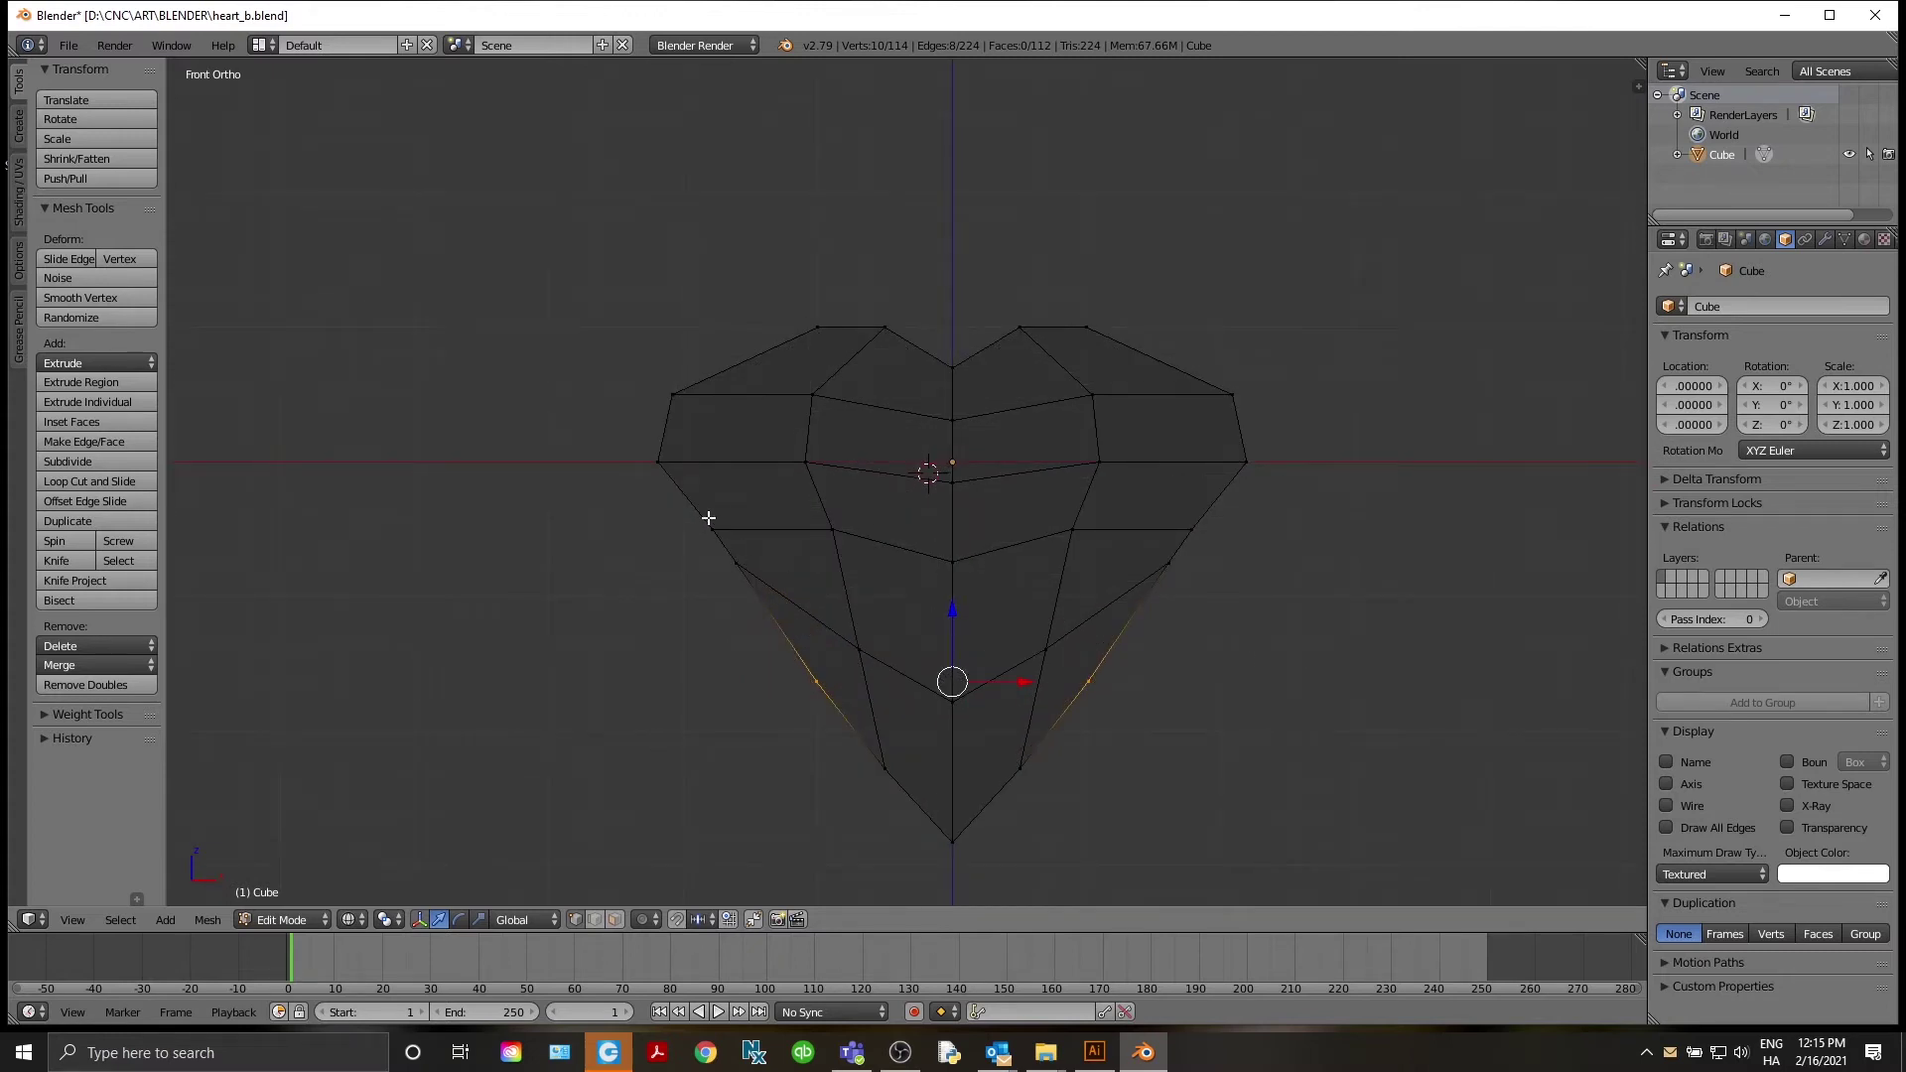
pyautogui.press('KP_3')
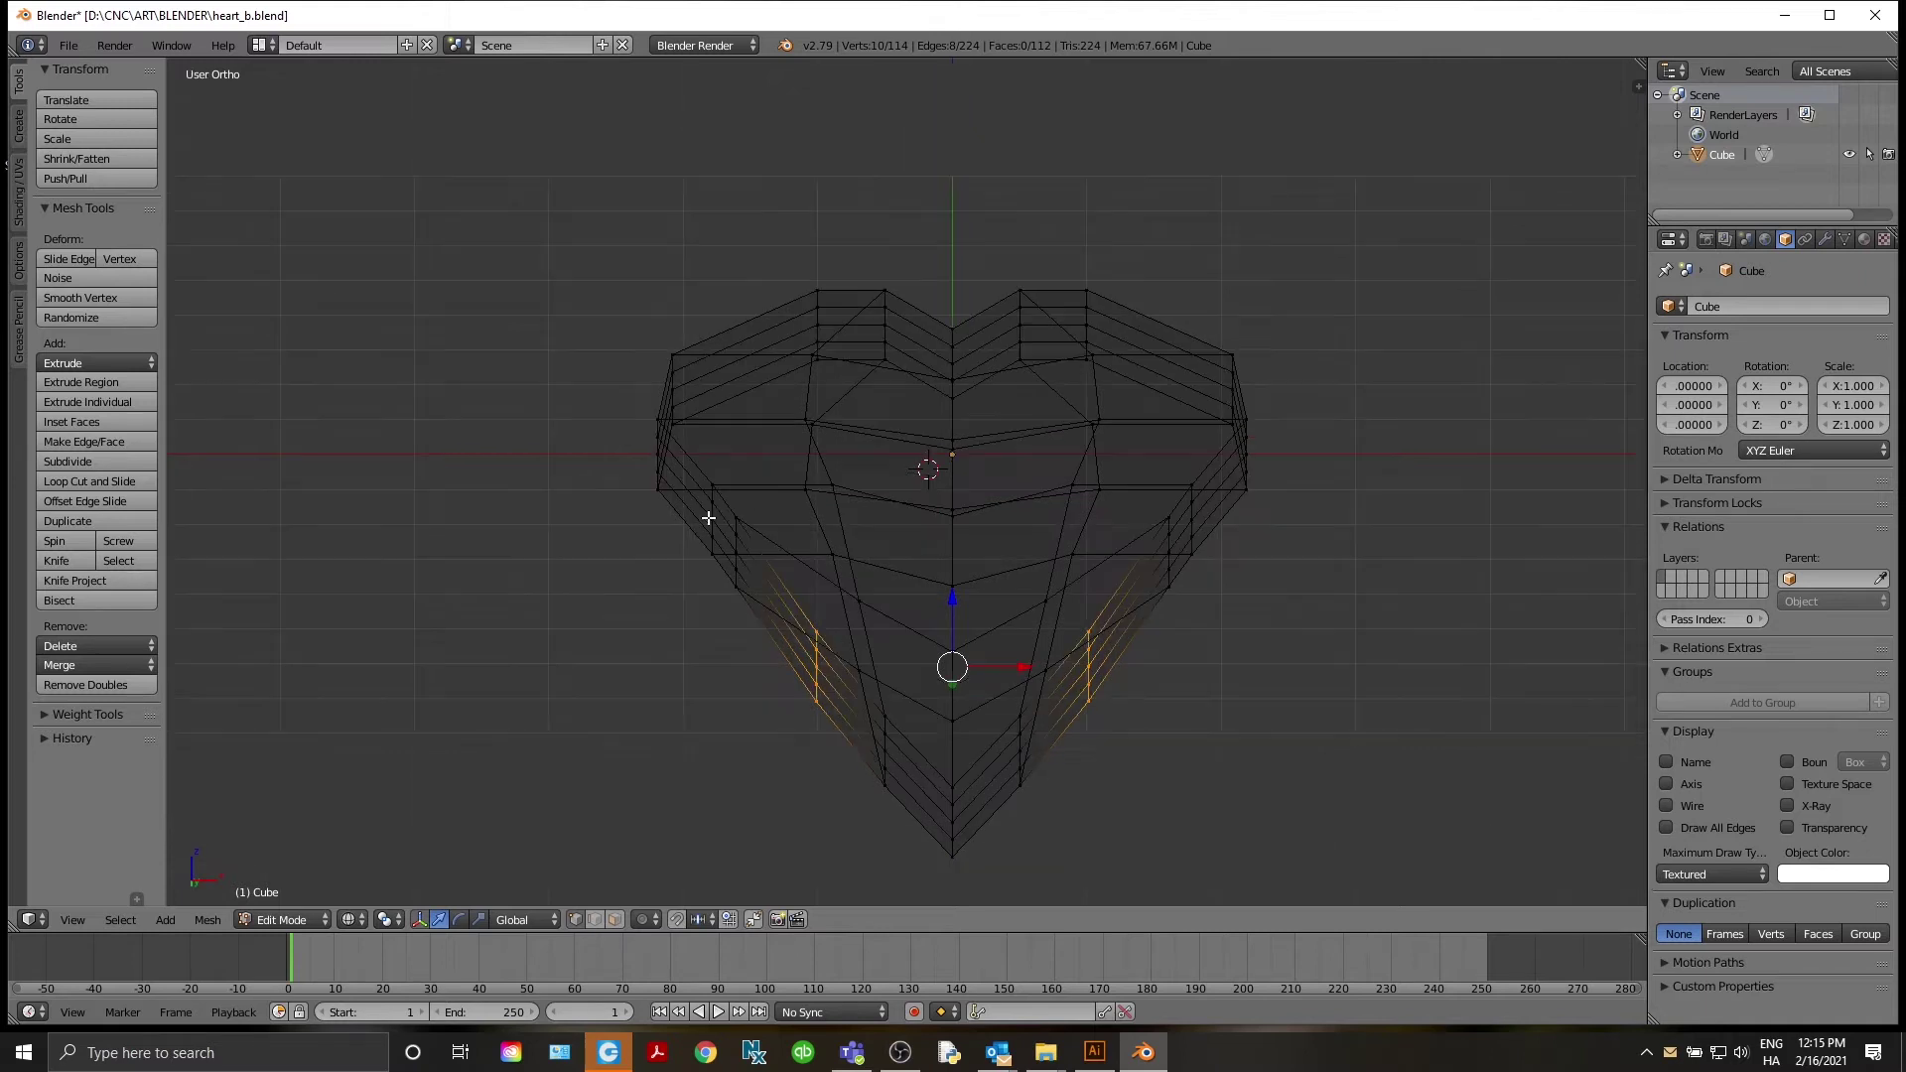
pyautogui.press('KP_5')
pyautogui.press('KP_8')
pyautogui.press('KP_8')
pyautogui.press('KP_8')
pyautogui.press('KP_8')
pyautogui.press('KP_8')
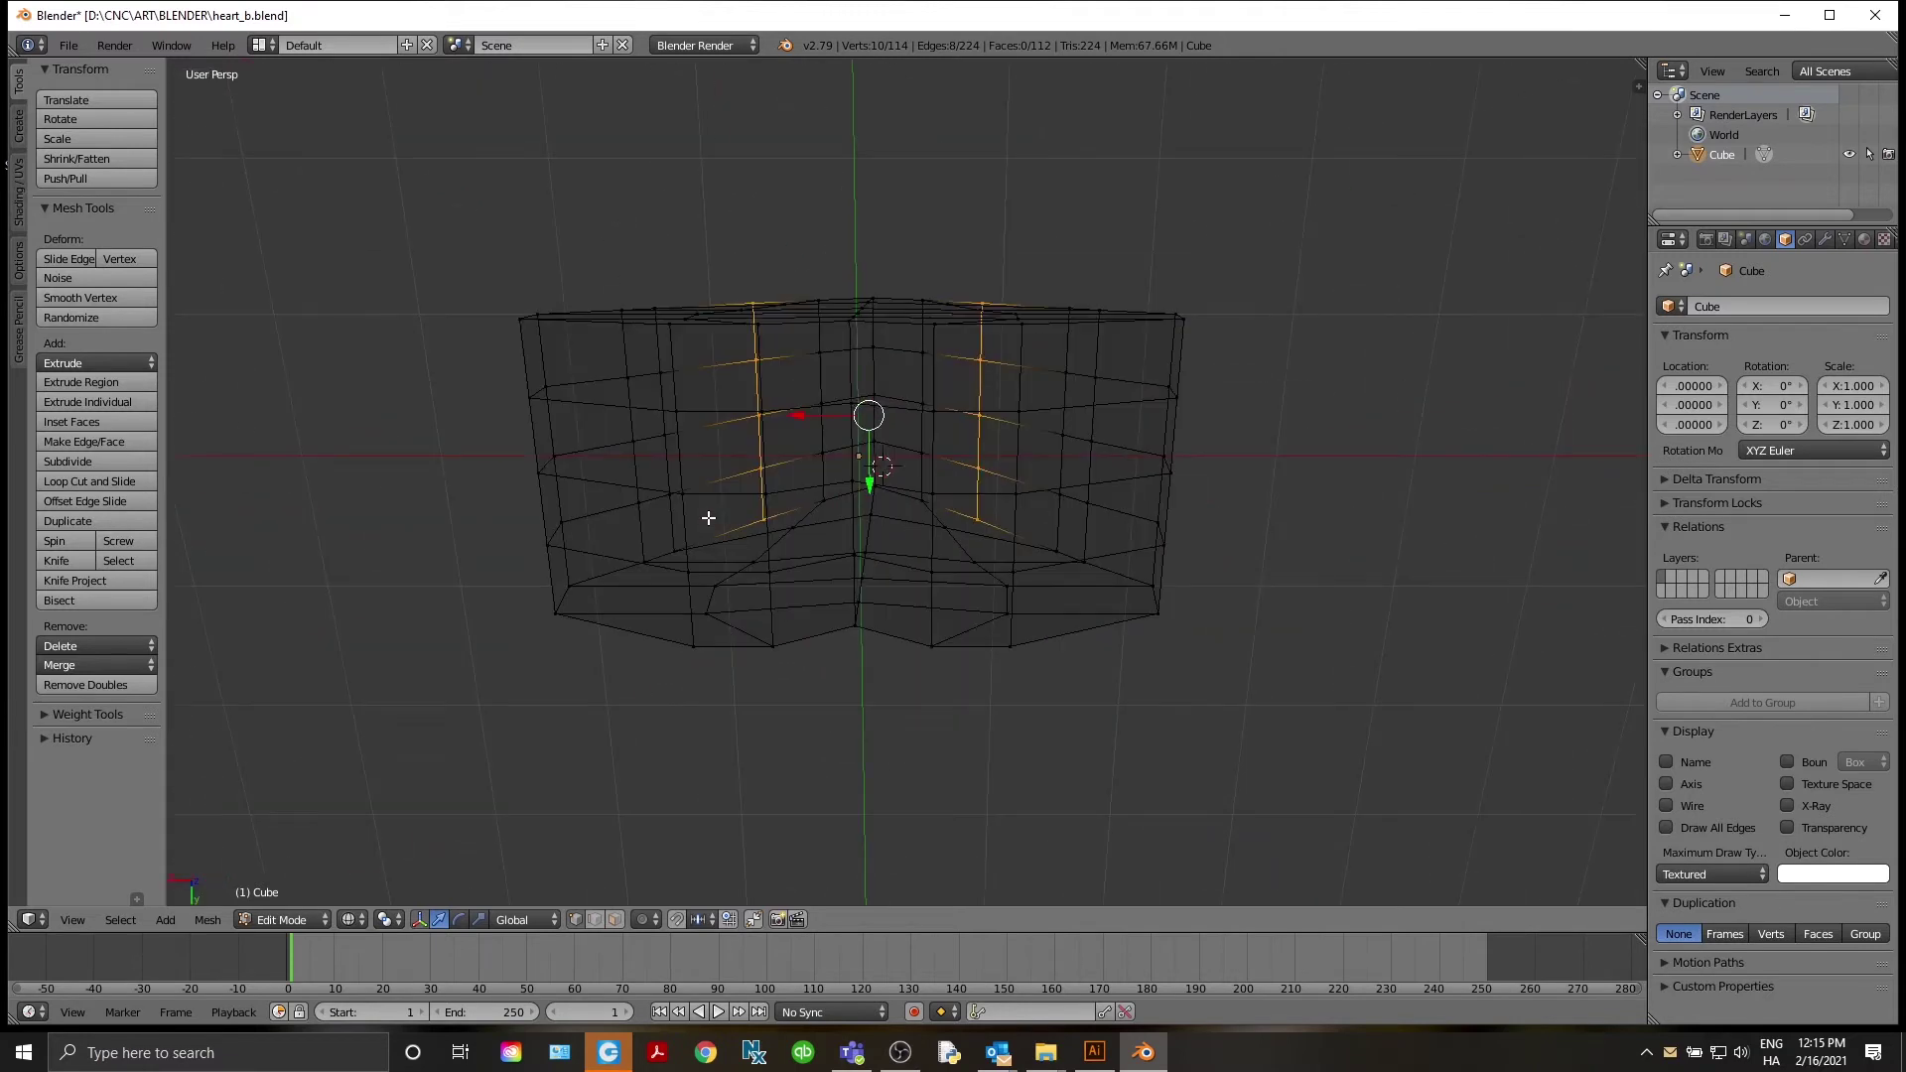
pyautogui.press('KP_1')
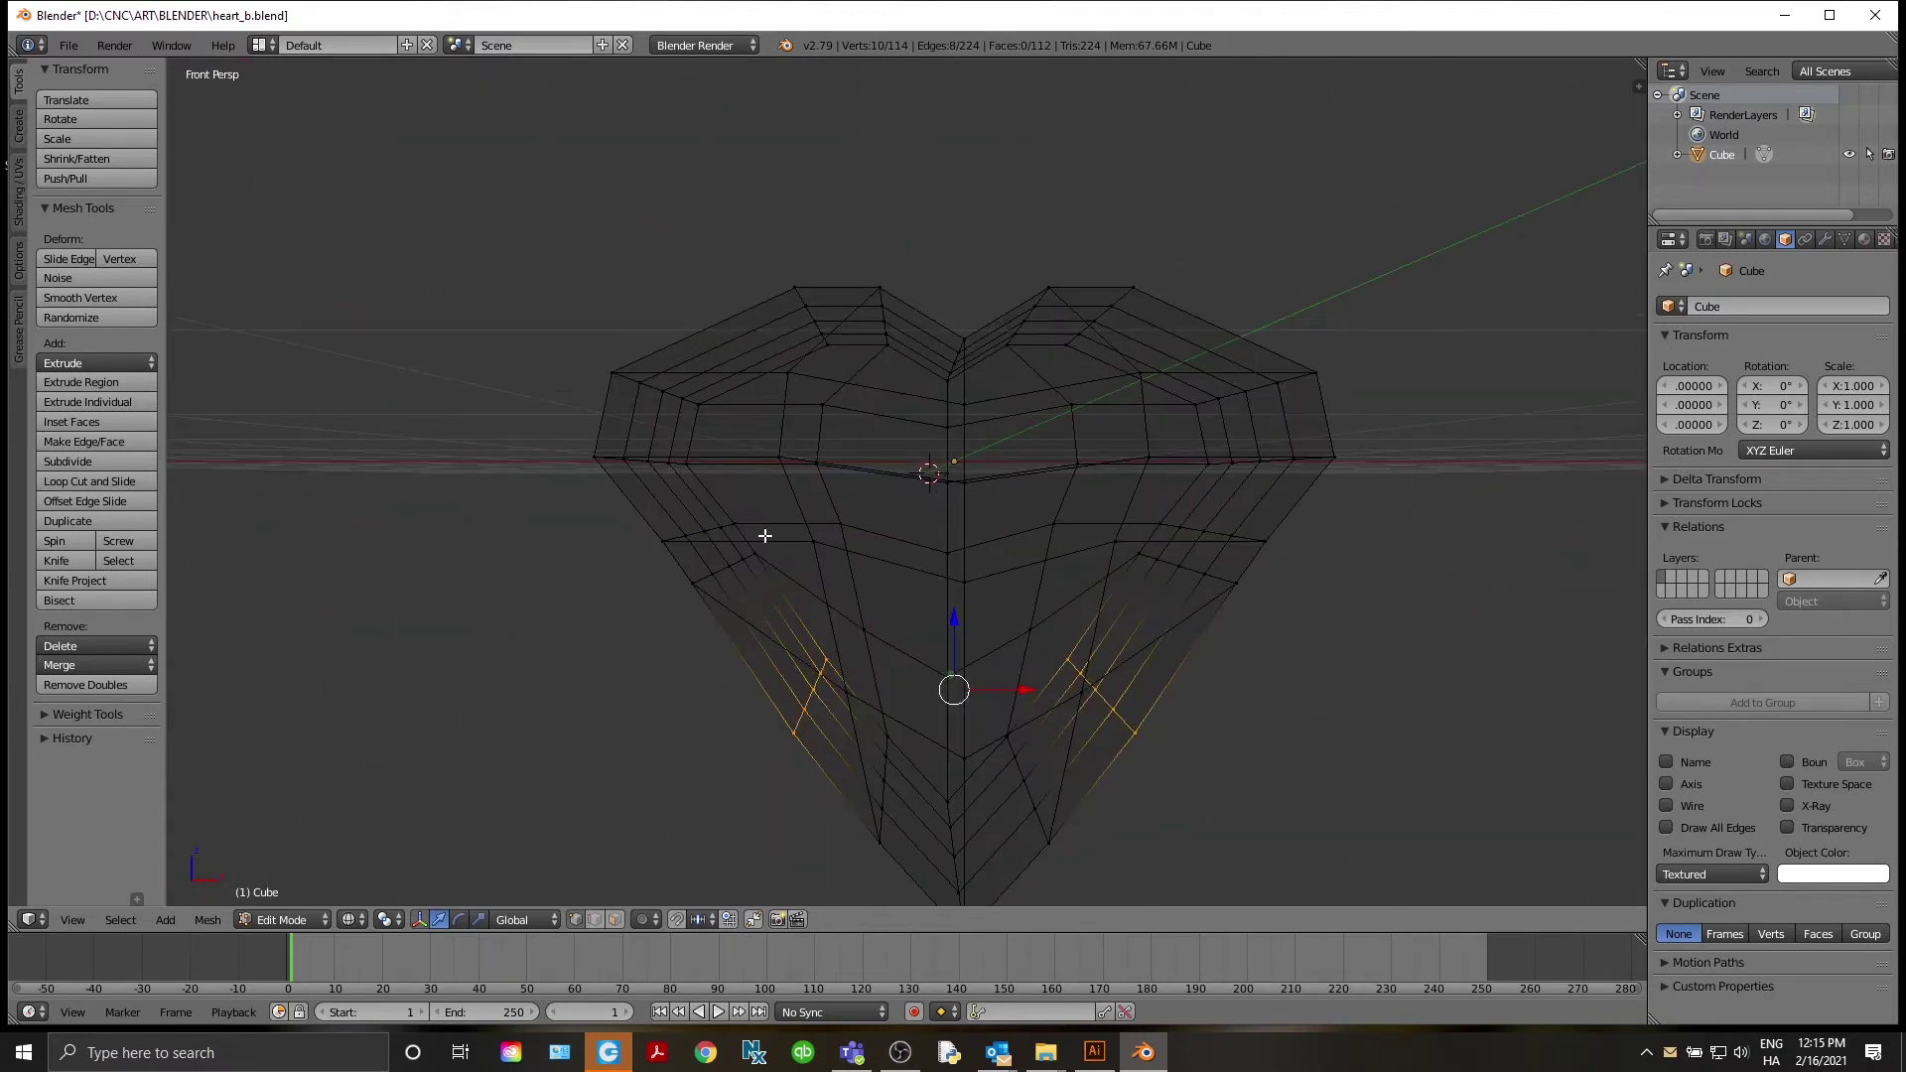
pyautogui.scroll(-2, 764, 544)
pyautogui.press('KP_5')
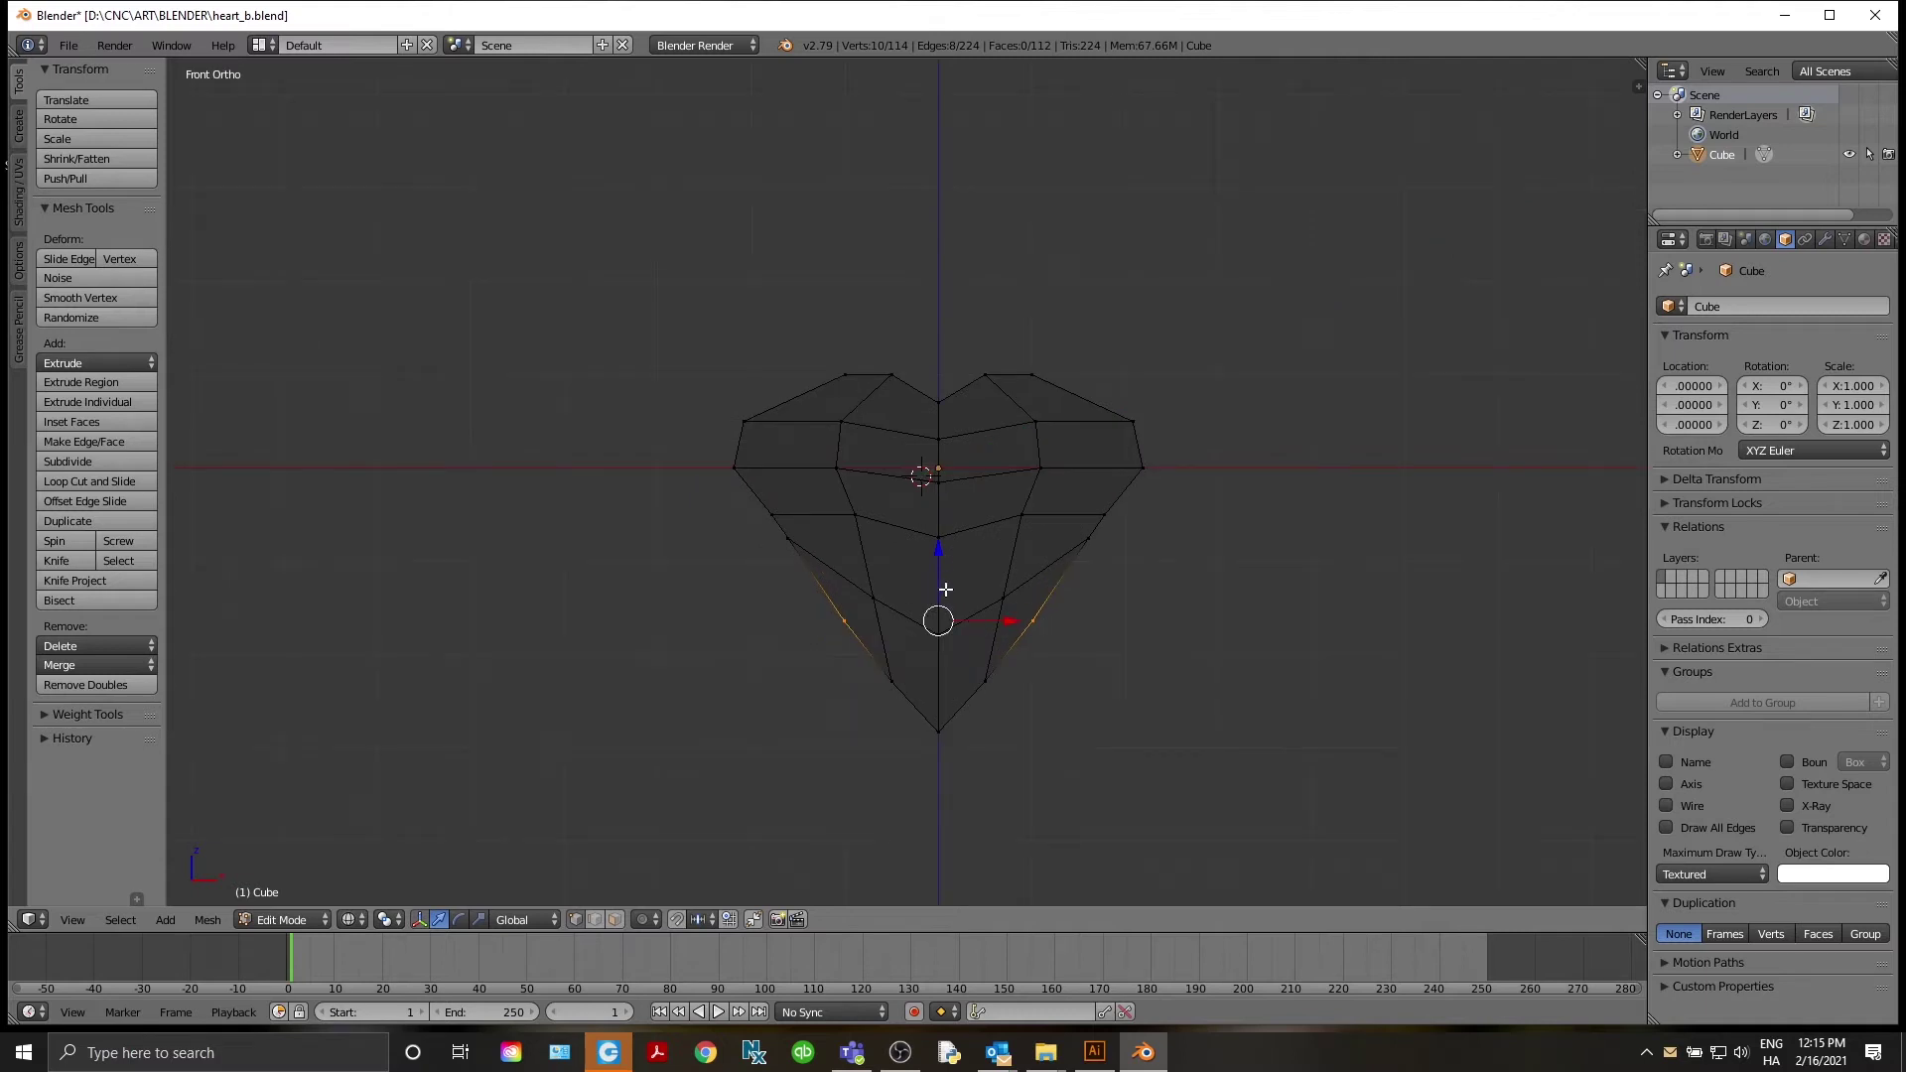
pyautogui.press('KP_5')
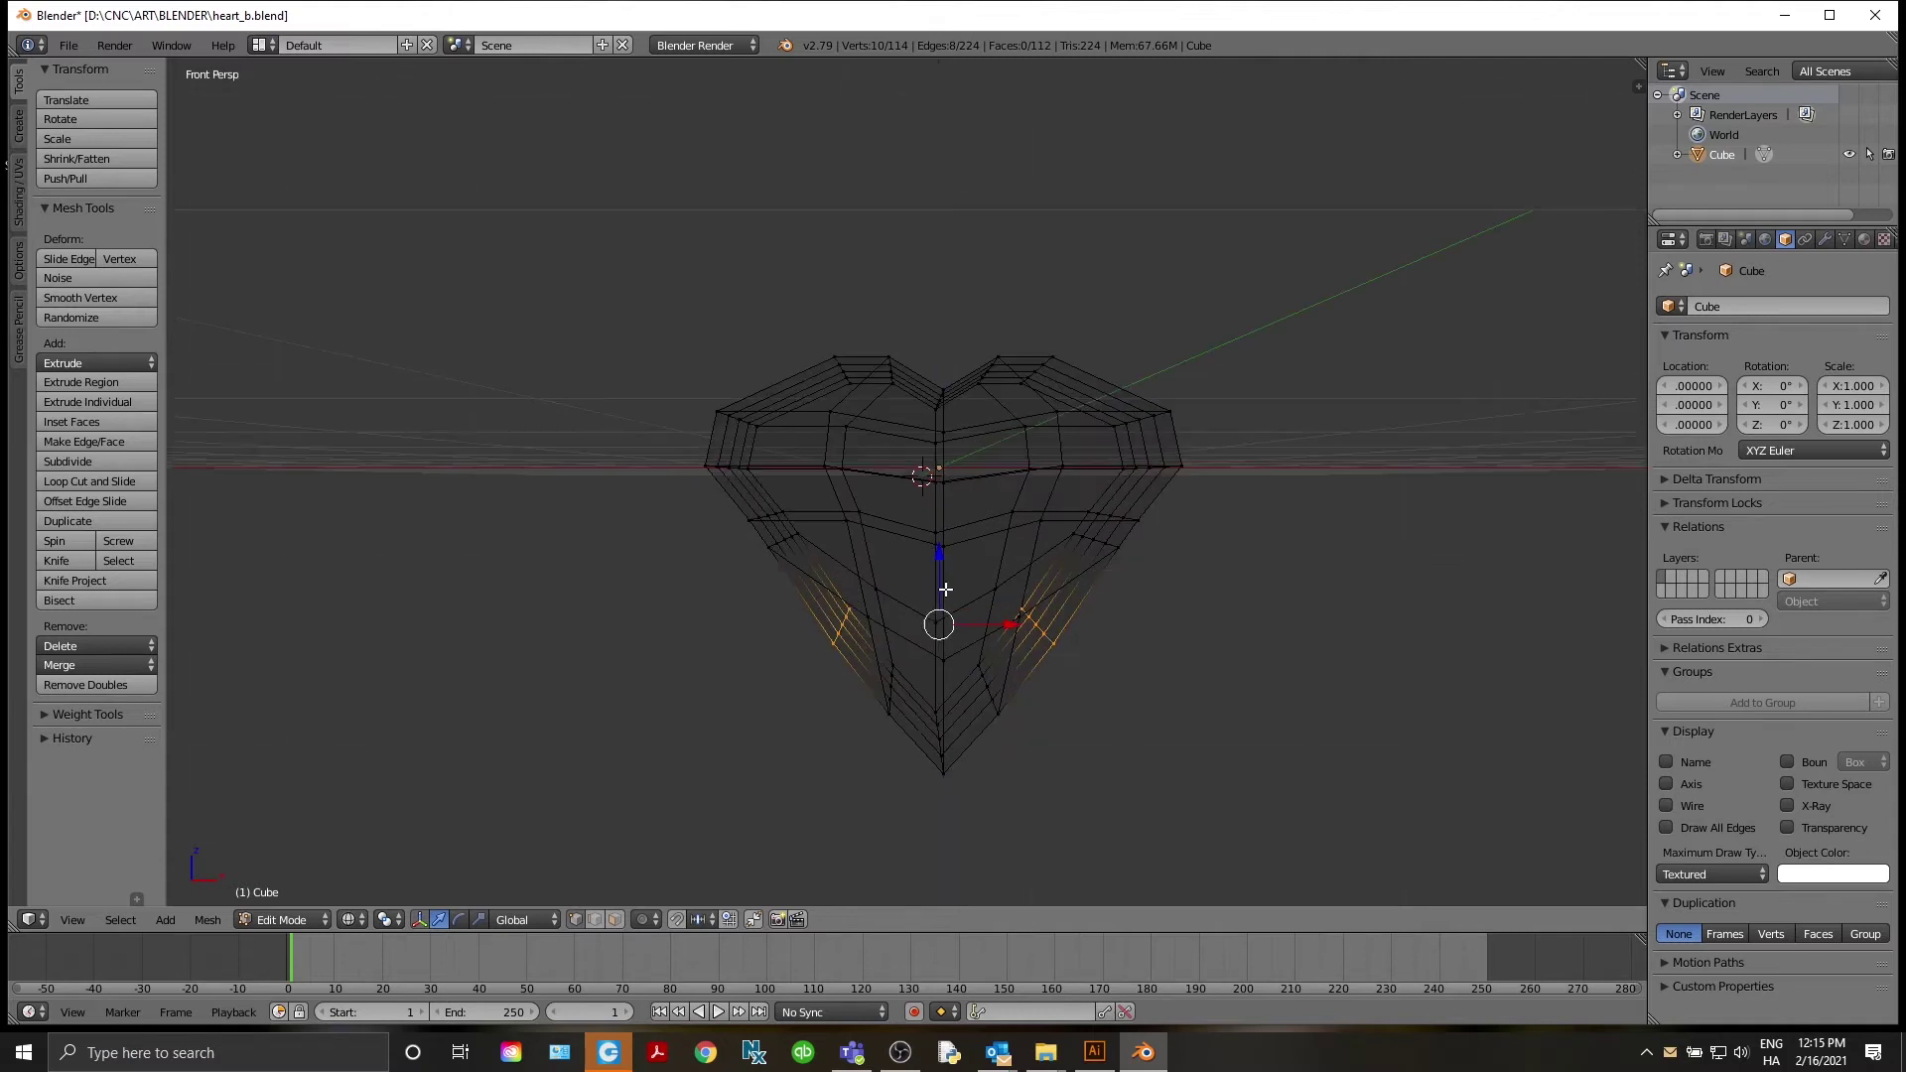
pyautogui.moveTo(924, 590); pyautogui.dragTo(931, 620, button='middle')
pyautogui.press('KP_1')
pyautogui.press('KP_5')
# Select the outer end vertices of the lower loop on both sides and move them slightly down along Z
pyautogui.scroll(1, 971, 650)
pyautogui.keyDown('shift'); pyautogui.moveTo(1154, 689); pyautogui.dragTo(1077, 691, button='middle'); pyautogui.keyUp('shift')
pyautogui.press('a')
pyautogui.press('c')
pyautogui.click(689, 553)
pyautogui.click(1048, 555)
pyautogui.rightClick(1046, 556)
pyautogui.press('g')
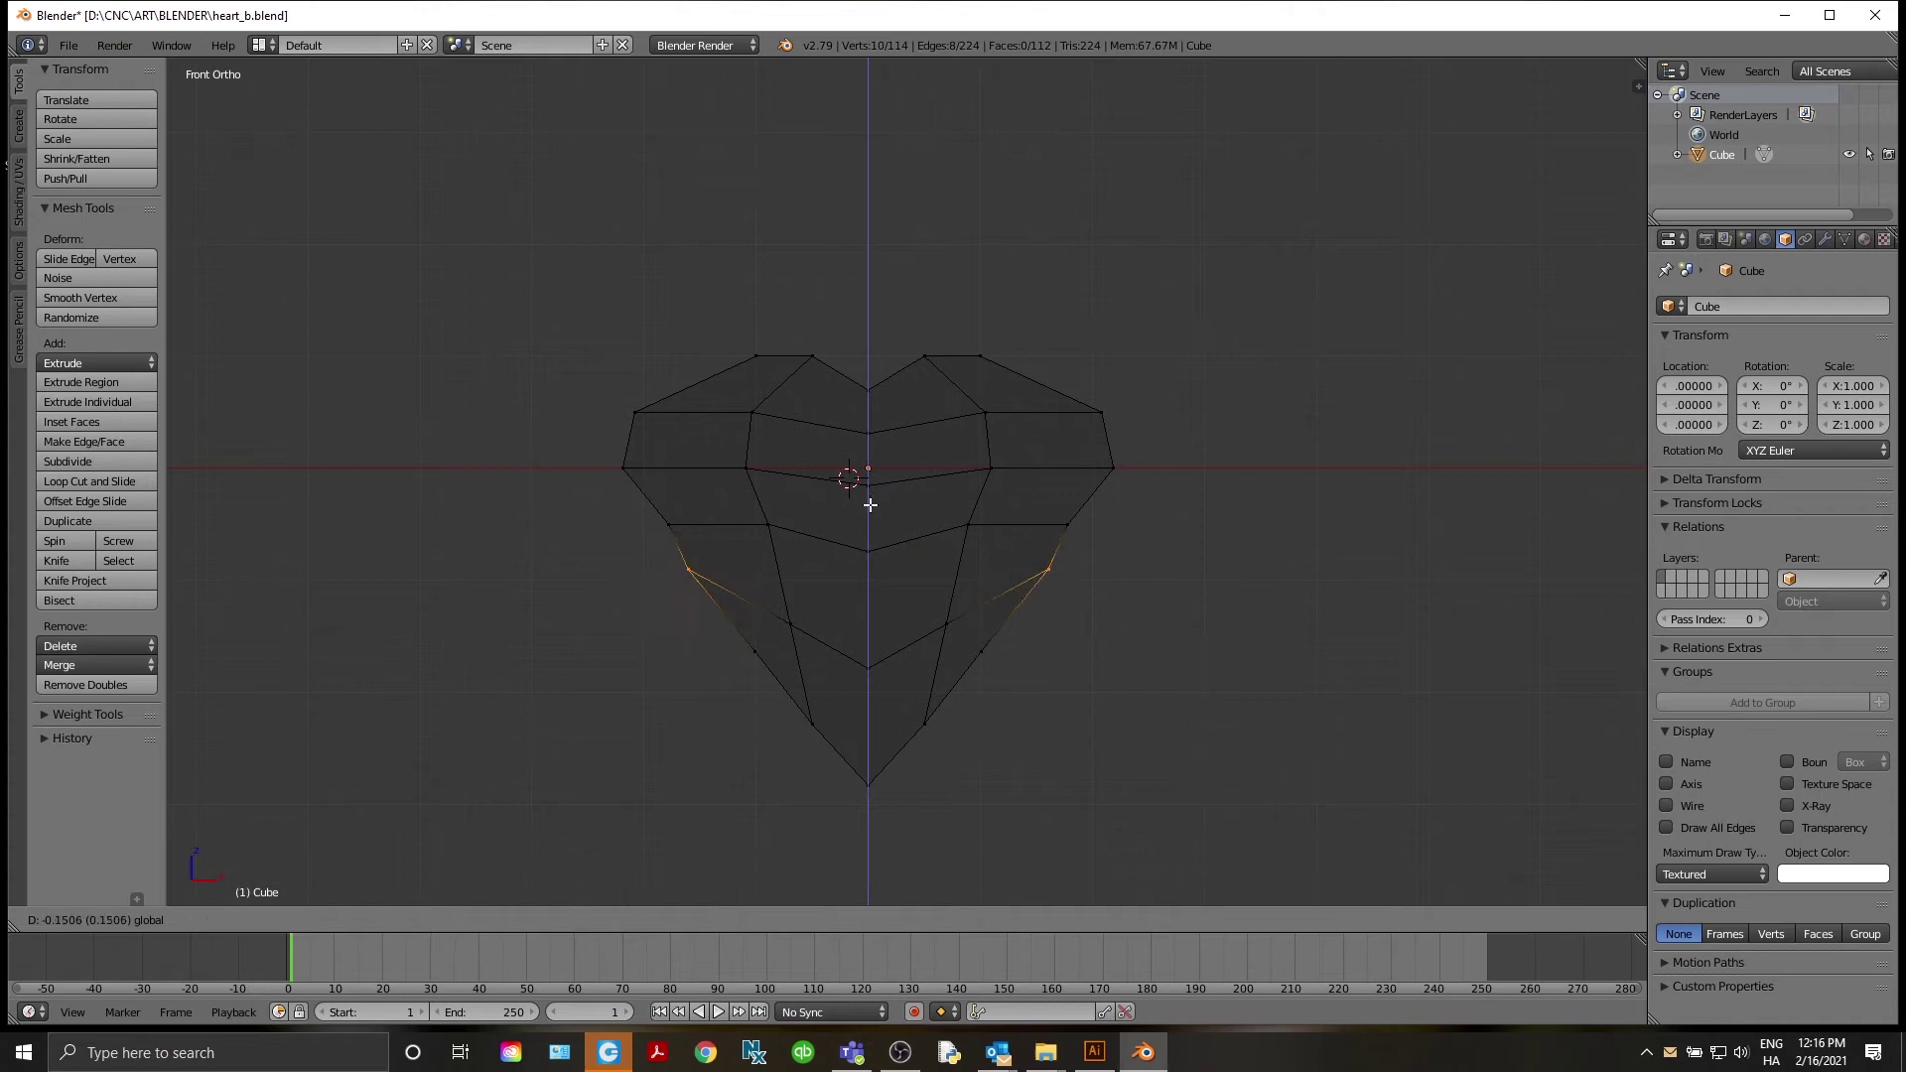
pyautogui.click(839, 524)
# Select the outer vertices of the row just below the middle and scale them outward along X to about 1.2
pyautogui.press('a')
pyautogui.press('c')
pyautogui.click(669, 525)
pyautogui.click(1067, 535)
pyautogui.rightClick(1068, 536)
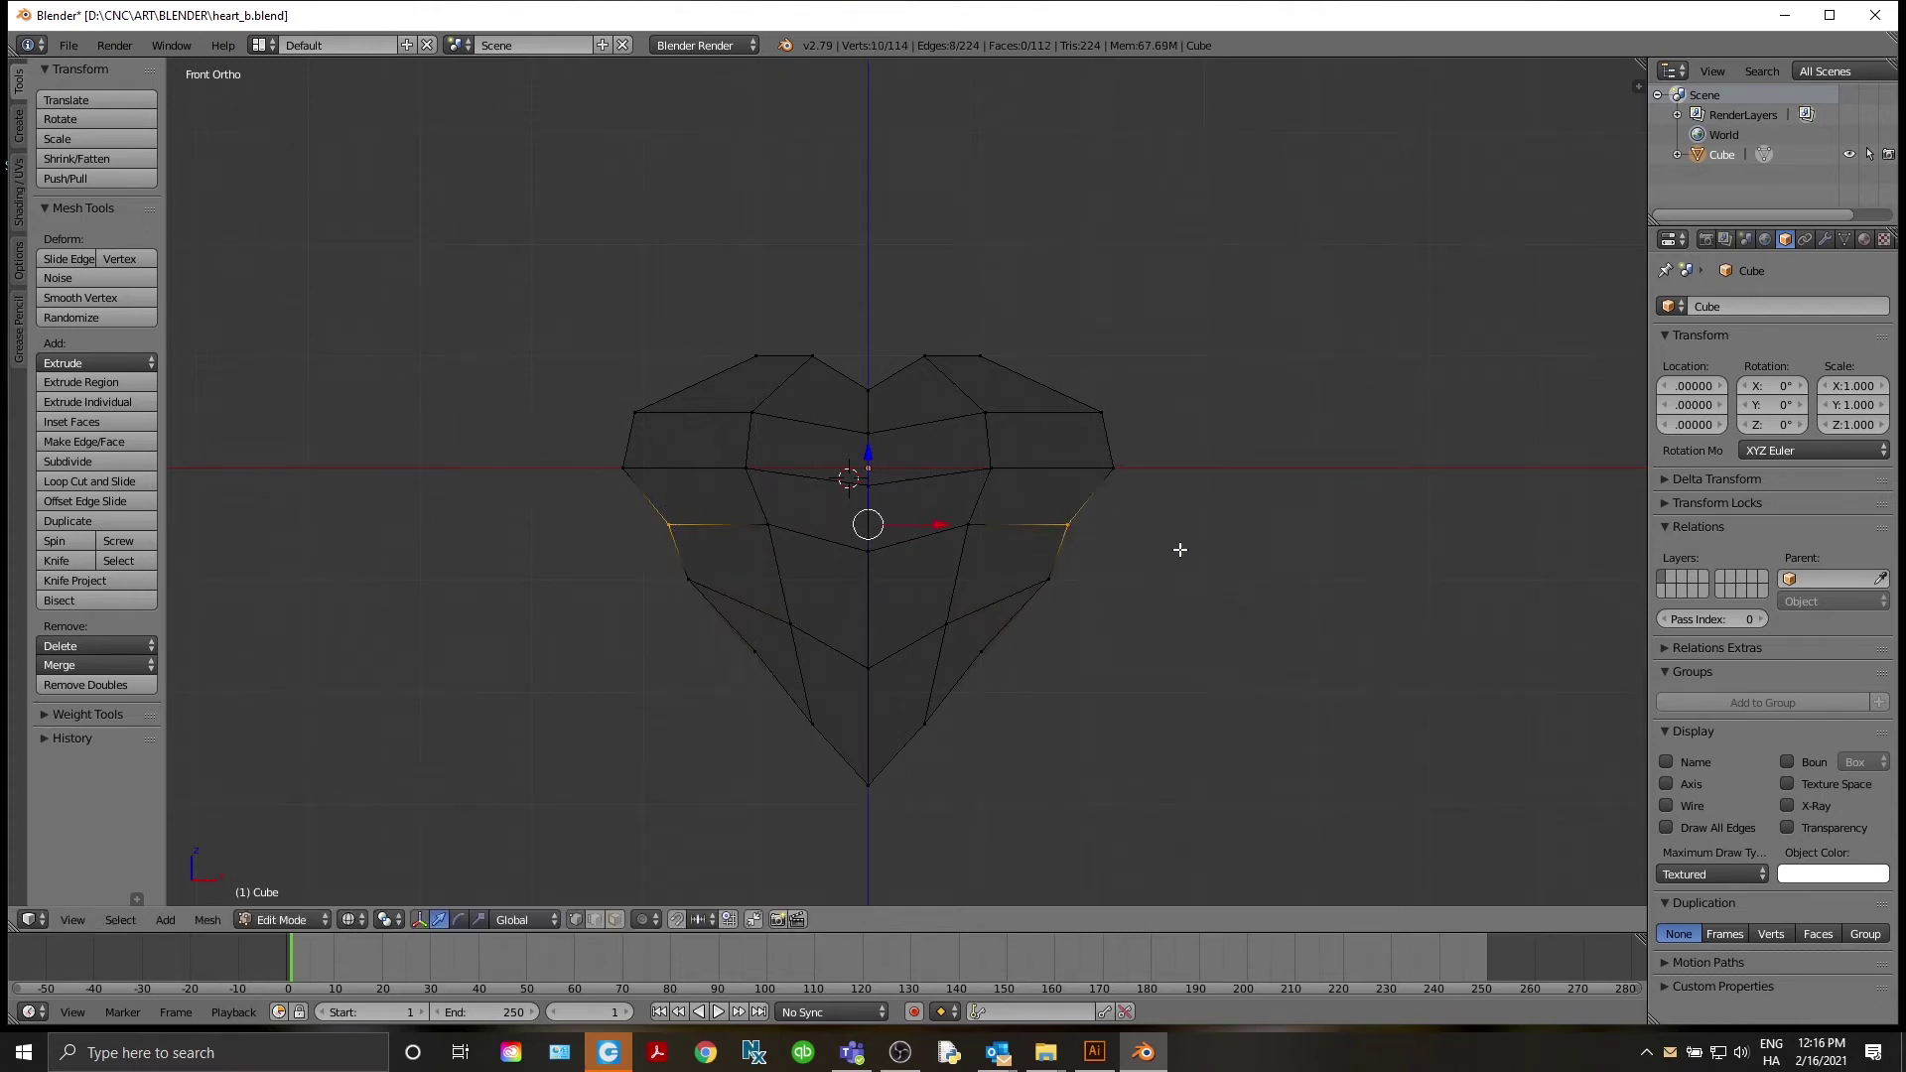
pyautogui.press('s')
pyautogui.press('x')
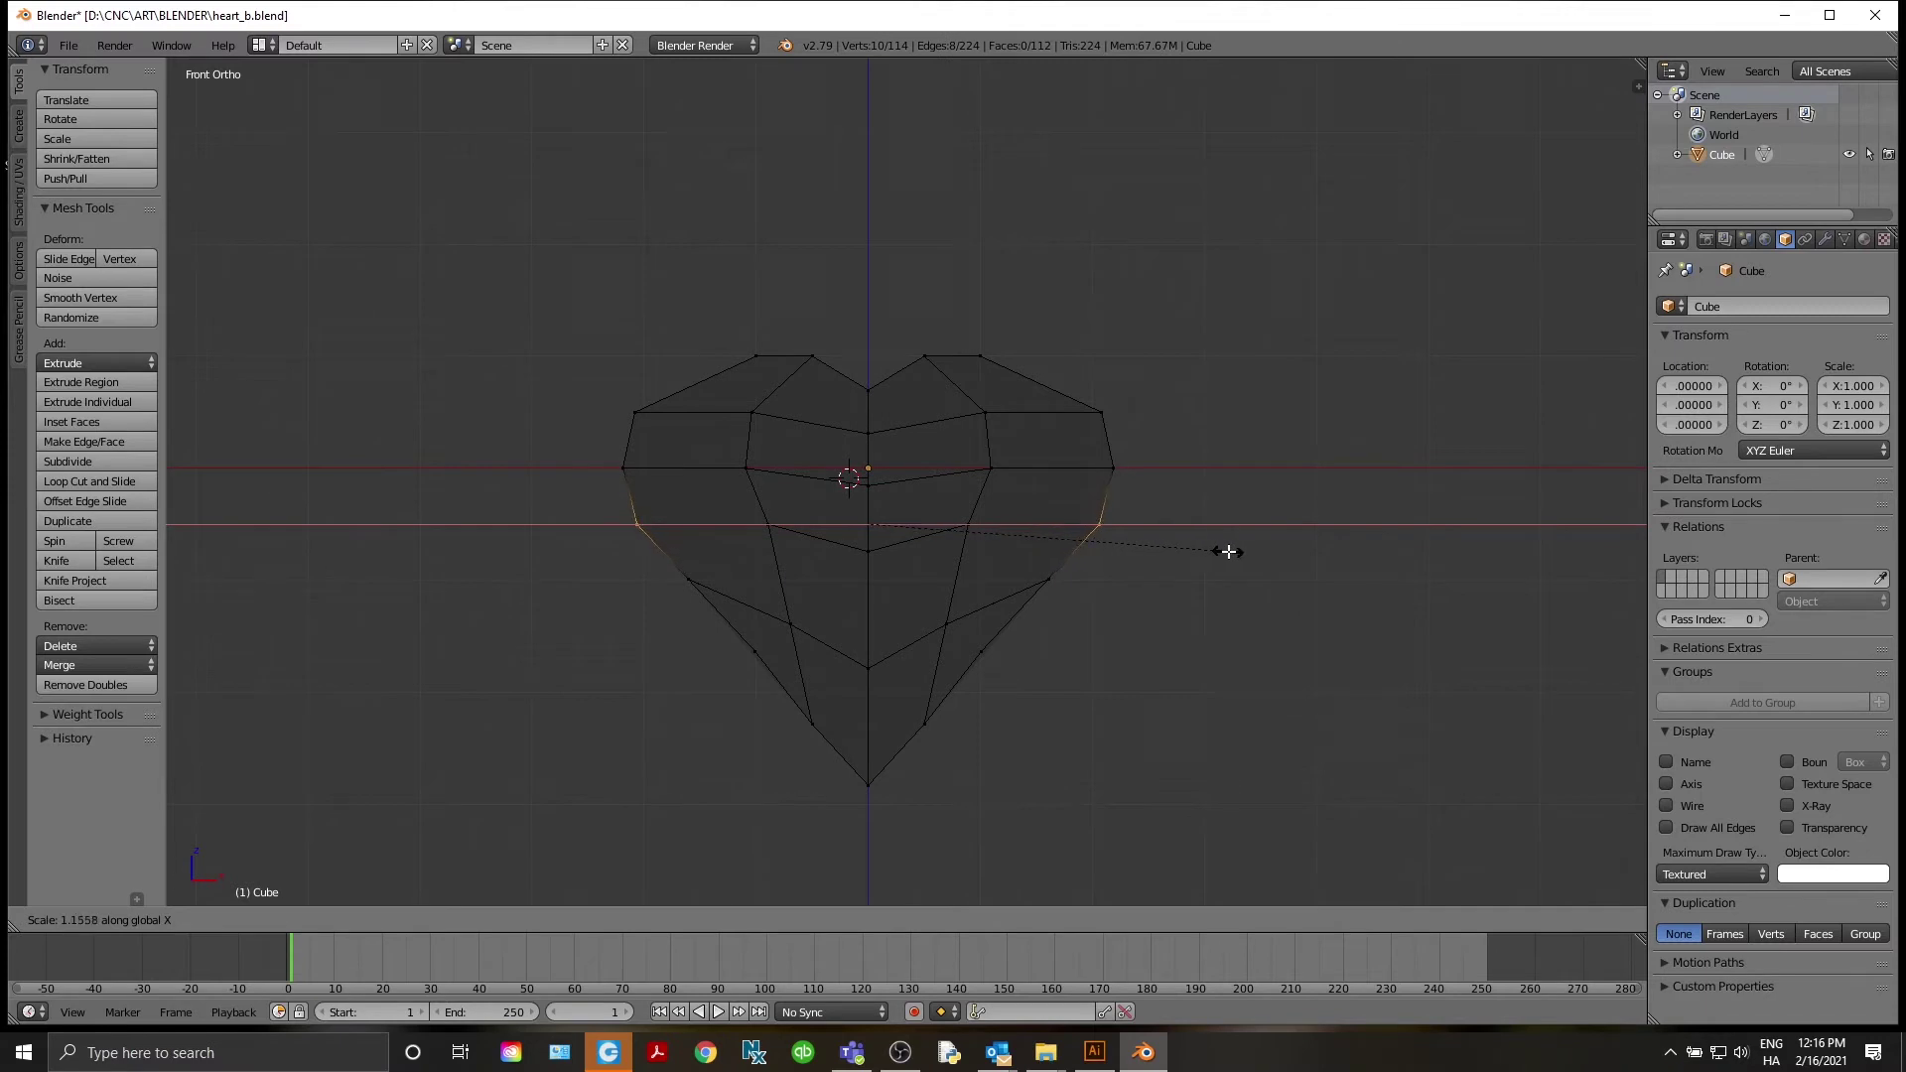
pyautogui.click(1232, 549)
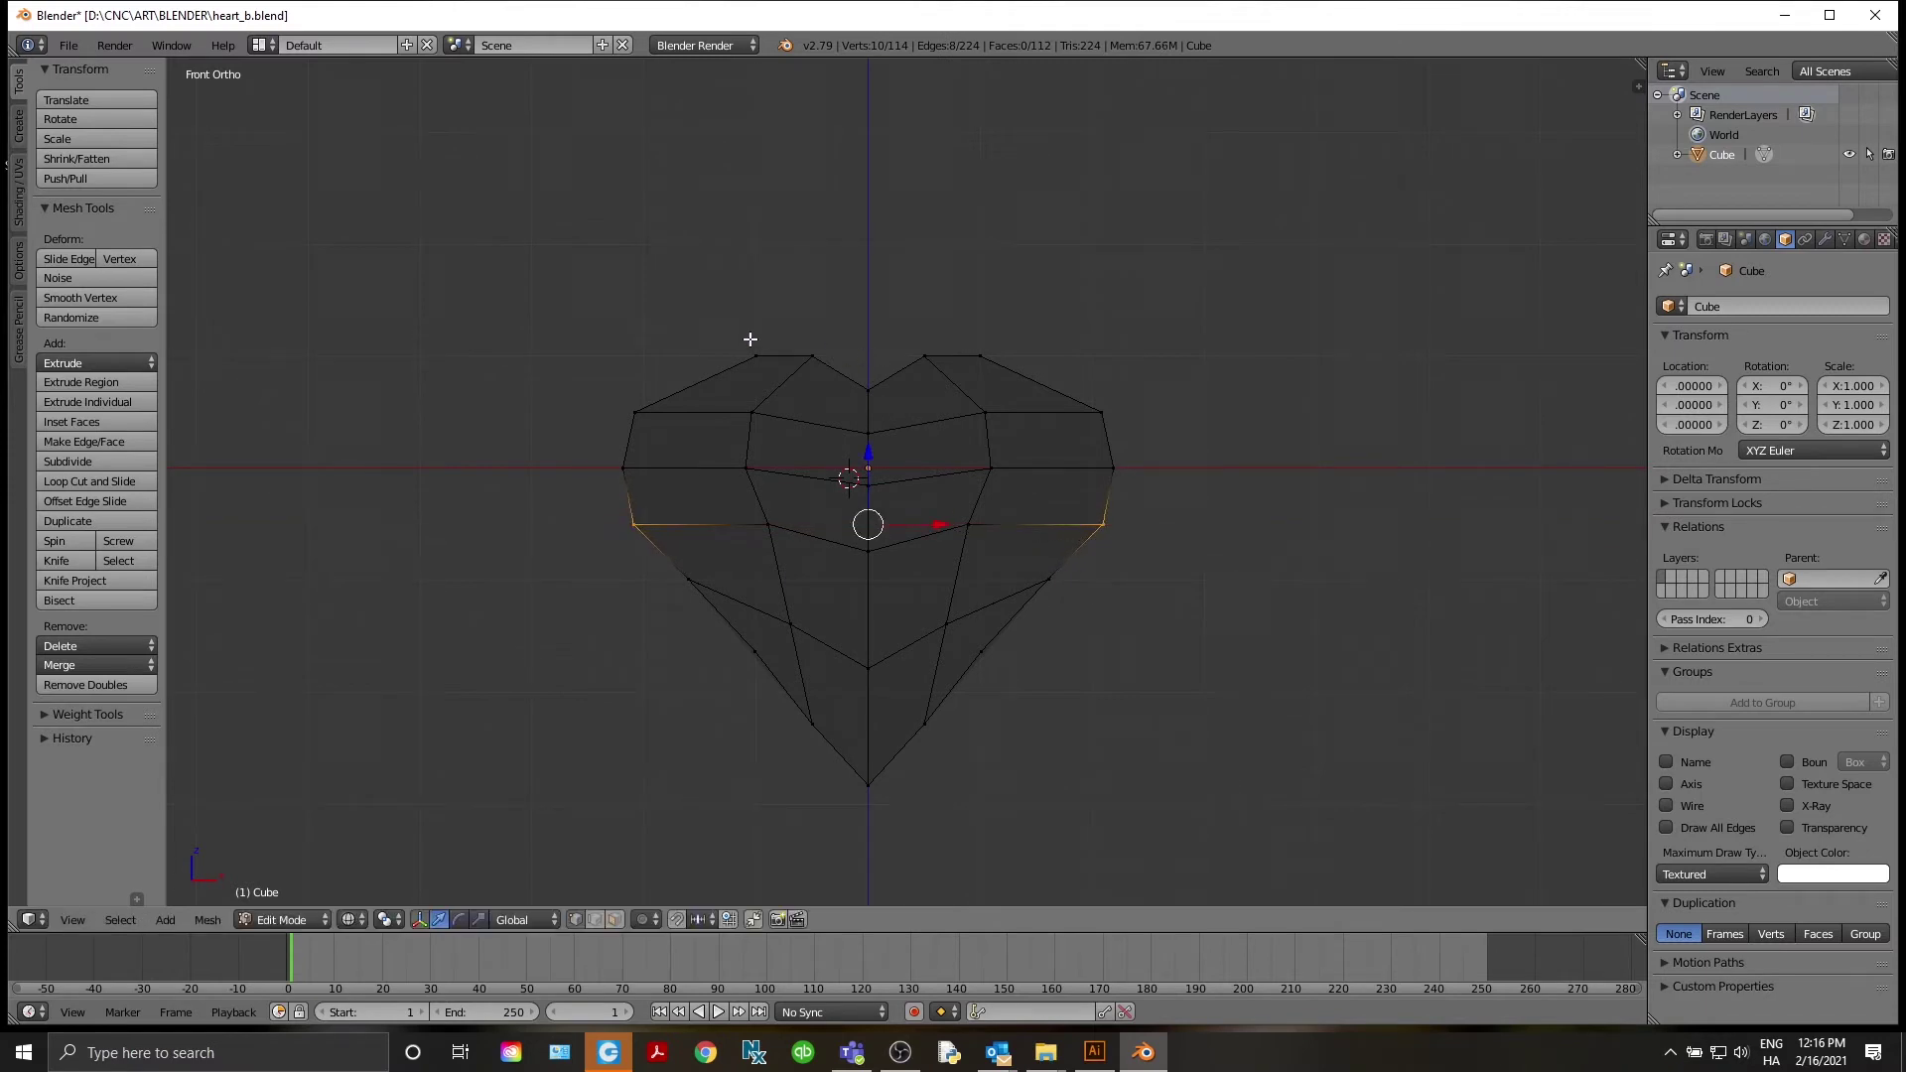
# Scale the same outer vertices slightly back inward along X and check the heart's outline in Object Mode
pyautogui.press('s')
pyautogui.press('x')
pyautogui.click(1350, 532)
pyautogui.press('Tab')
pyautogui.press('Tab')
# Add a centred loop cut between the heart's top row and the second row
pyautogui.hotkey('ctrl', 'r')
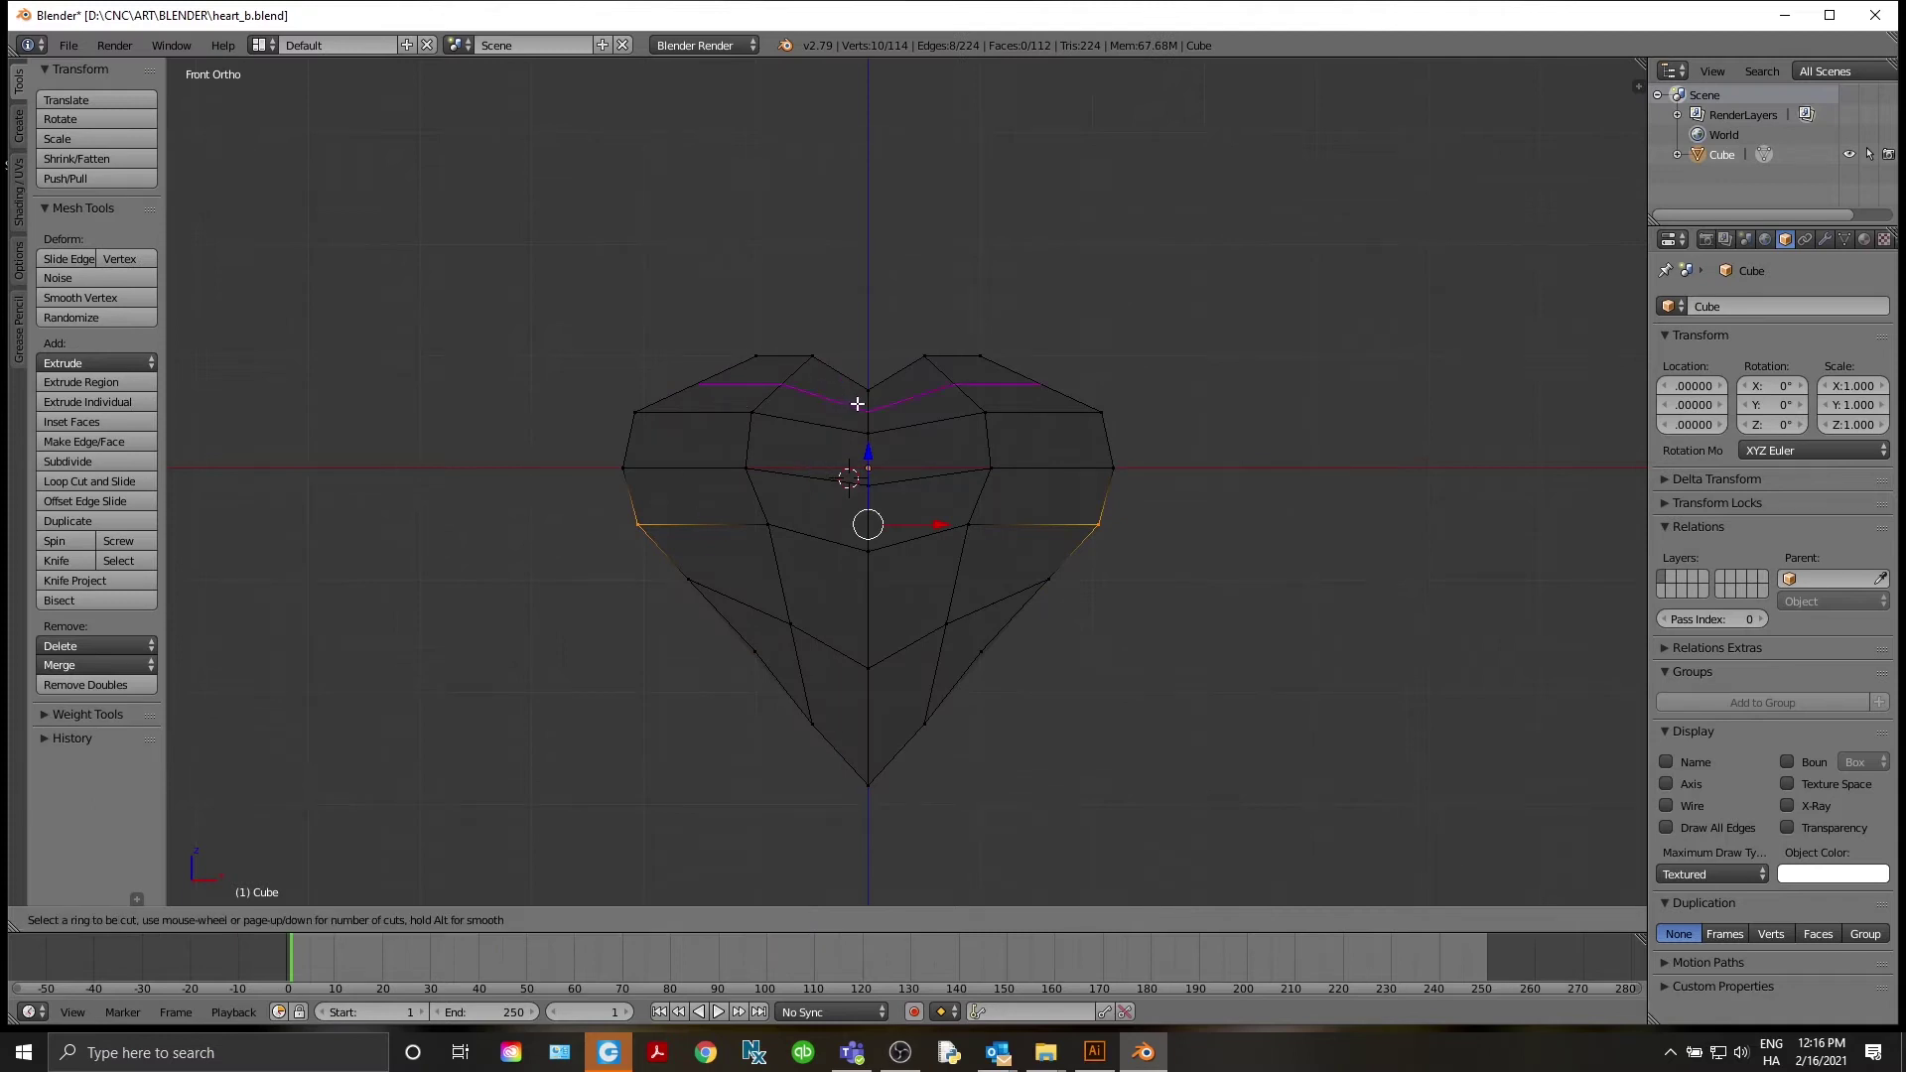
pyautogui.click(856, 404)
pyautogui.rightClick(856, 404)
# Widen the outer vertices of the new top loop along X, raise them slightly along Z, and check the rounded outline in Object Mode
pyautogui.press('a')
pyautogui.press('c')
pyautogui.click(1039, 387)
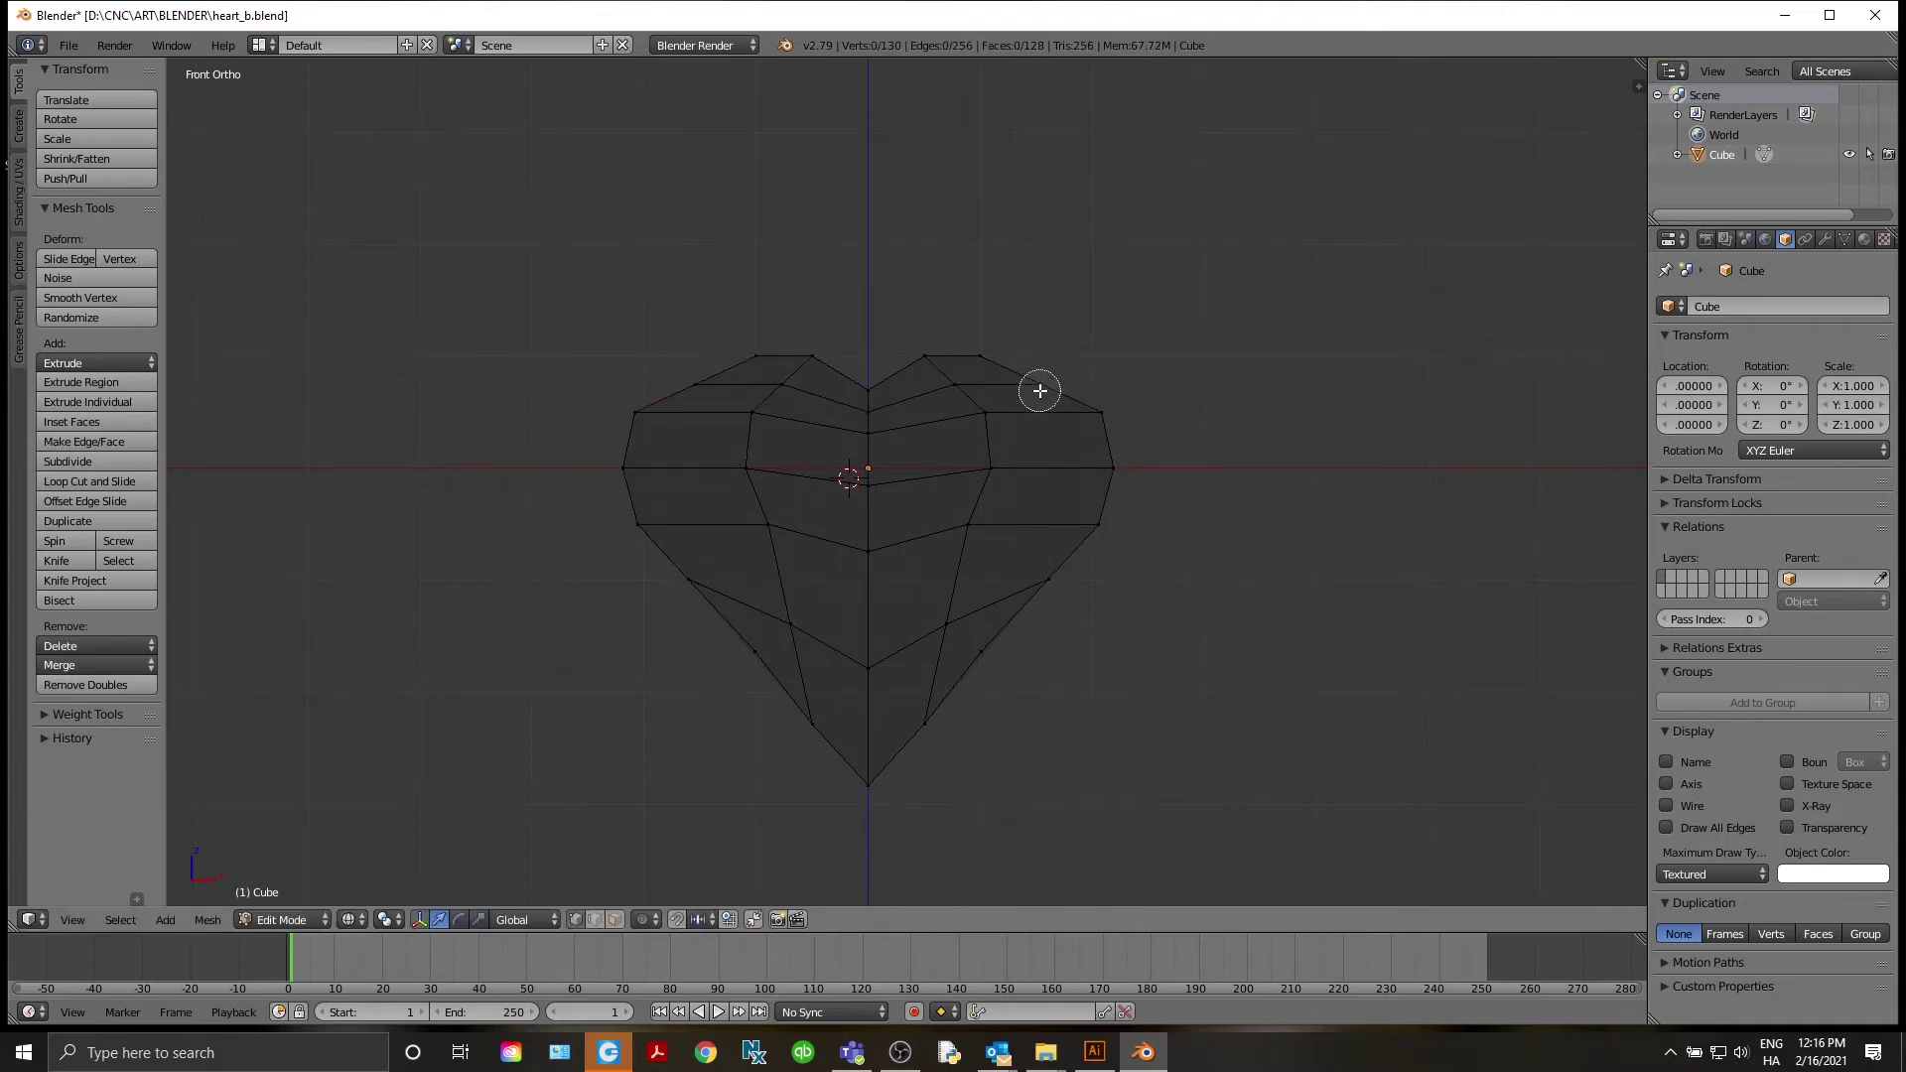
pyautogui.click(683, 372)
pyautogui.rightClick(681, 374)
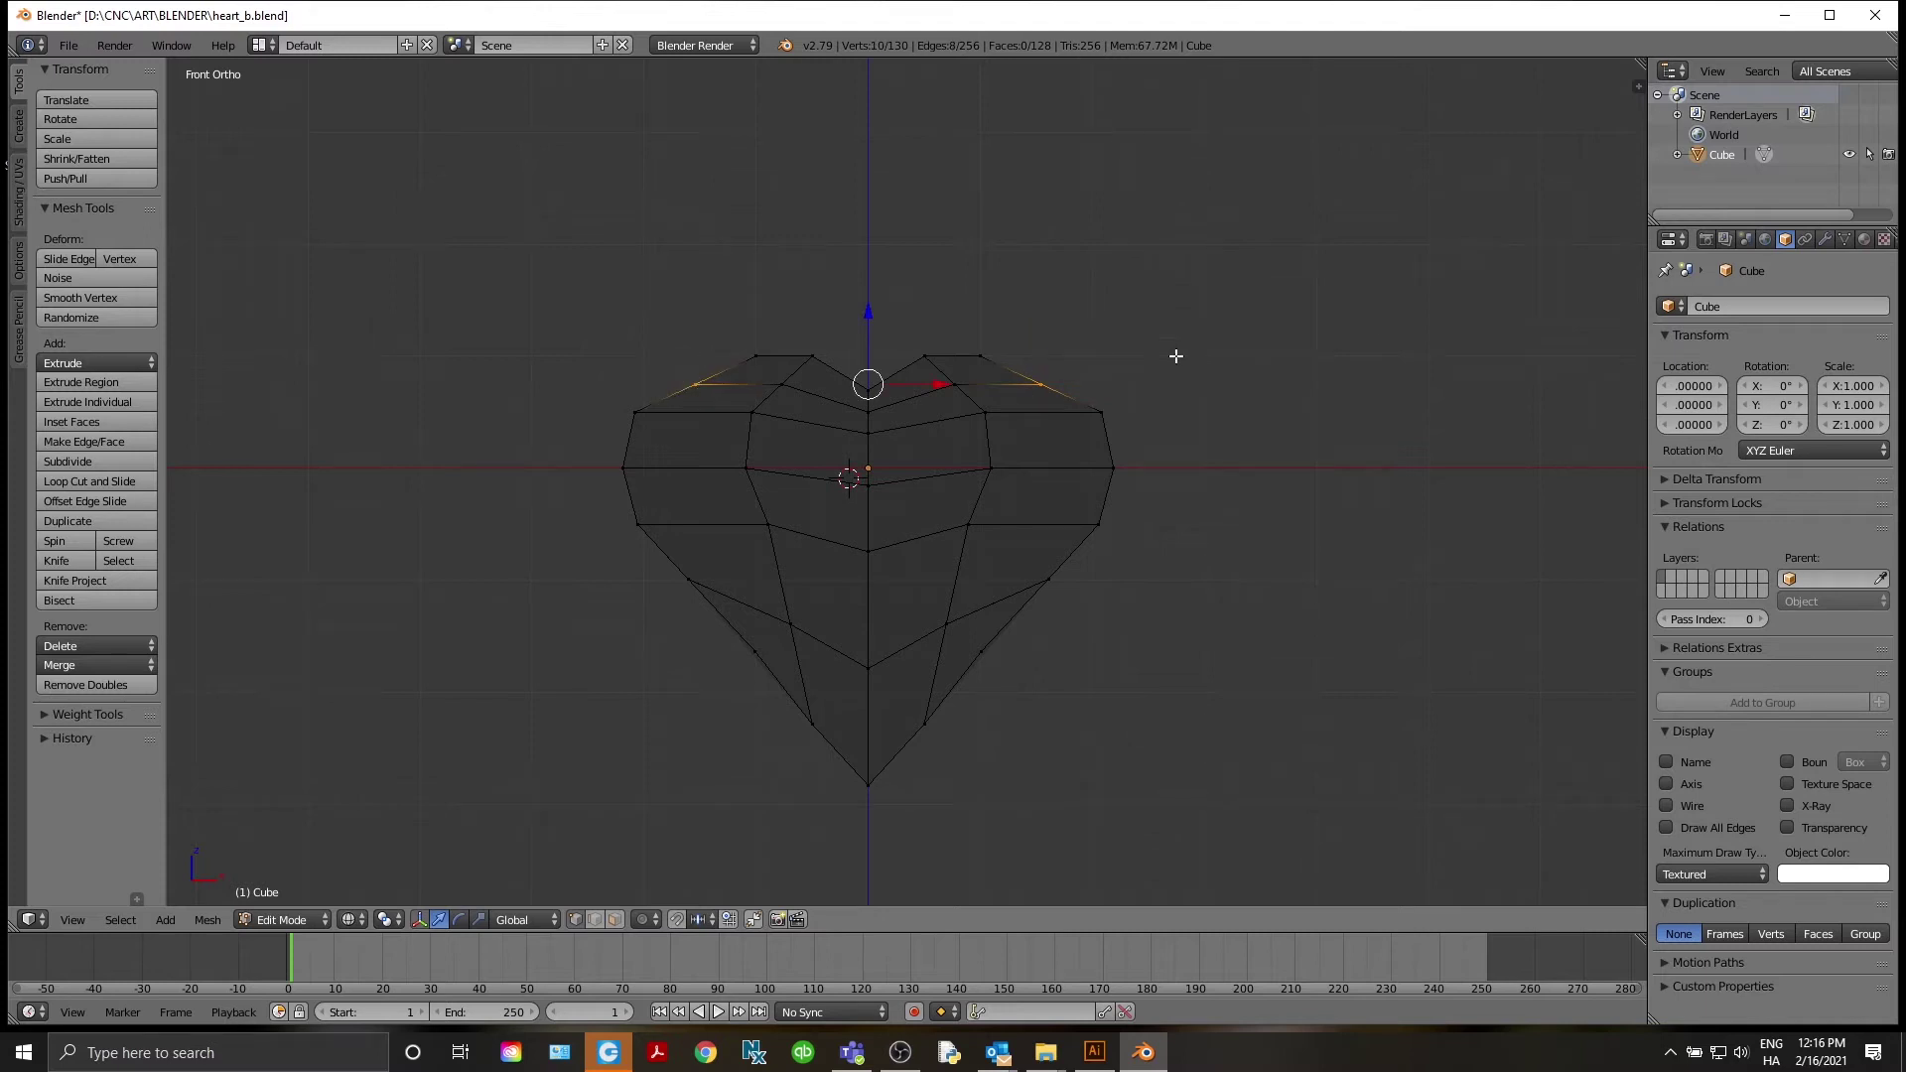
pyautogui.press('s')
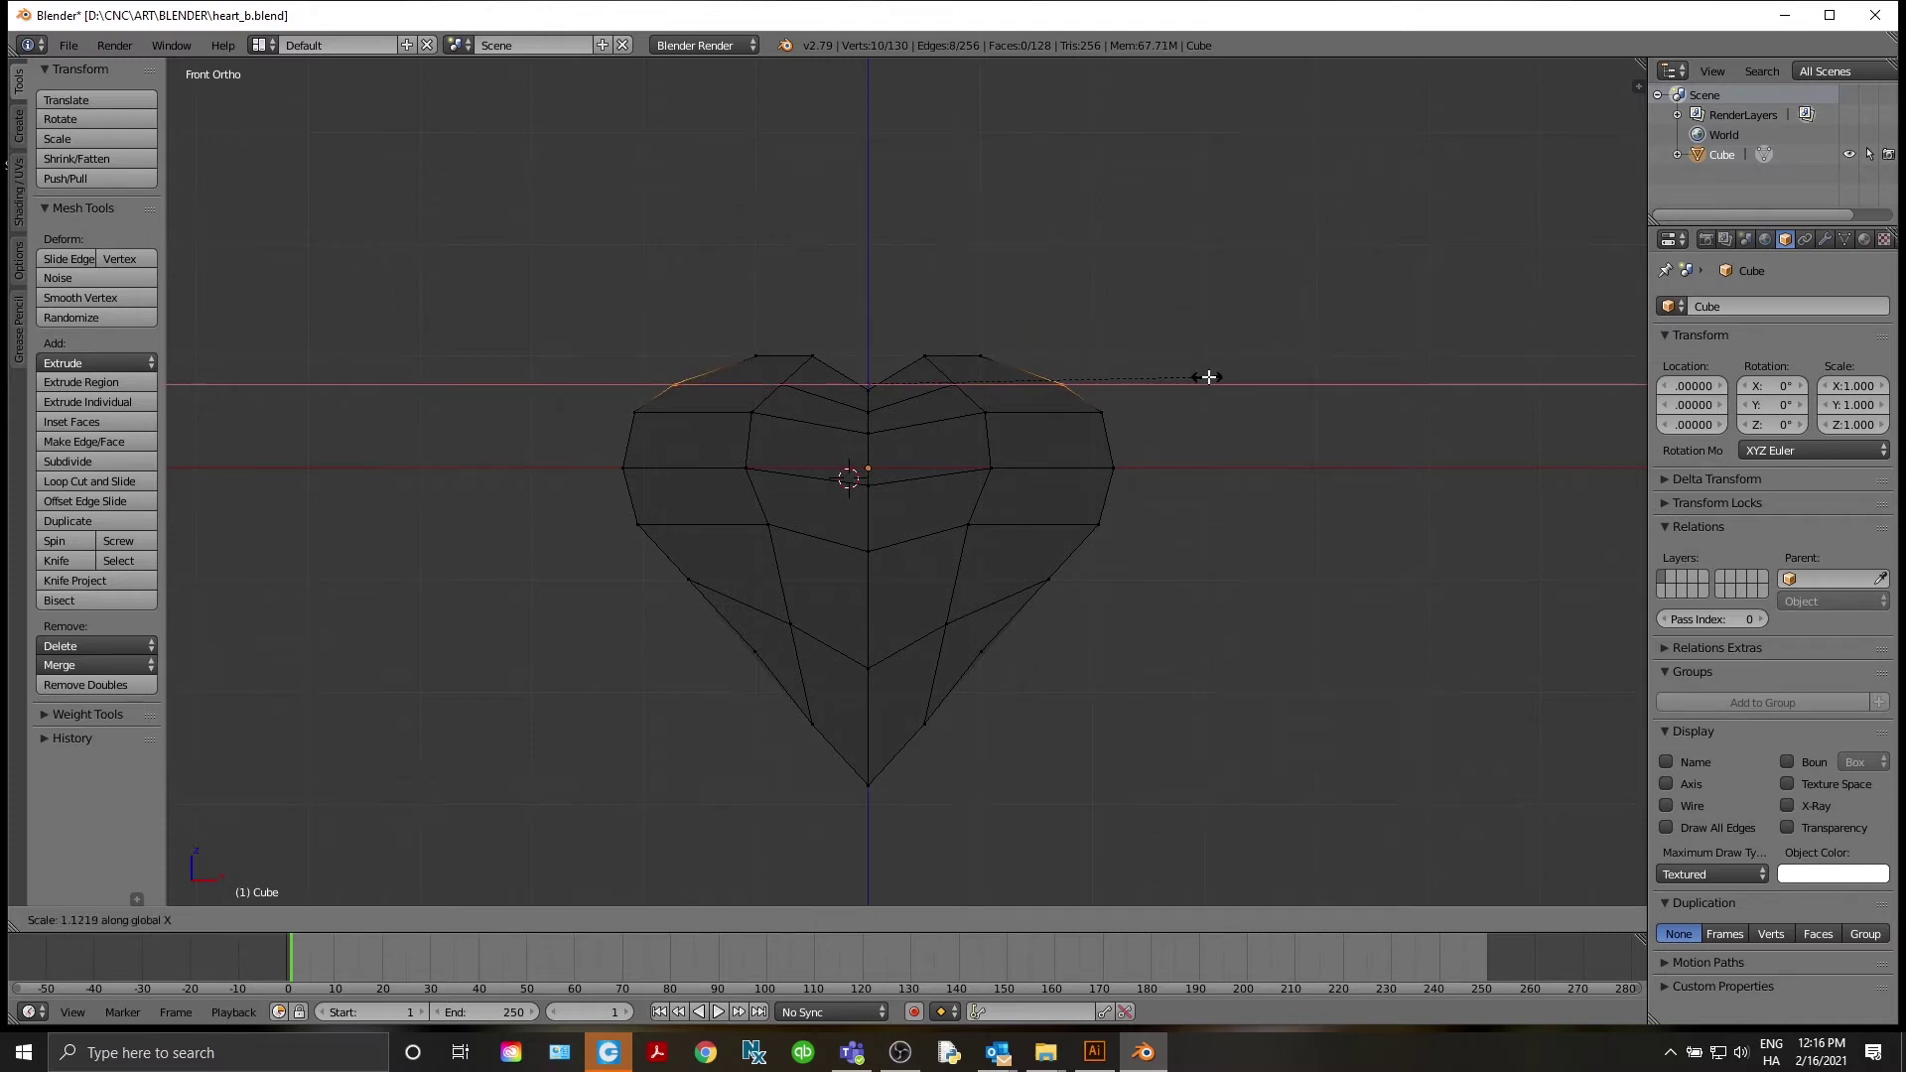
pyautogui.click(1221, 376)
pyautogui.moveTo(873, 317); pyautogui.dragTo(872, 309)
pyautogui.press('Tab')
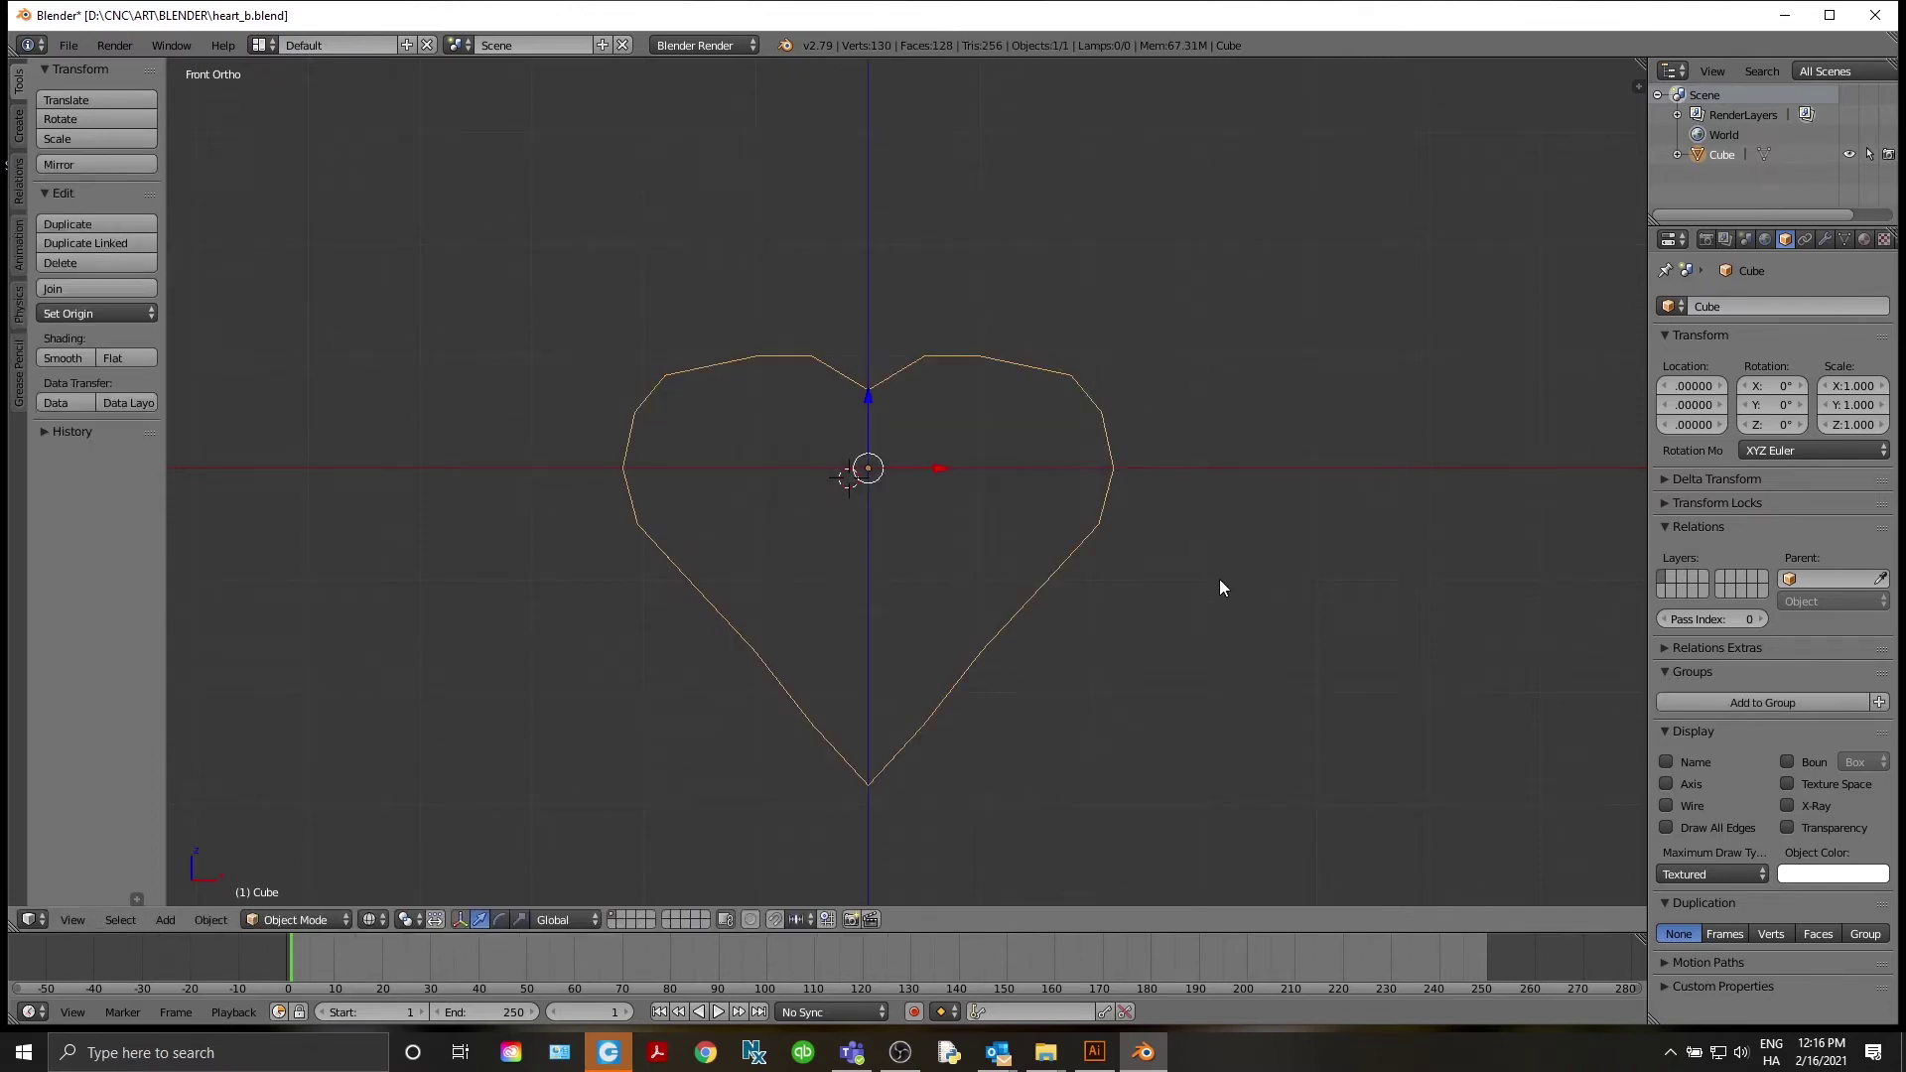
pyautogui.press('Tab')
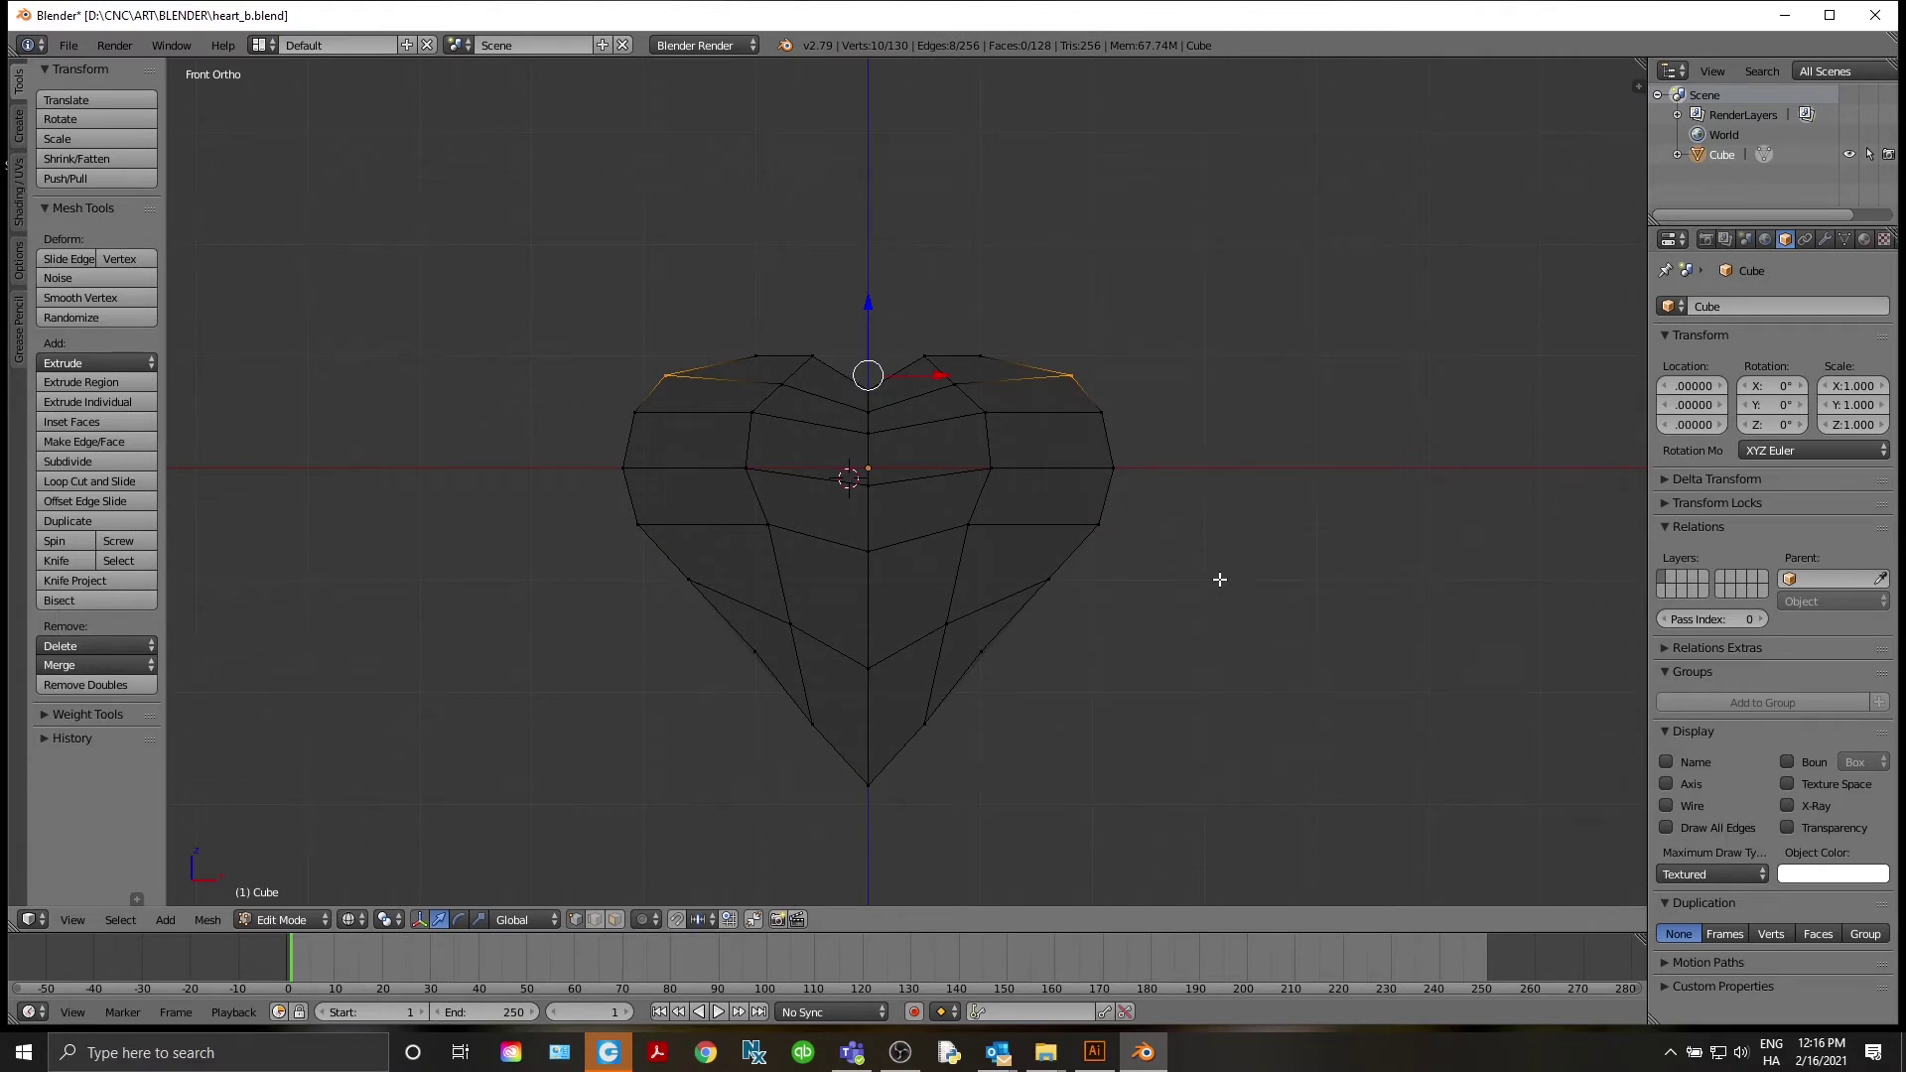
pyautogui.press('KP_6')
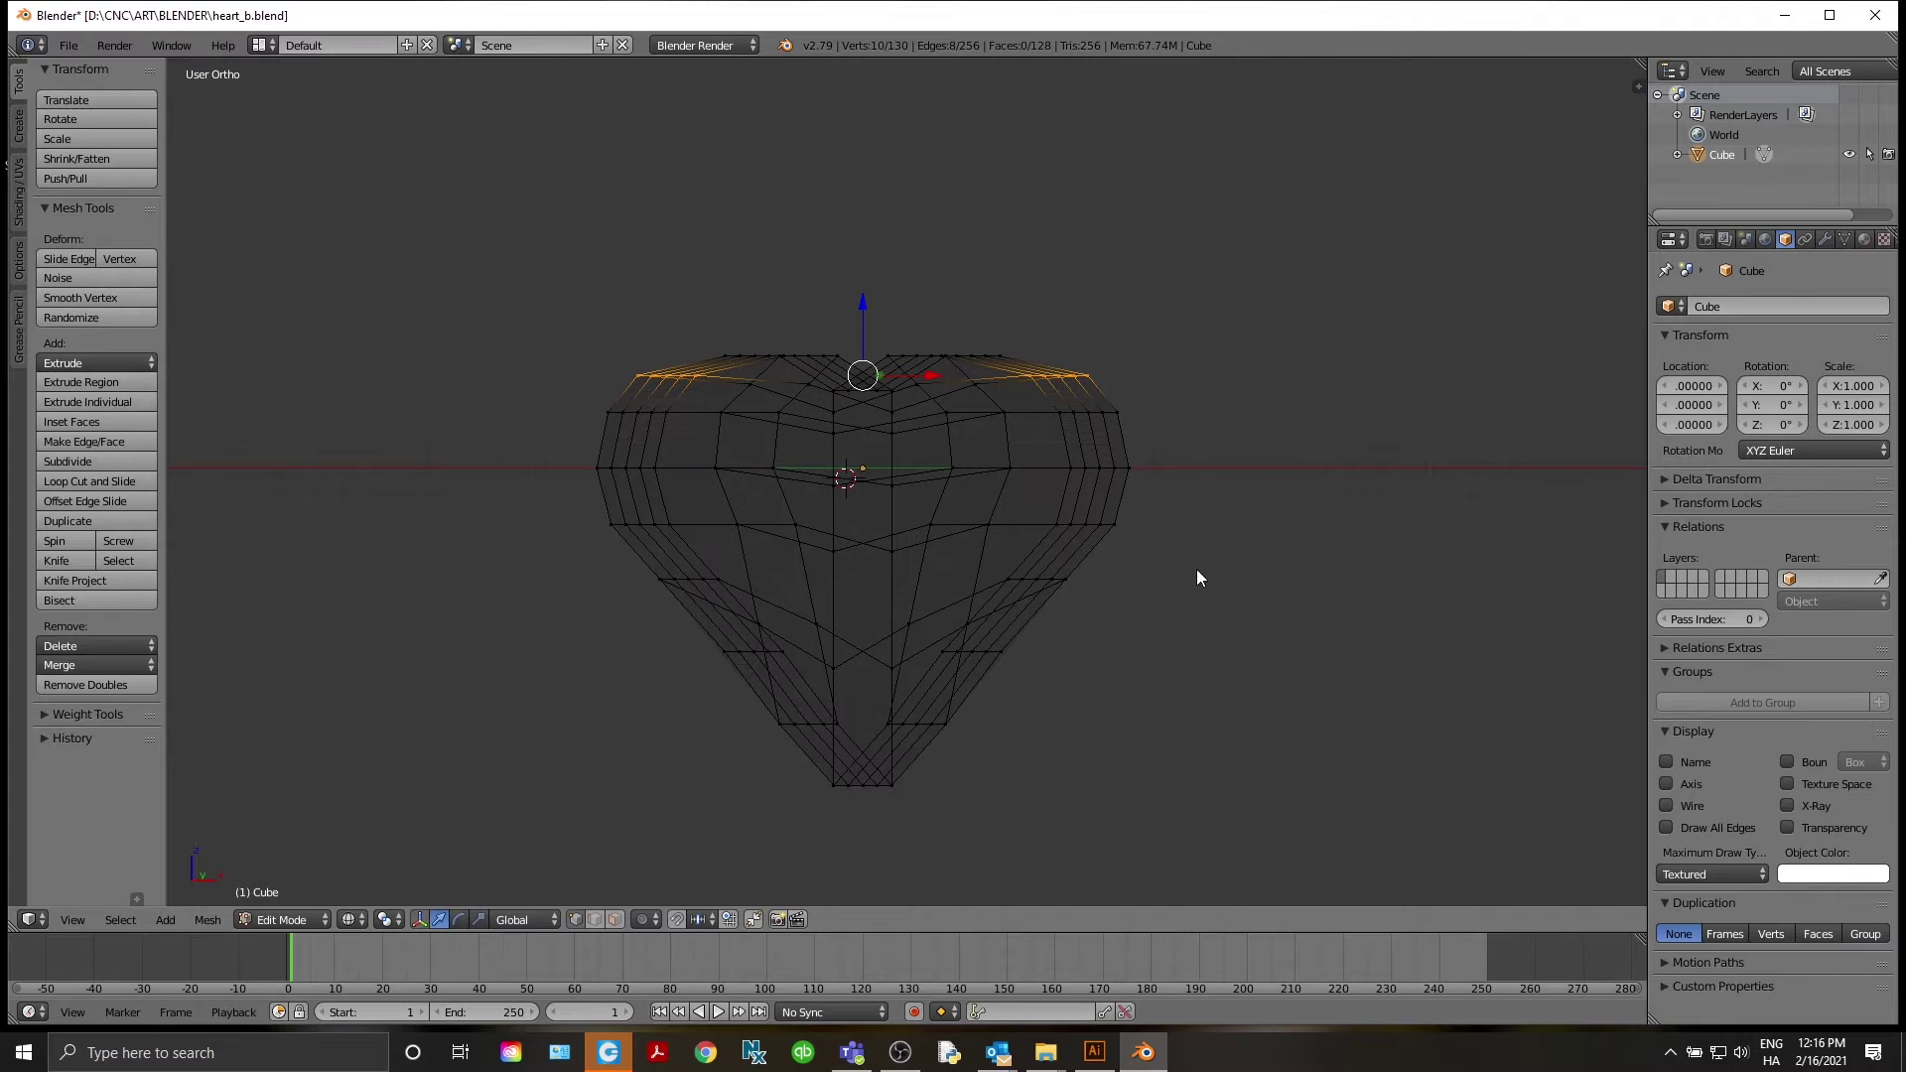
pyautogui.press('Tab')
pyautogui.press('Tab')
# From the side view, select all vertices behind the front heart surface and delete their faces, keeping only the flat front sheet
pyautogui.press('a')
pyautogui.moveTo(1281, 370); pyautogui.dragTo(1019, 375, button='middle')
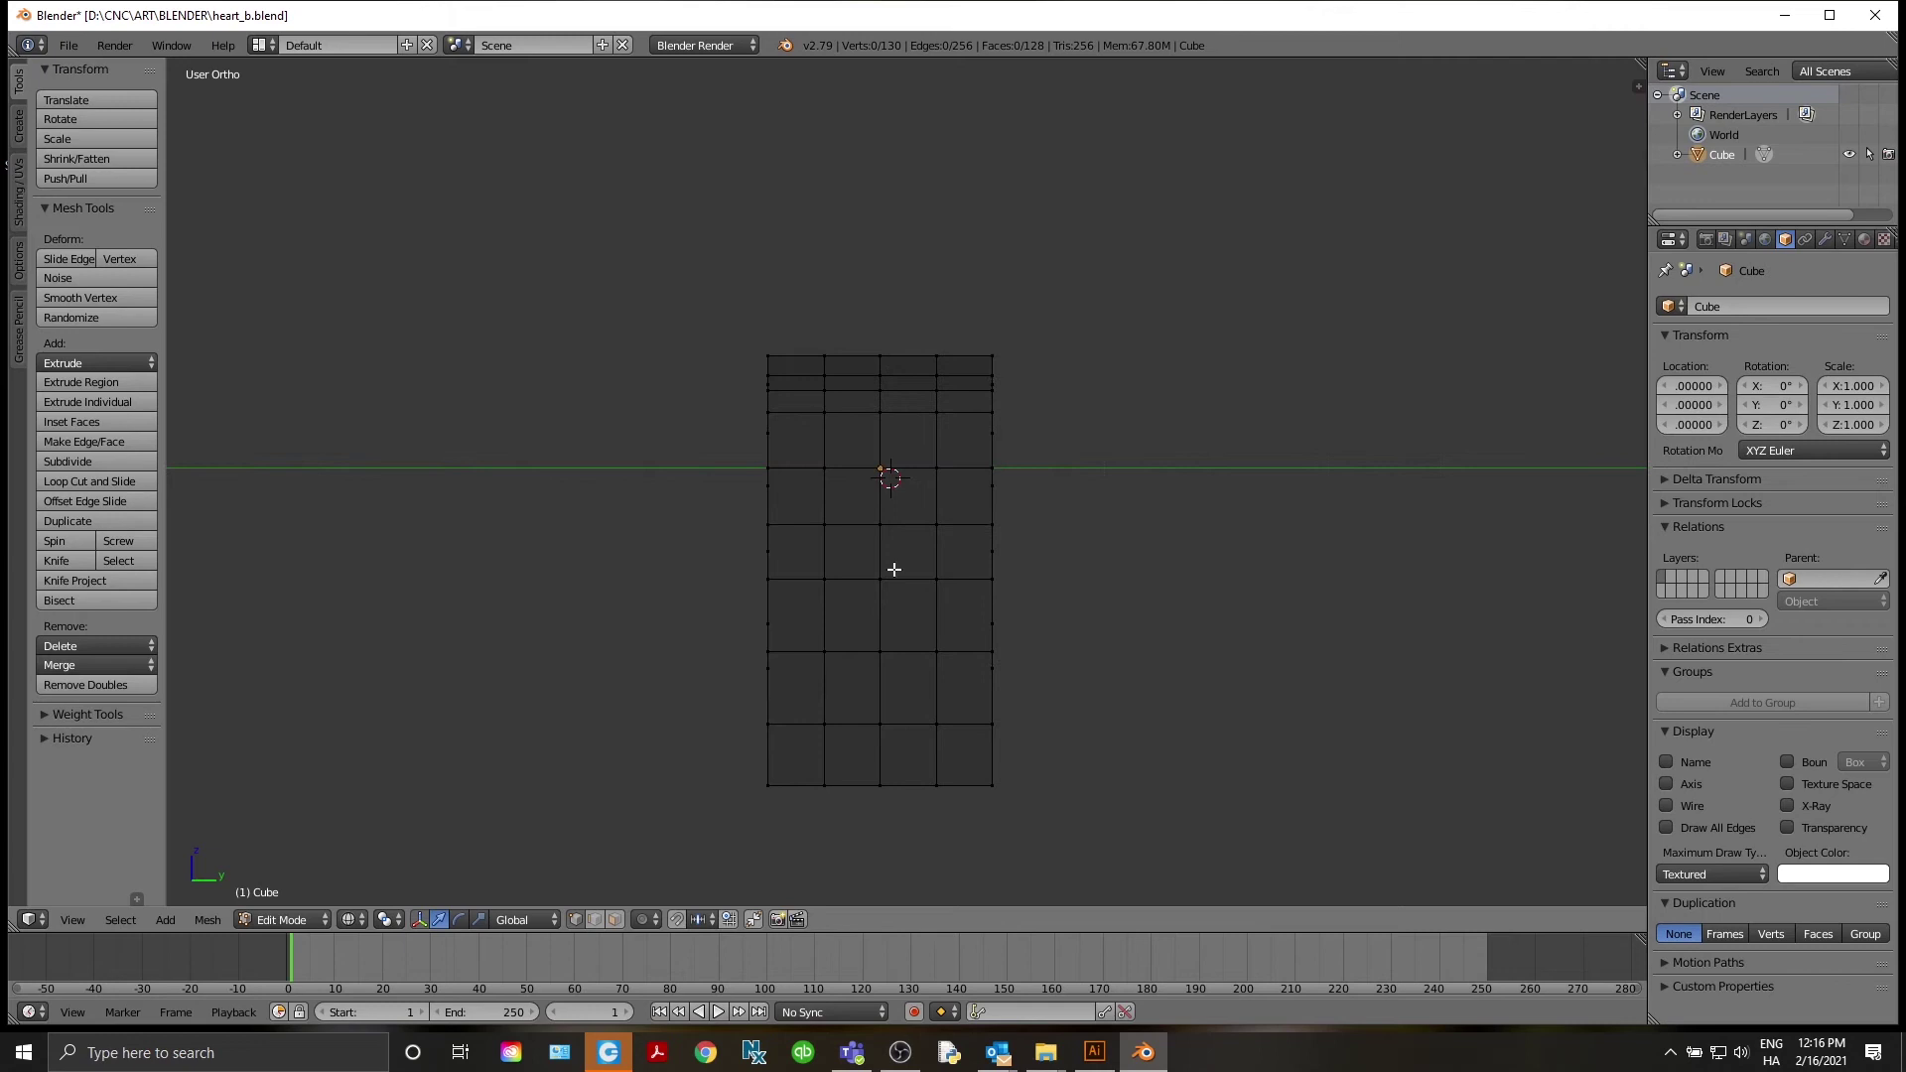
pyautogui.press('c')
pyautogui.scroll(-5, 1003, 510)
pyautogui.moveTo(1004, 510)
pyautogui.mouseDown()
pyautogui.moveTo(1010, 422)
pyautogui.moveTo(910, 387)
pyautogui.moveTo(902, 744)
pyautogui.moveTo(915, 813)
pyautogui.moveTo(944, 774)
pyautogui.mouseUp()
pyautogui.rightClick(906, 744)
pyautogui.moveTo(906, 744); pyautogui.dragTo(1003, 749, button='middle')
pyautogui.press('x')
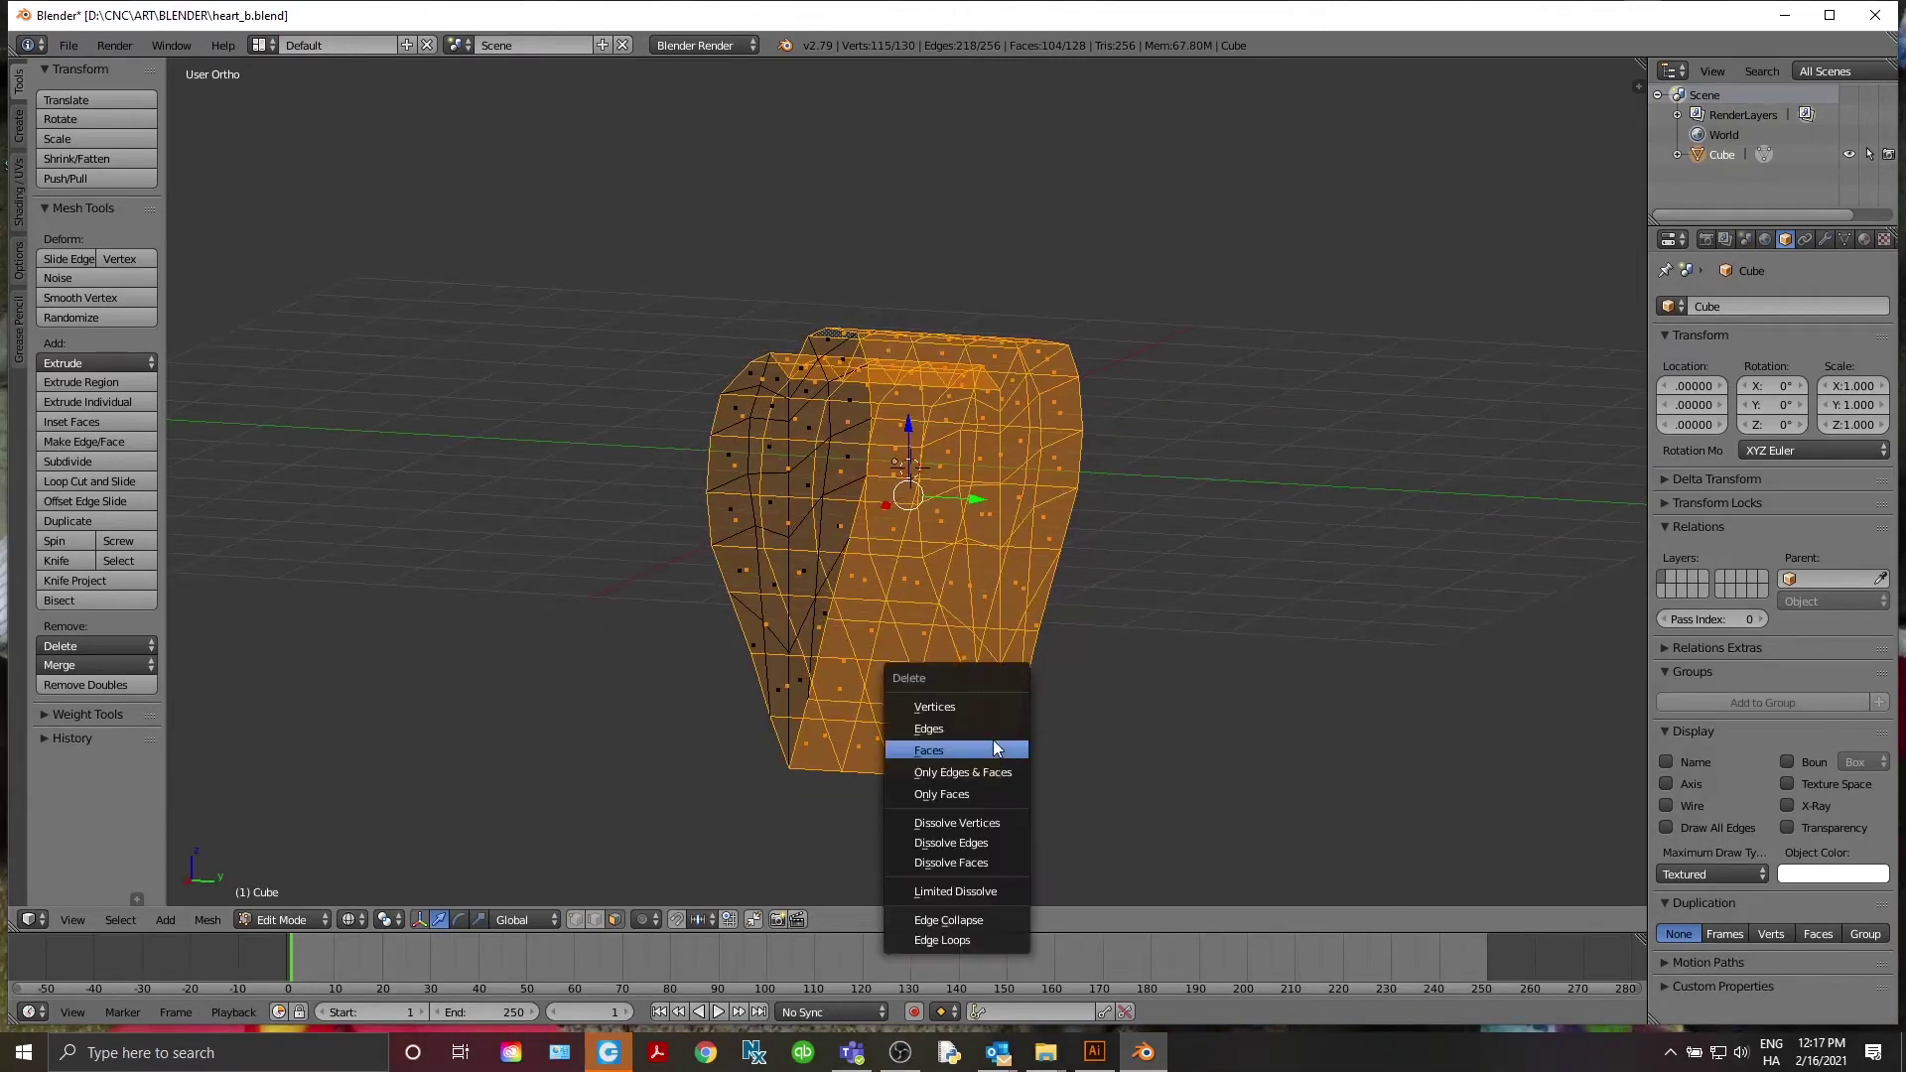
pyautogui.click(969, 745)
pyautogui.moveTo(930, 496); pyautogui.dragTo(1118, 515, button='middle')
pyautogui.press('Tab')
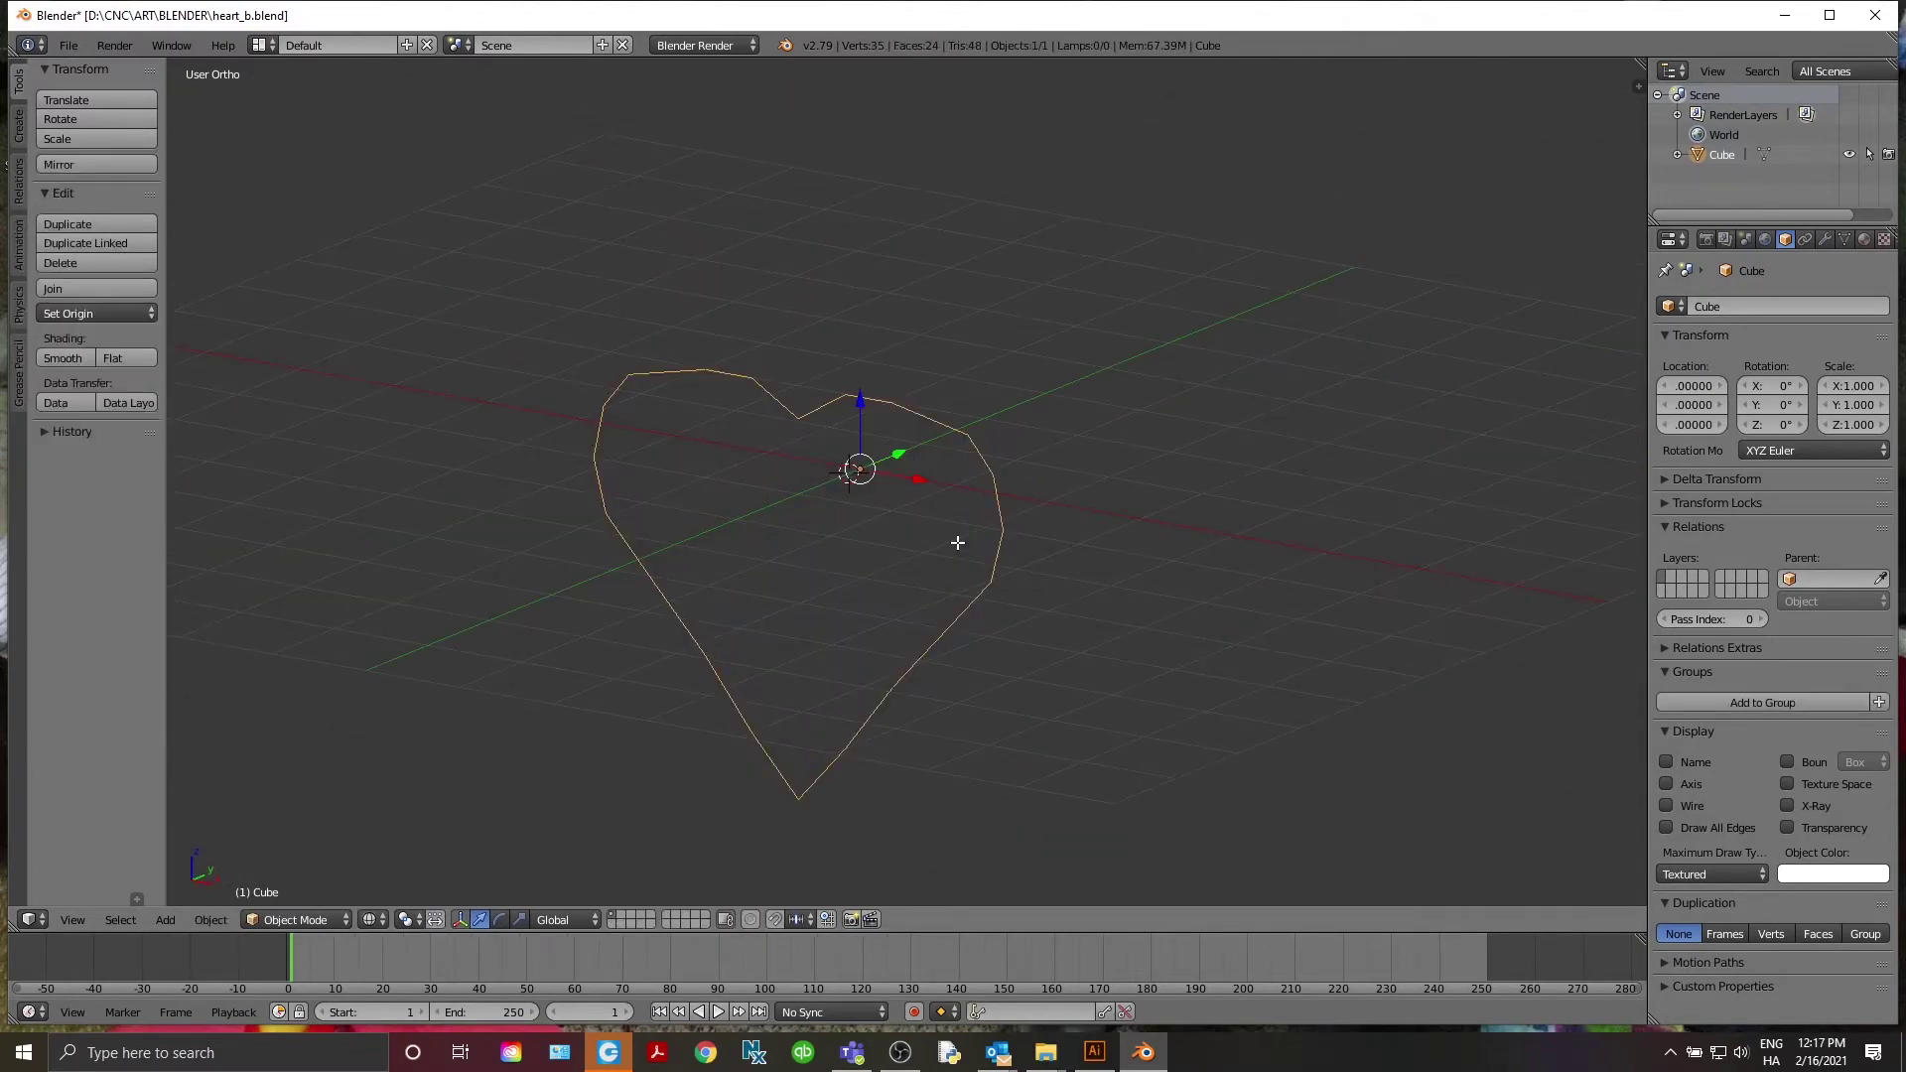
pyautogui.press('Tab')
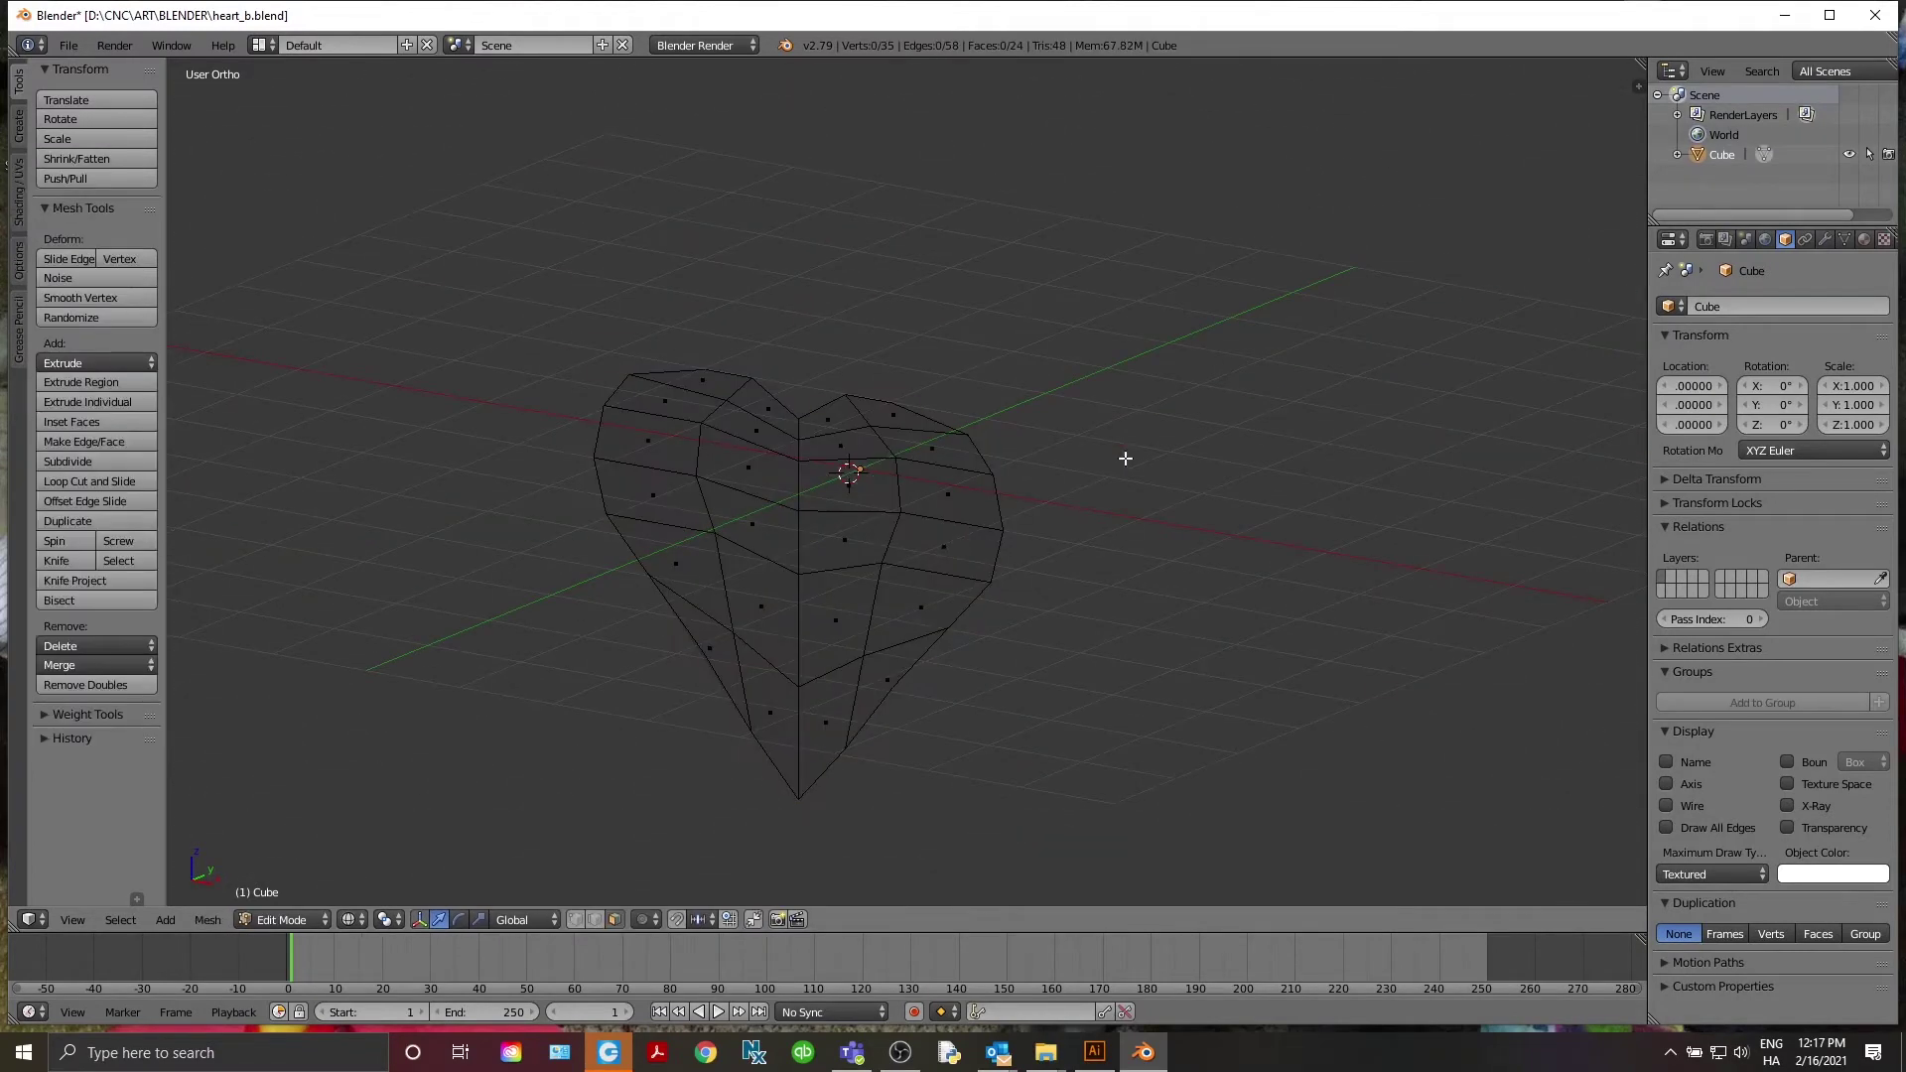
# Add a Multiresolution modifier to the heart and subdivide it once with Catmull-Clark in Object Mode
pyautogui.click(1826, 240)
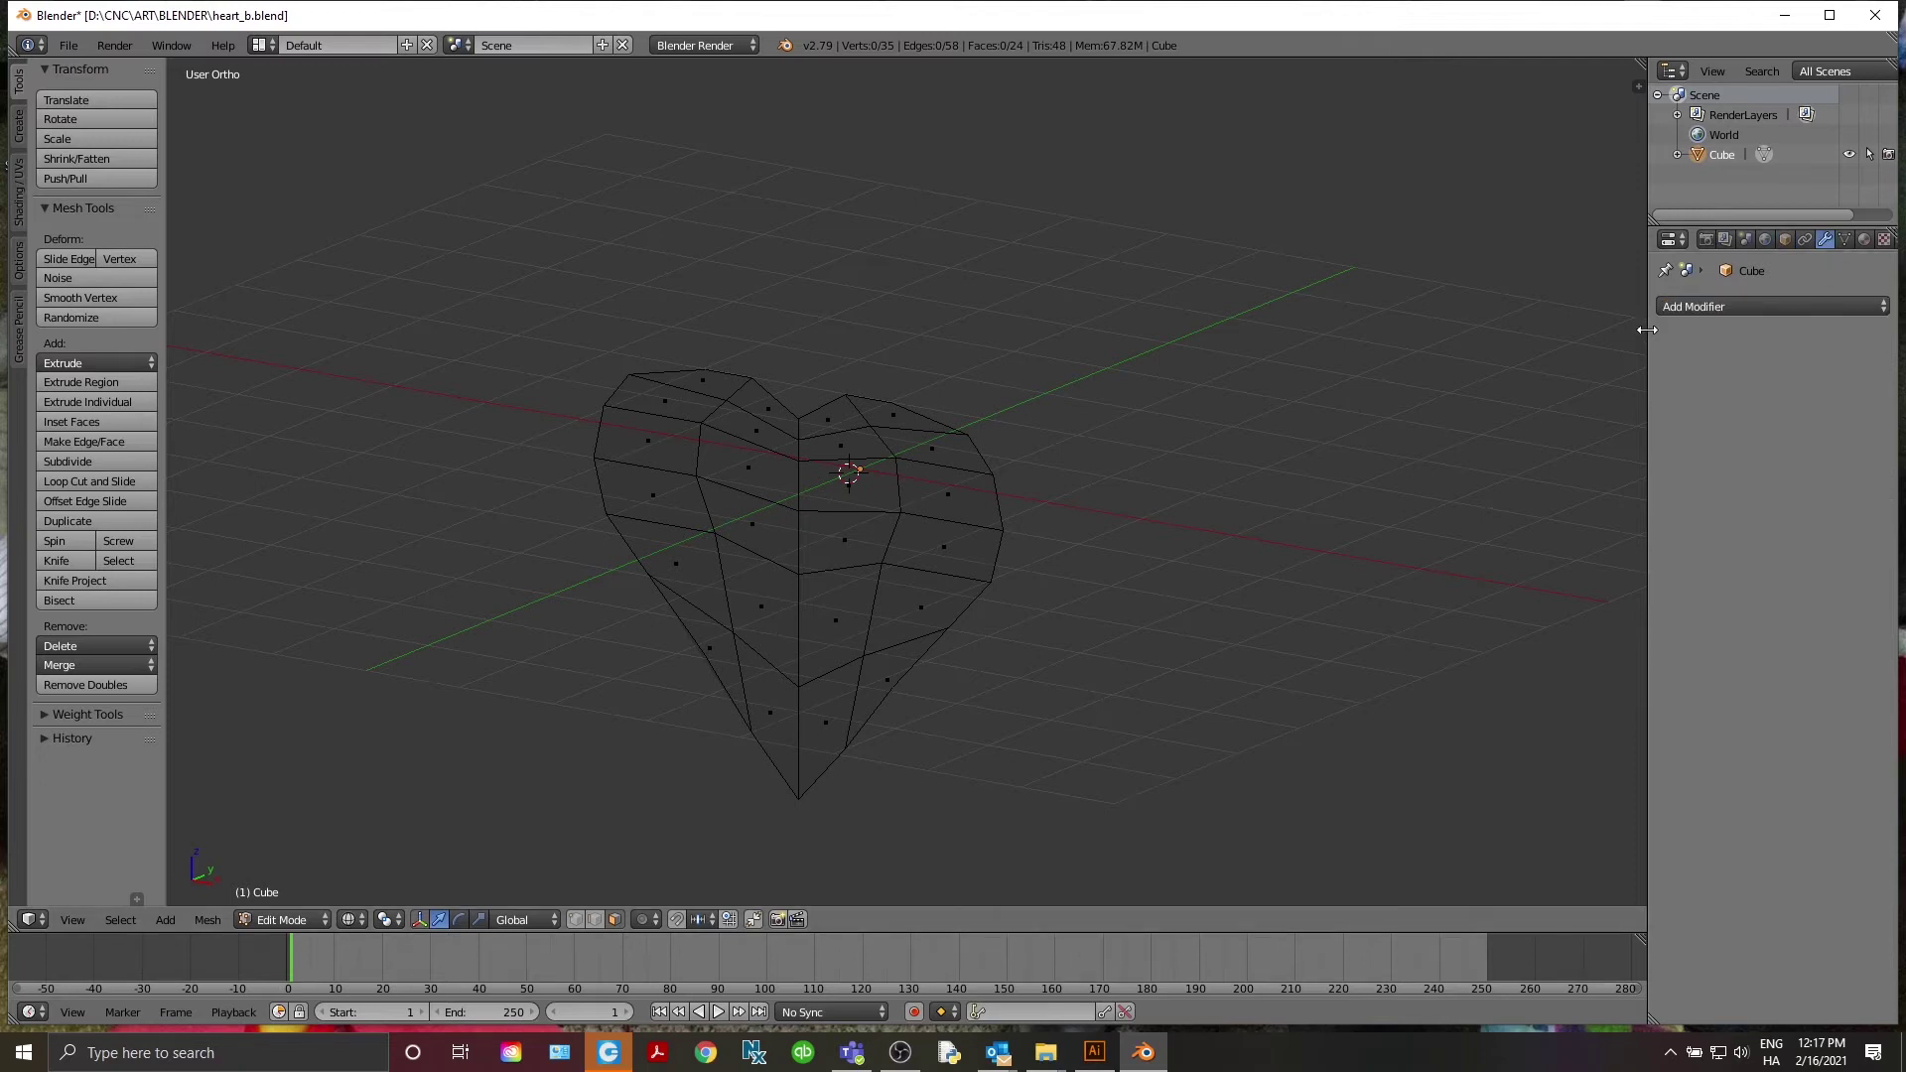
pyautogui.moveTo(1650, 324); pyautogui.dragTo(1403, 323)
pyautogui.click(1501, 306)
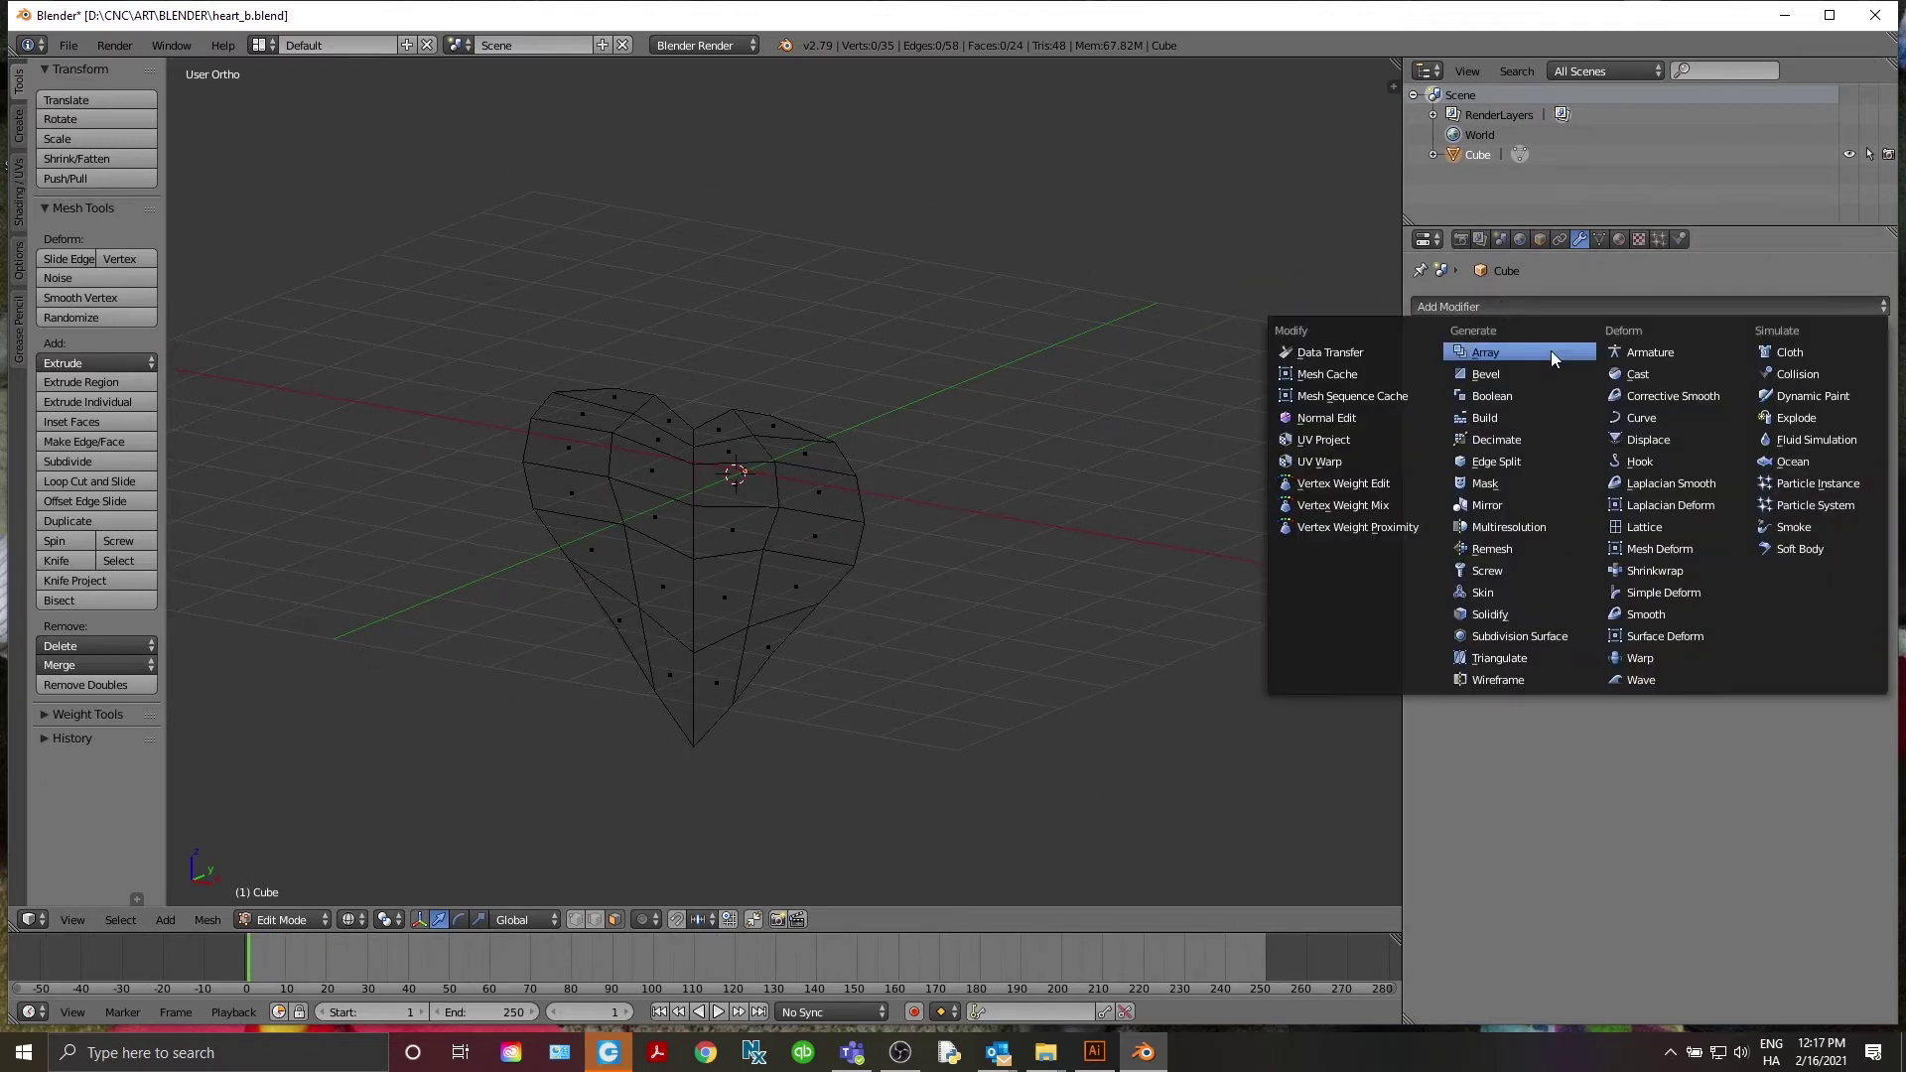
pyautogui.click(1546, 527)
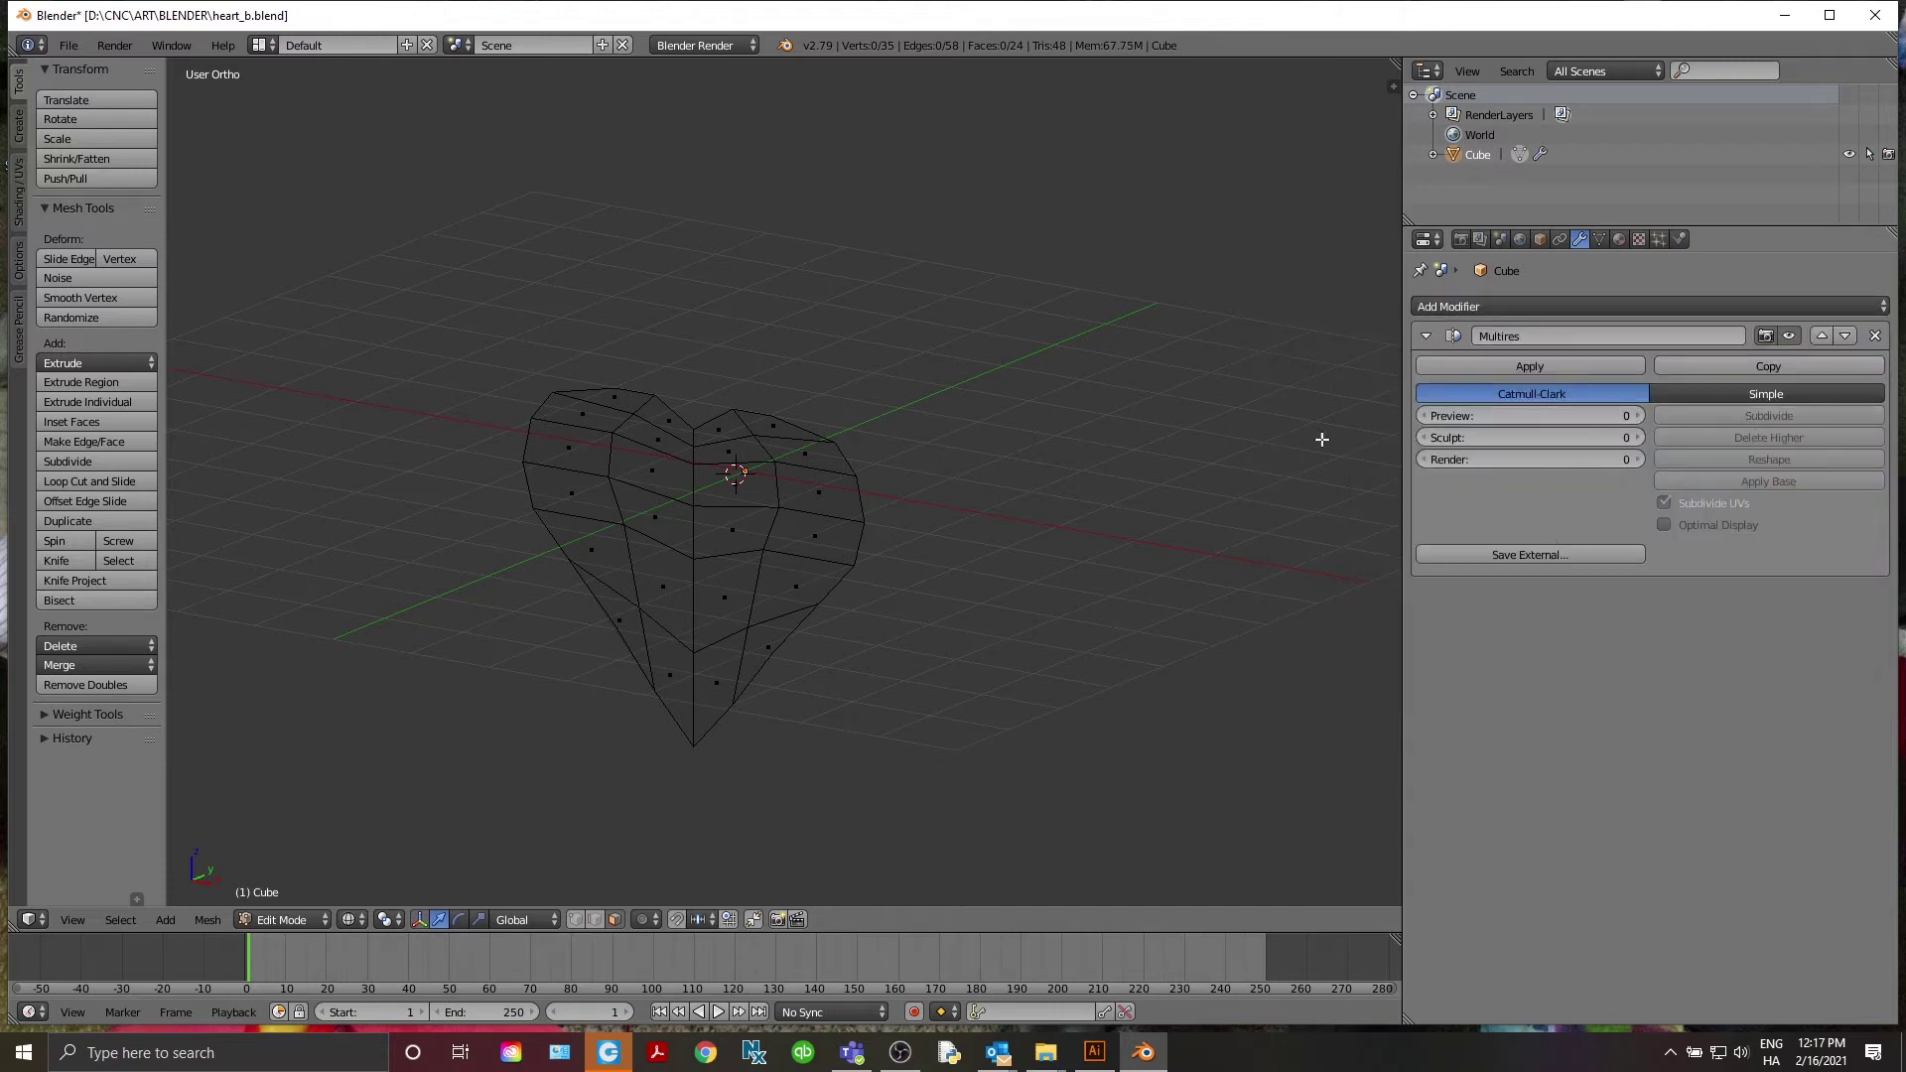
pyautogui.press('Tab')
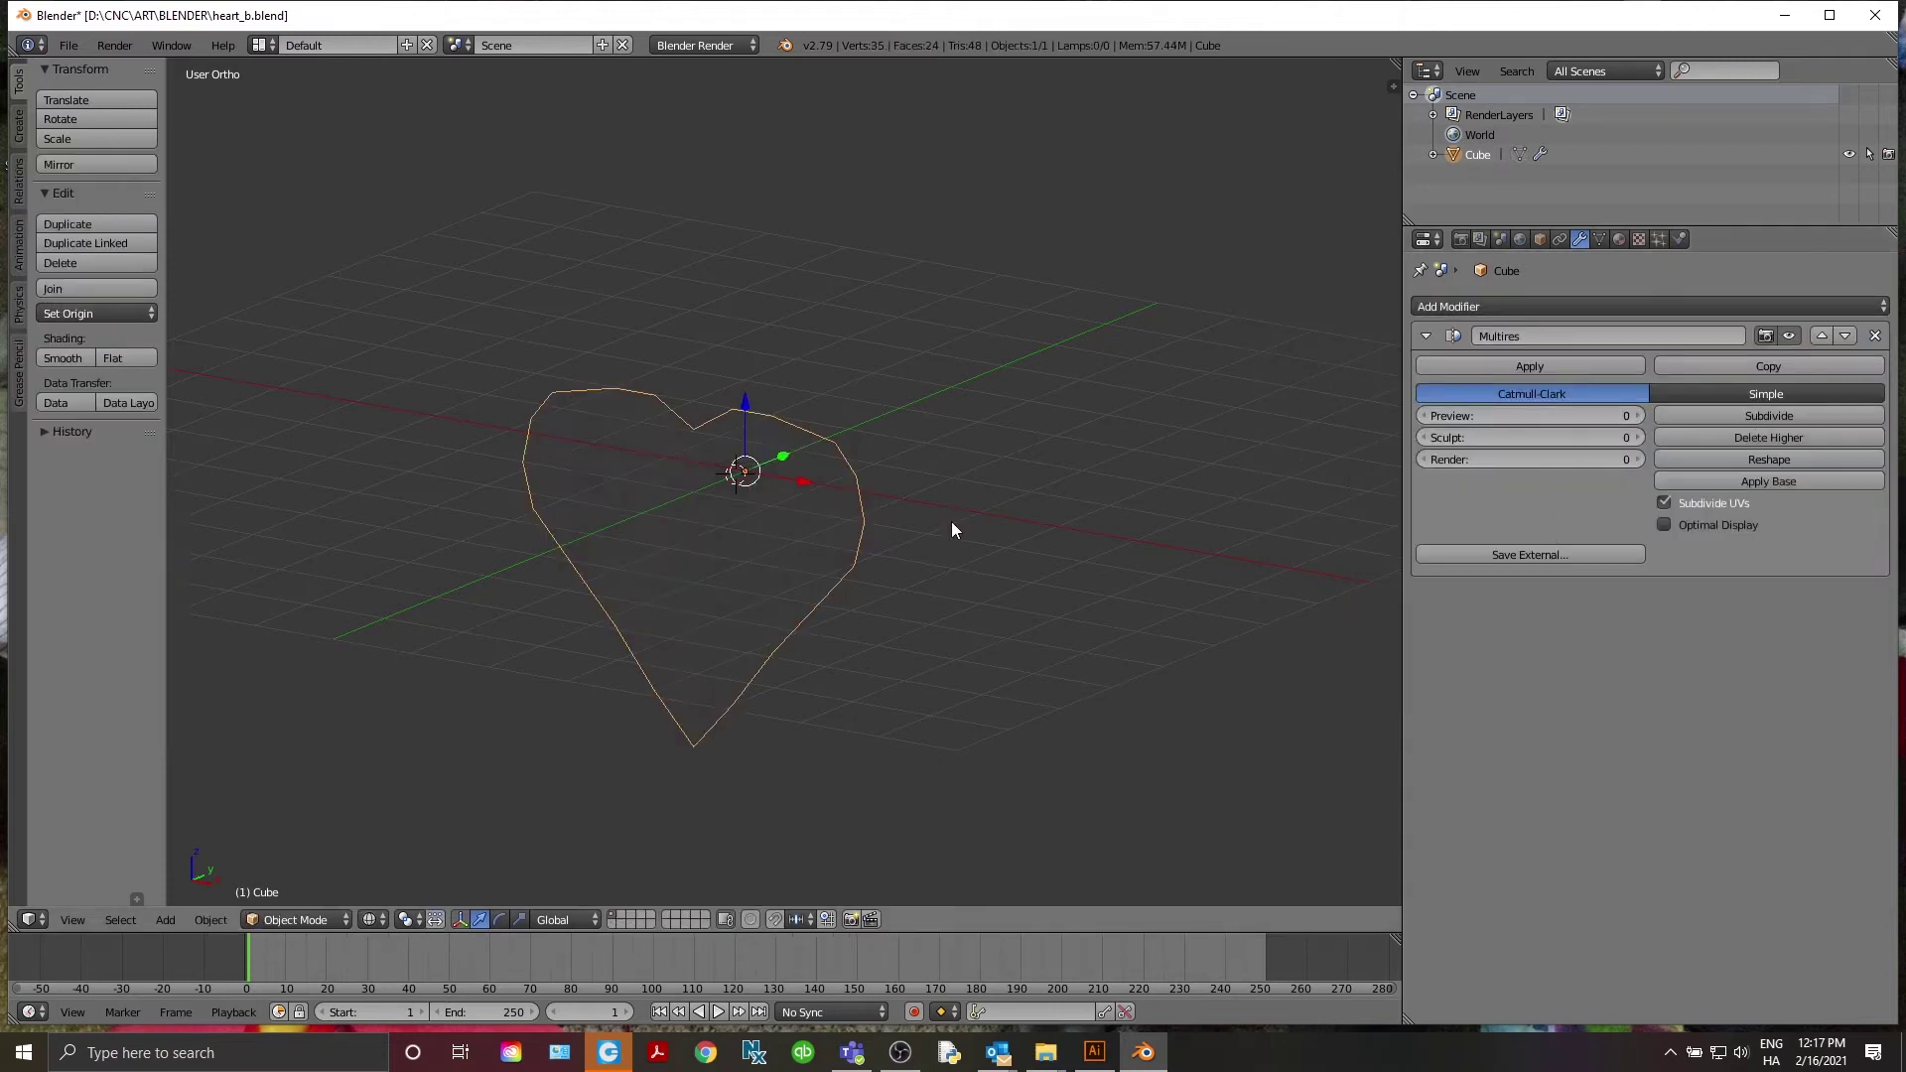
pyautogui.click(1713, 417)
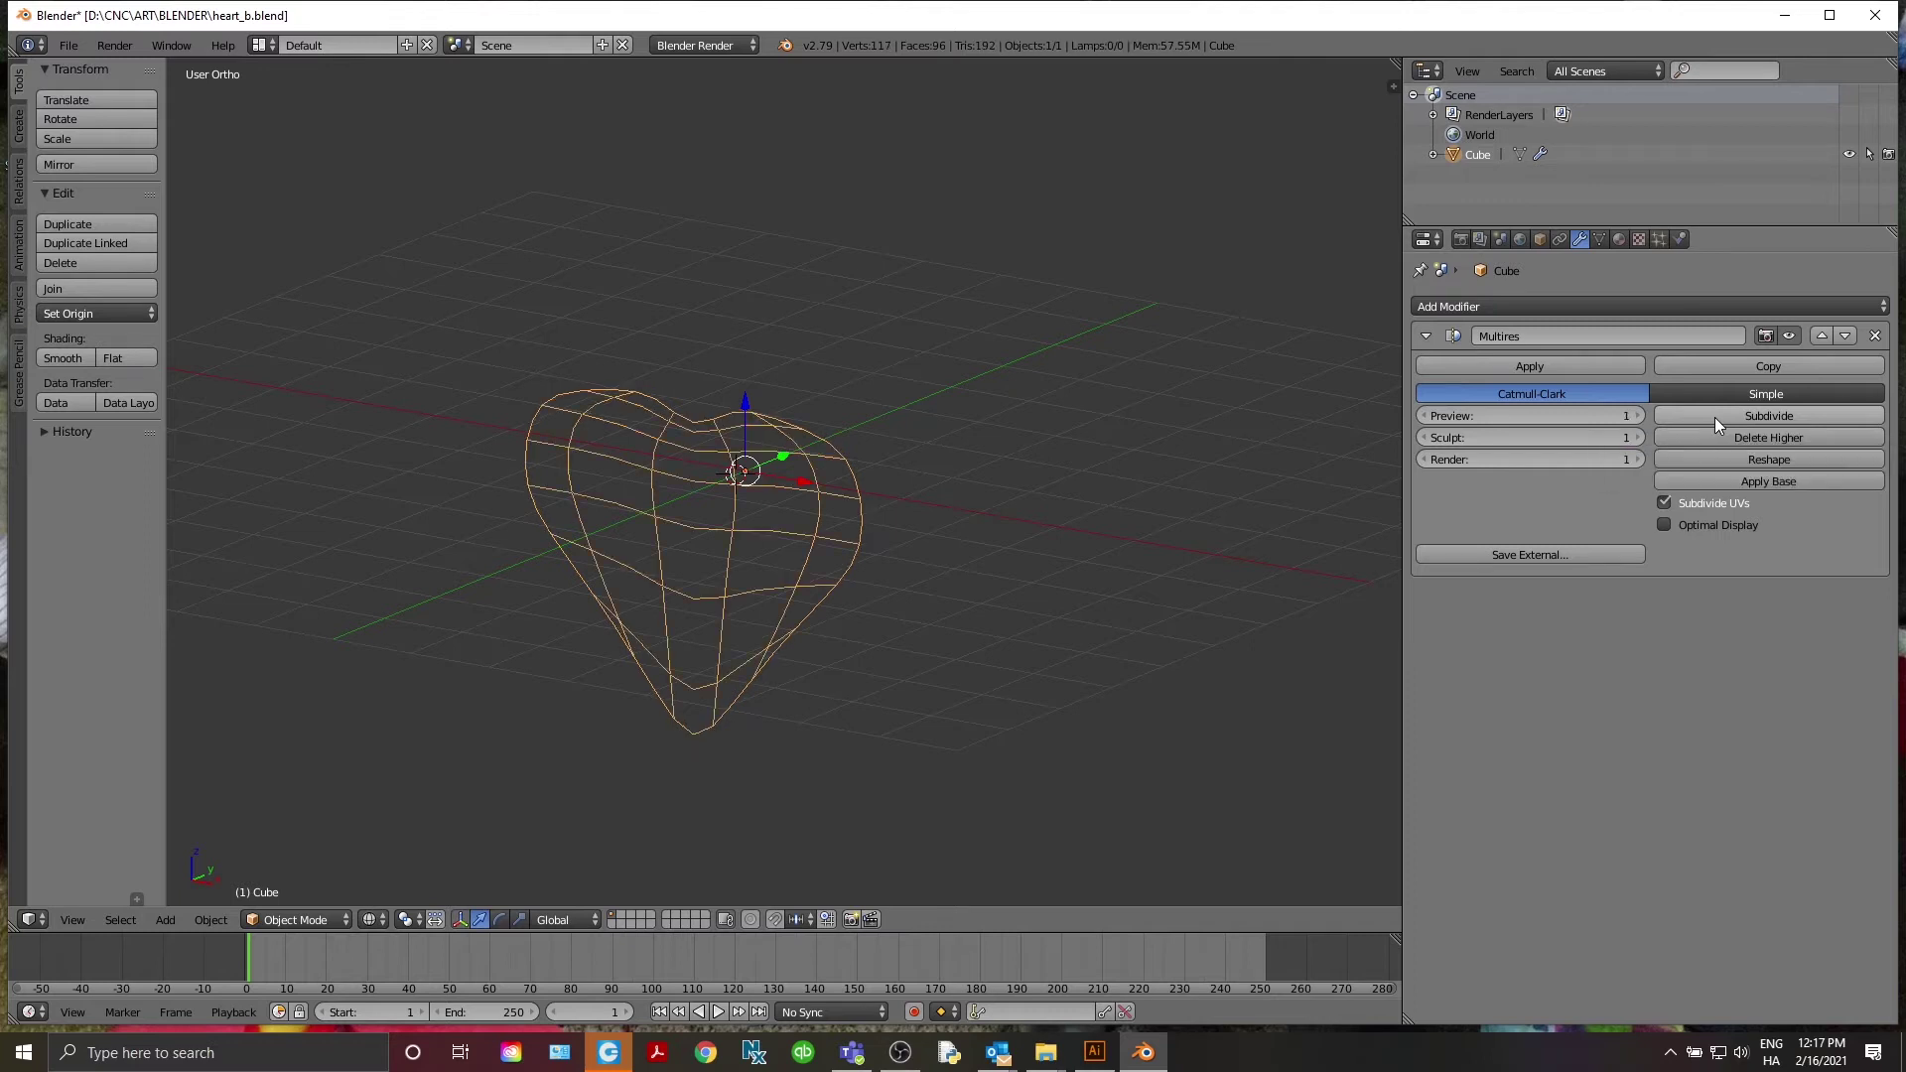
# Subdivide the heart's Multiresolution modifier once more to level 2 and check the smoothed wireframe
pyautogui.click(1713, 417)
pyautogui.moveTo(748, 638); pyautogui.dragTo(723, 476, button='middle')
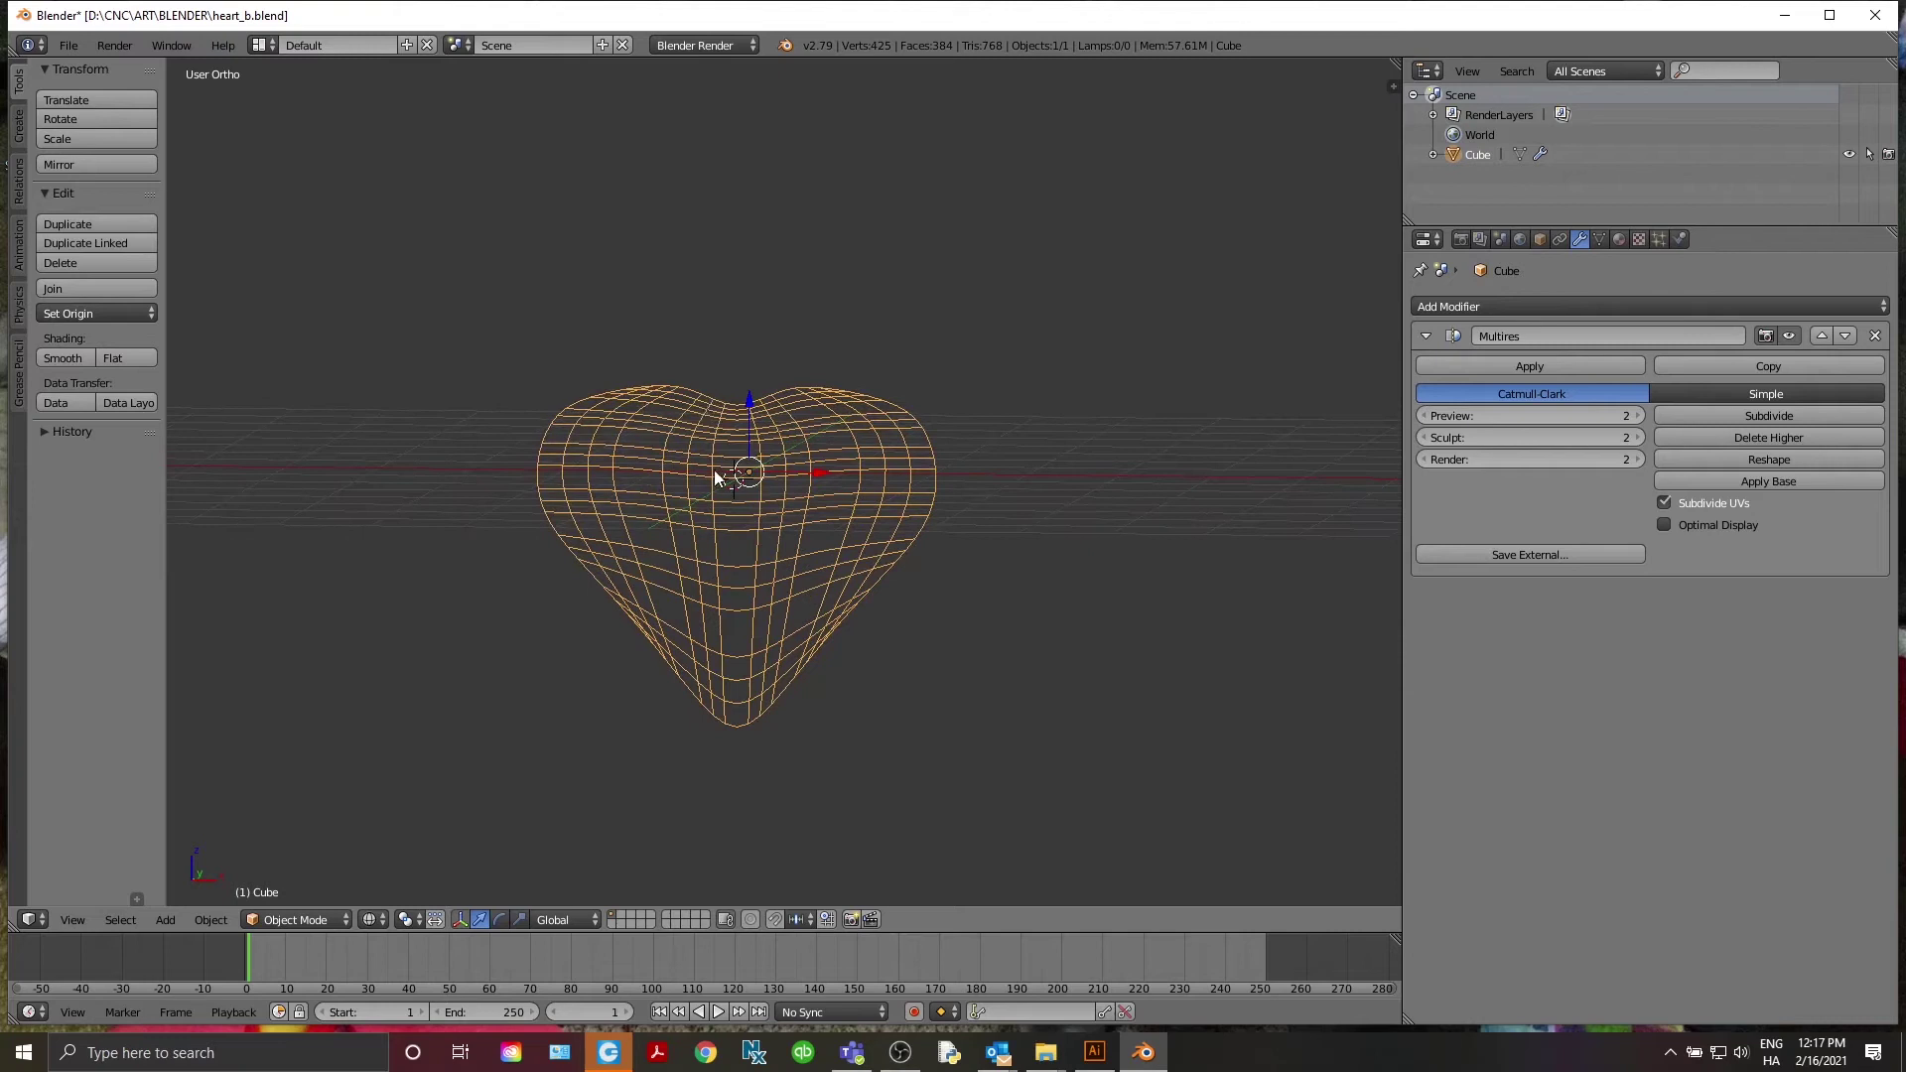
pyautogui.scroll(1, 724, 476)
# In Edit Mode with vertex selection, circle-select the upper centre-line vertices and lower them slightly along Z to deepen the notch
pyautogui.press('Tab')
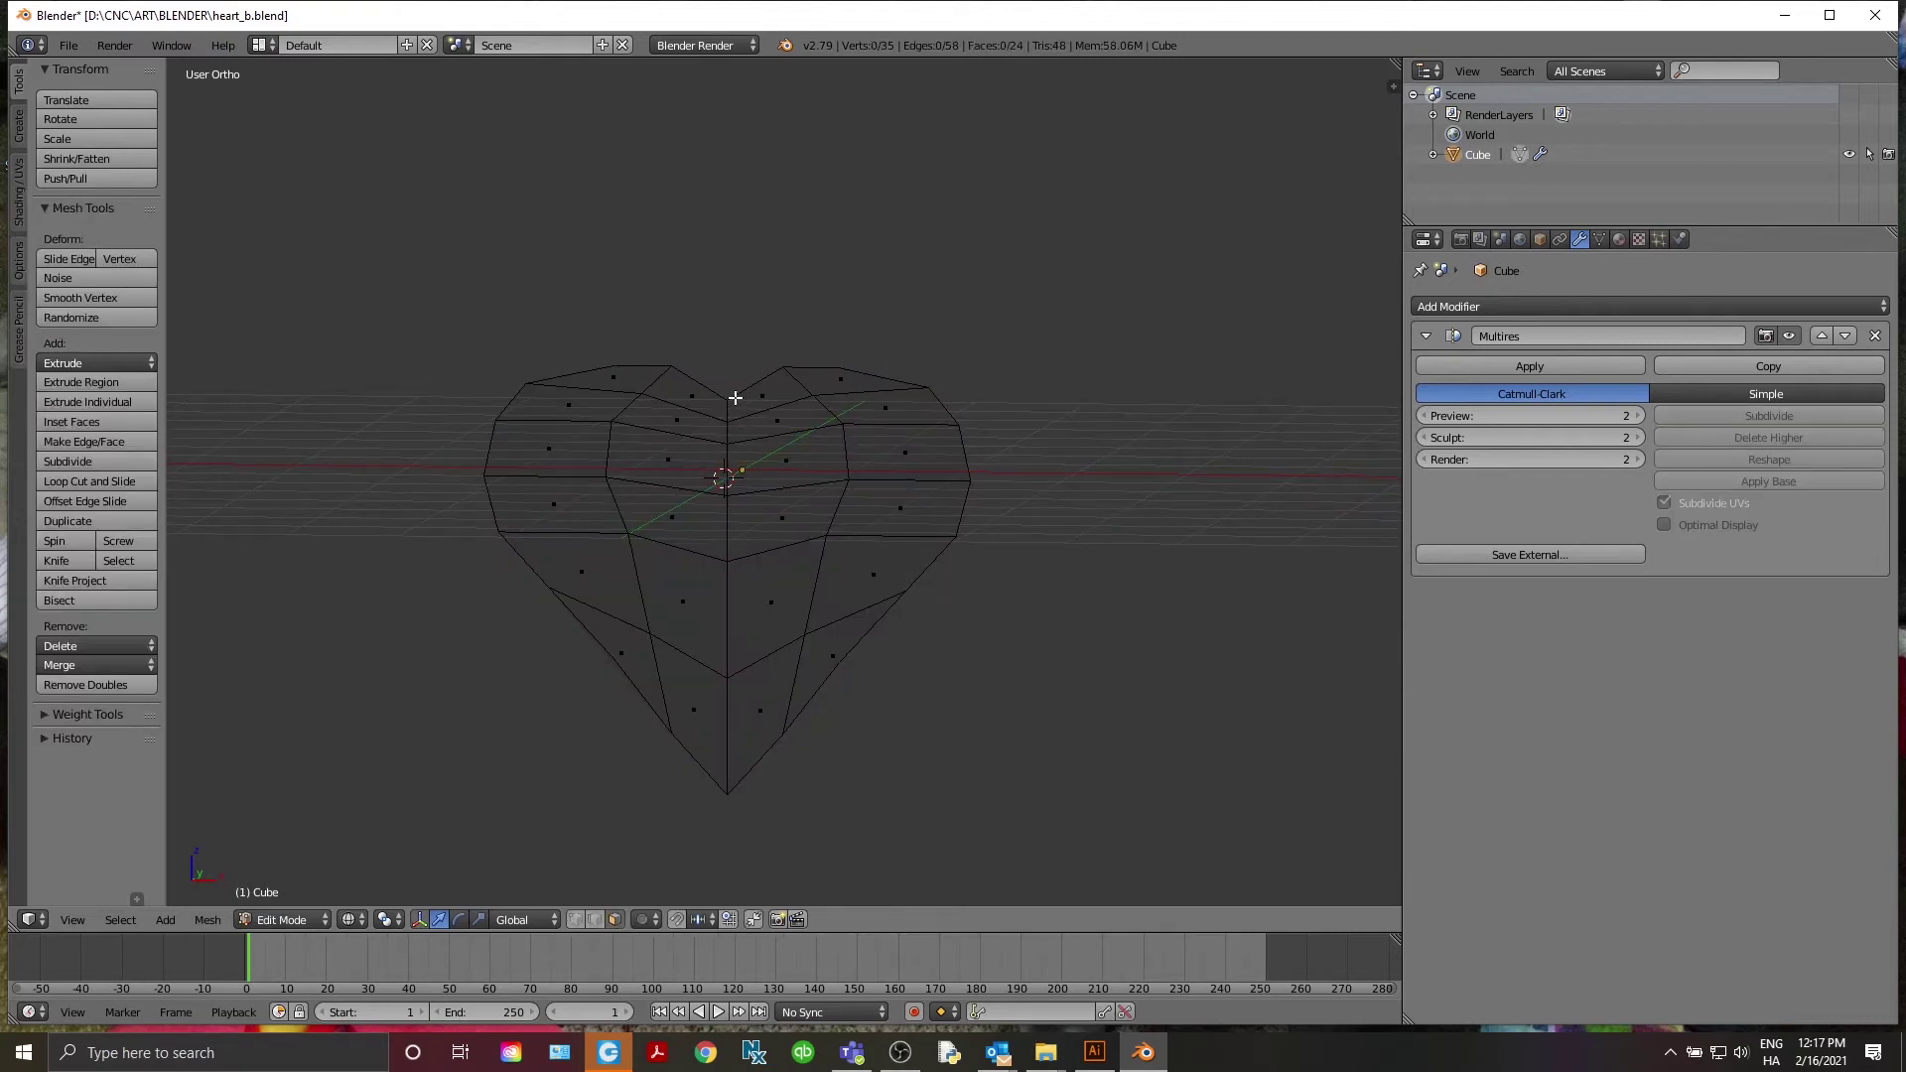
pyautogui.click(575, 919)
pyautogui.press('c')
pyautogui.scroll(4, 724, 412)
pyautogui.click(723, 422)
pyautogui.press('Escape')
pyautogui.moveTo(727, 388); pyautogui.dragTo(731, 408)
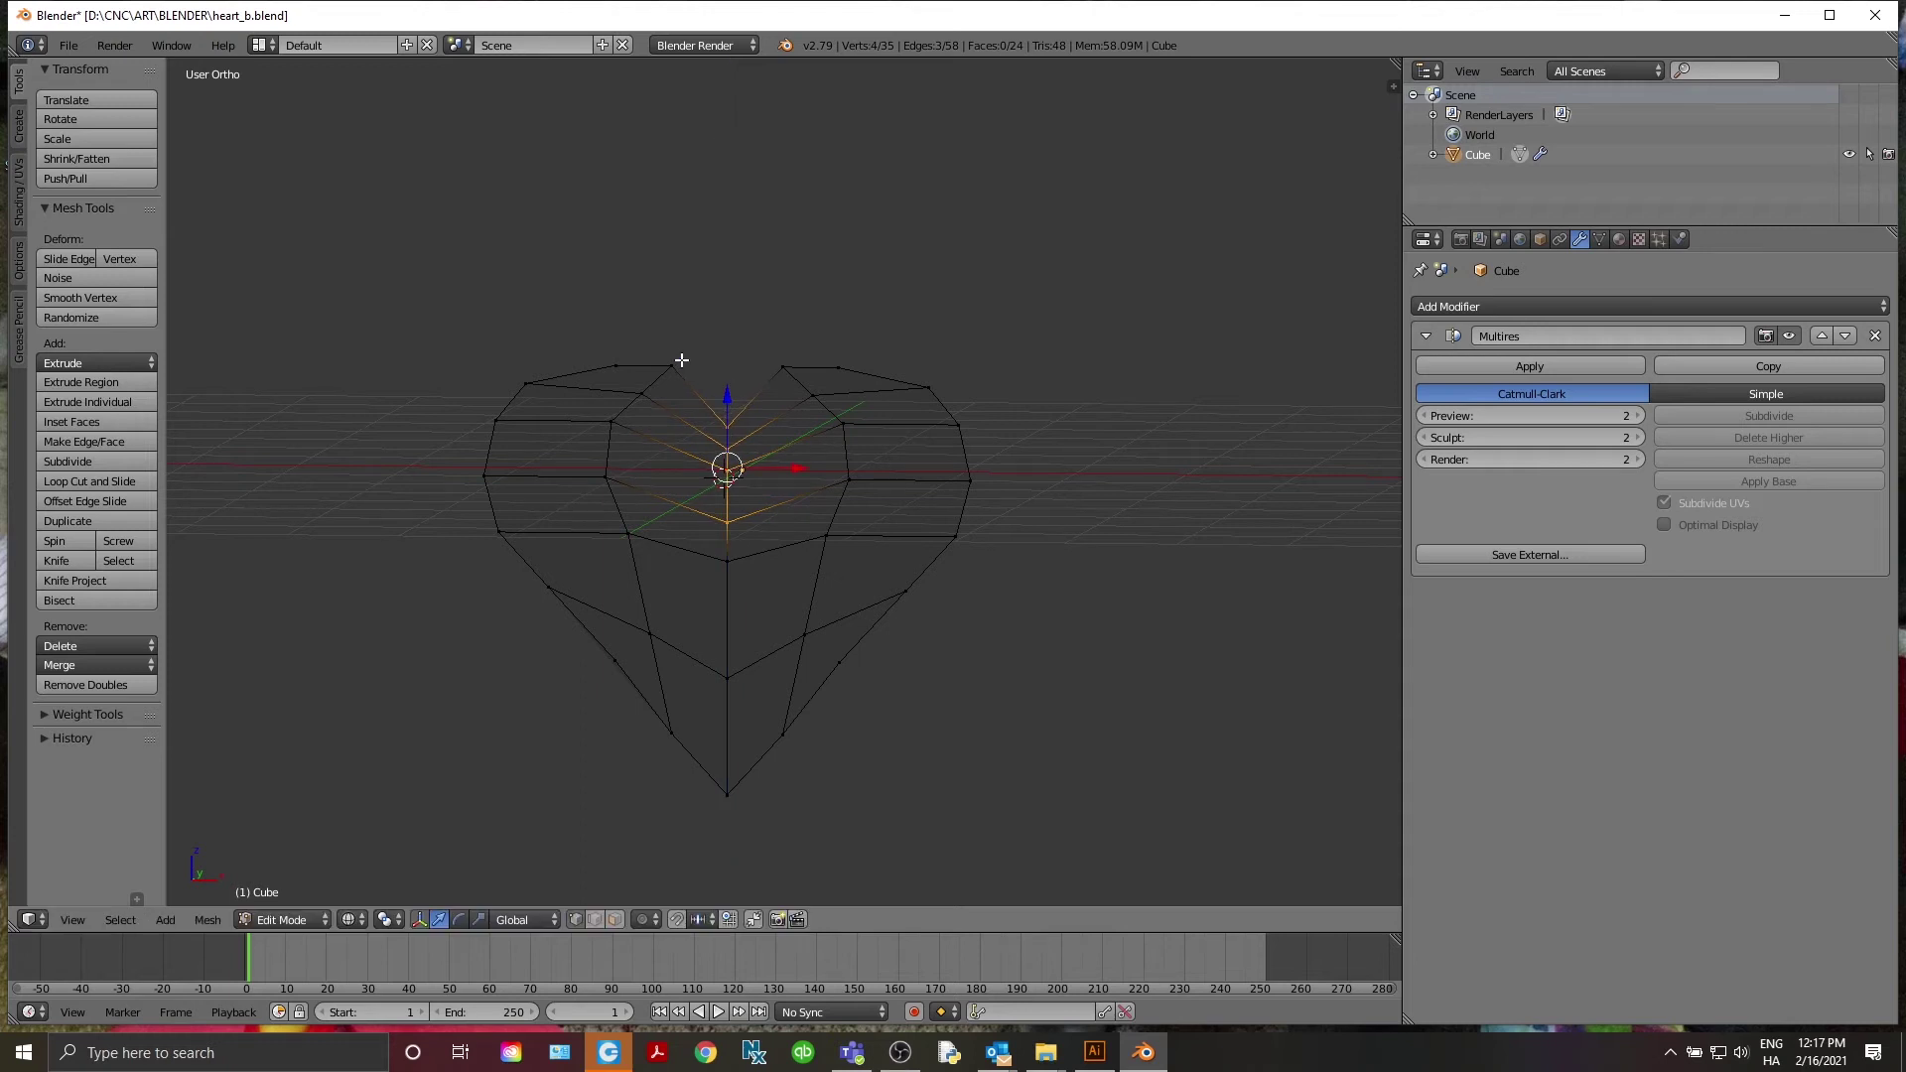
# Add a centred vertical loop cut in the column on each side of the heart's centre line
pyautogui.hotkey('ctrl', 'r')
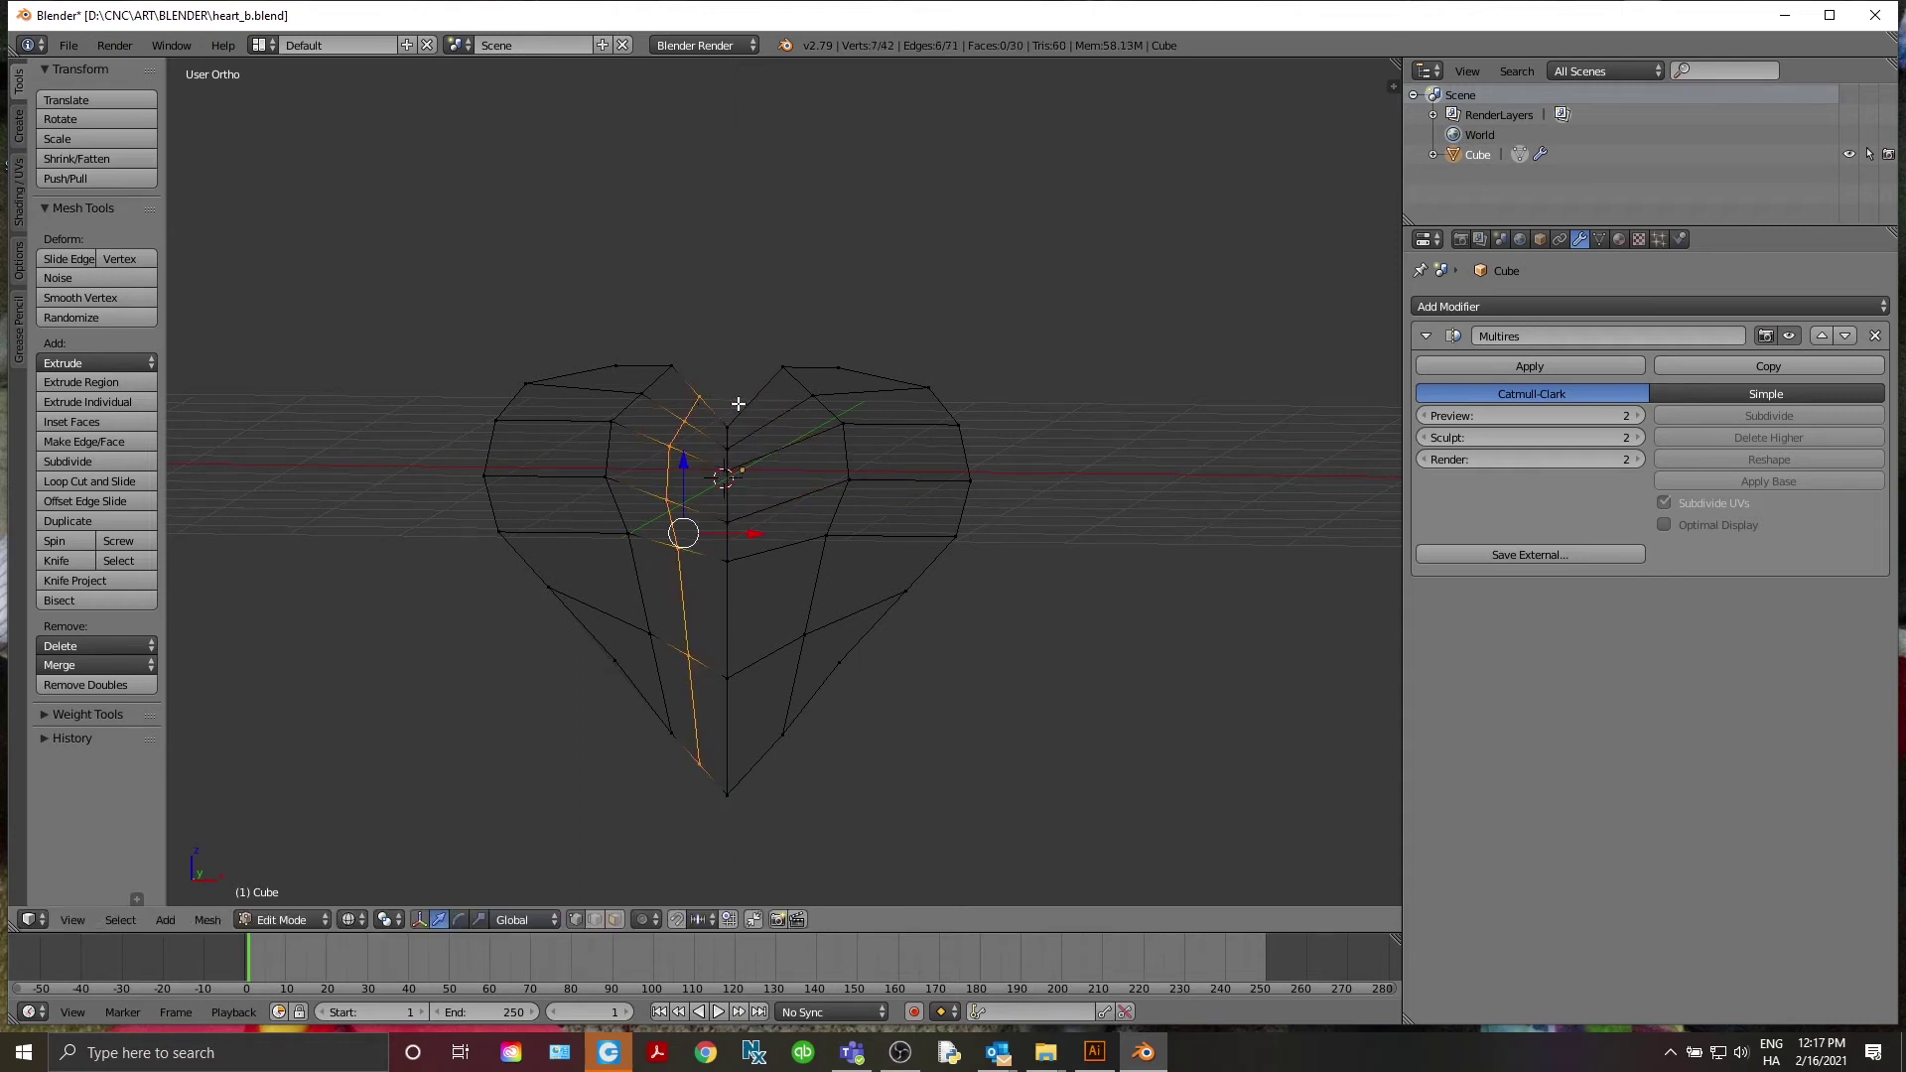
pyautogui.click(760, 404)
pyautogui.click(761, 404)
# Raise the top vertices of the two new vertical loops slightly along Z and rescale their spacing along X
pyautogui.rightClick(754, 399)
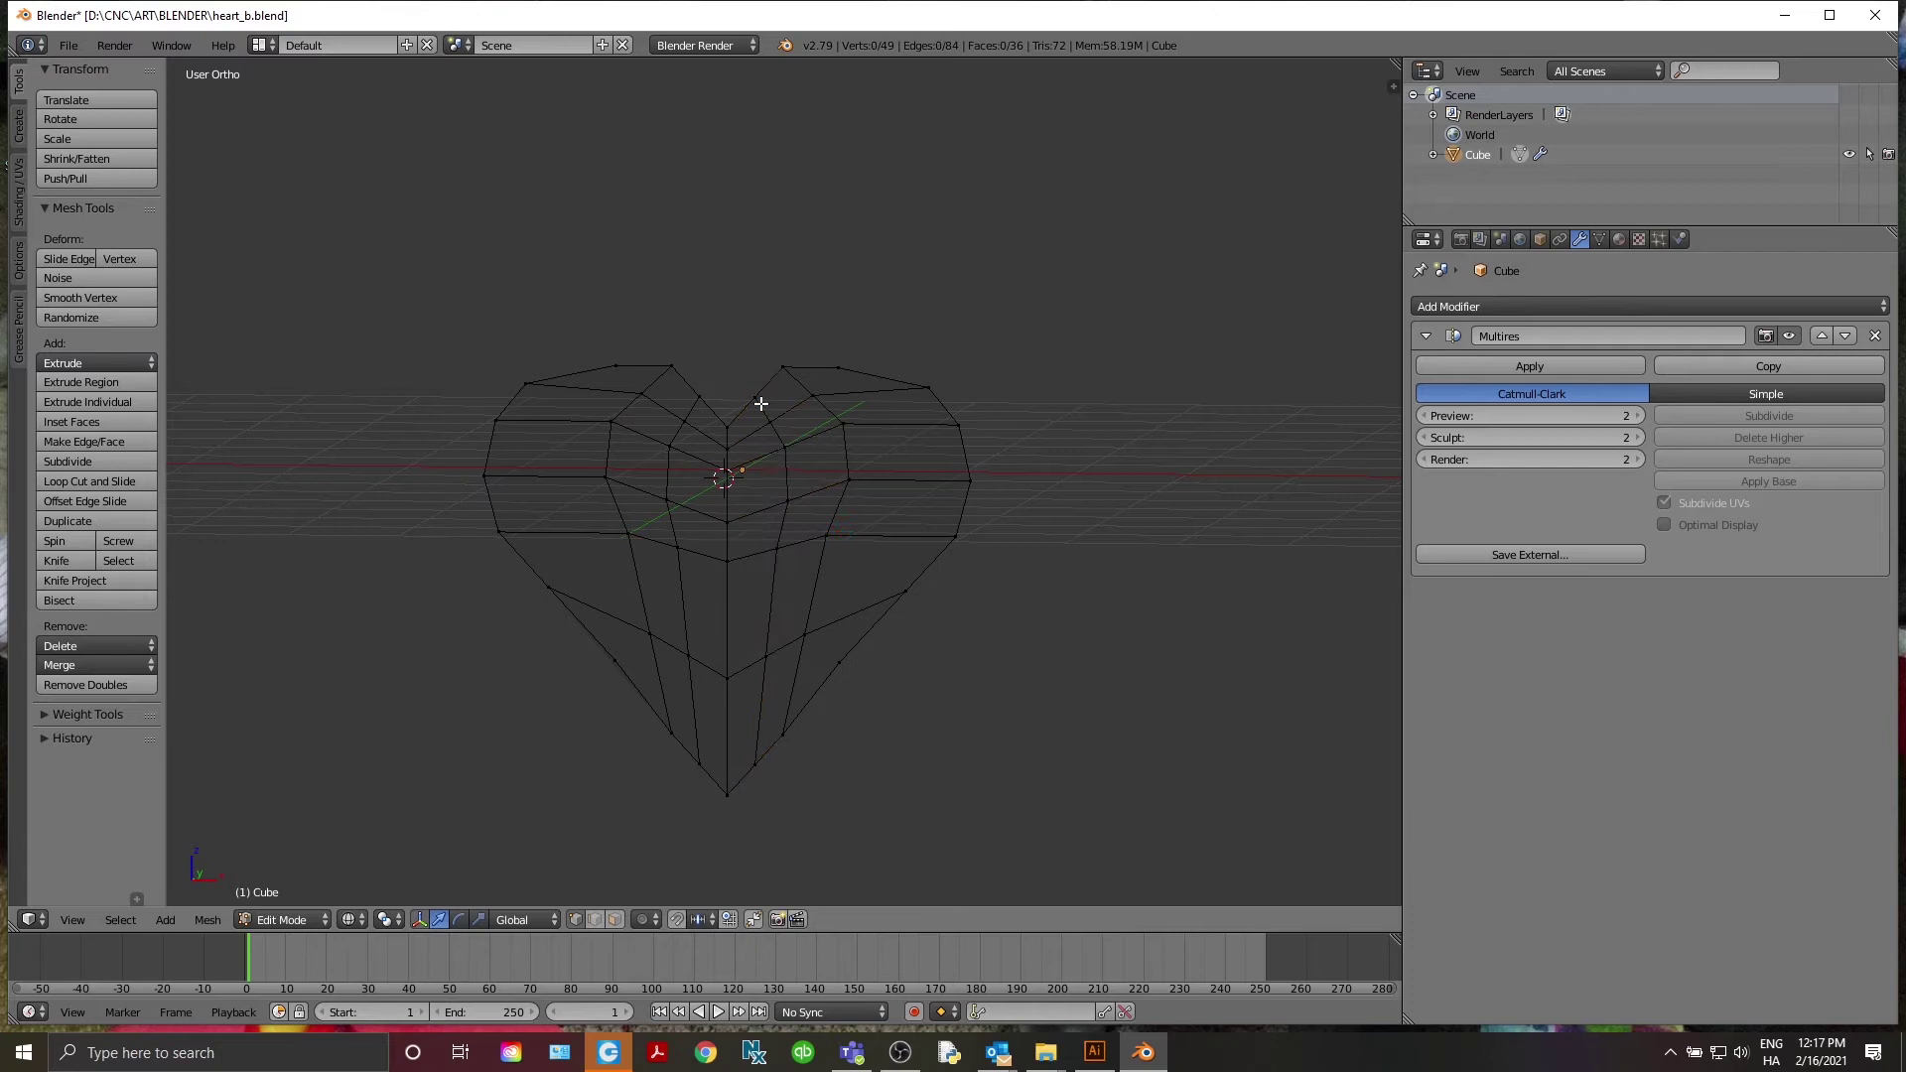
pyautogui.keyDown('shift'); pyautogui.rightClick(710, 392); pyautogui.keyUp('shift')
pyautogui.moveTo(726, 335); pyautogui.dragTo(729, 322)
pyautogui.press('s')
pyautogui.press('x')
pyautogui.click(891, 411)
# Add a centred horizontal loop cut in the row just below the heart's lobes and check the smoothed shape in Object Mode
pyautogui.hotkey('ctrl', 'r')
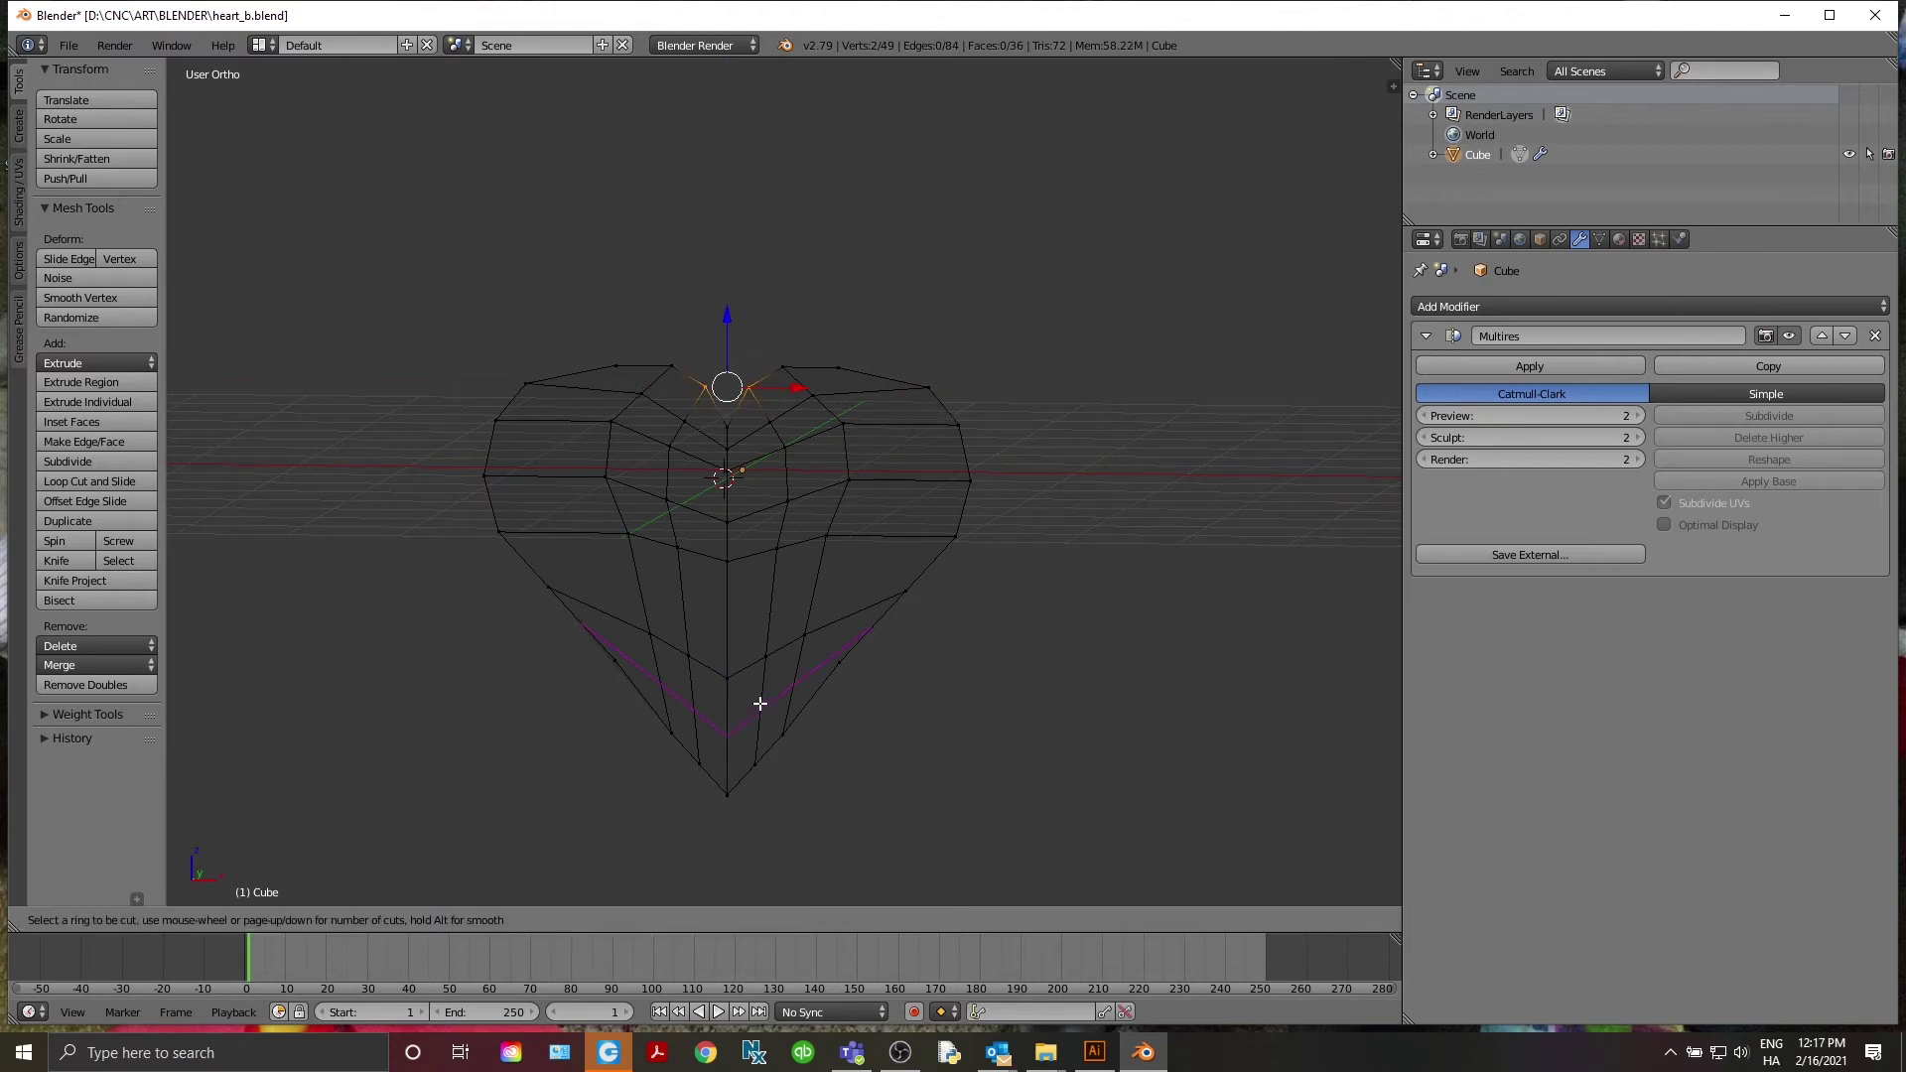
pyautogui.click(770, 612)
pyautogui.rightClick(769, 613)
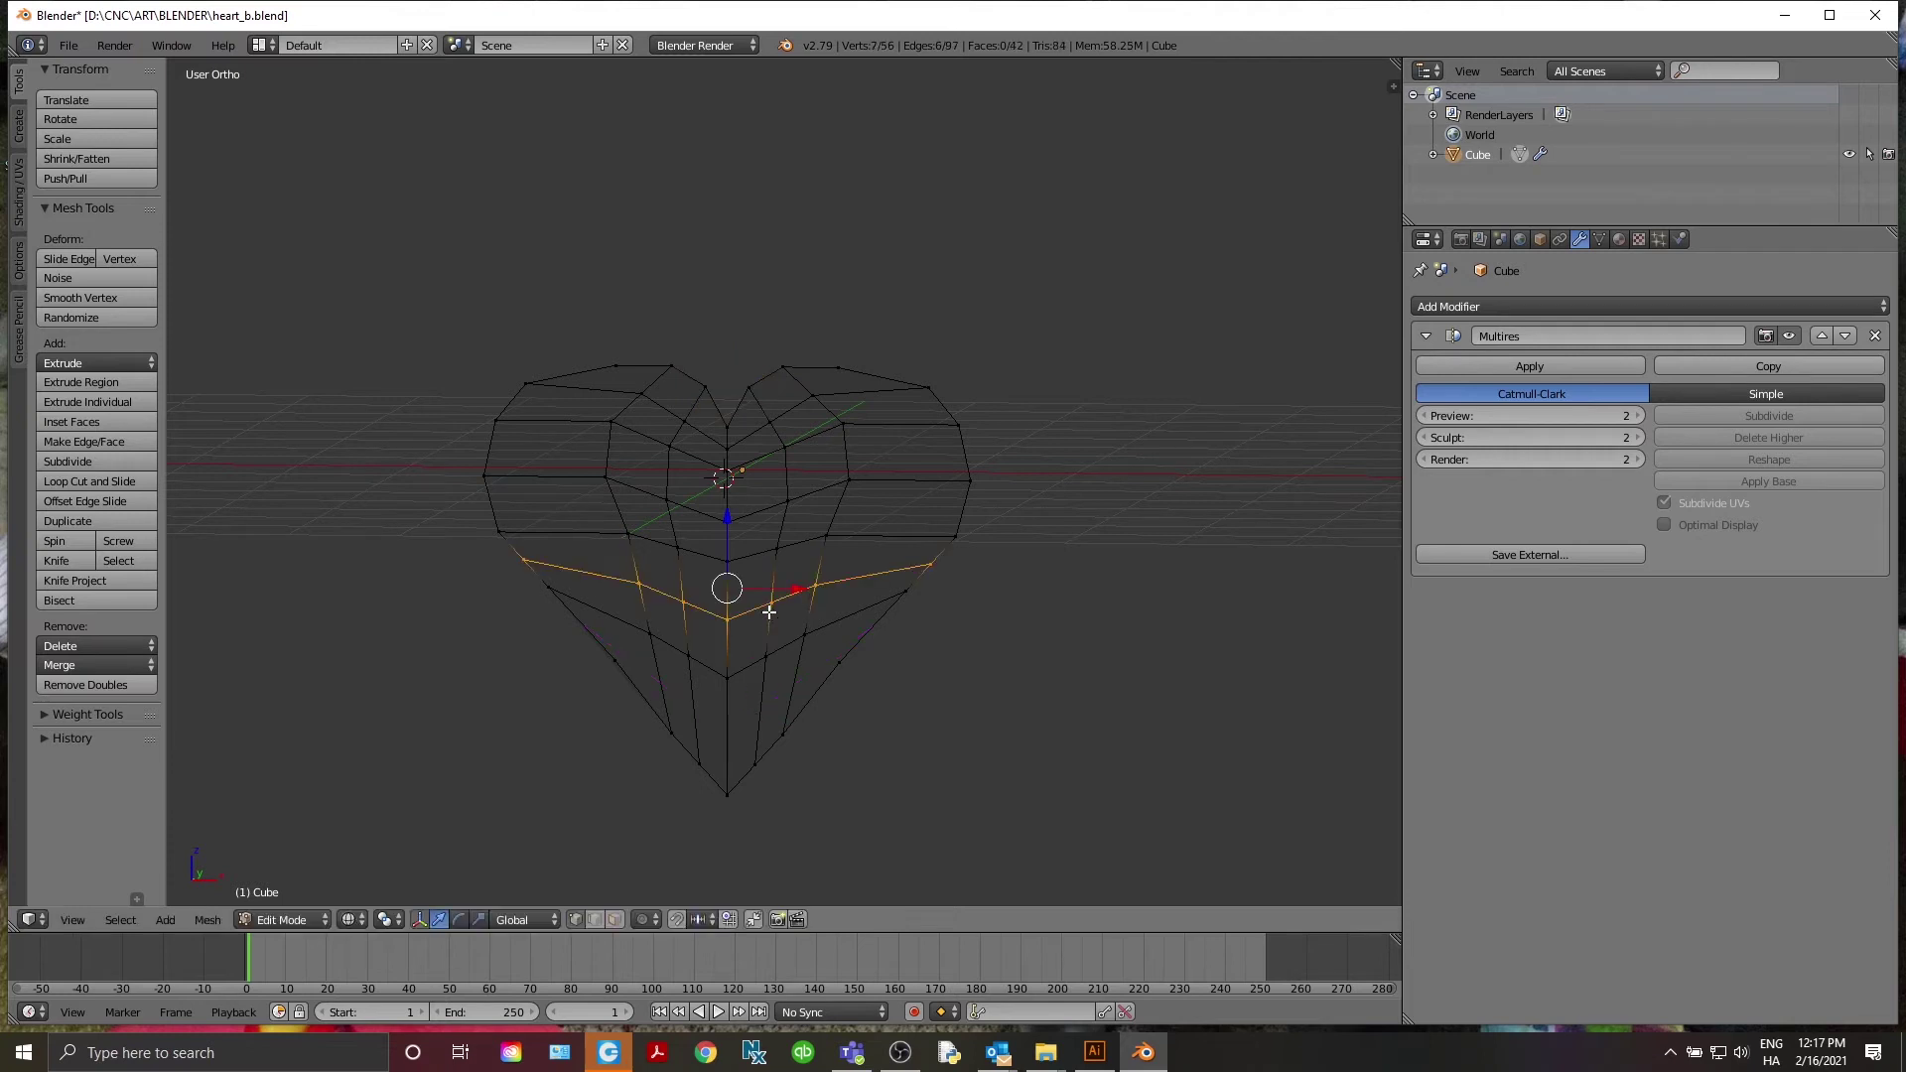
pyautogui.press('Tab')
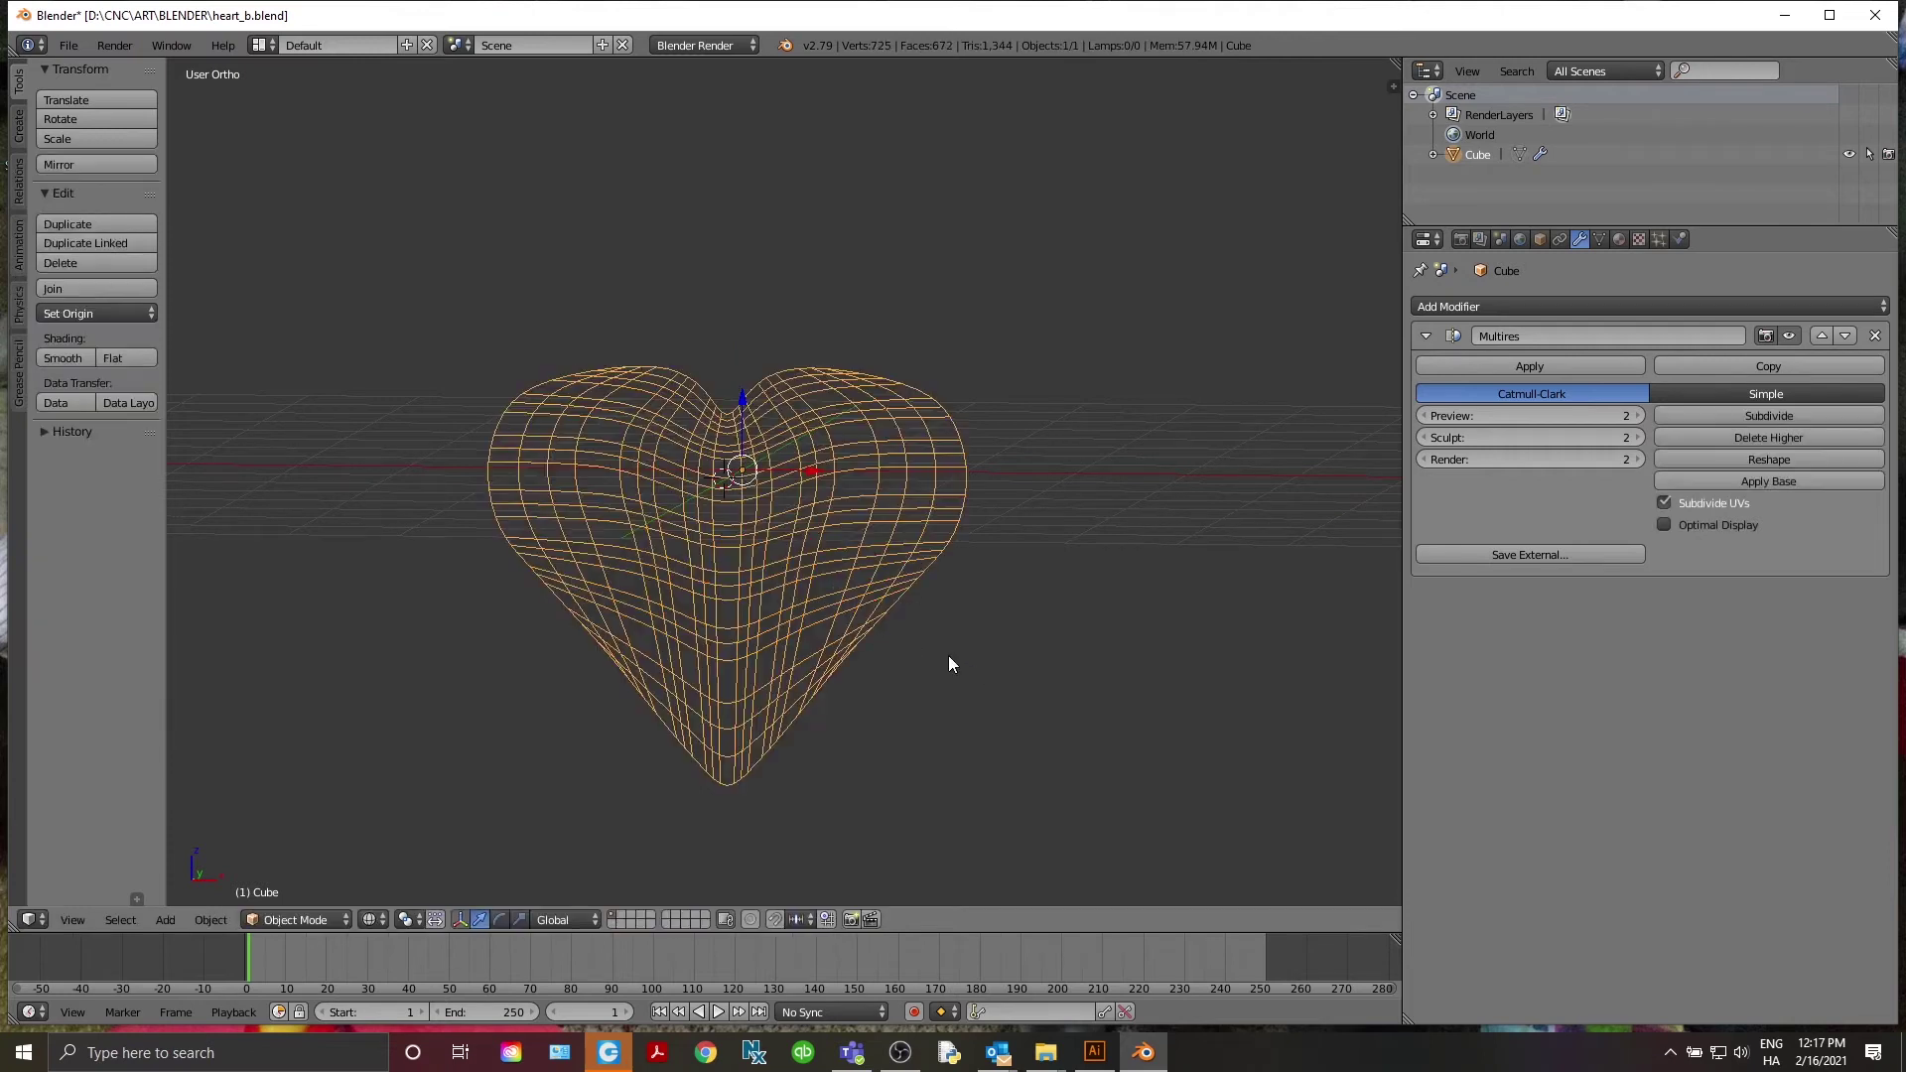
pyautogui.press('Tab')
pyautogui.press('Tab')
pyautogui.press('Tab')
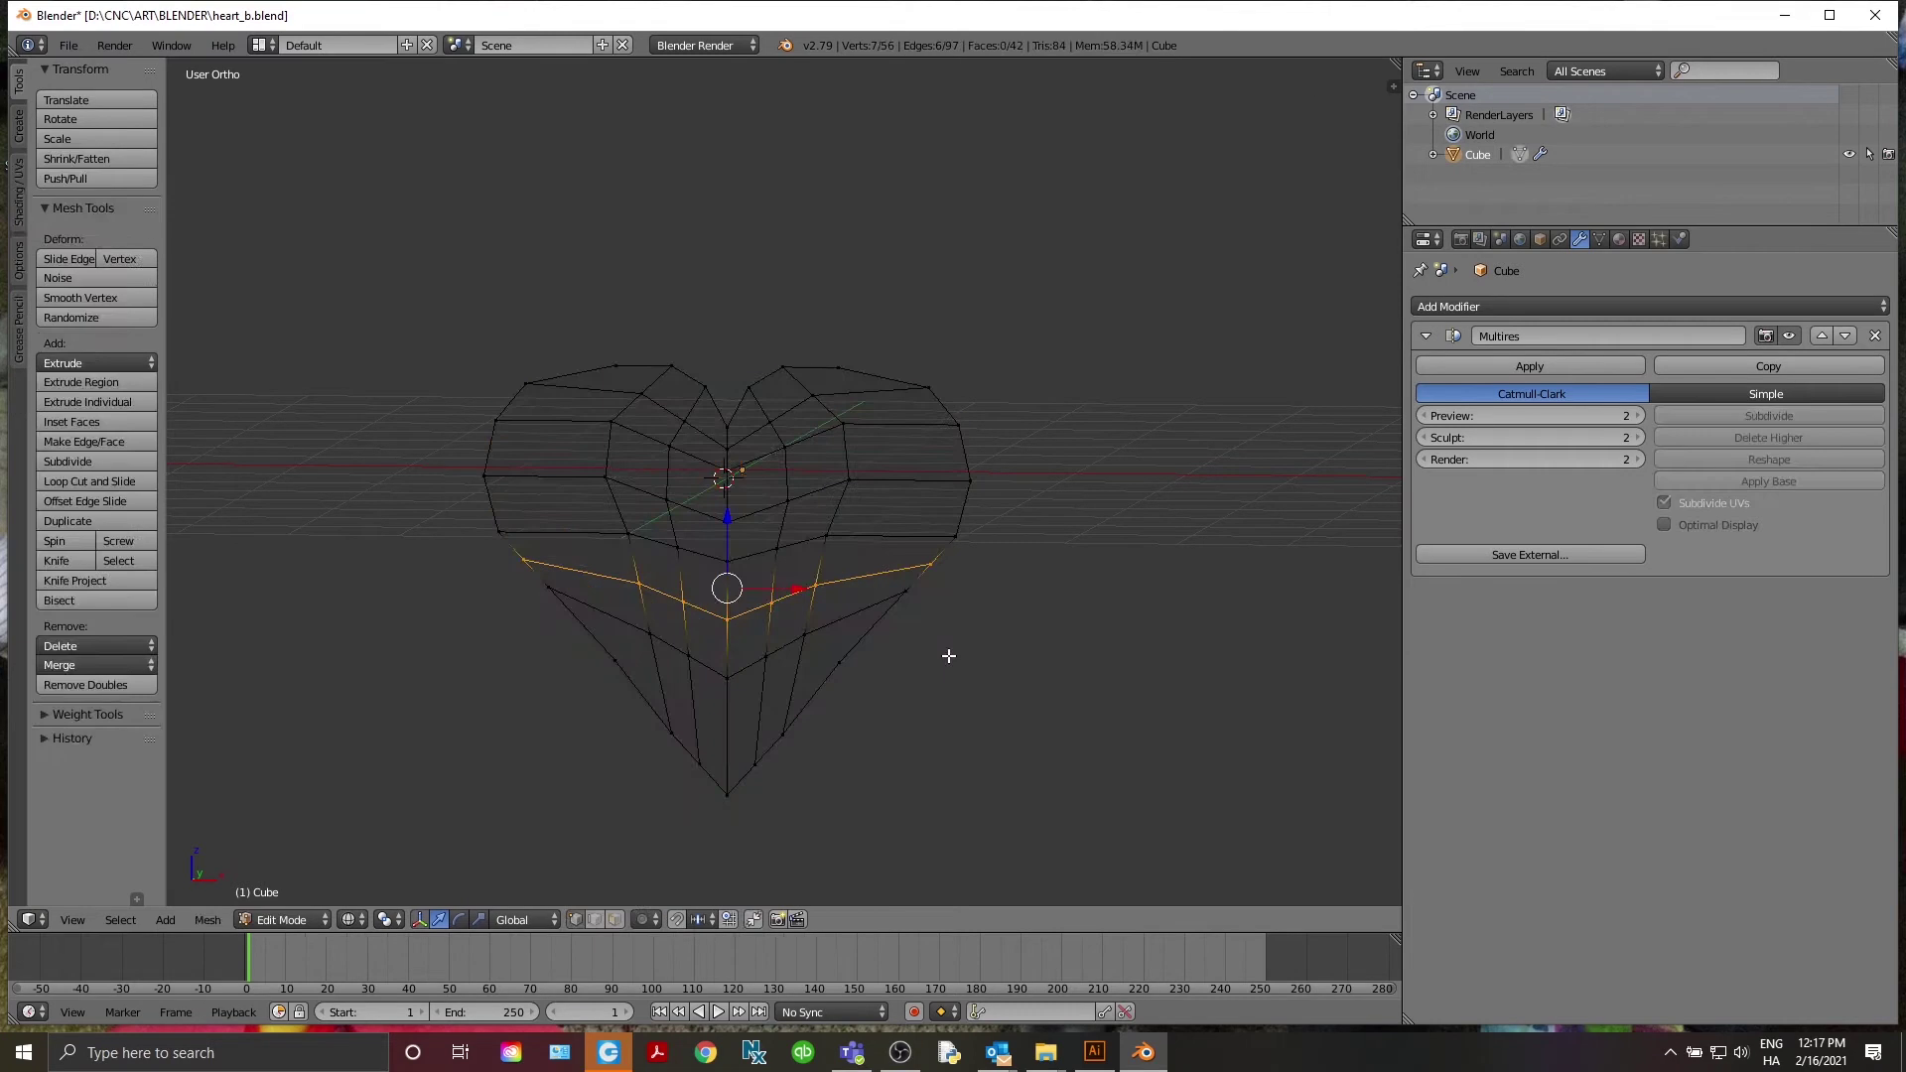
# Raise the top vertices of both heart lobes along Z to form two peaks
pyautogui.rightClick(617, 367)
pyautogui.keyDown('shift'); pyautogui.rightClick(842, 366); pyautogui.keyUp('shift')
pyautogui.moveTo(720, 294); pyautogui.dragTo(719, 274)
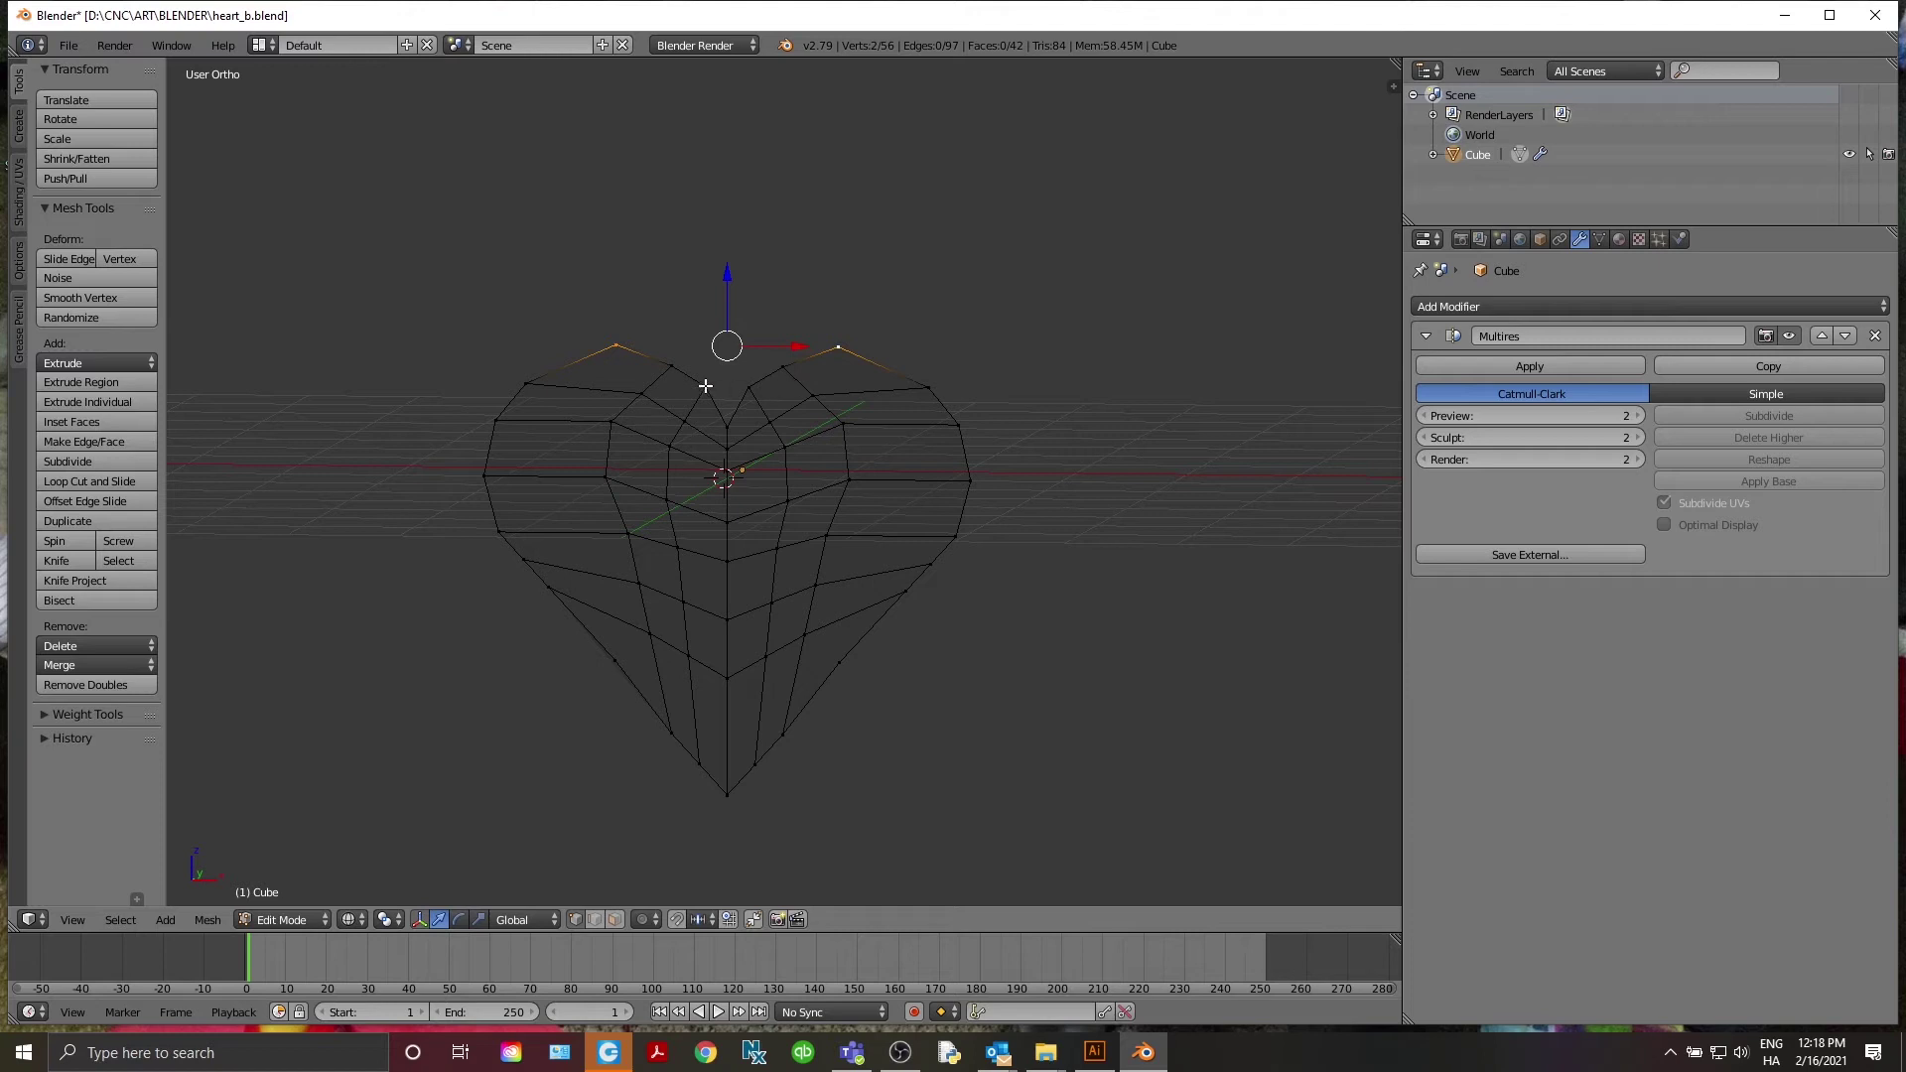
# Add a centred loop cut between the top two rows and widen its outermost vertices along X by about 1.16
pyautogui.hotkey('ctrl', 'r')
pyautogui.click(592, 363)
pyautogui.rightClick(592, 363)
pyautogui.press('a')
pyautogui.rightClick(570, 363)
pyautogui.keyDown('shift'); pyautogui.rightClick(884, 366); pyautogui.keyUp('shift')
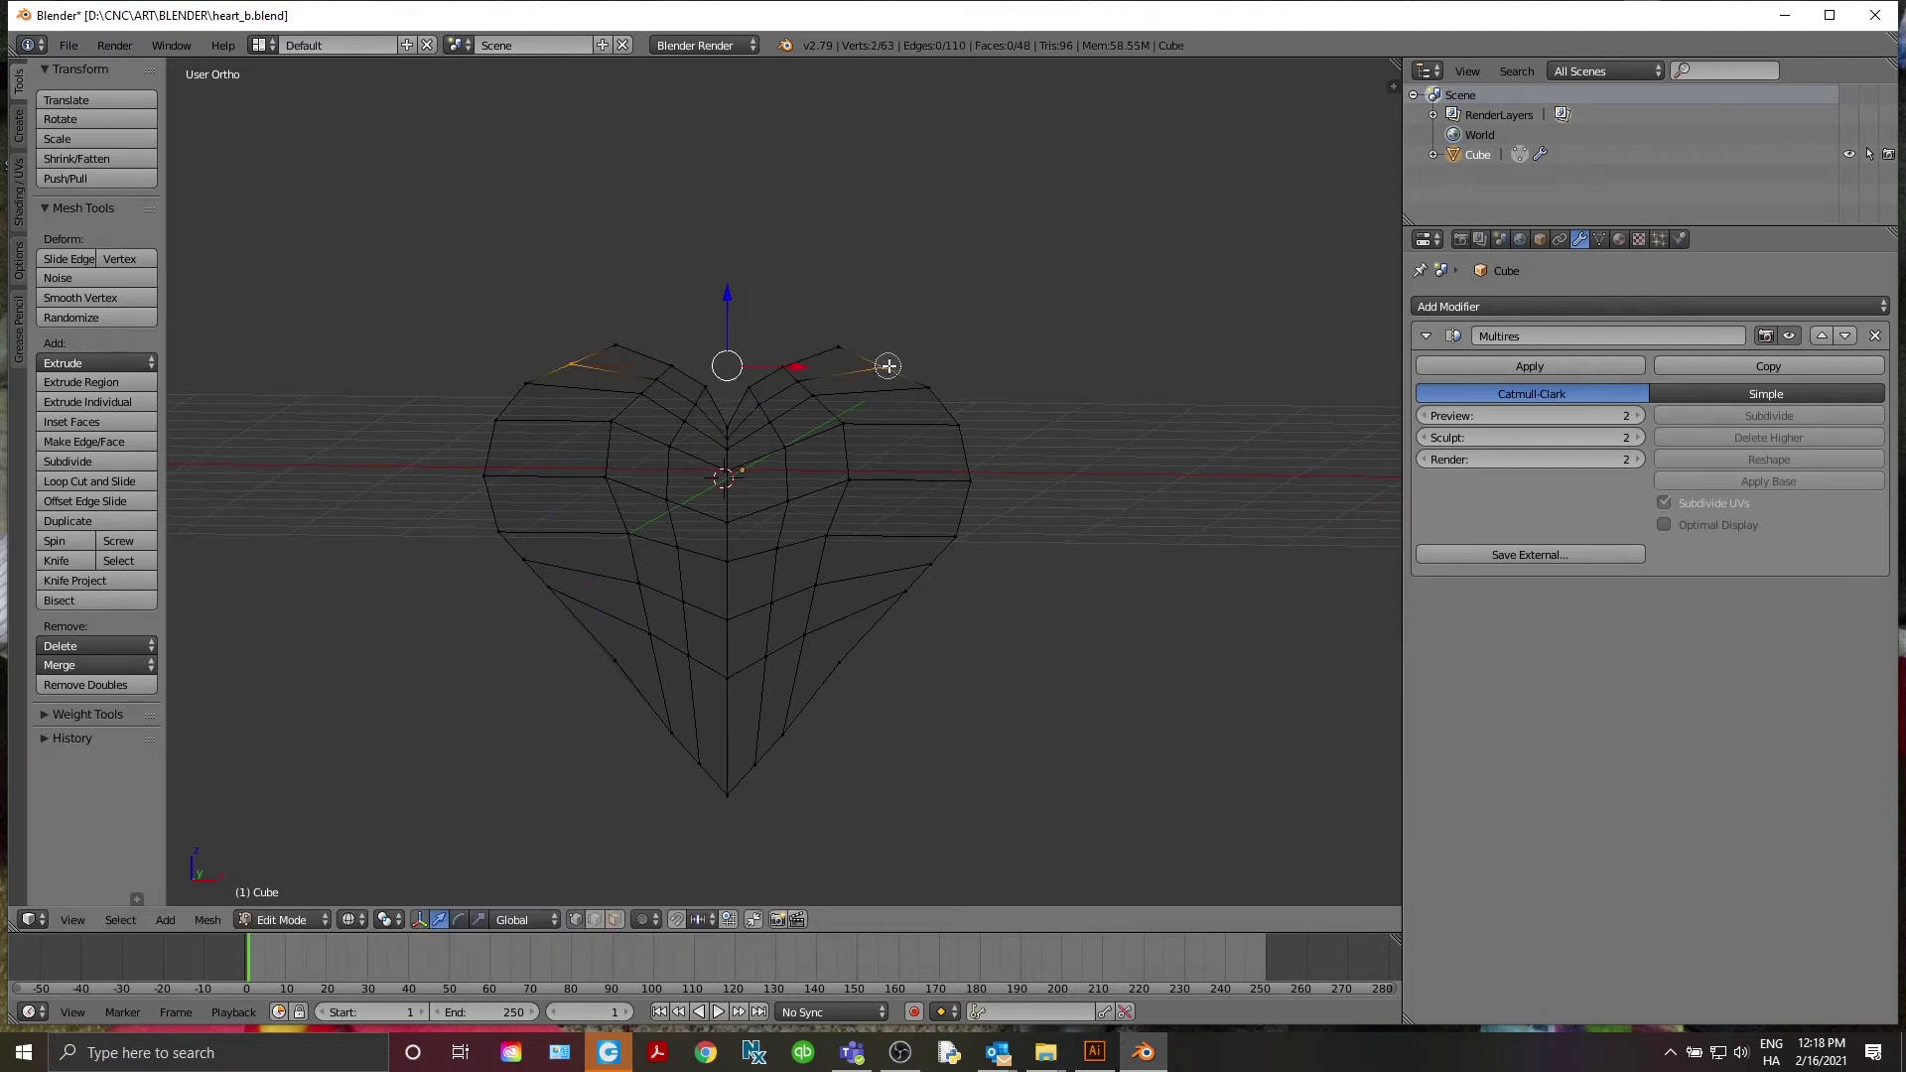
pyautogui.press('s')
pyautogui.press('x')
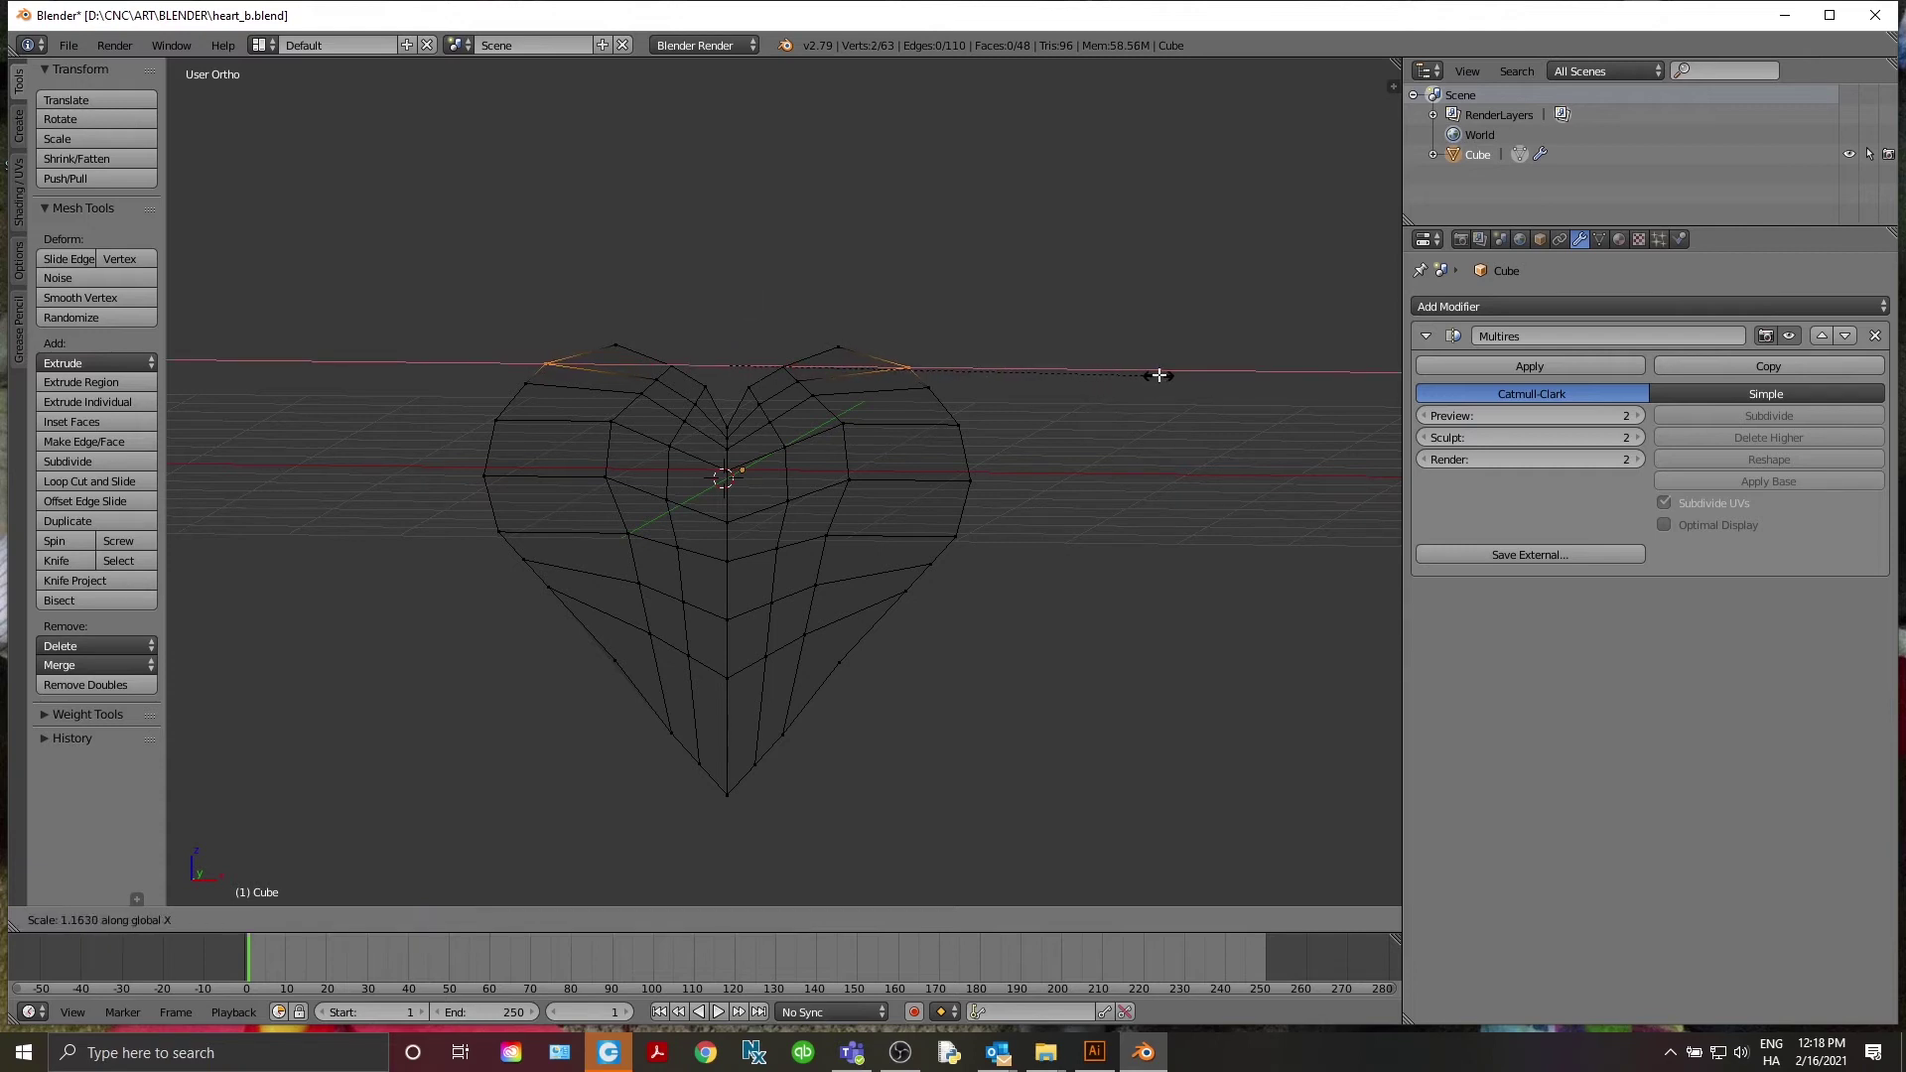
pyautogui.click(1148, 371)
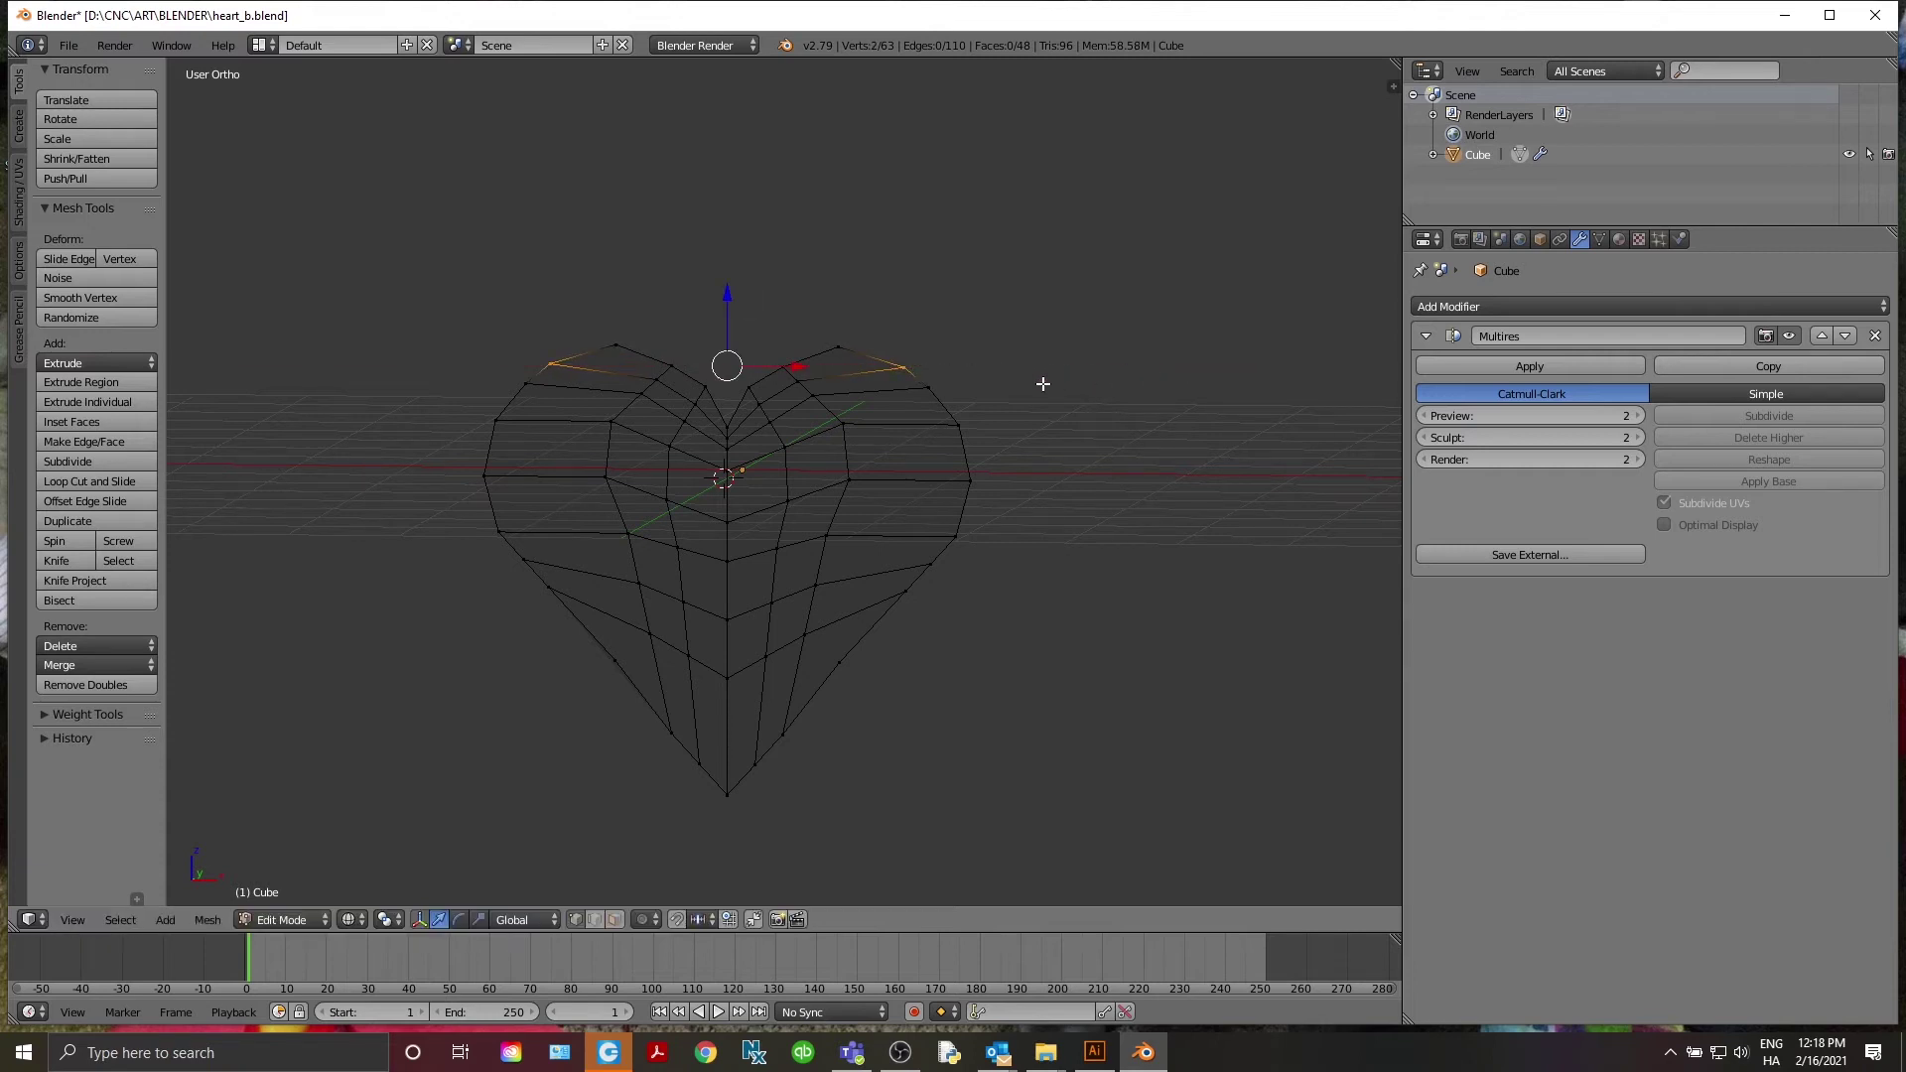
# Lower the peak vertices of both lobes slightly along Z and check the rounded outline in Object Mode
pyautogui.rightClick(616, 345)
pyautogui.keyDown('shift'); pyautogui.rightClick(829, 341); pyautogui.keyUp('shift')
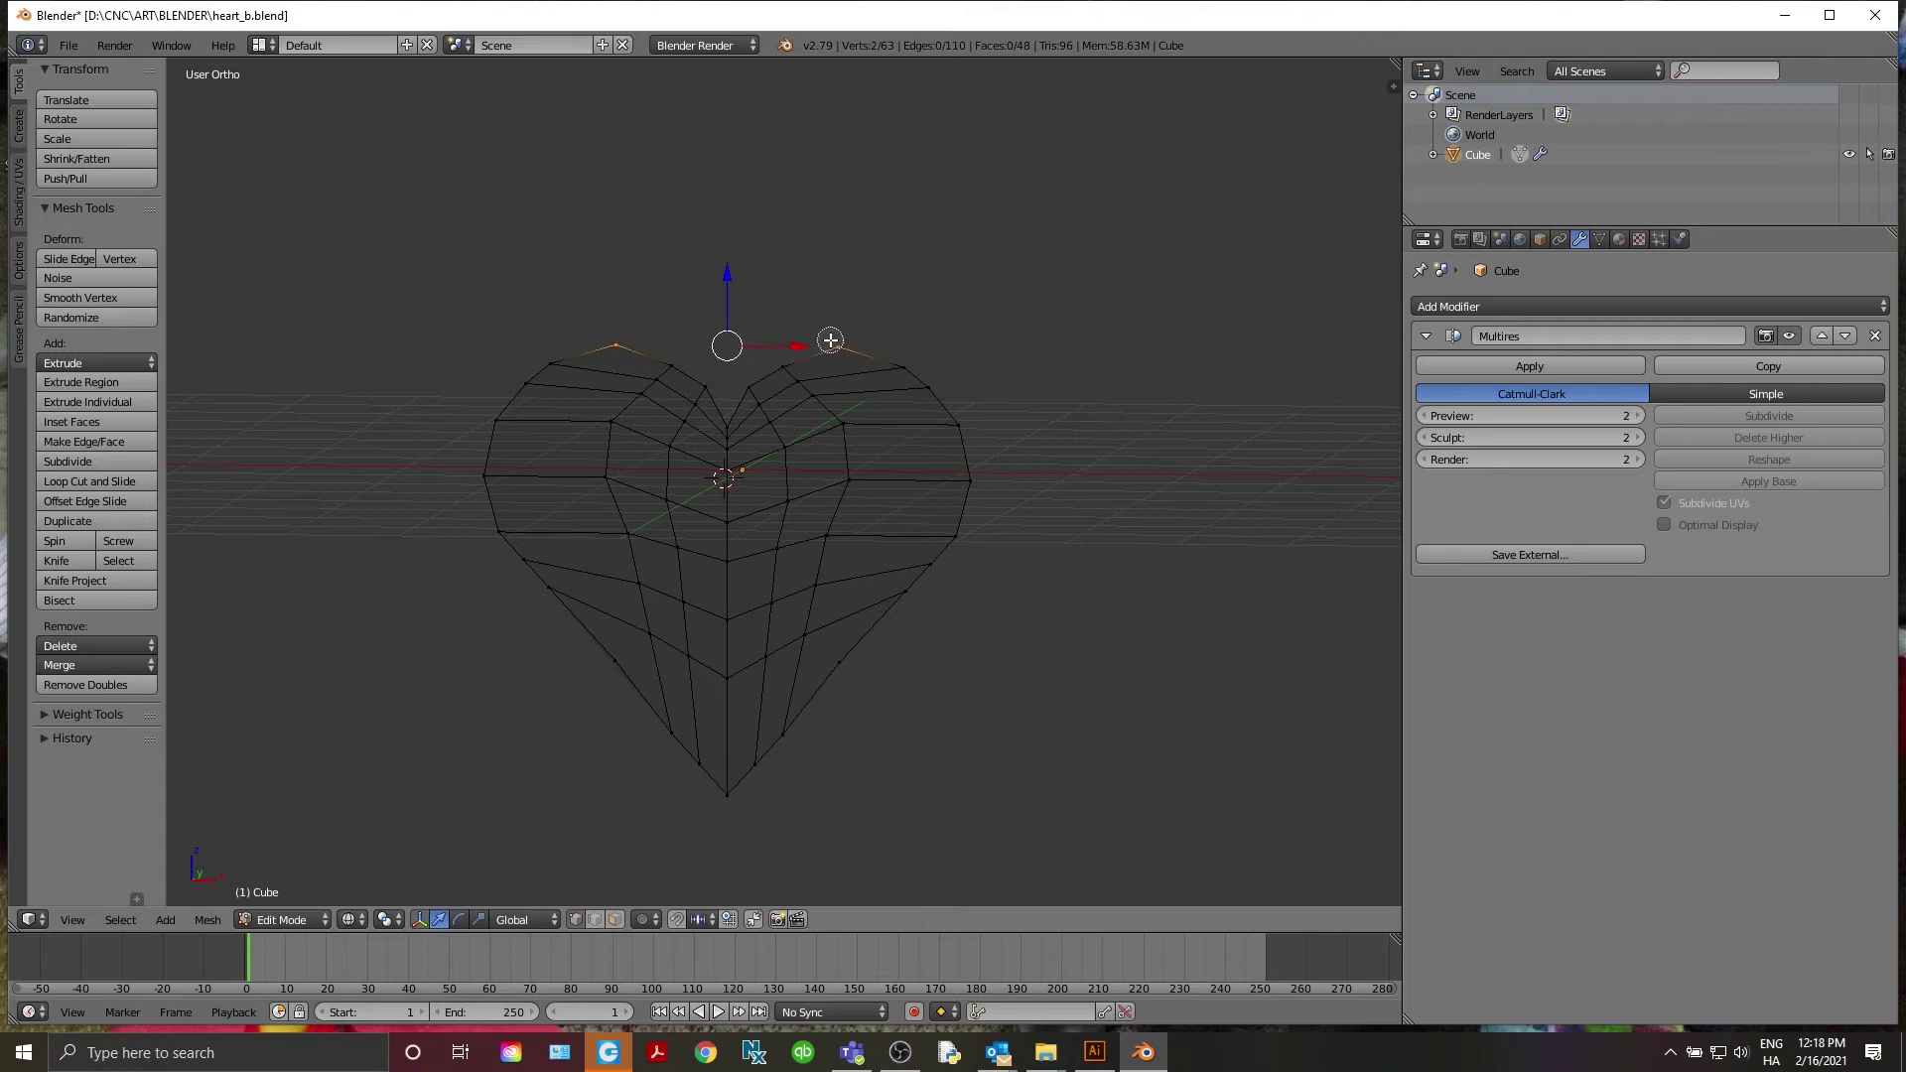
pyautogui.moveTo(728, 279); pyautogui.dragTo(729, 289)
pyautogui.press('Tab')
pyautogui.moveTo(1187, 480); pyautogui.dragTo(1044, 532, button='middle')
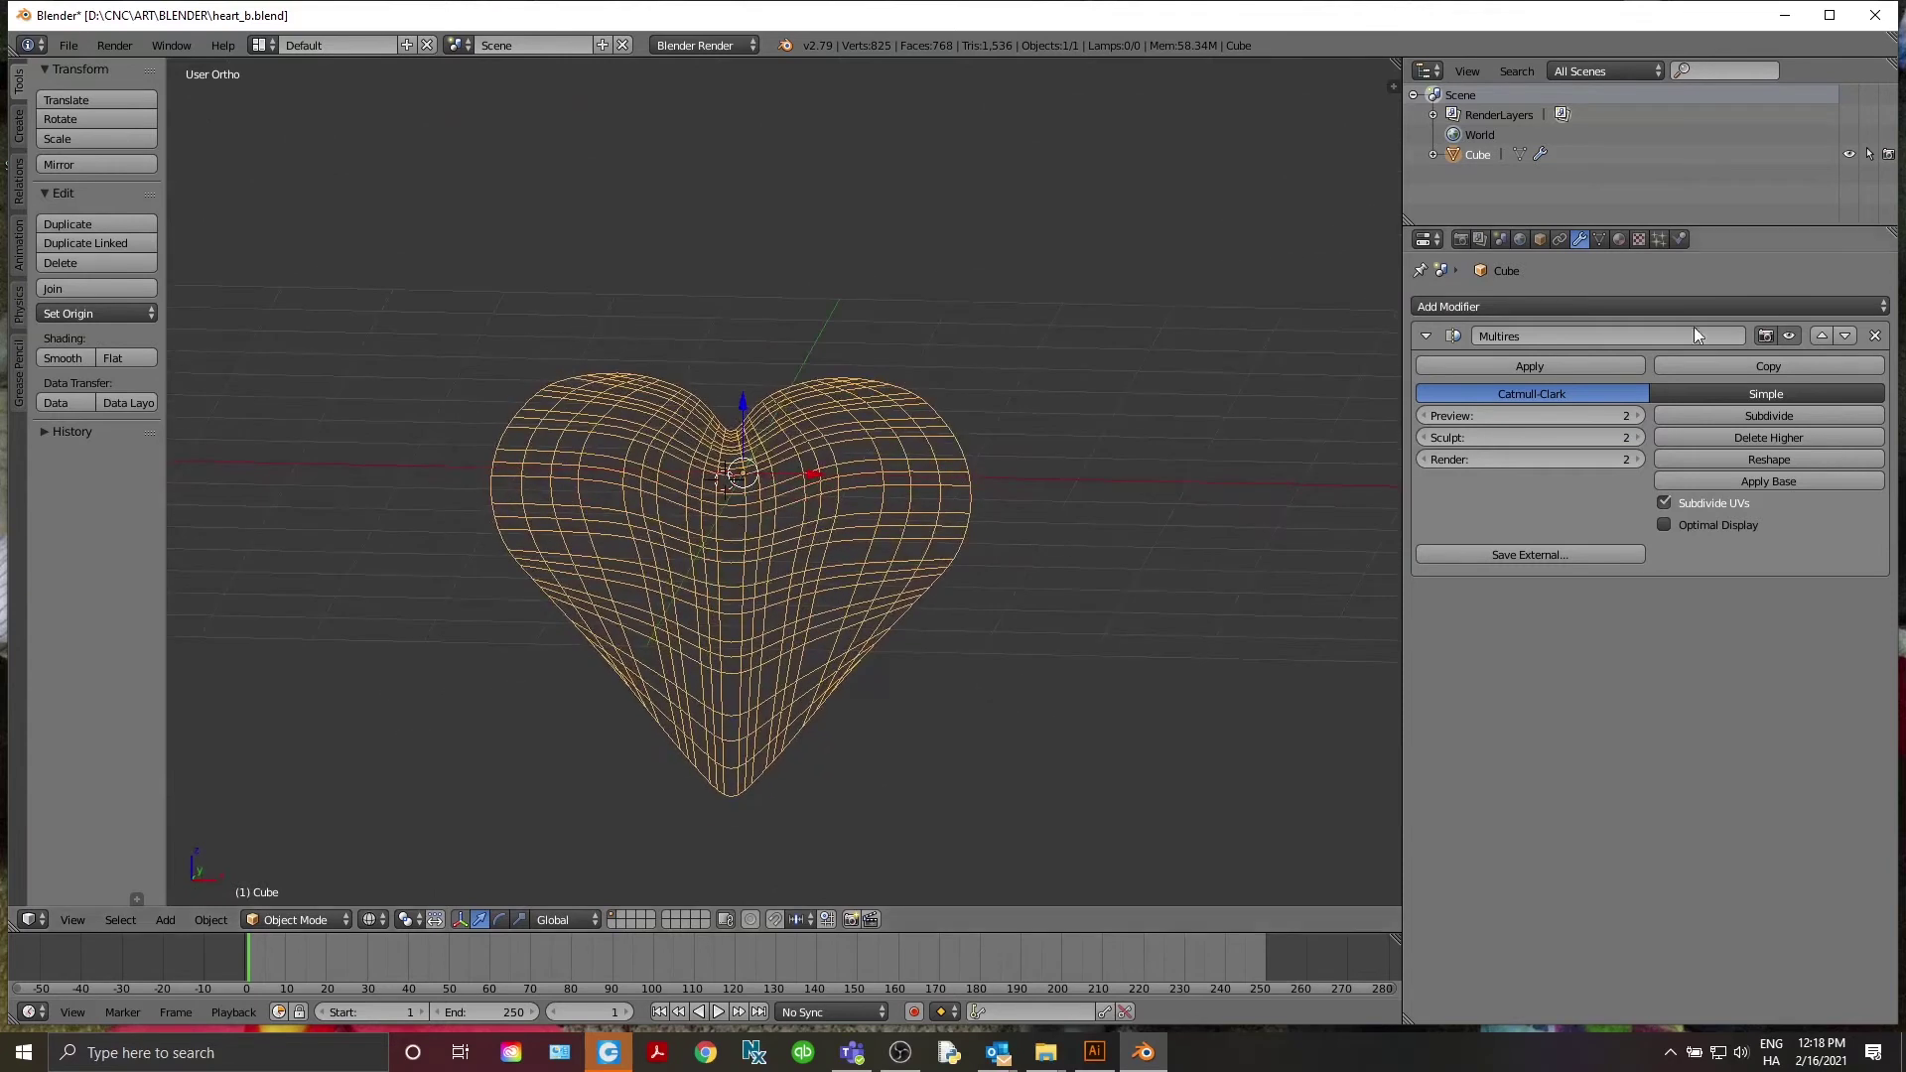
# Add a Triangulate modifier to the heart and inspect the triangulated wireframe
pyautogui.click(1516, 305)
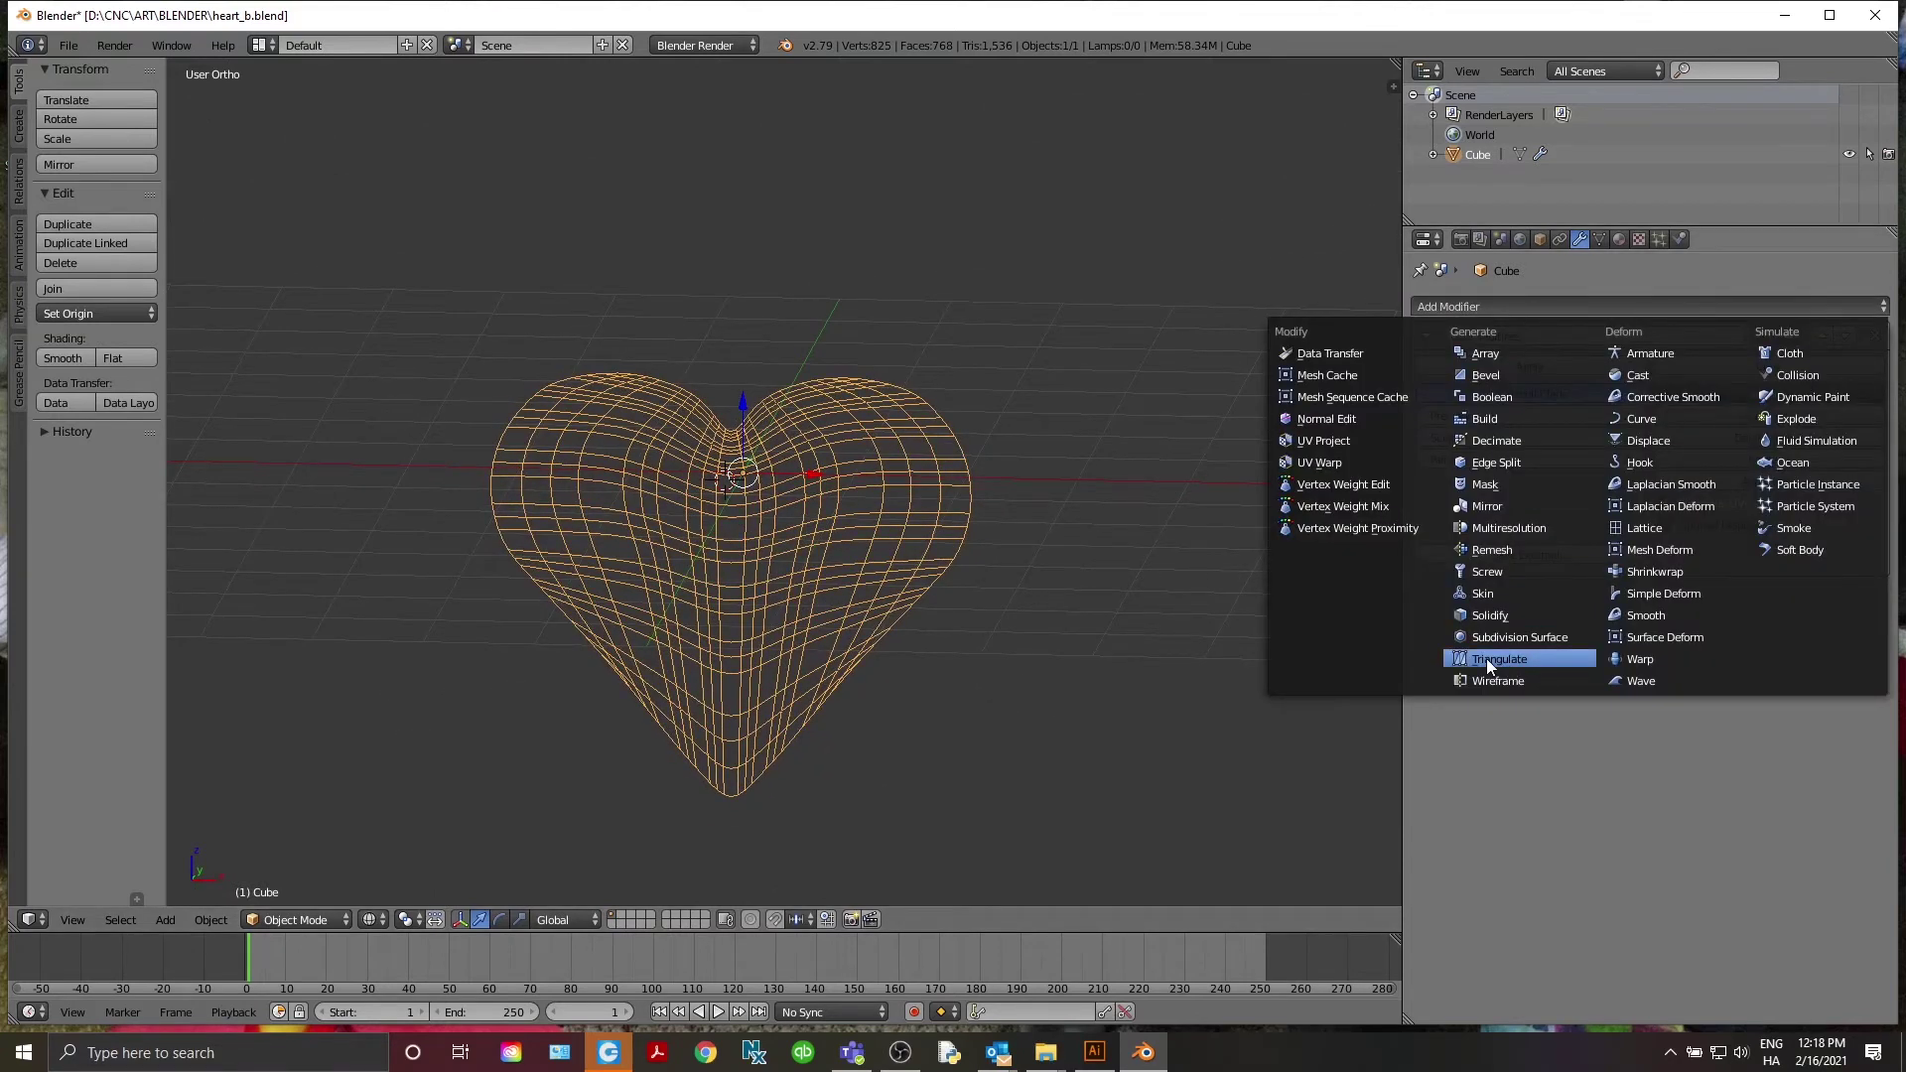
pyautogui.click(1486, 658)
pyautogui.moveTo(962, 704); pyautogui.dragTo(1034, 589, button='middle')
pyautogui.moveTo(996, 594); pyautogui.dragTo(1039, 594, button='middle')
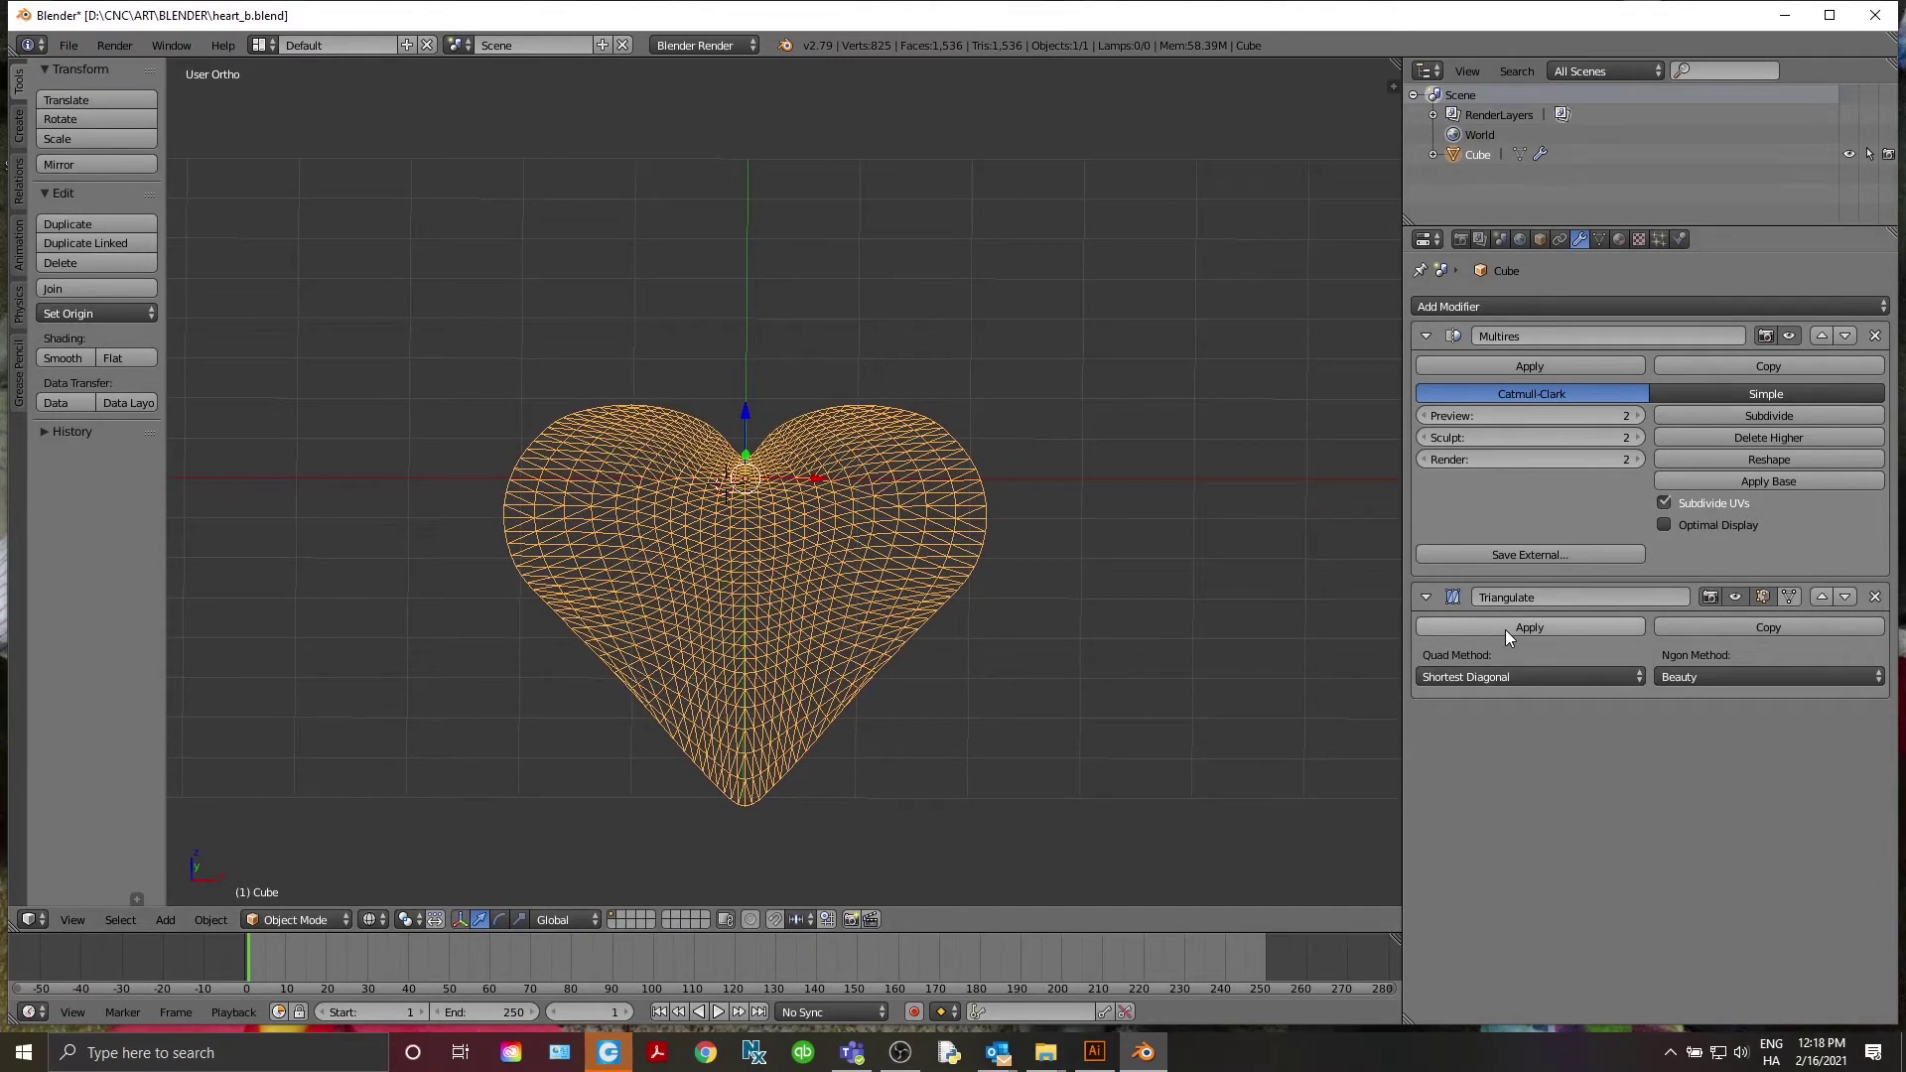
# Apply the Multiresolution modifier and the Triangulate modifier to the heart mesh
pyautogui.click(1530, 366)
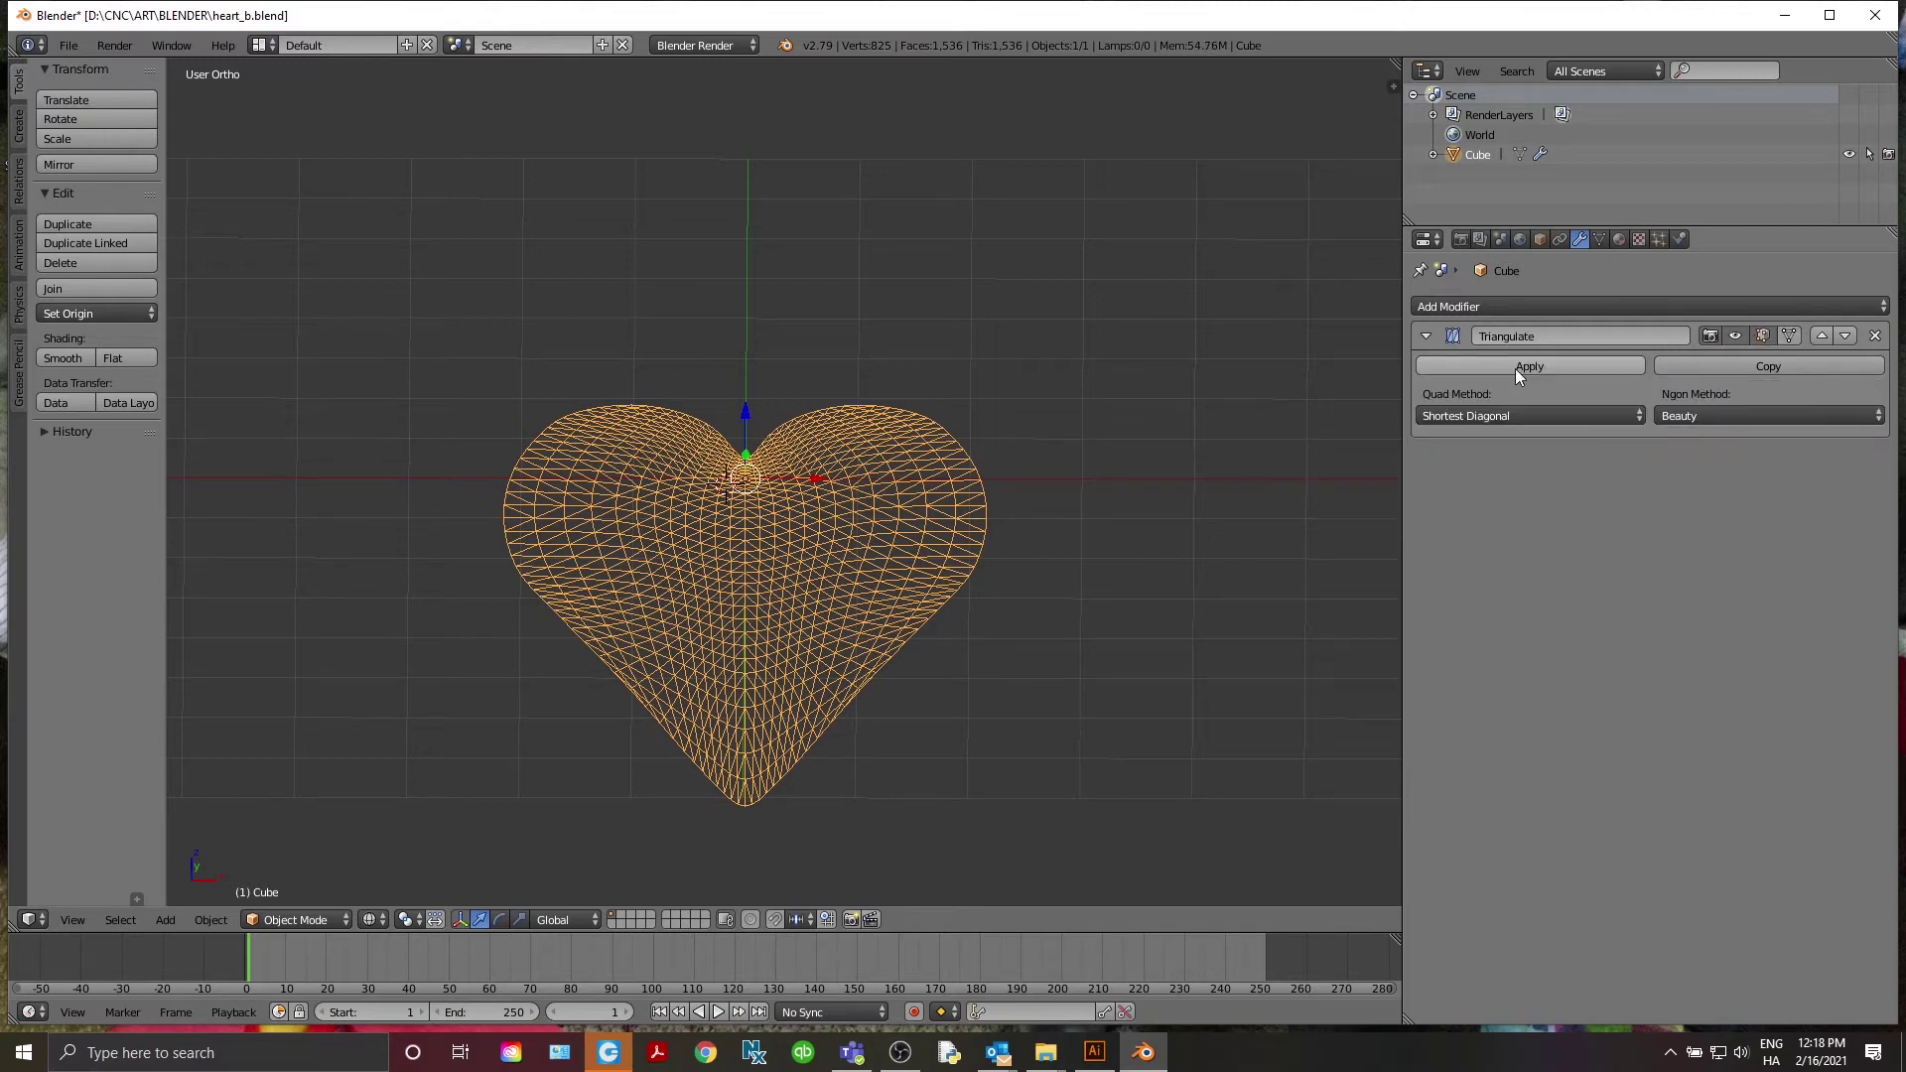
pyautogui.click(1515, 367)
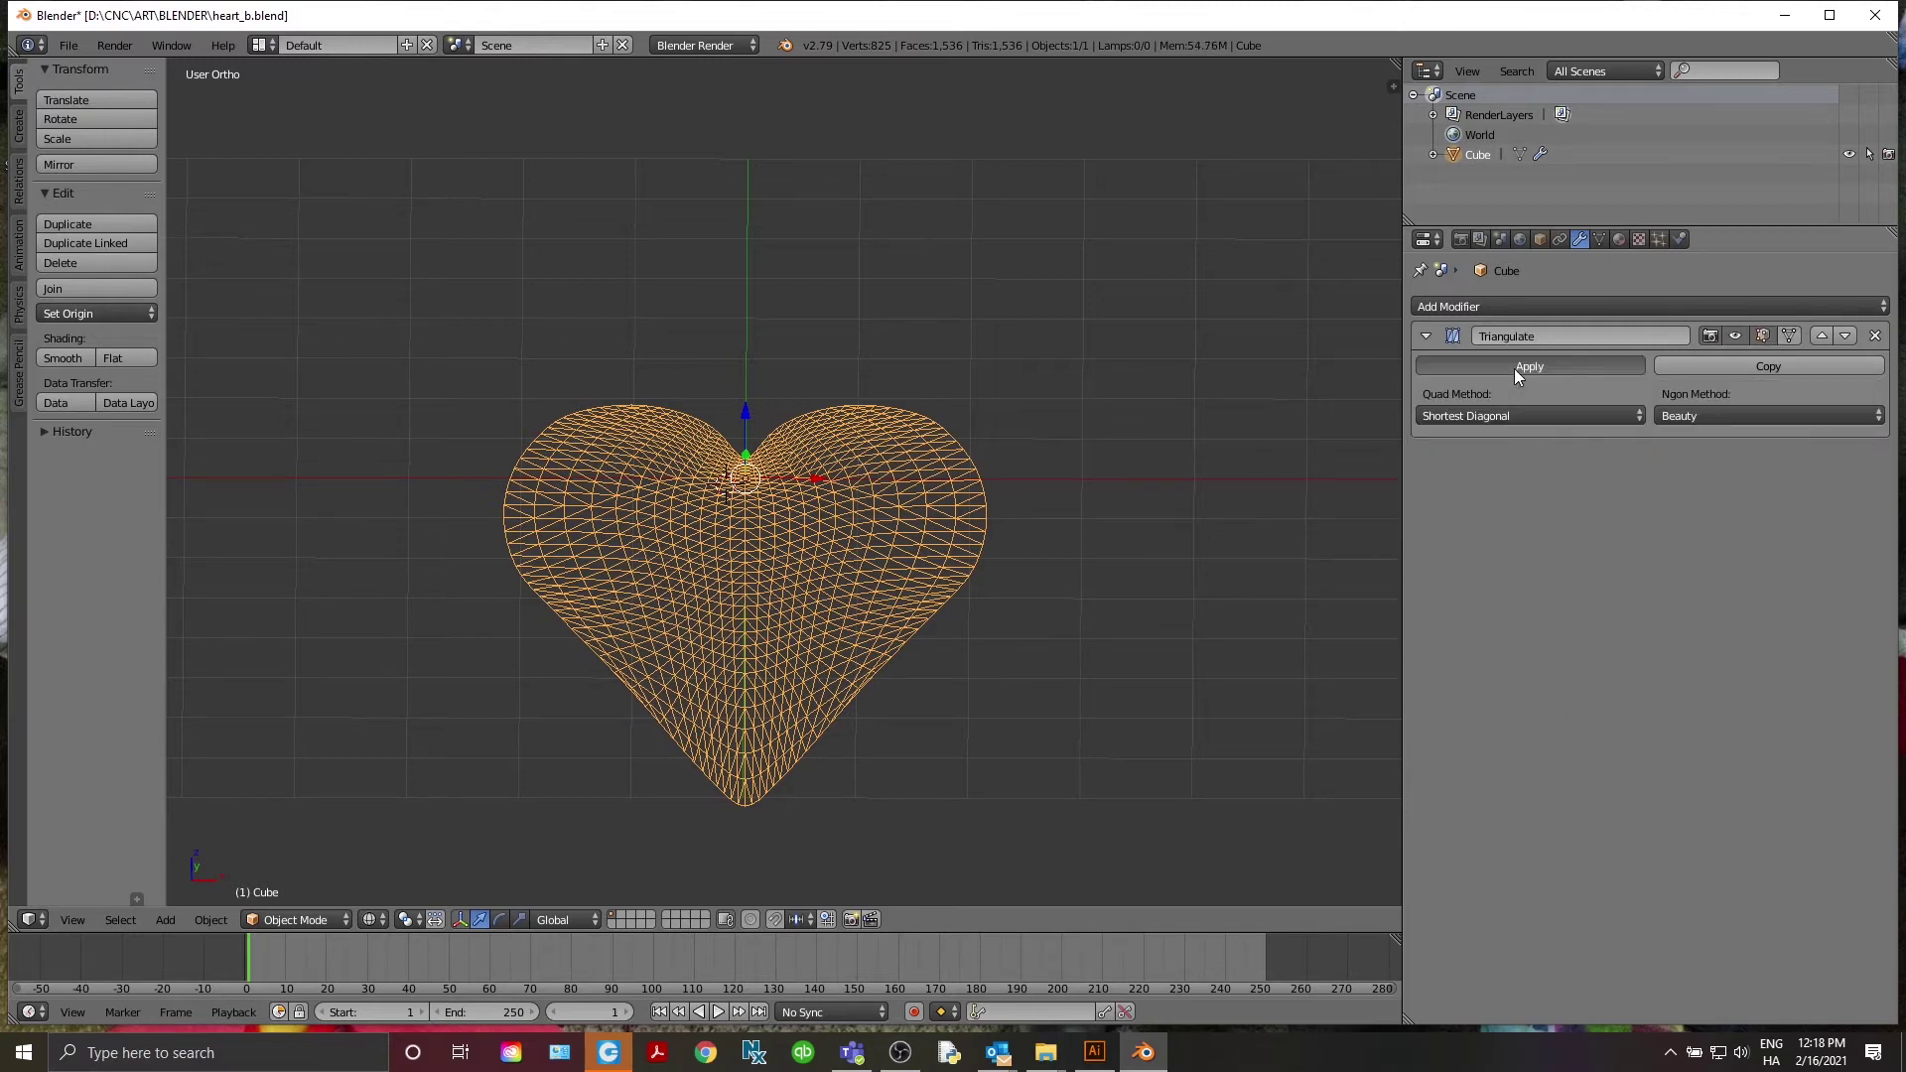
pyautogui.moveTo(997, 704); pyautogui.dragTo(896, 711, button='middle')
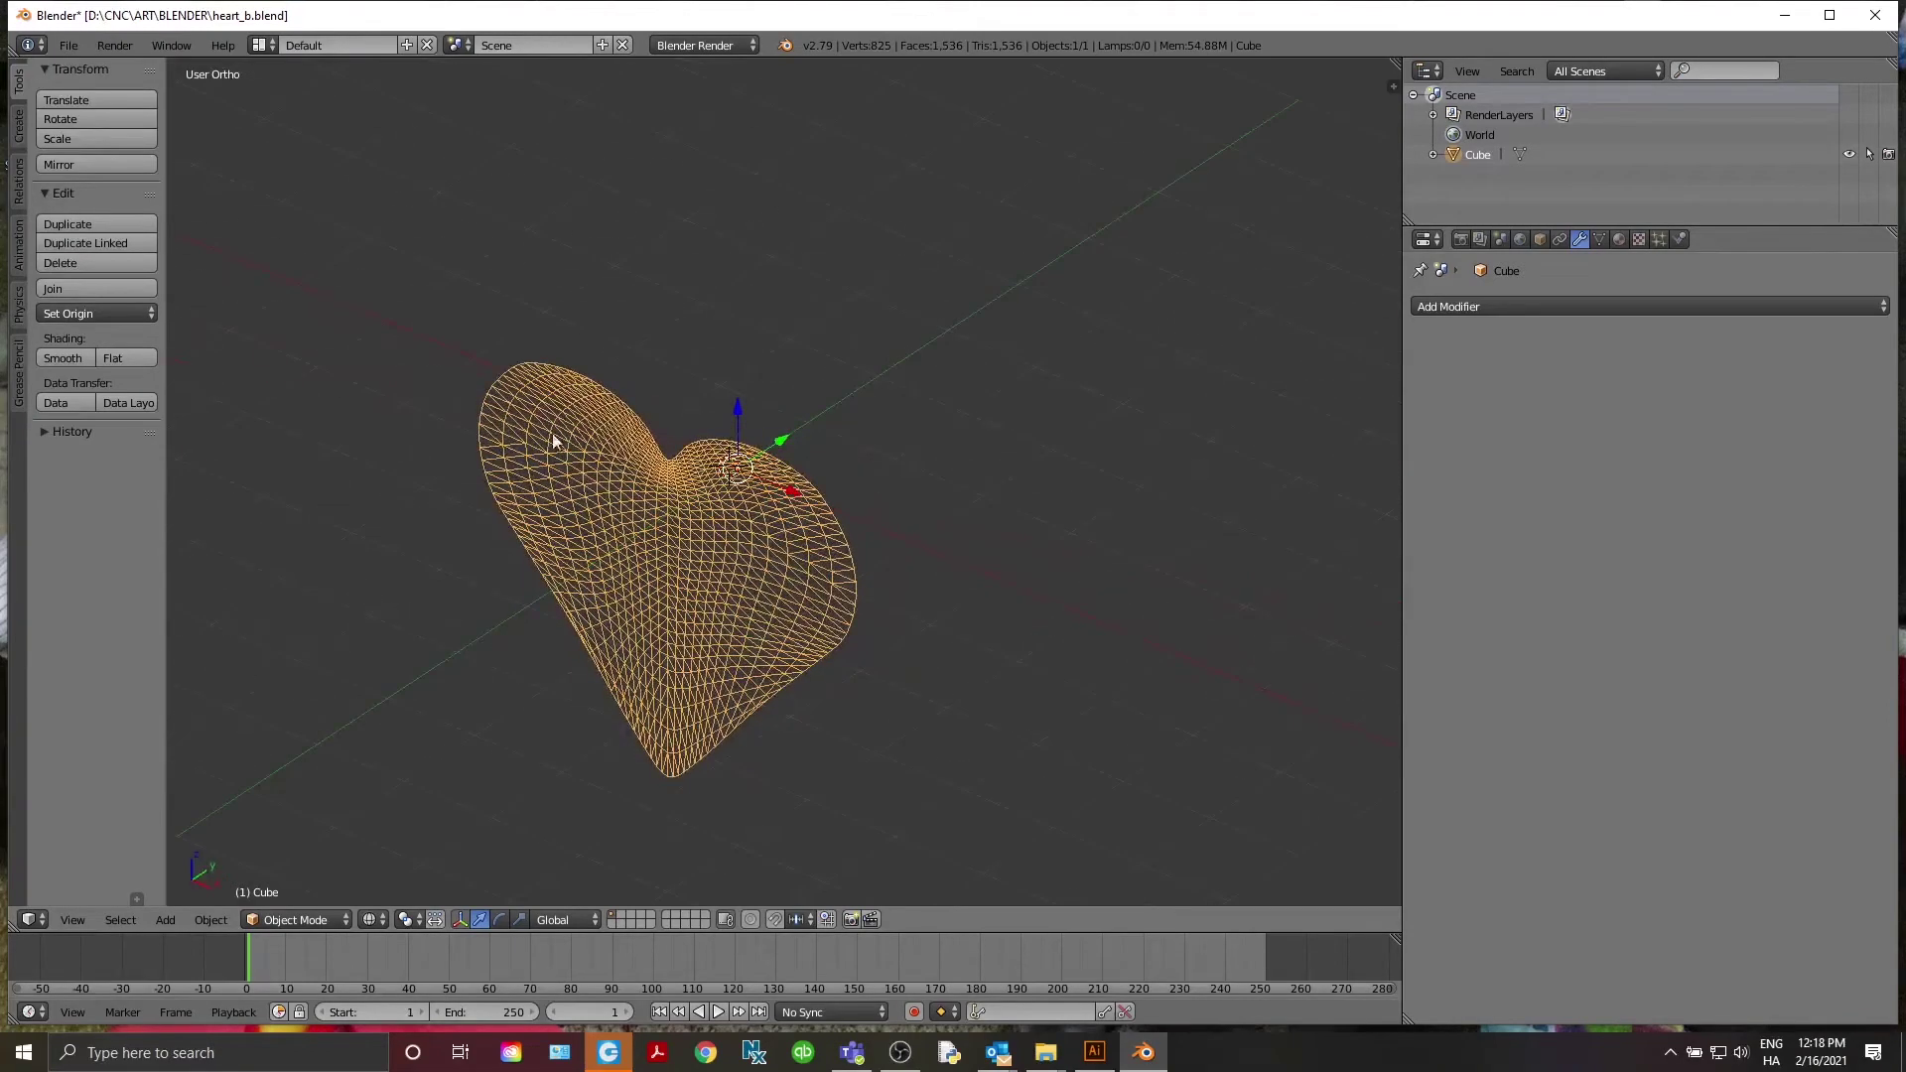
# Set the heart's origin to its geometry and its location to 0 on X, Y and Z
pyautogui.click(115, 314)
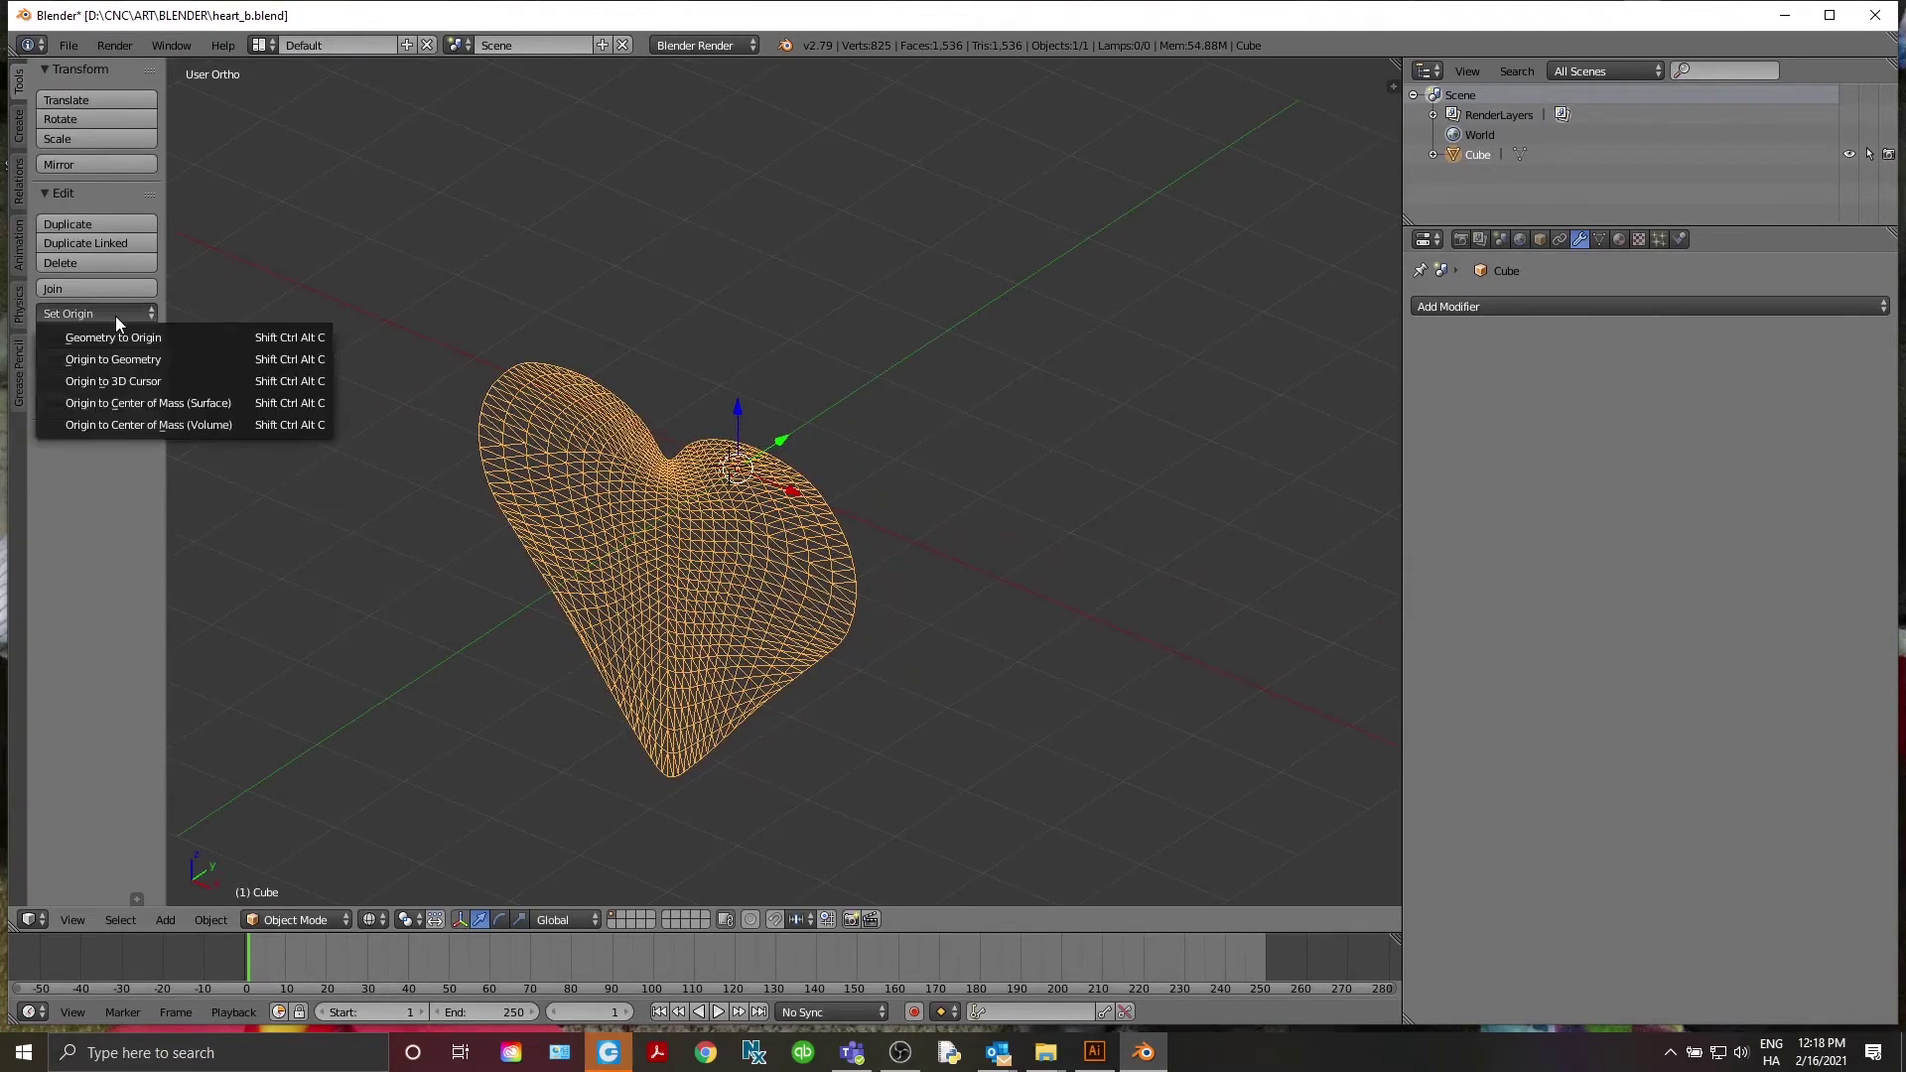
pyautogui.click(168, 357)
pyautogui.click(1539, 240)
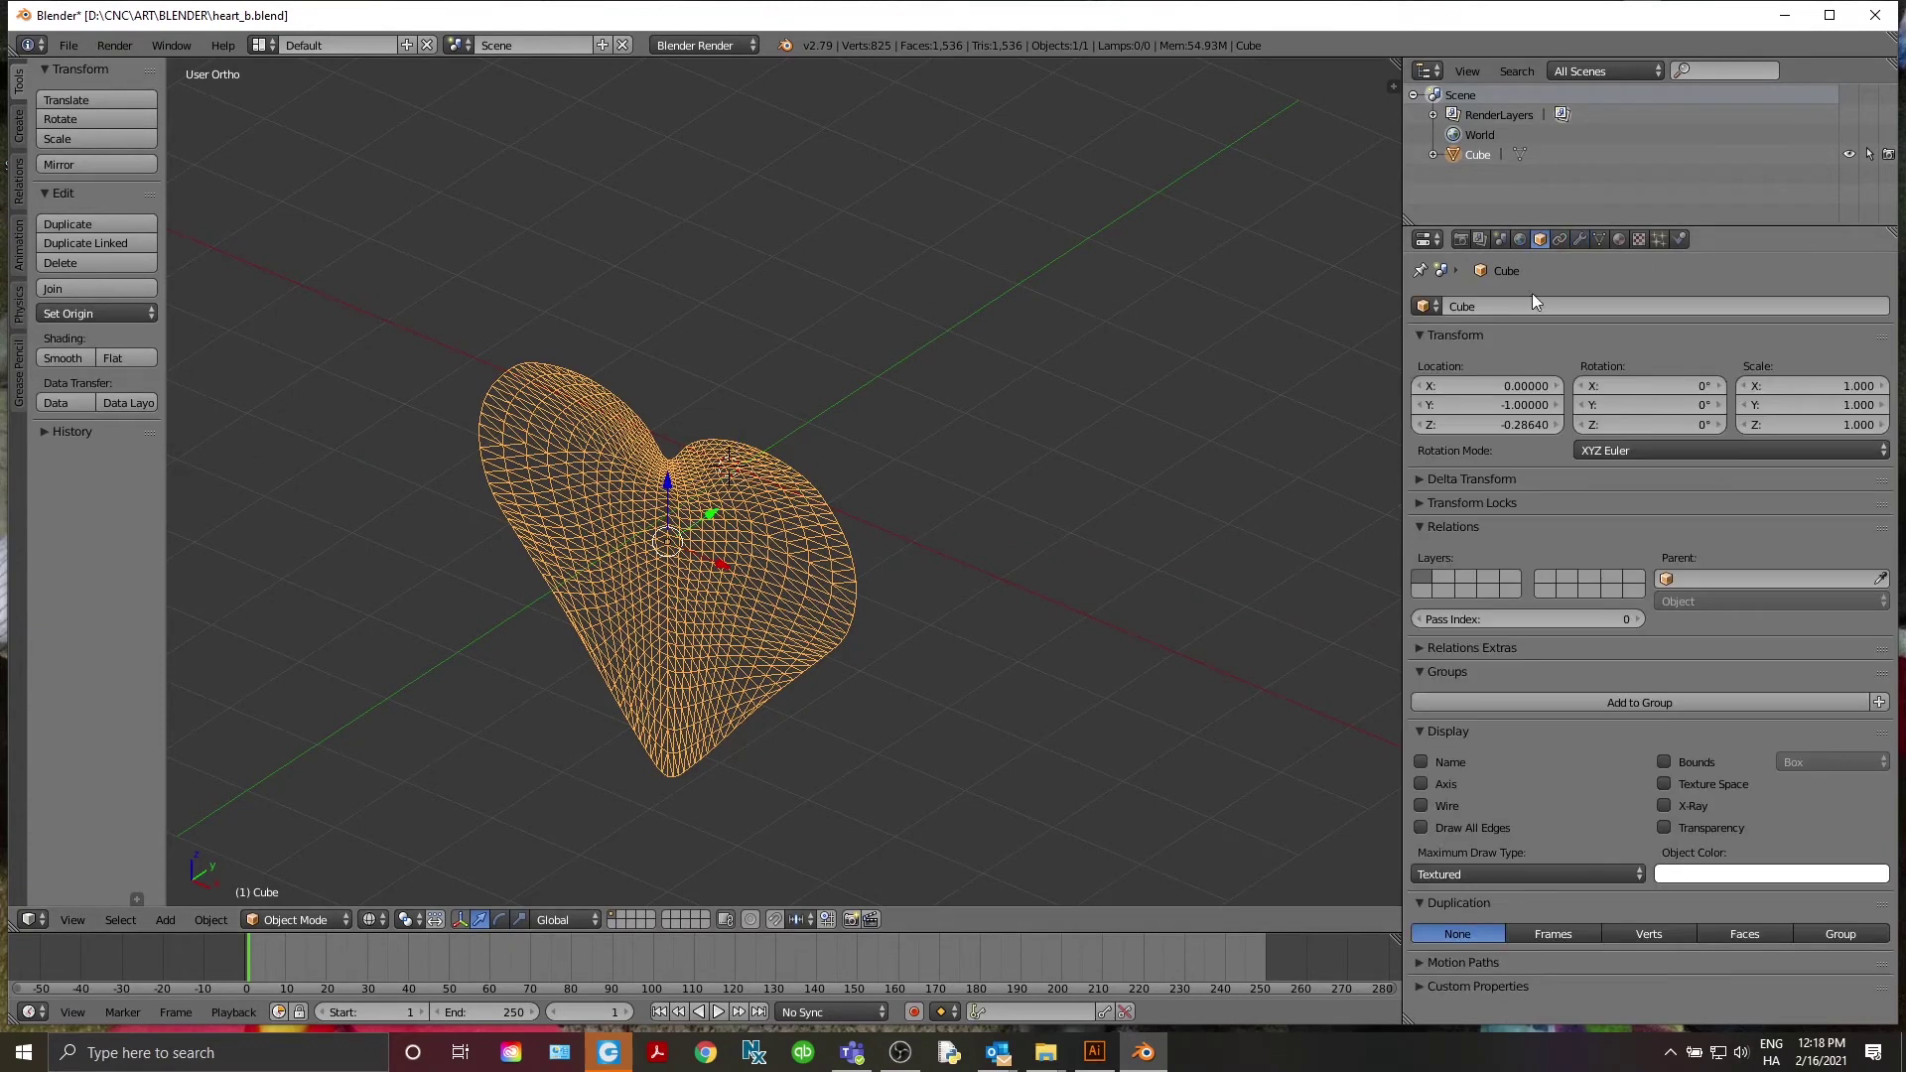
pyautogui.click(1482, 385)
pyautogui.write('0')
pyautogui.press('Tab')
pyautogui.write('0')
pyautogui.press('Tab')
pyautogui.write('0')
pyautogui.press('Return')
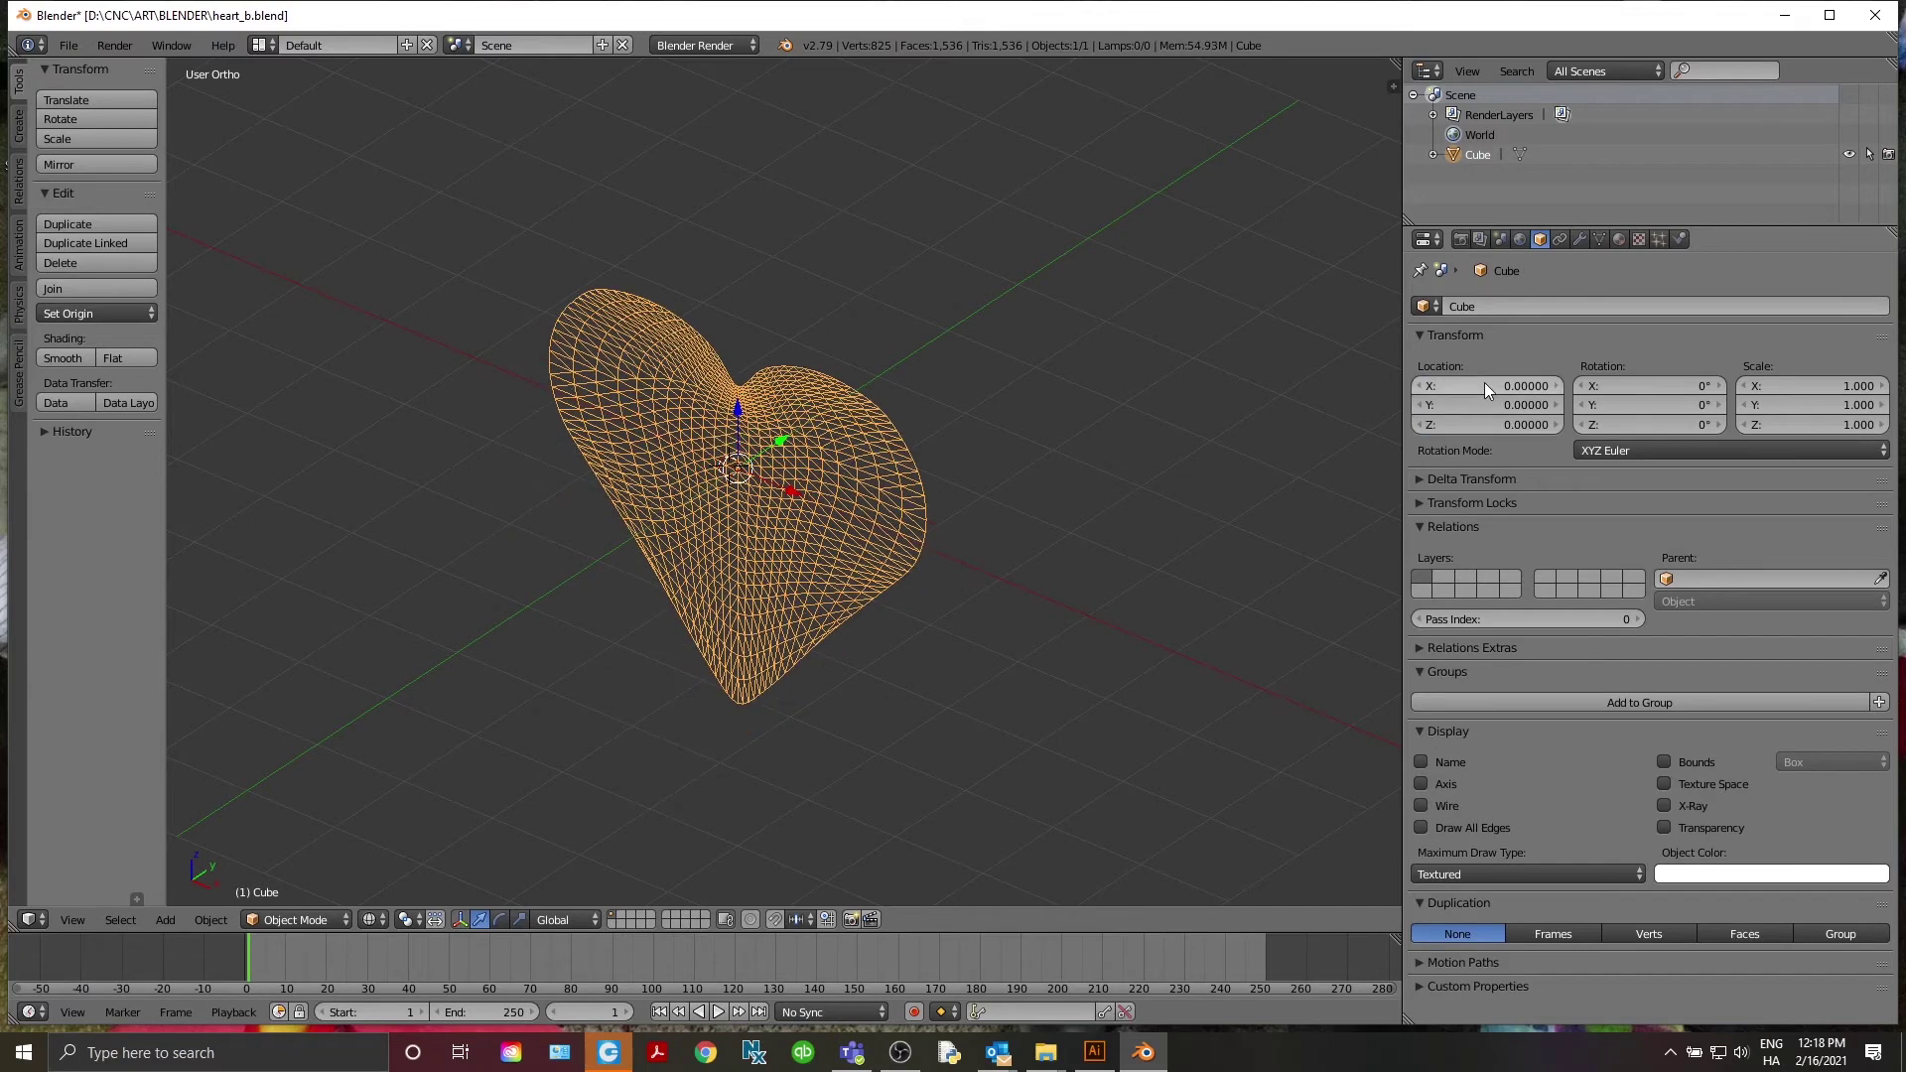
# Rotate the heart -90° about the global X axis so it lies flat on the grid
pyautogui.press('r')
pyautogui.press('y')
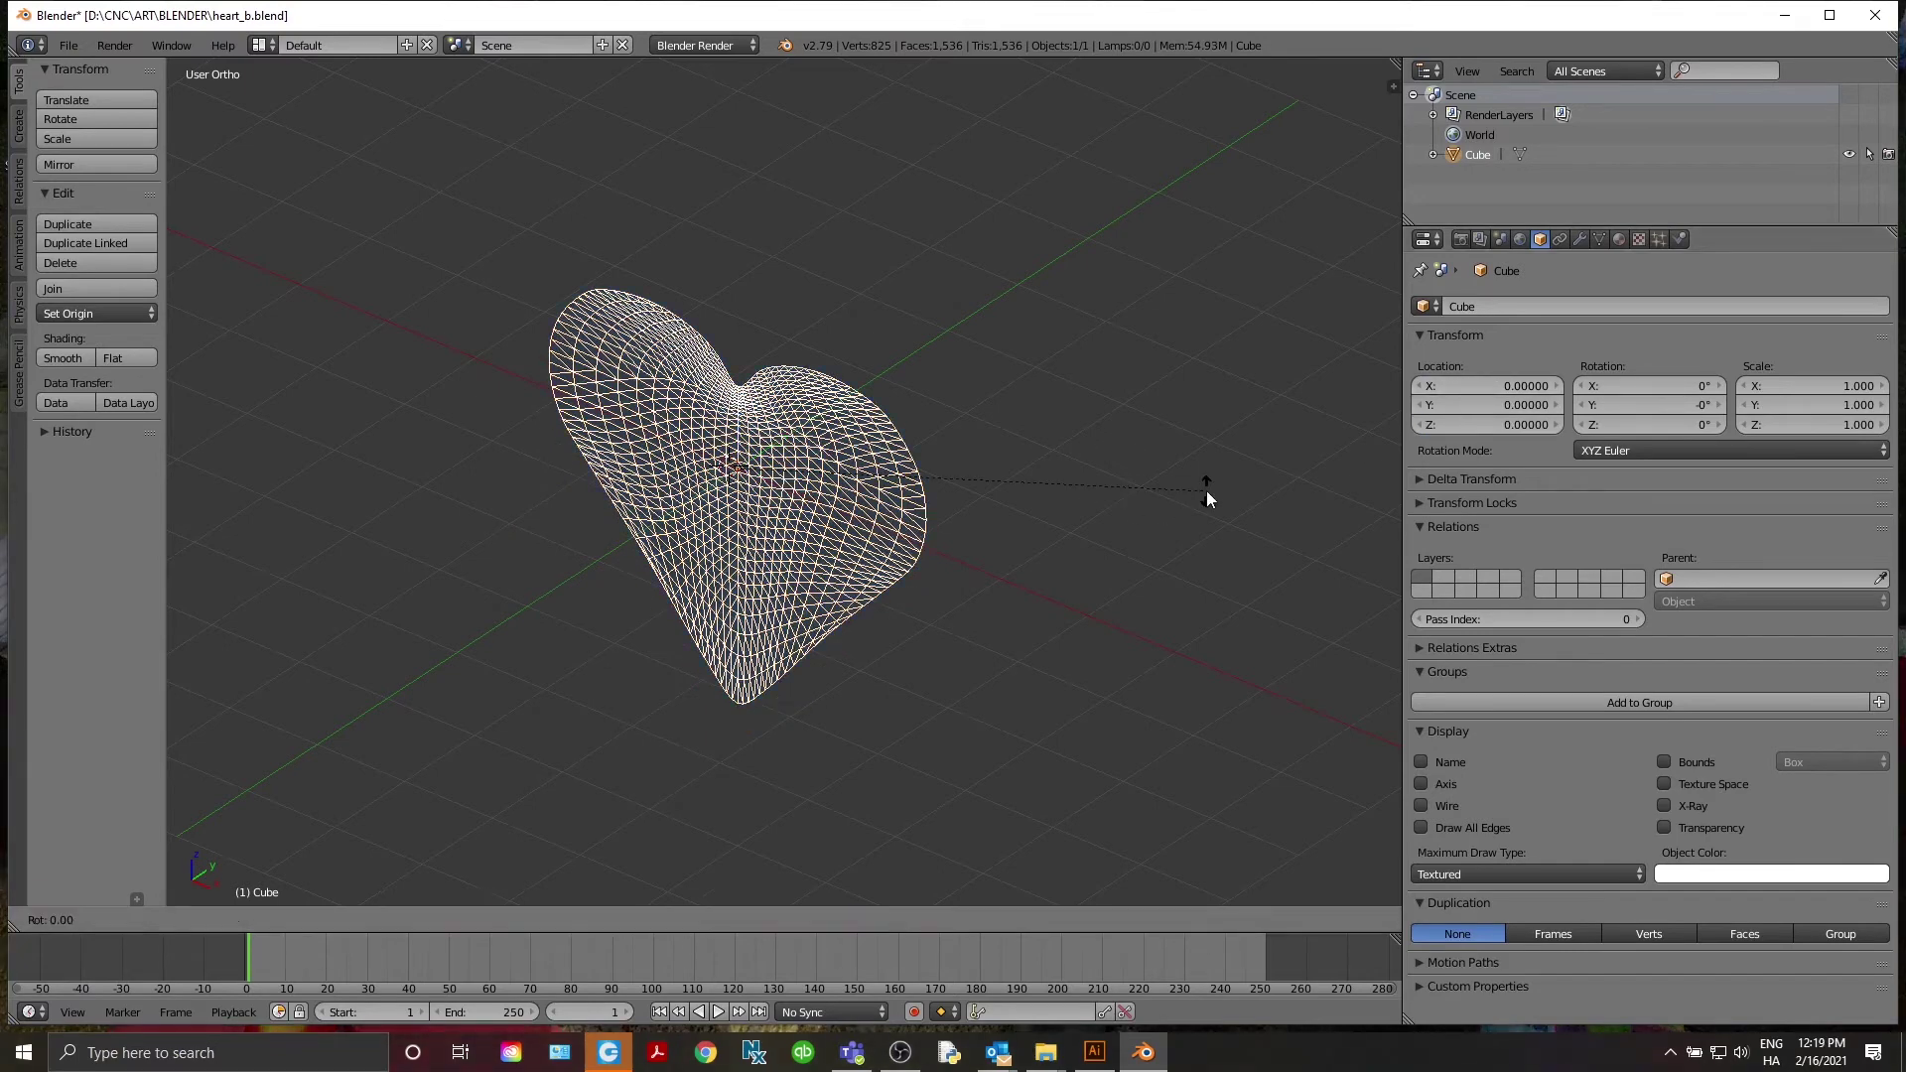
pyautogui.press('x')
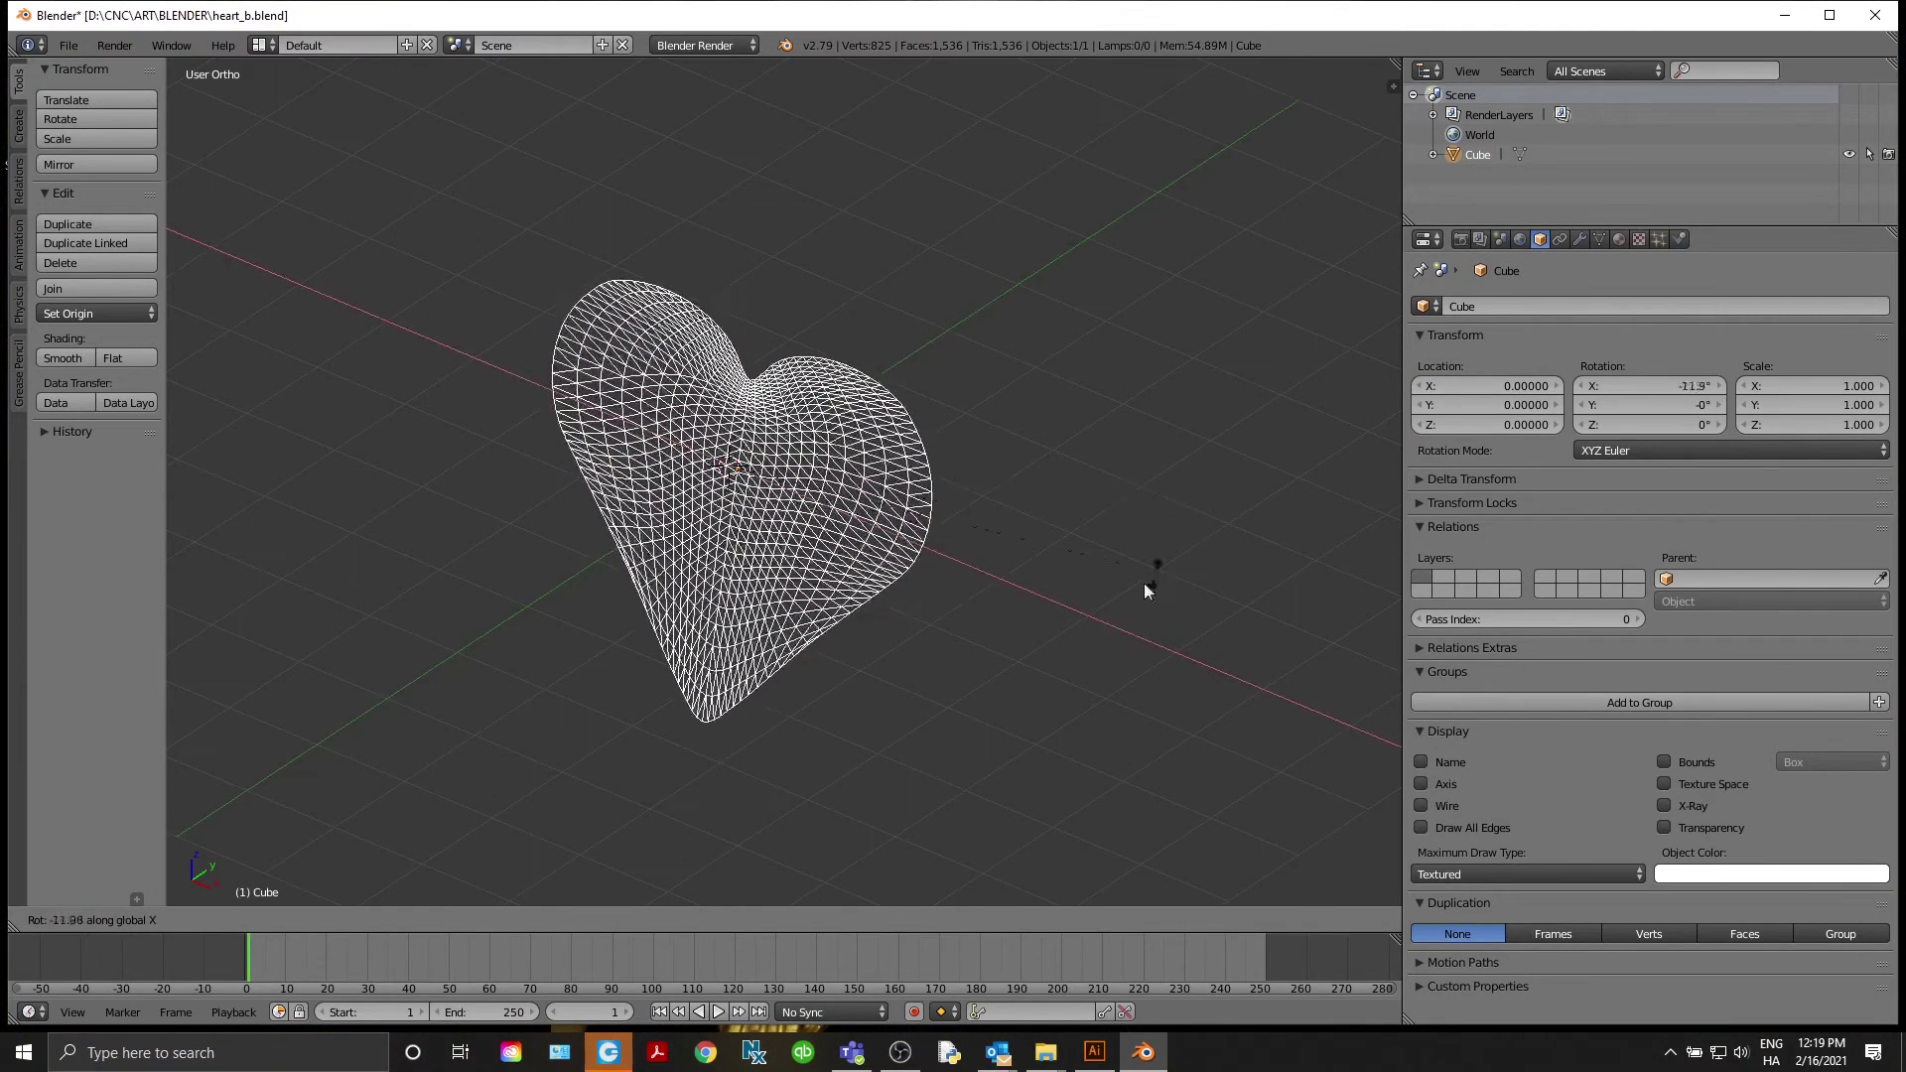
pyautogui.write('-90')
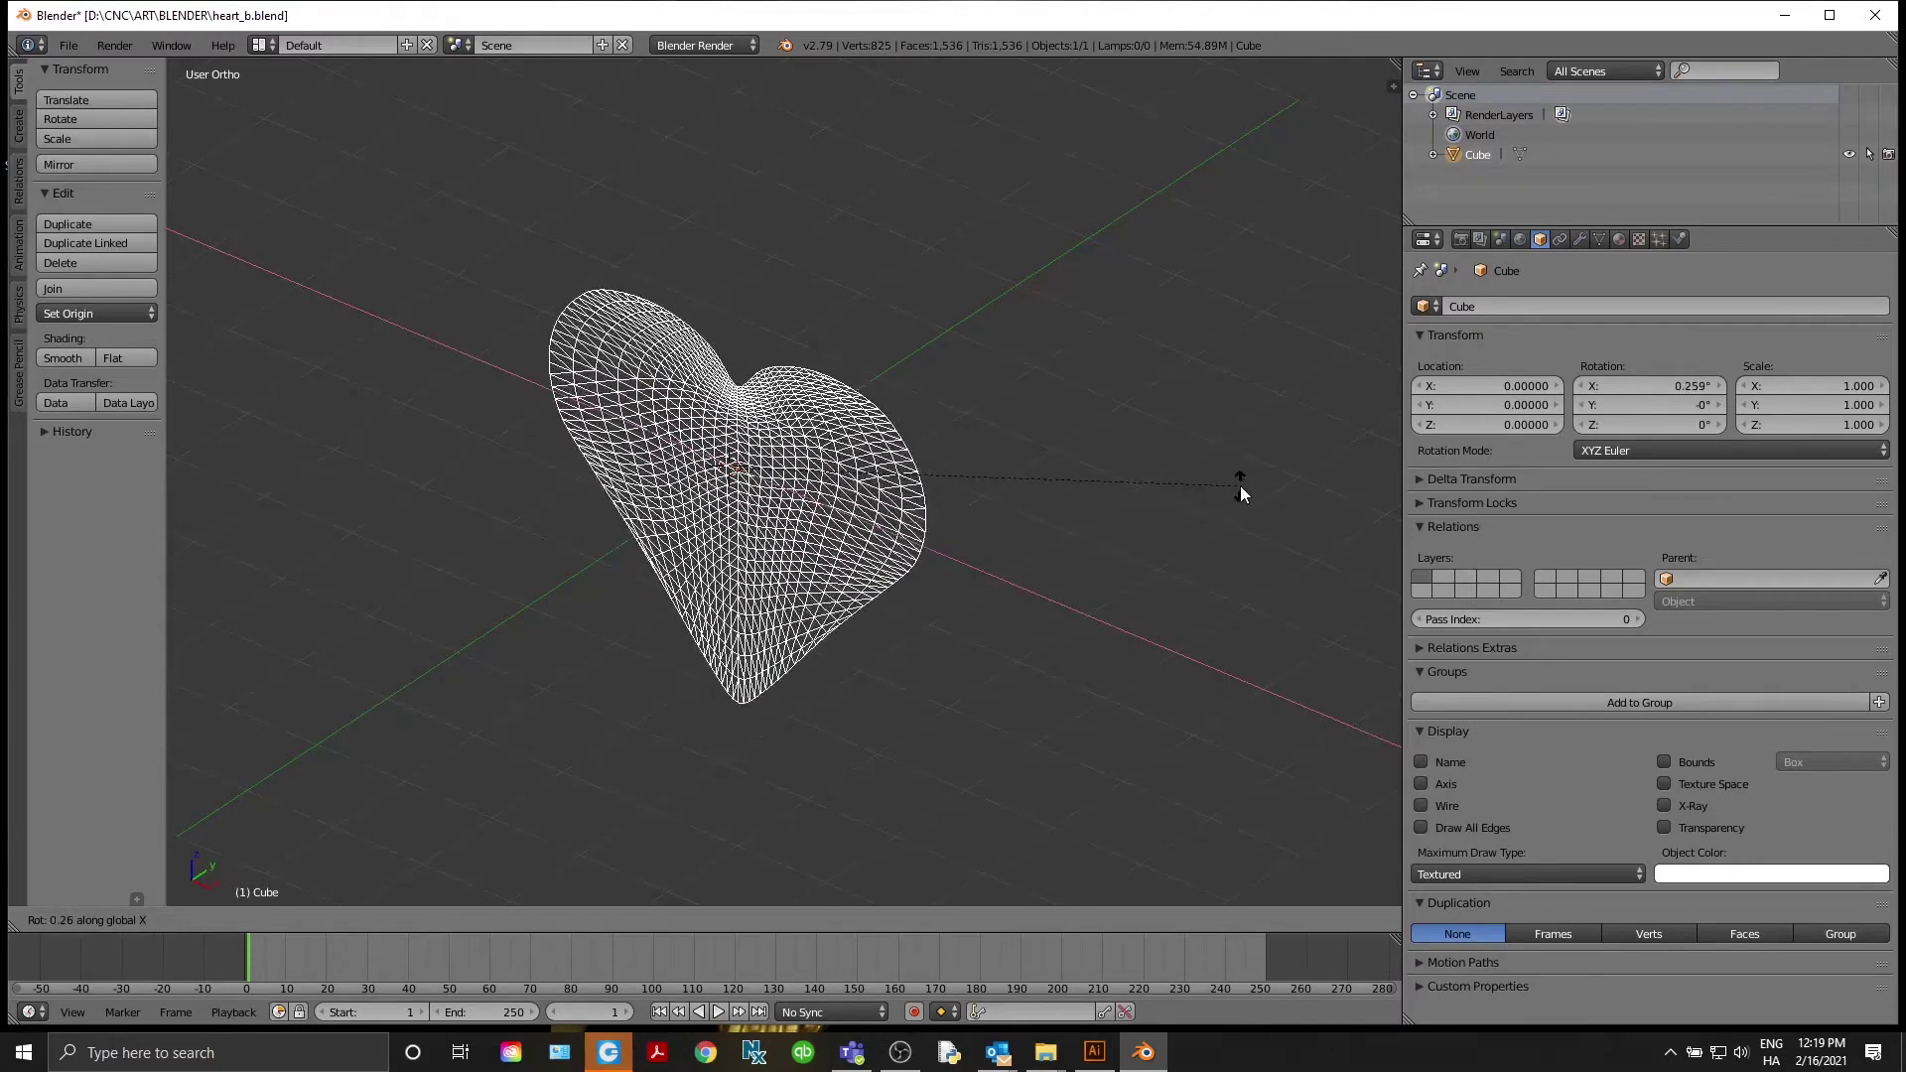
pyautogui.press('Return')
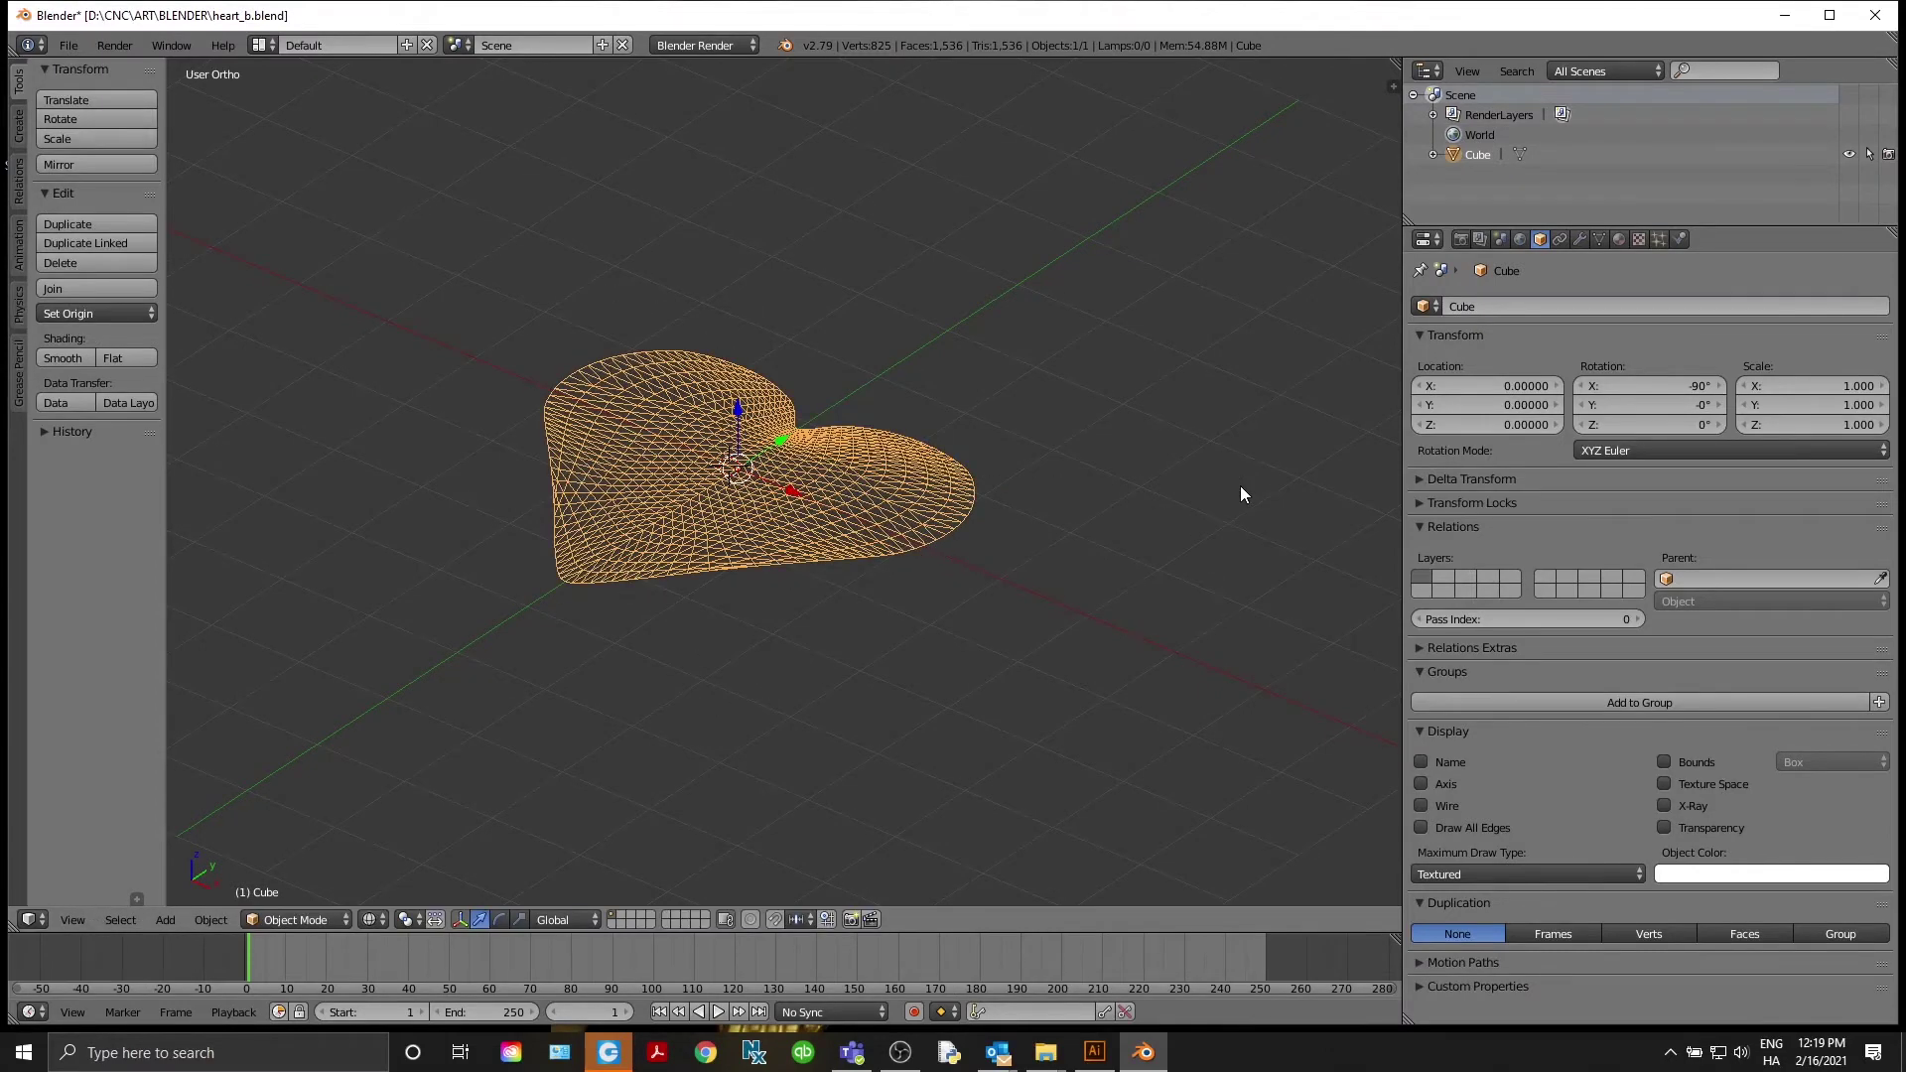
pyautogui.moveTo(615, 409)
pyautogui.mouseDown(button='middle')
pyautogui.moveTo(724, 487)
pyautogui.moveTo(702, 568)
pyautogui.moveTo(729, 576)
pyautogui.moveTo(759, 571)
pyautogui.moveTo(854, 401)
pyautogui.moveTo(796, 482)
pyautogui.moveTo(839, 484)
pyautogui.moveTo(669, 468)
pyautogui.moveTo(626, 419)
pyautogui.mouseUp(button='middle')
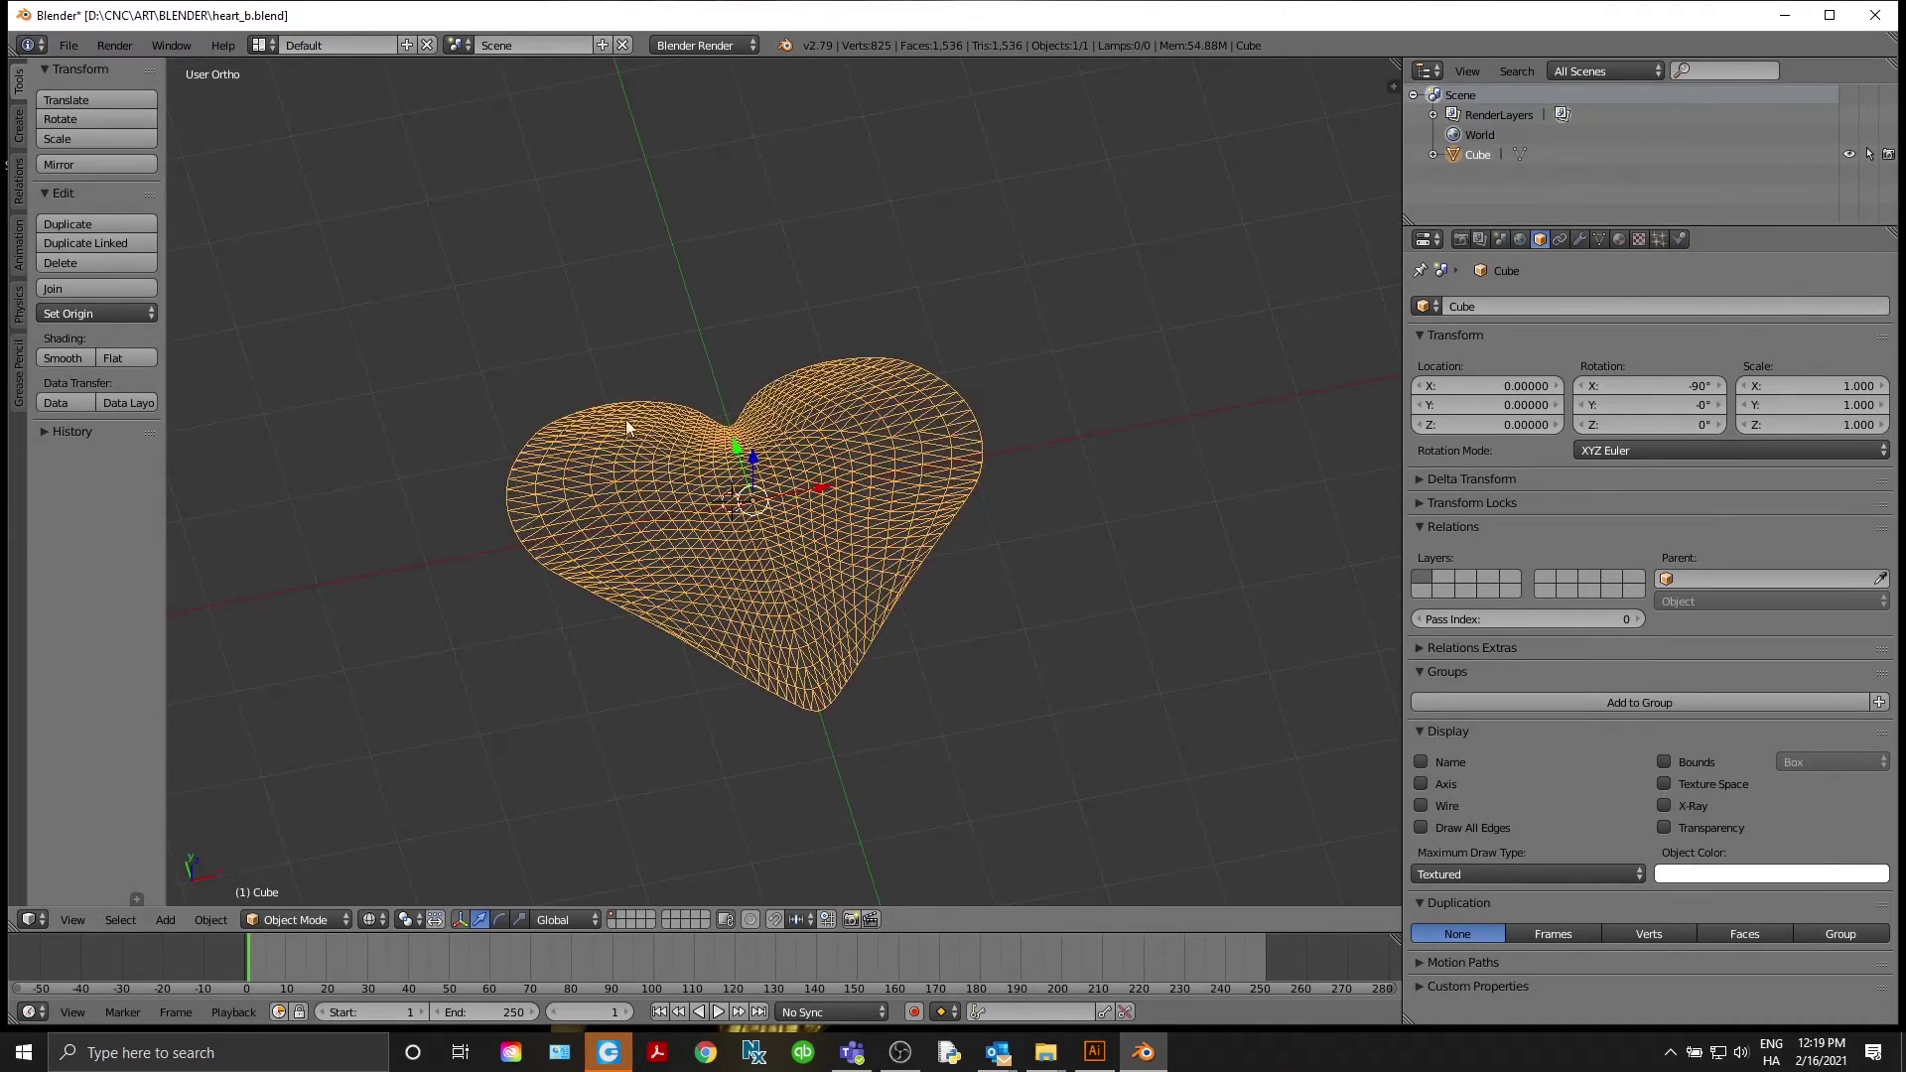
# Export the selected heart as an Autocad DXF named "heart blender" in the D:\CNC\ART\BLENDER folder
pyautogui.click(68, 46)
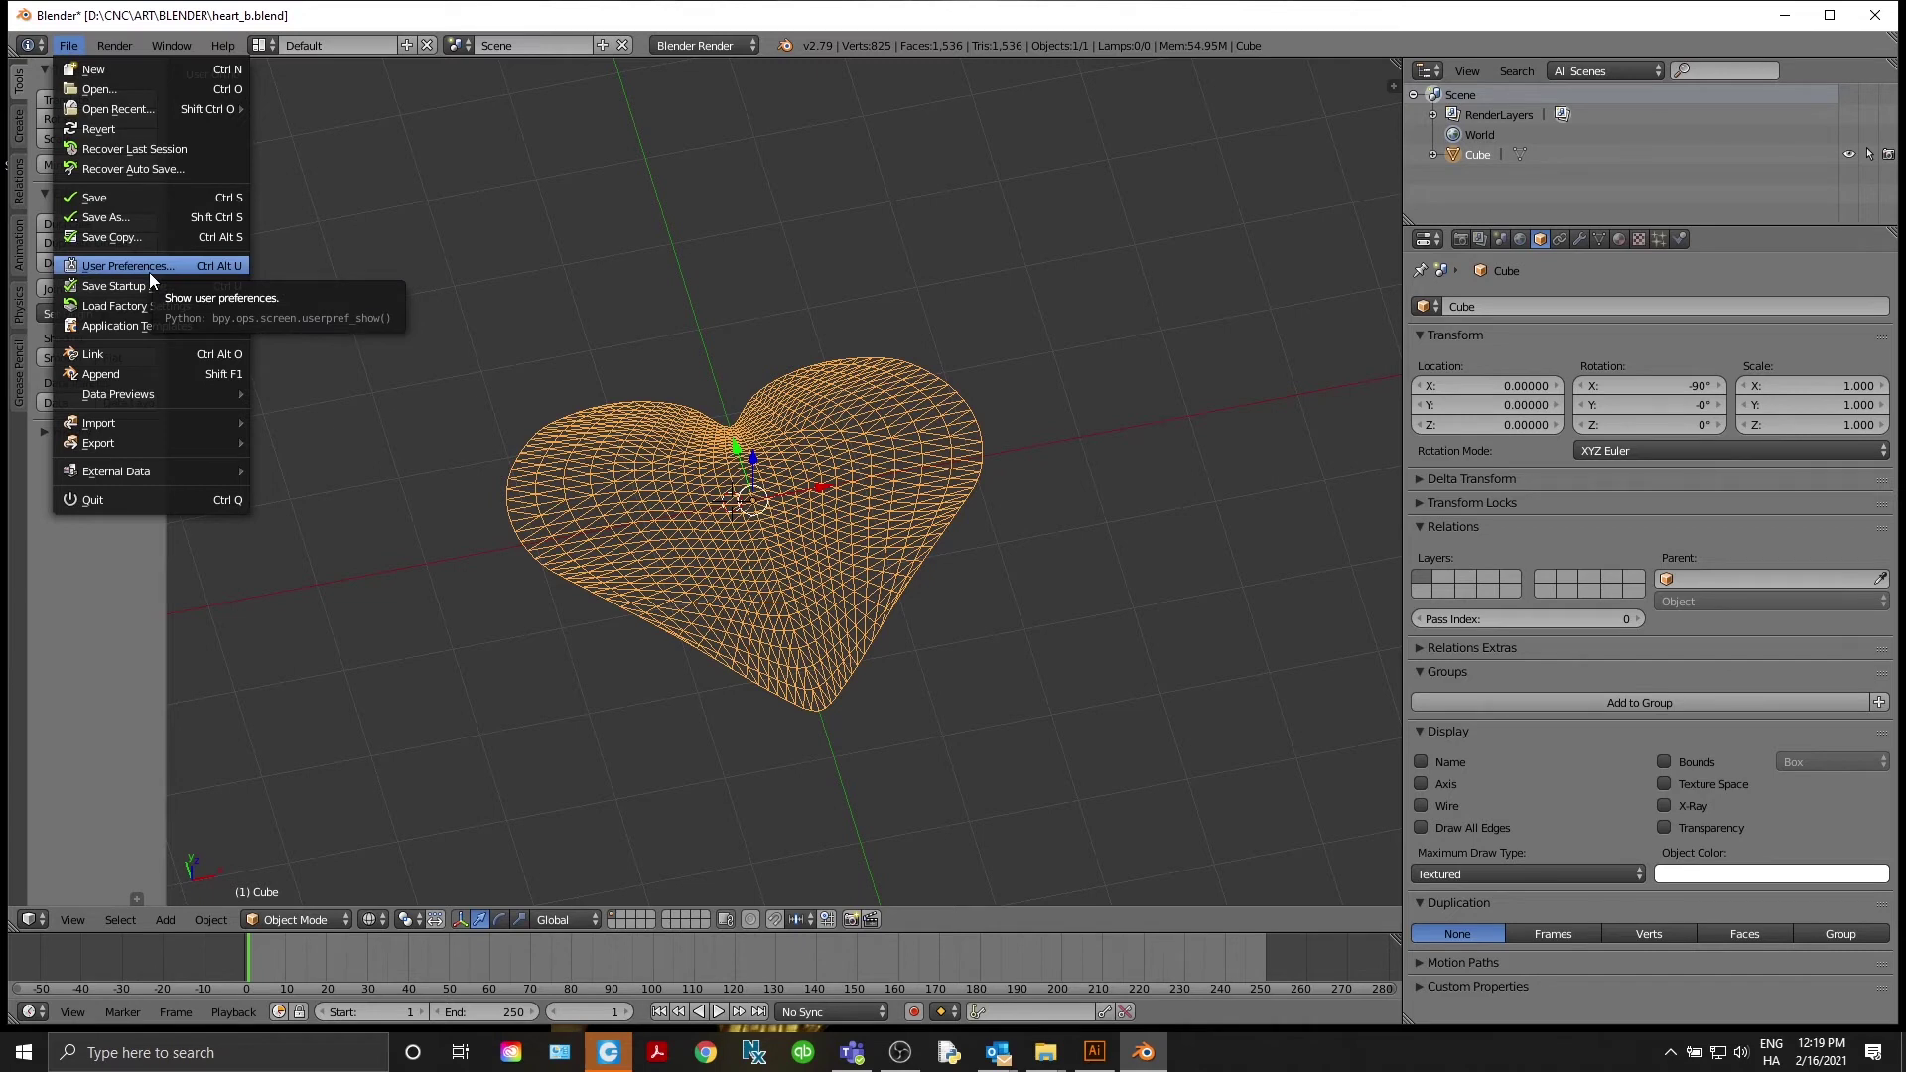
pyautogui.moveTo(171, 444)
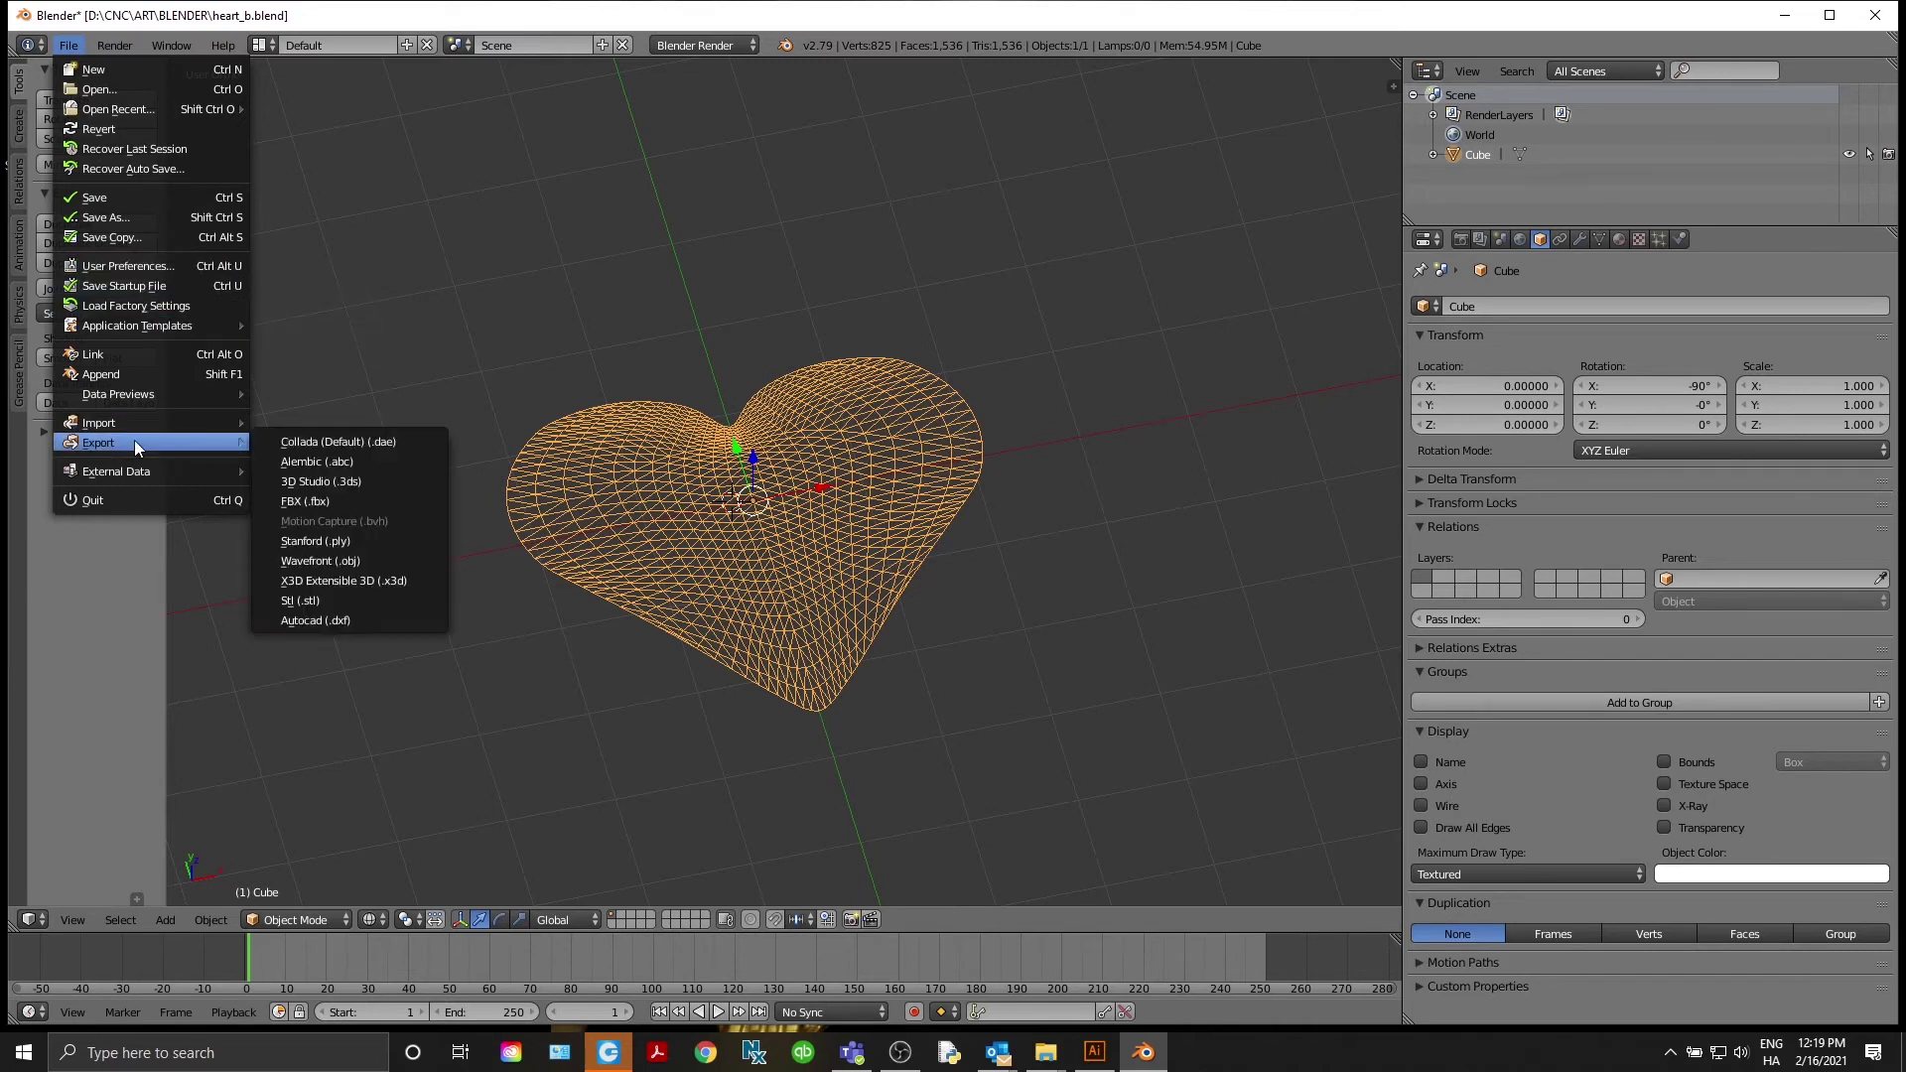
pyautogui.click(312, 620)
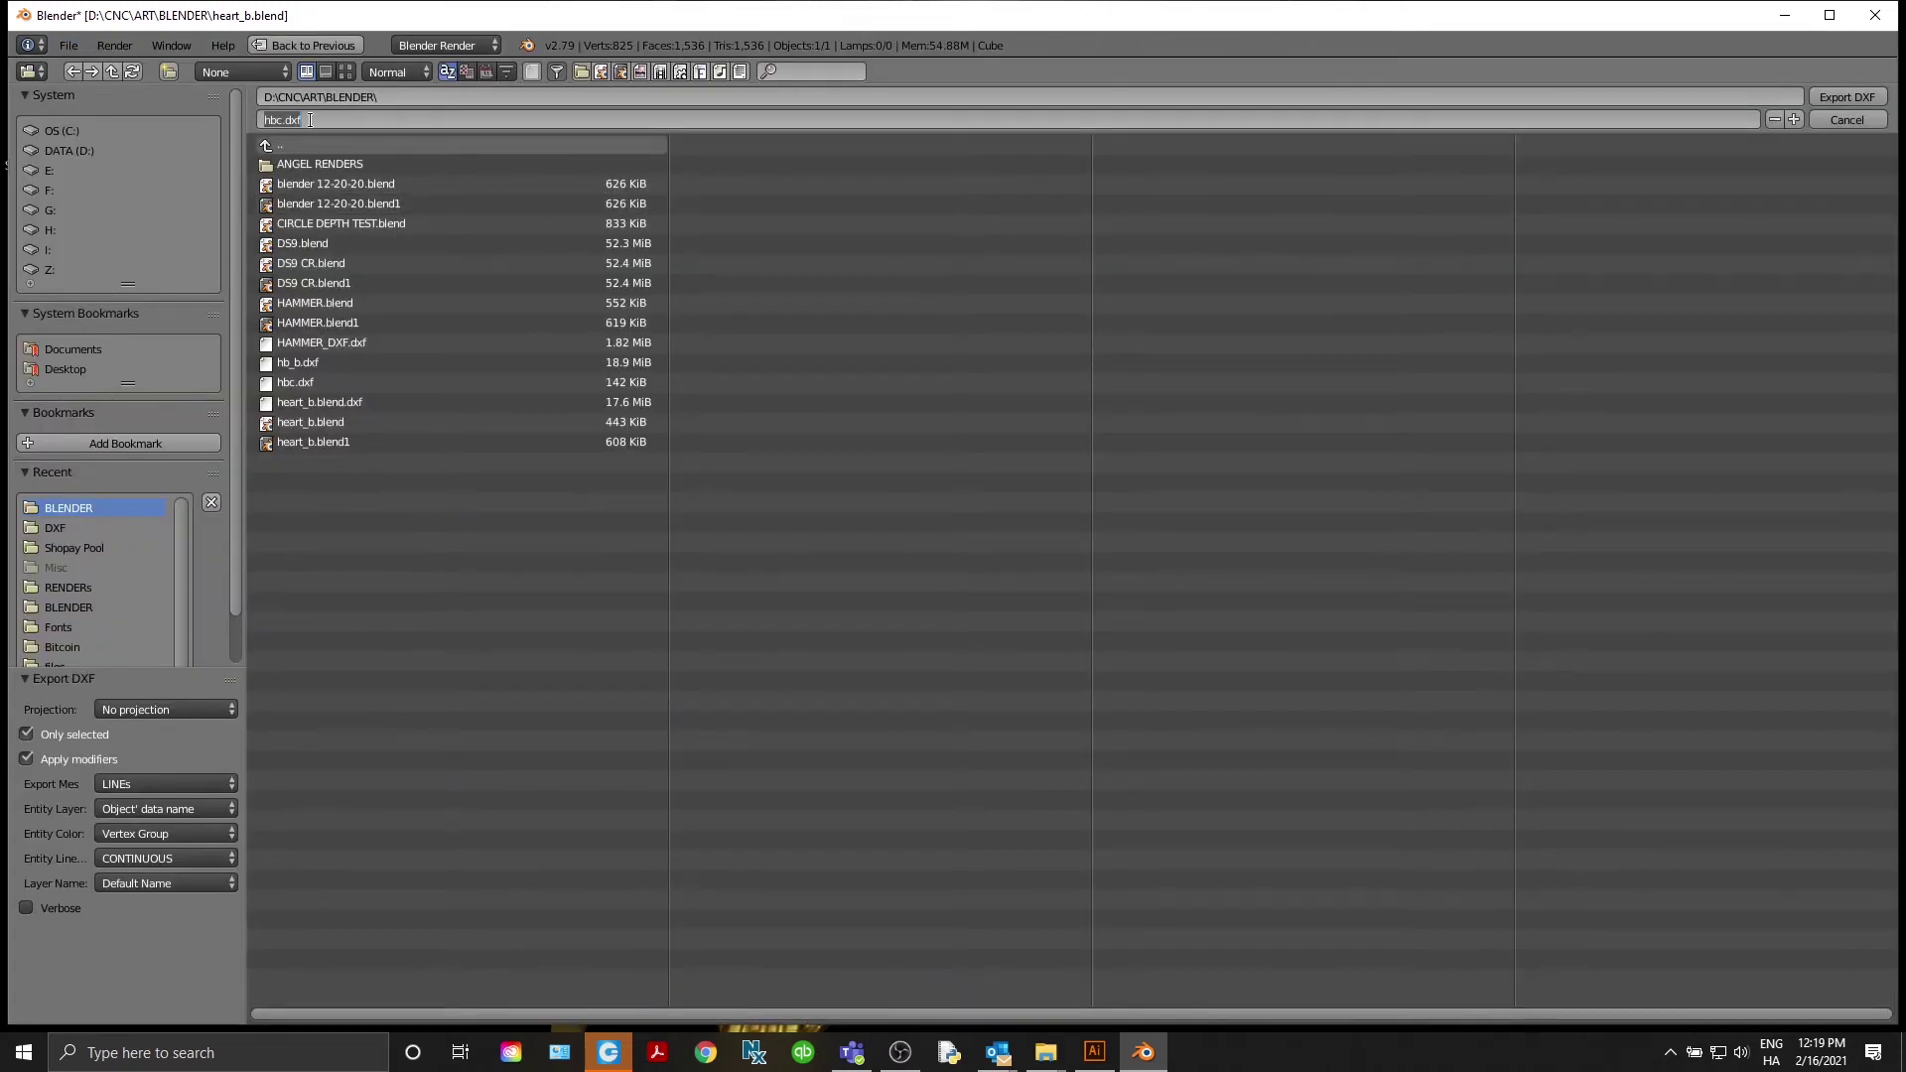
pyautogui.write('heart blender')
pyautogui.press('Return')
pyautogui.click(1856, 97)
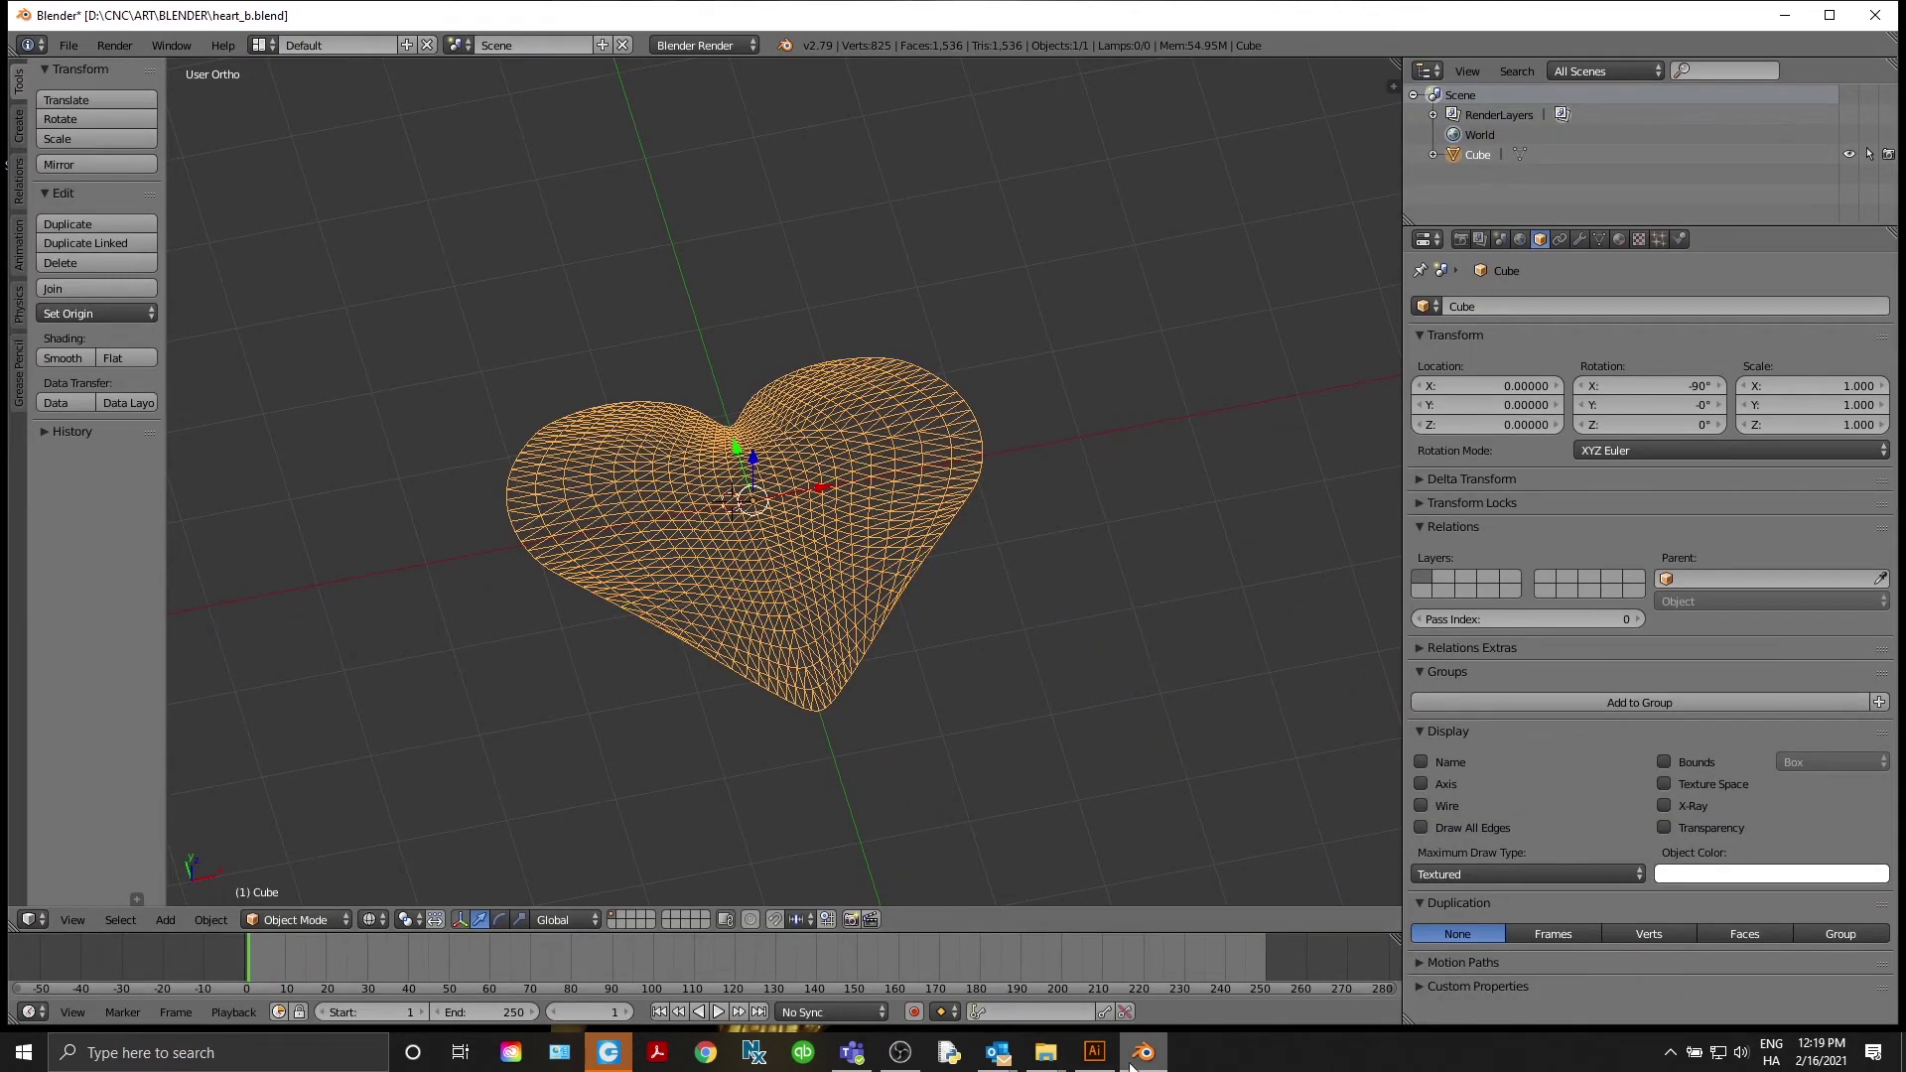
# Switch to Illustrator and open the heart blender DXF, scaled to fit the artboard, with the Model layout and merged layers
pyautogui.click(1097, 1058)
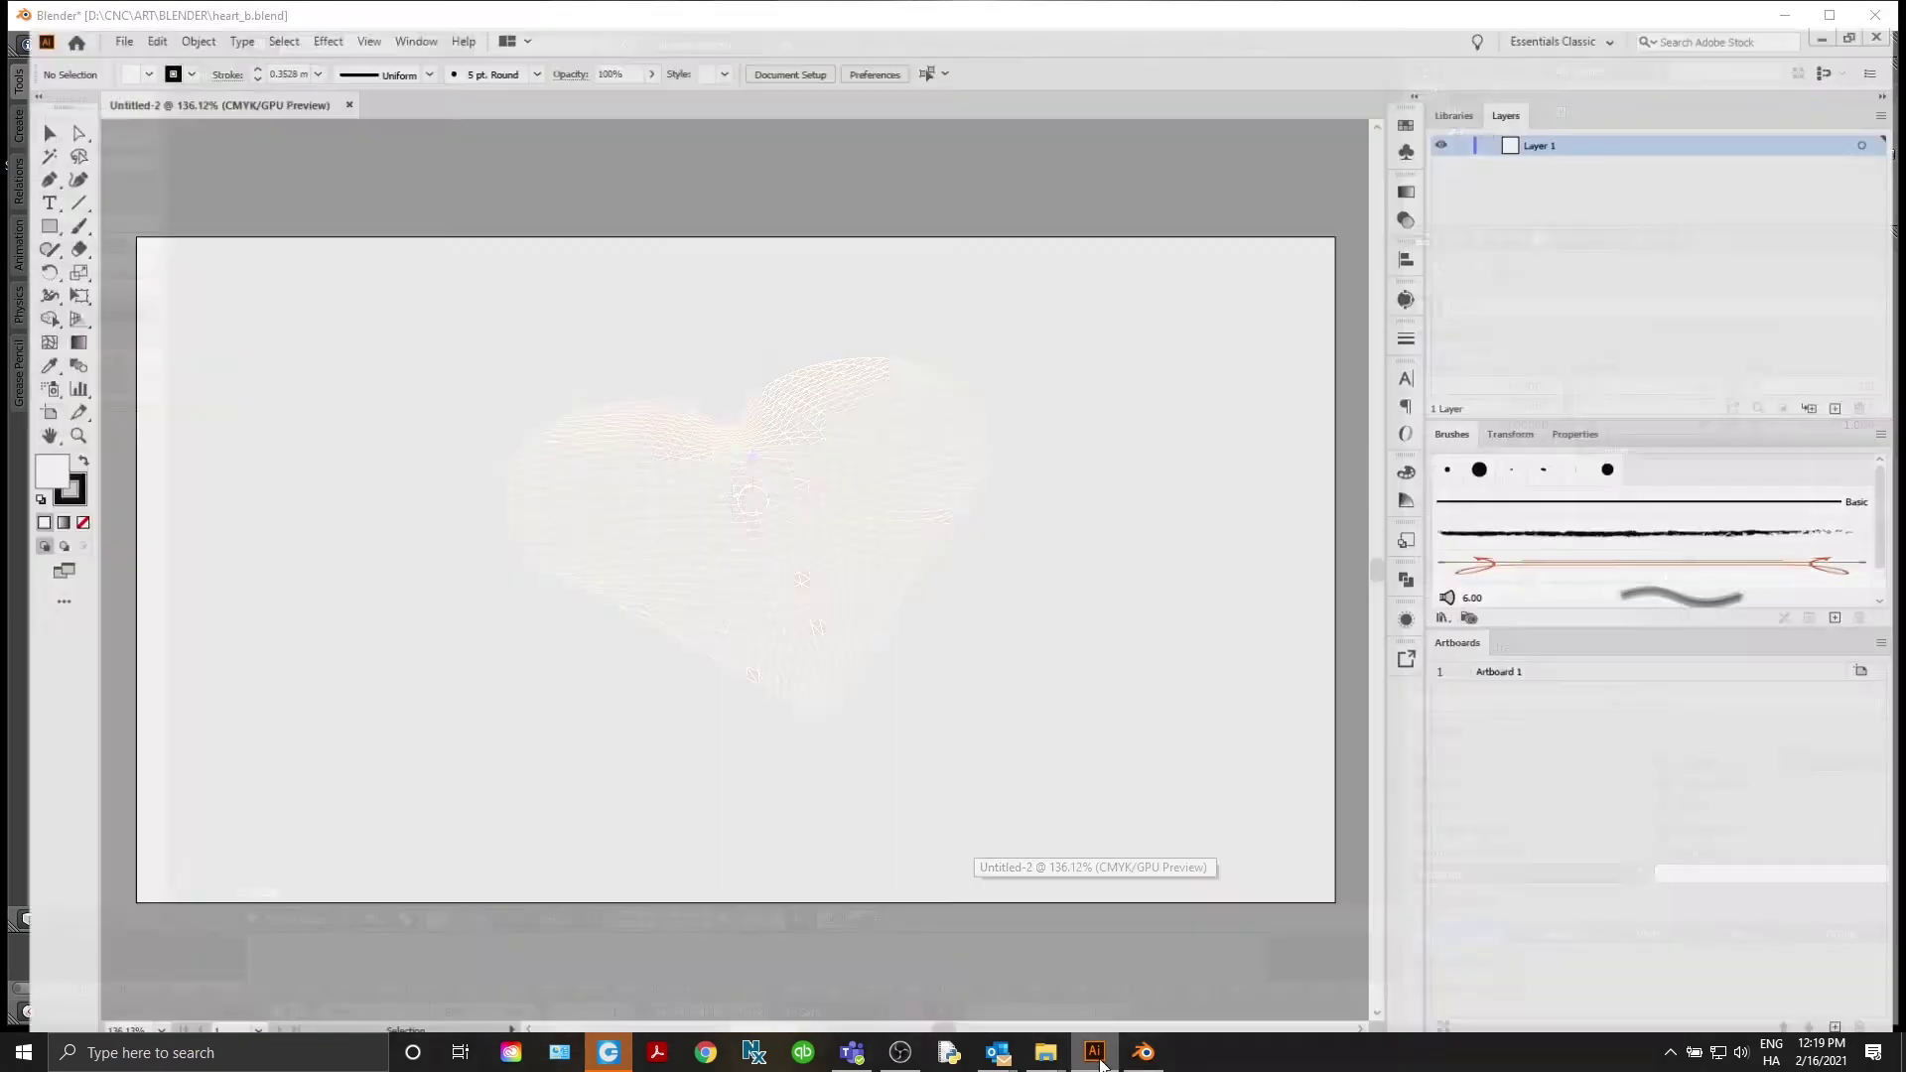
pyautogui.click(100, 14)
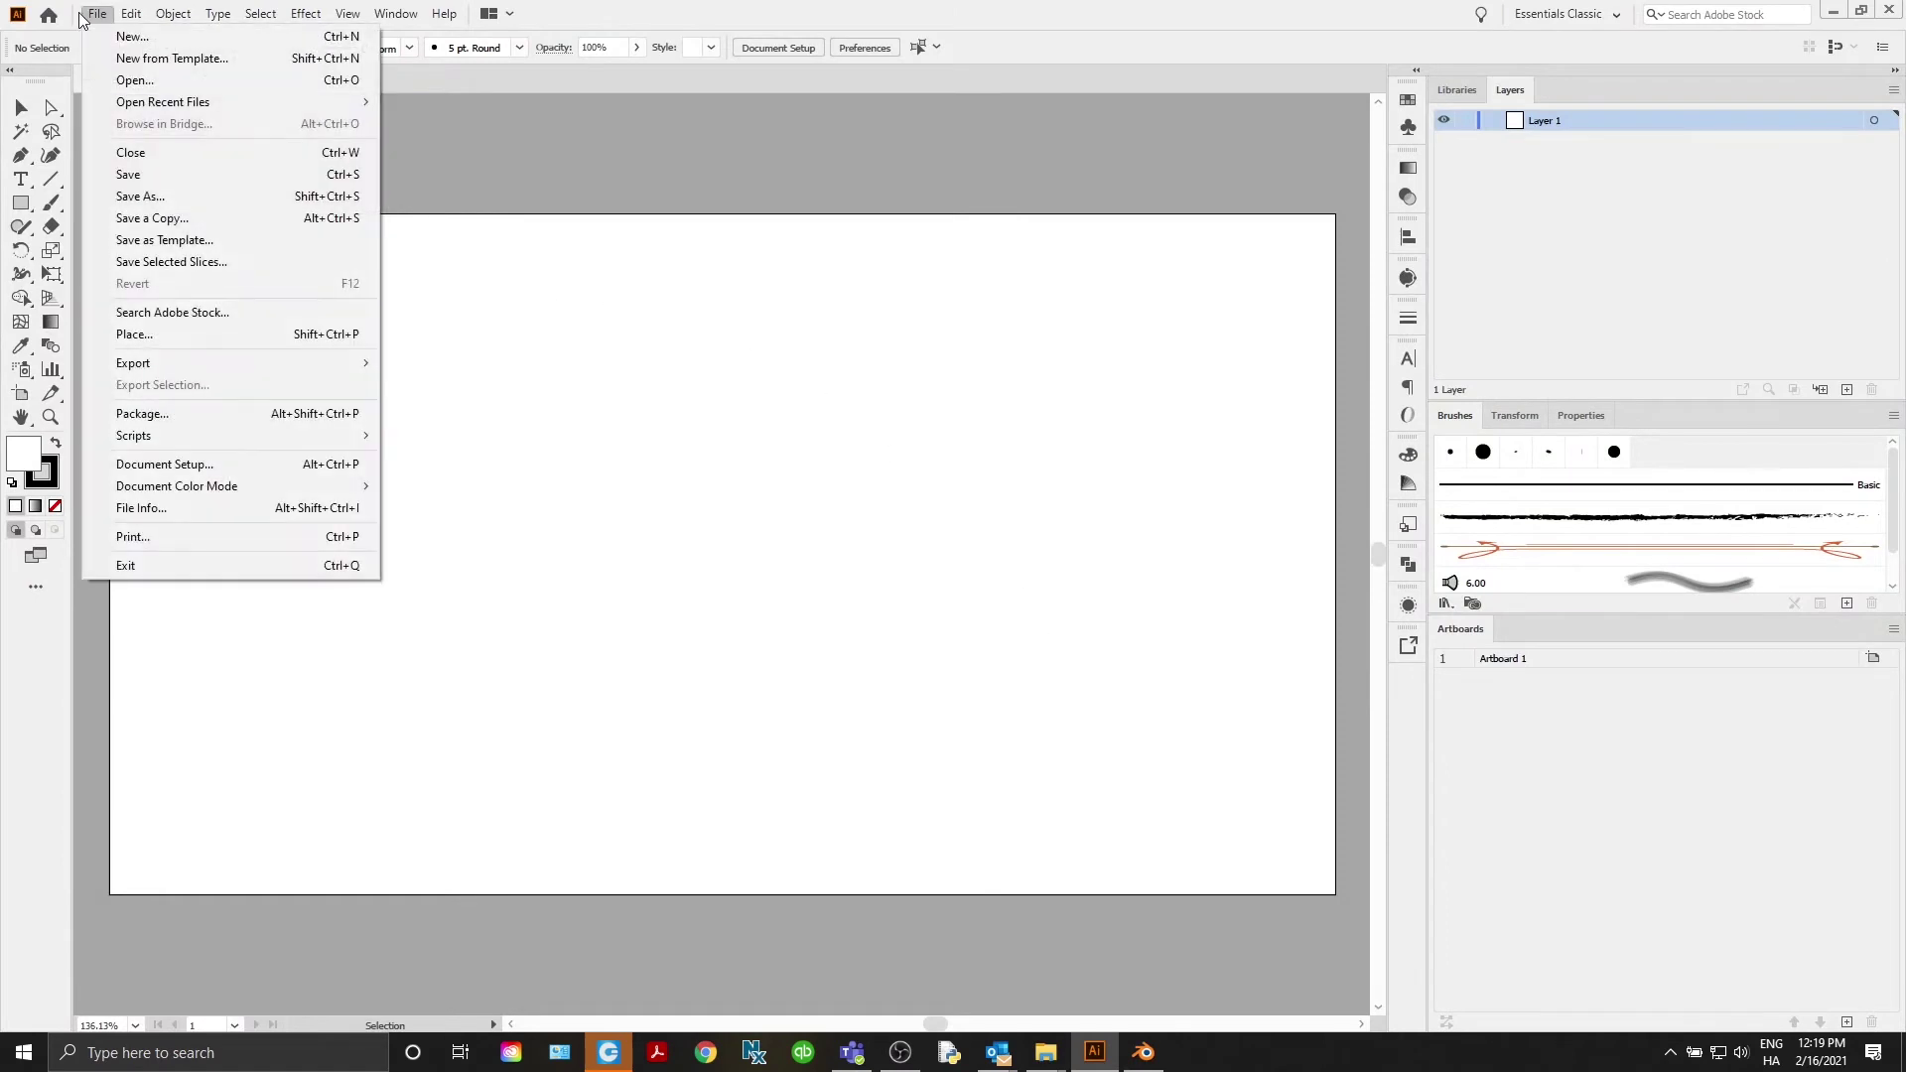
pyautogui.click(157, 79)
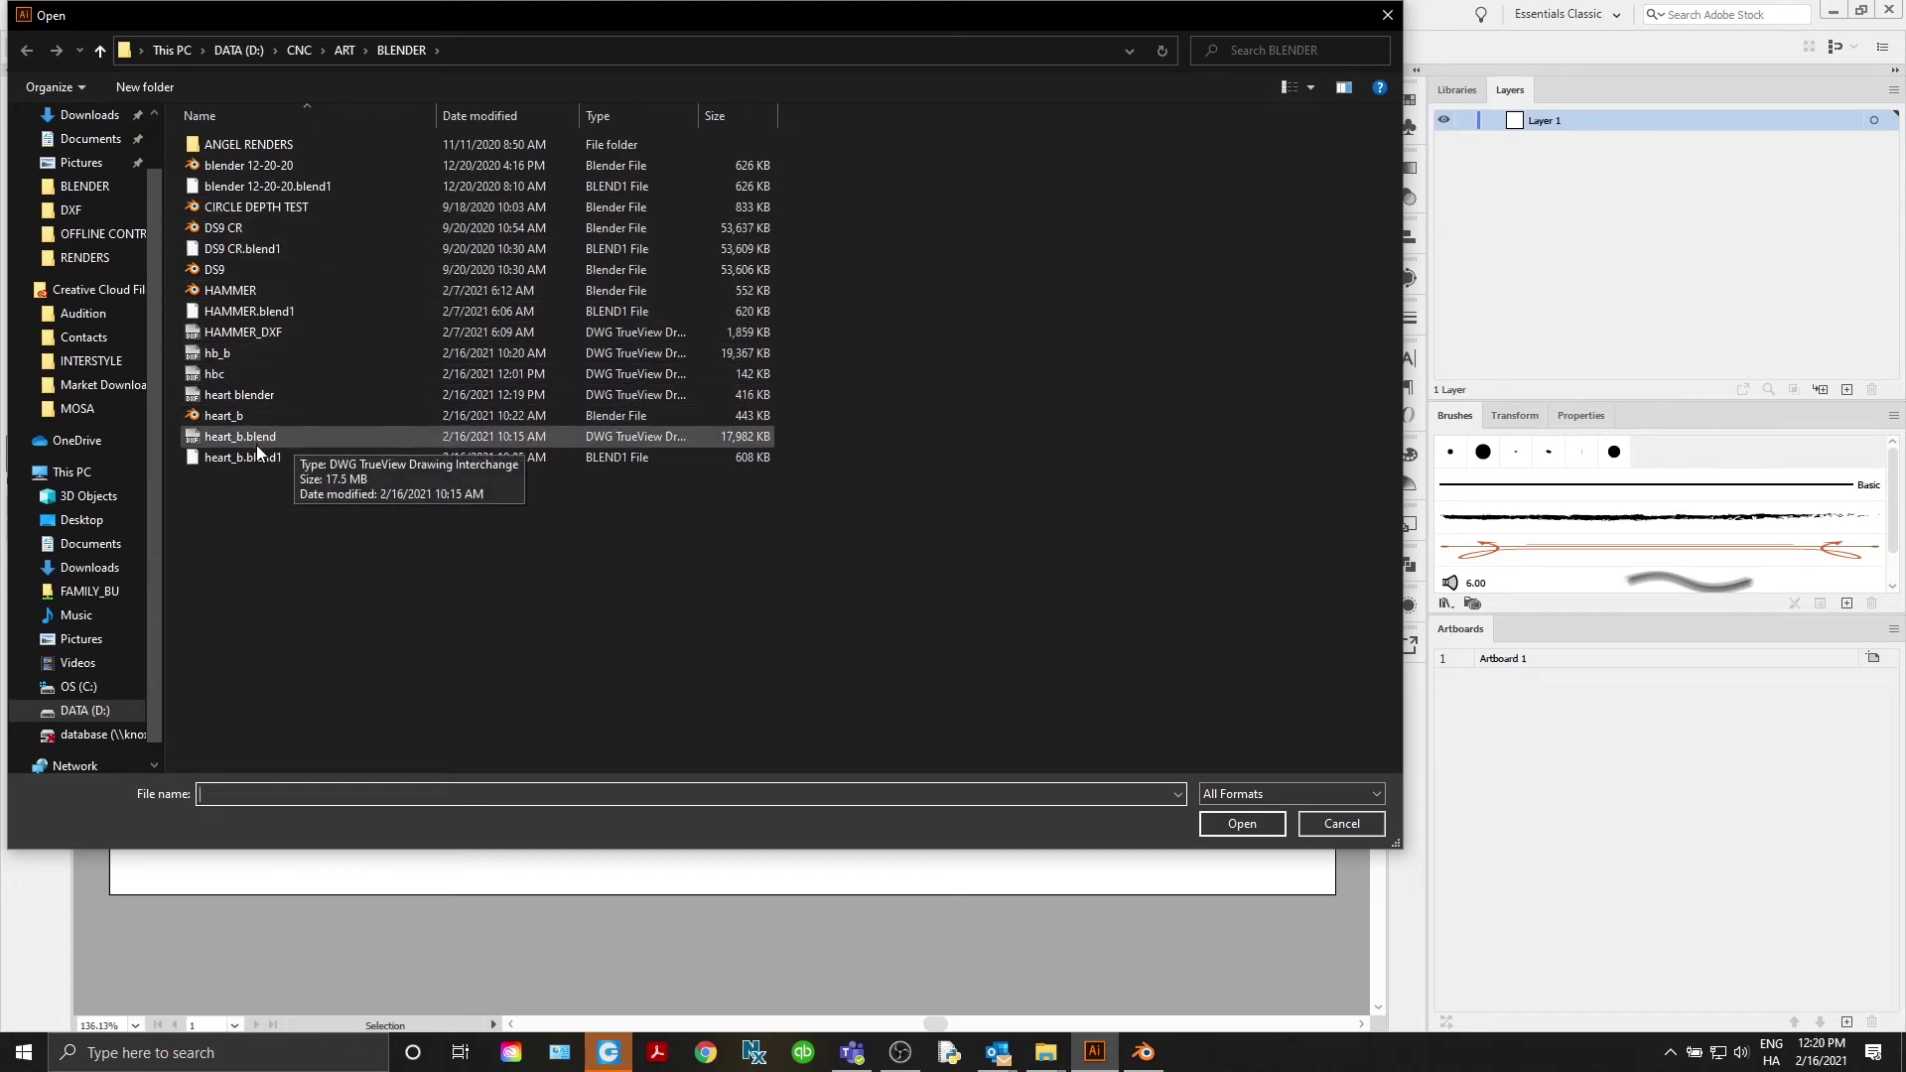
pyautogui.click(262, 397)
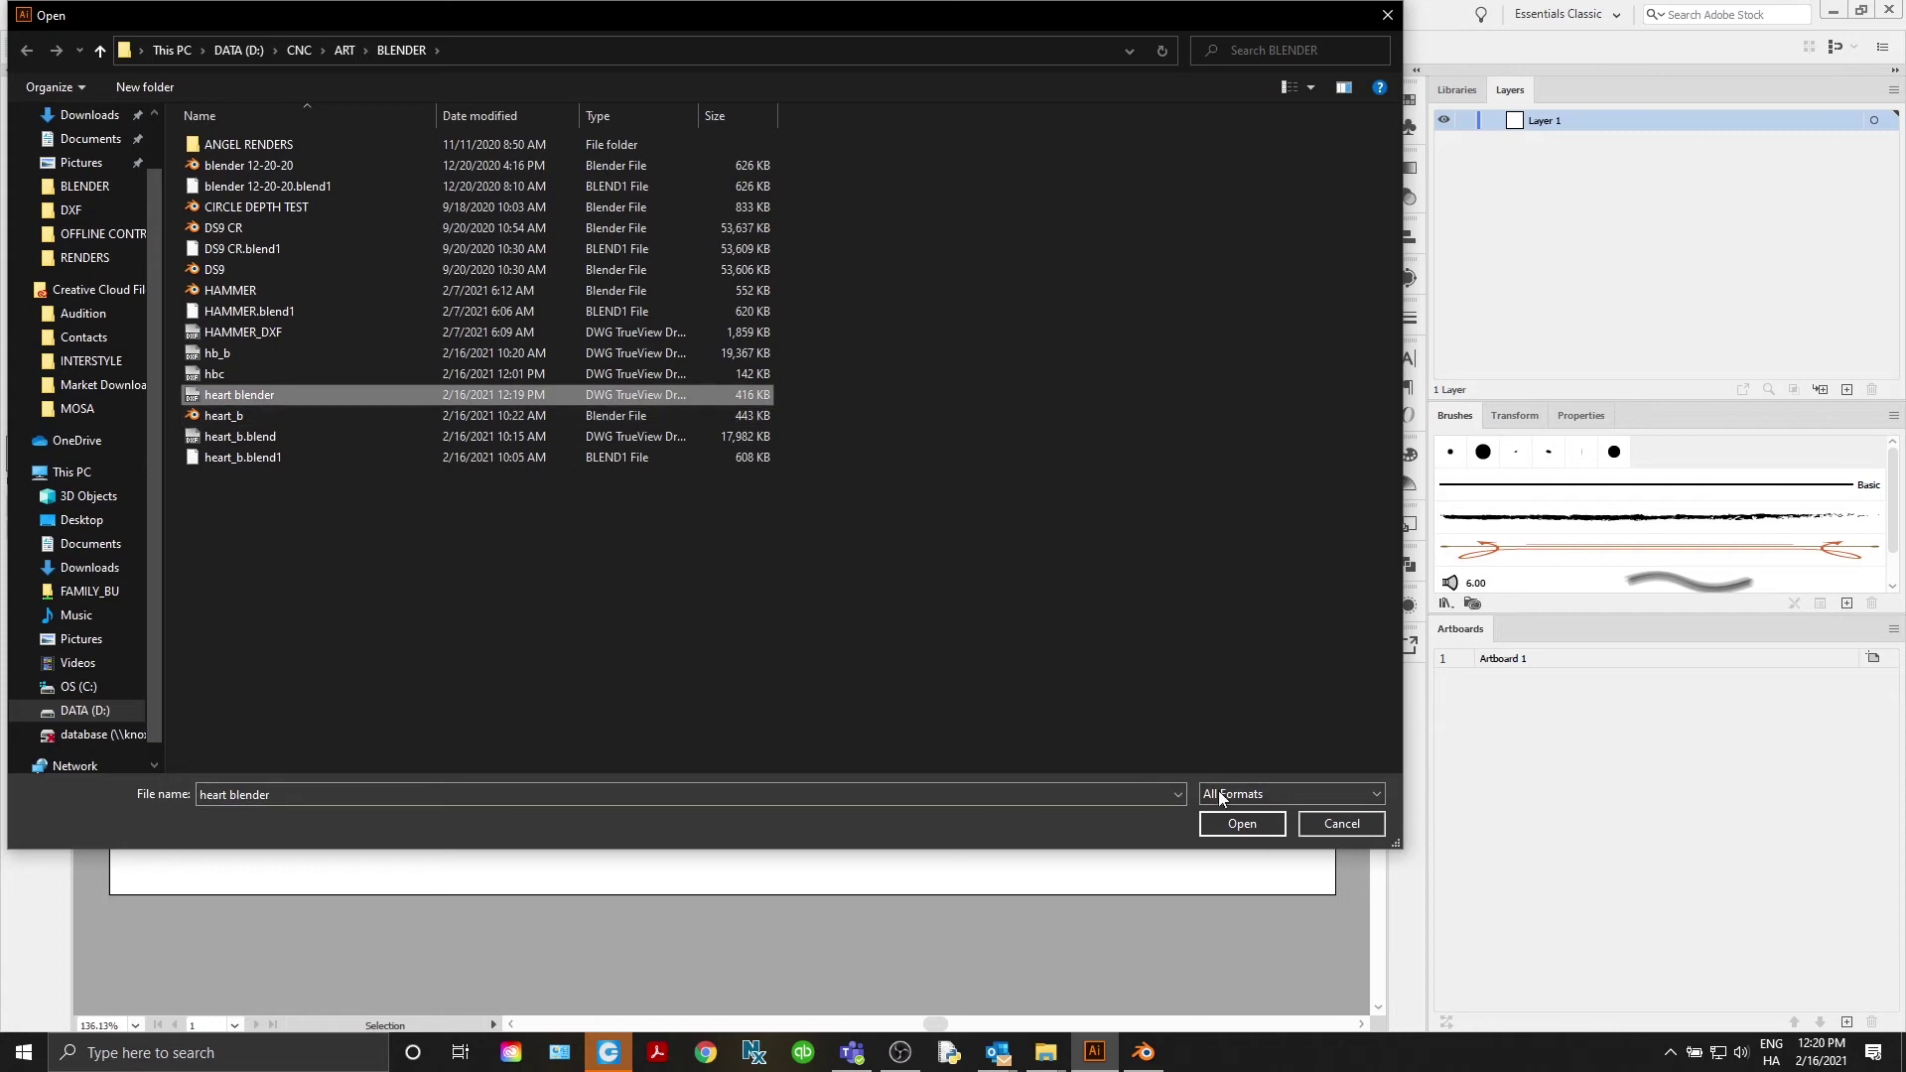
pyautogui.click(1230, 830)
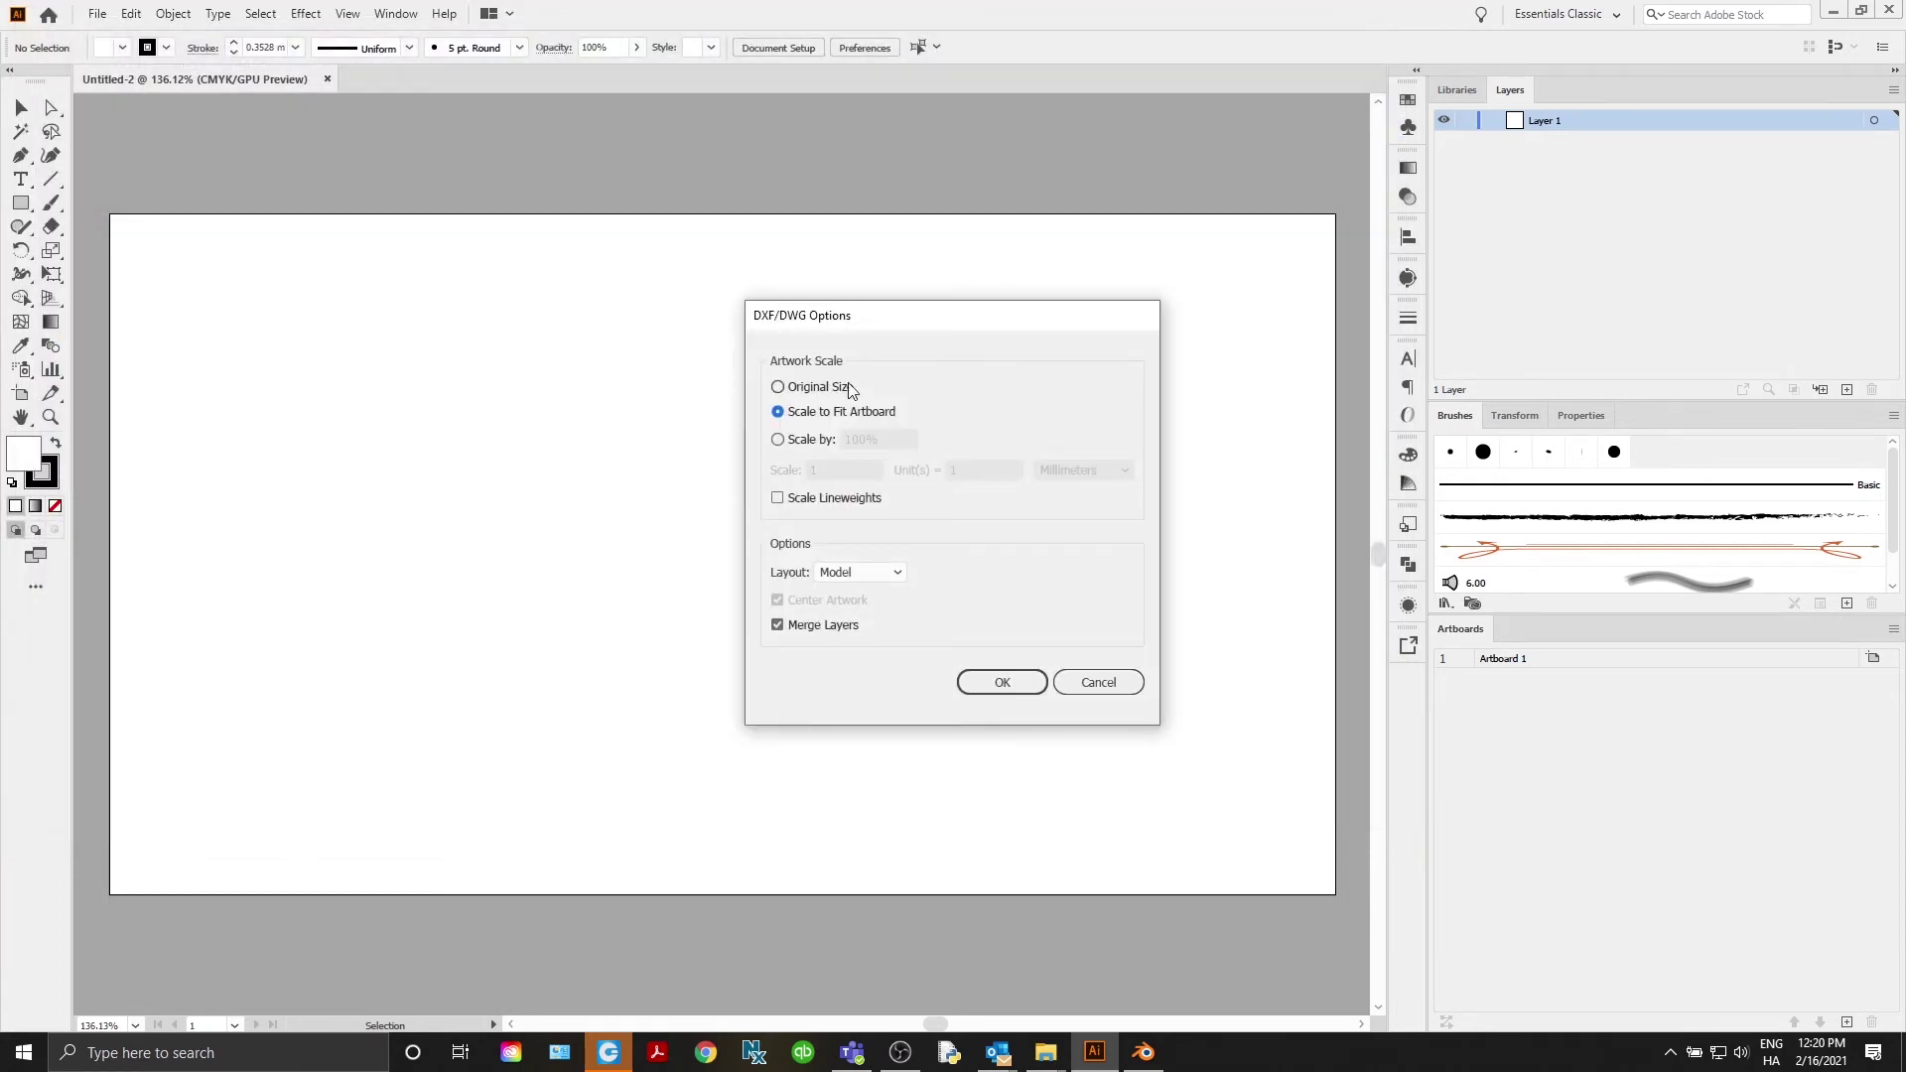
pyautogui.click(1002, 683)
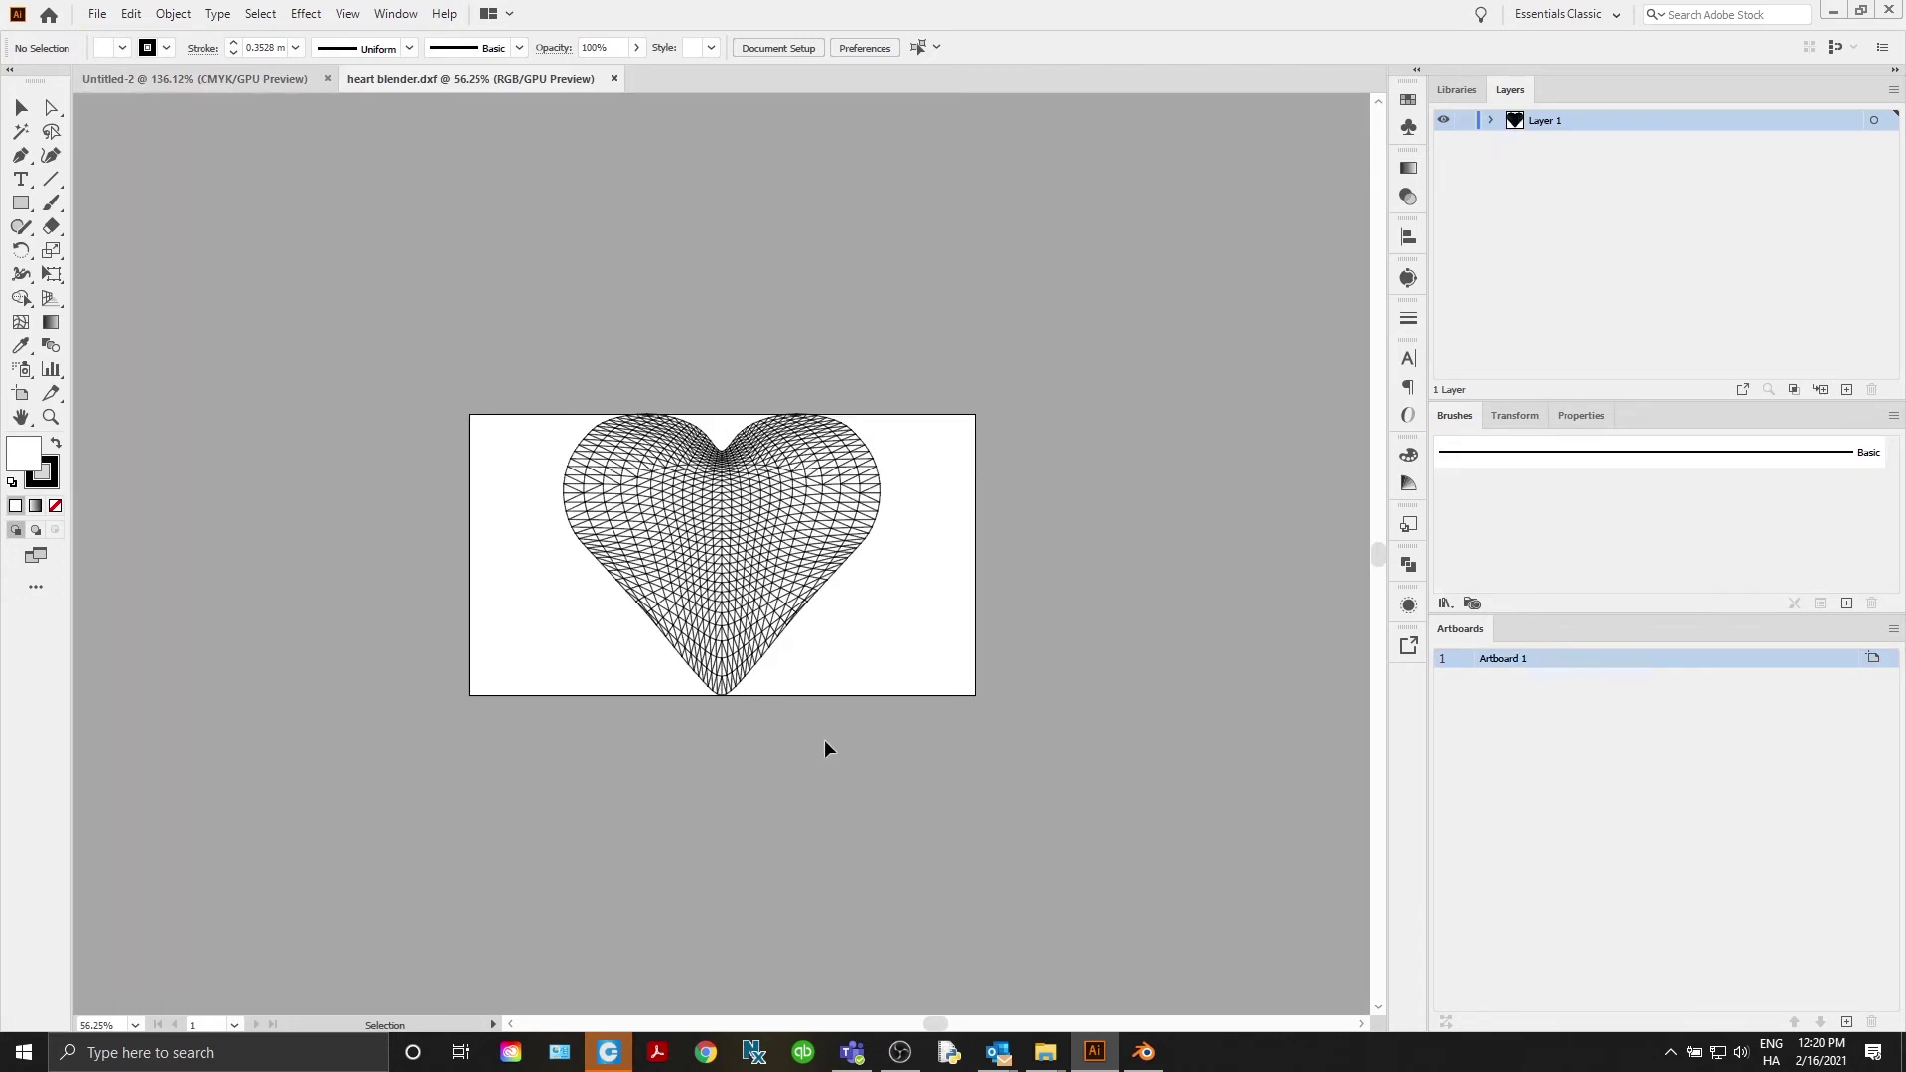
# Select the whole imported heart wireframe, ungroup it into separate line segments and clear the selection
pyautogui.moveTo(852, 659); pyautogui.dragTo(765, 616)
pyautogui.keyDown('alt'); pyautogui.scroll(3, 779, 610); pyautogui.keyUp('alt')
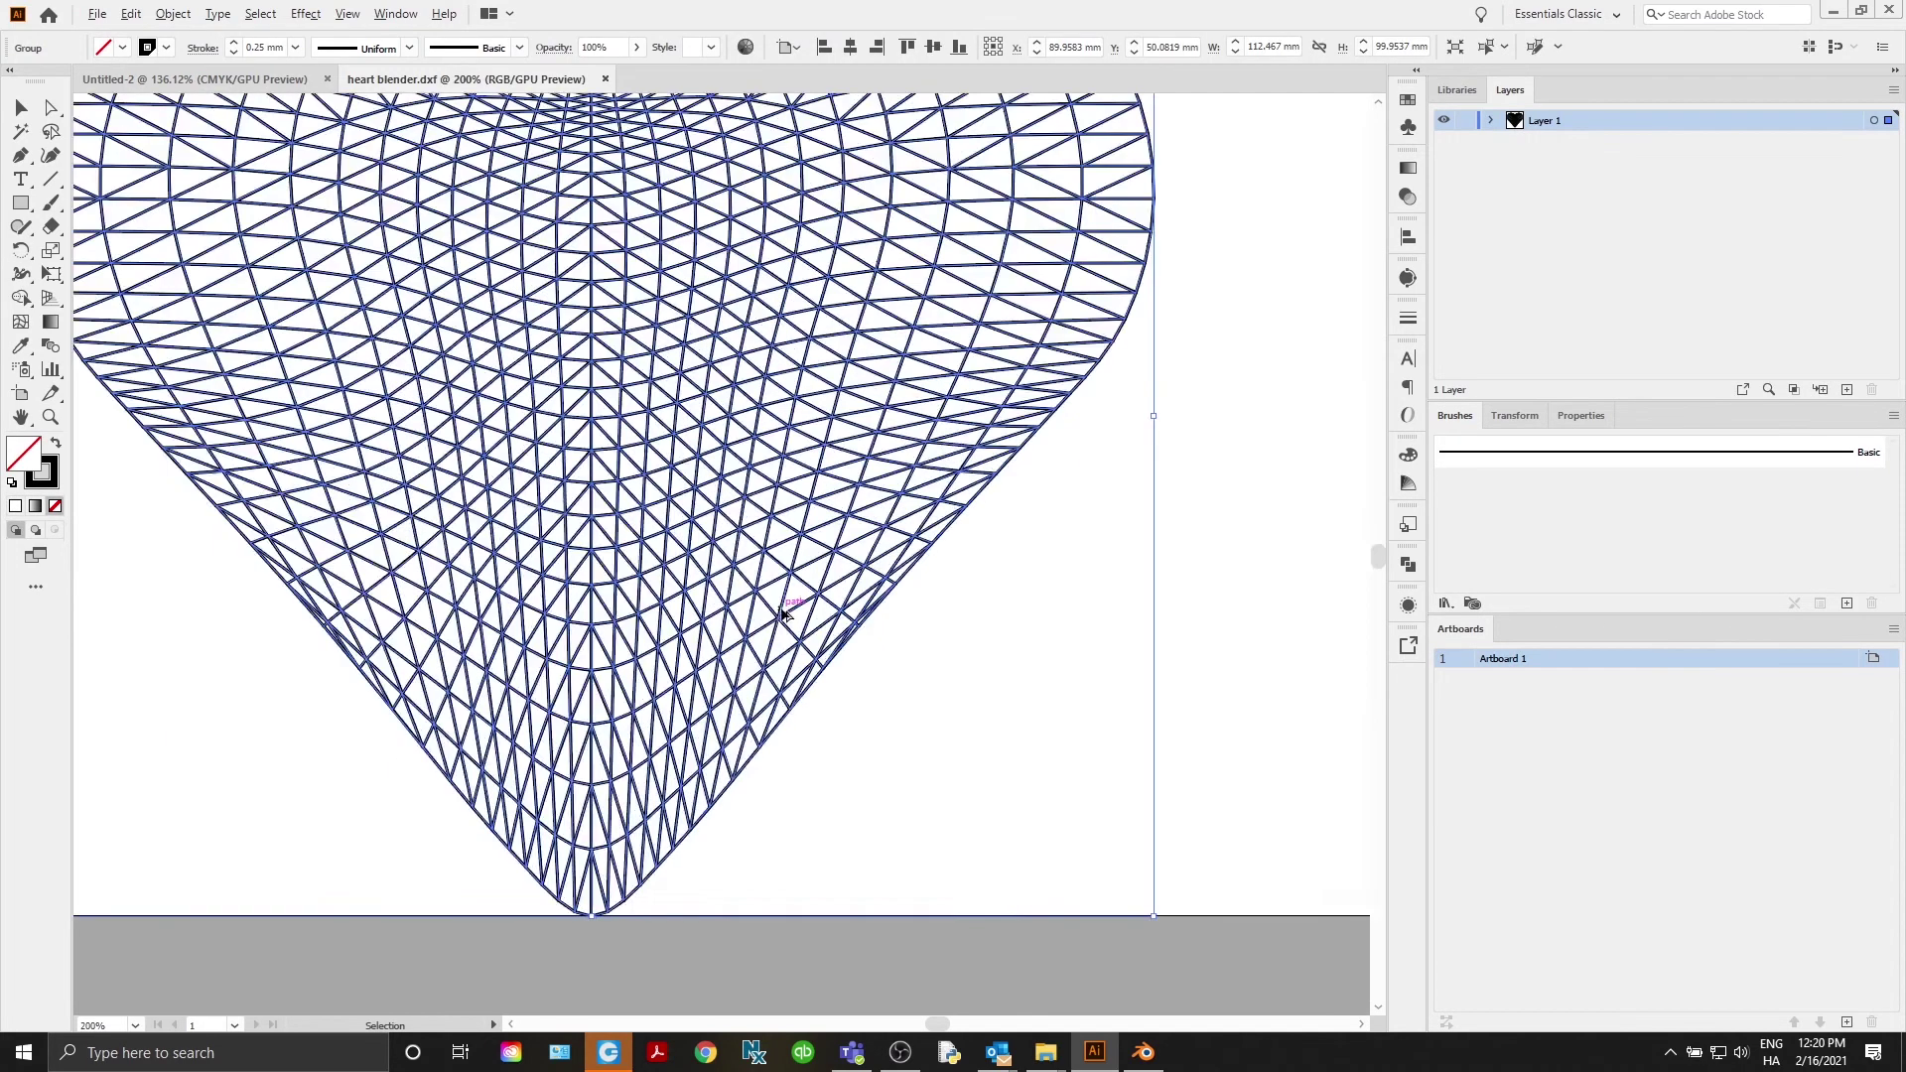
pyautogui.moveTo(722, 531); pyautogui.dragTo(802, 594)
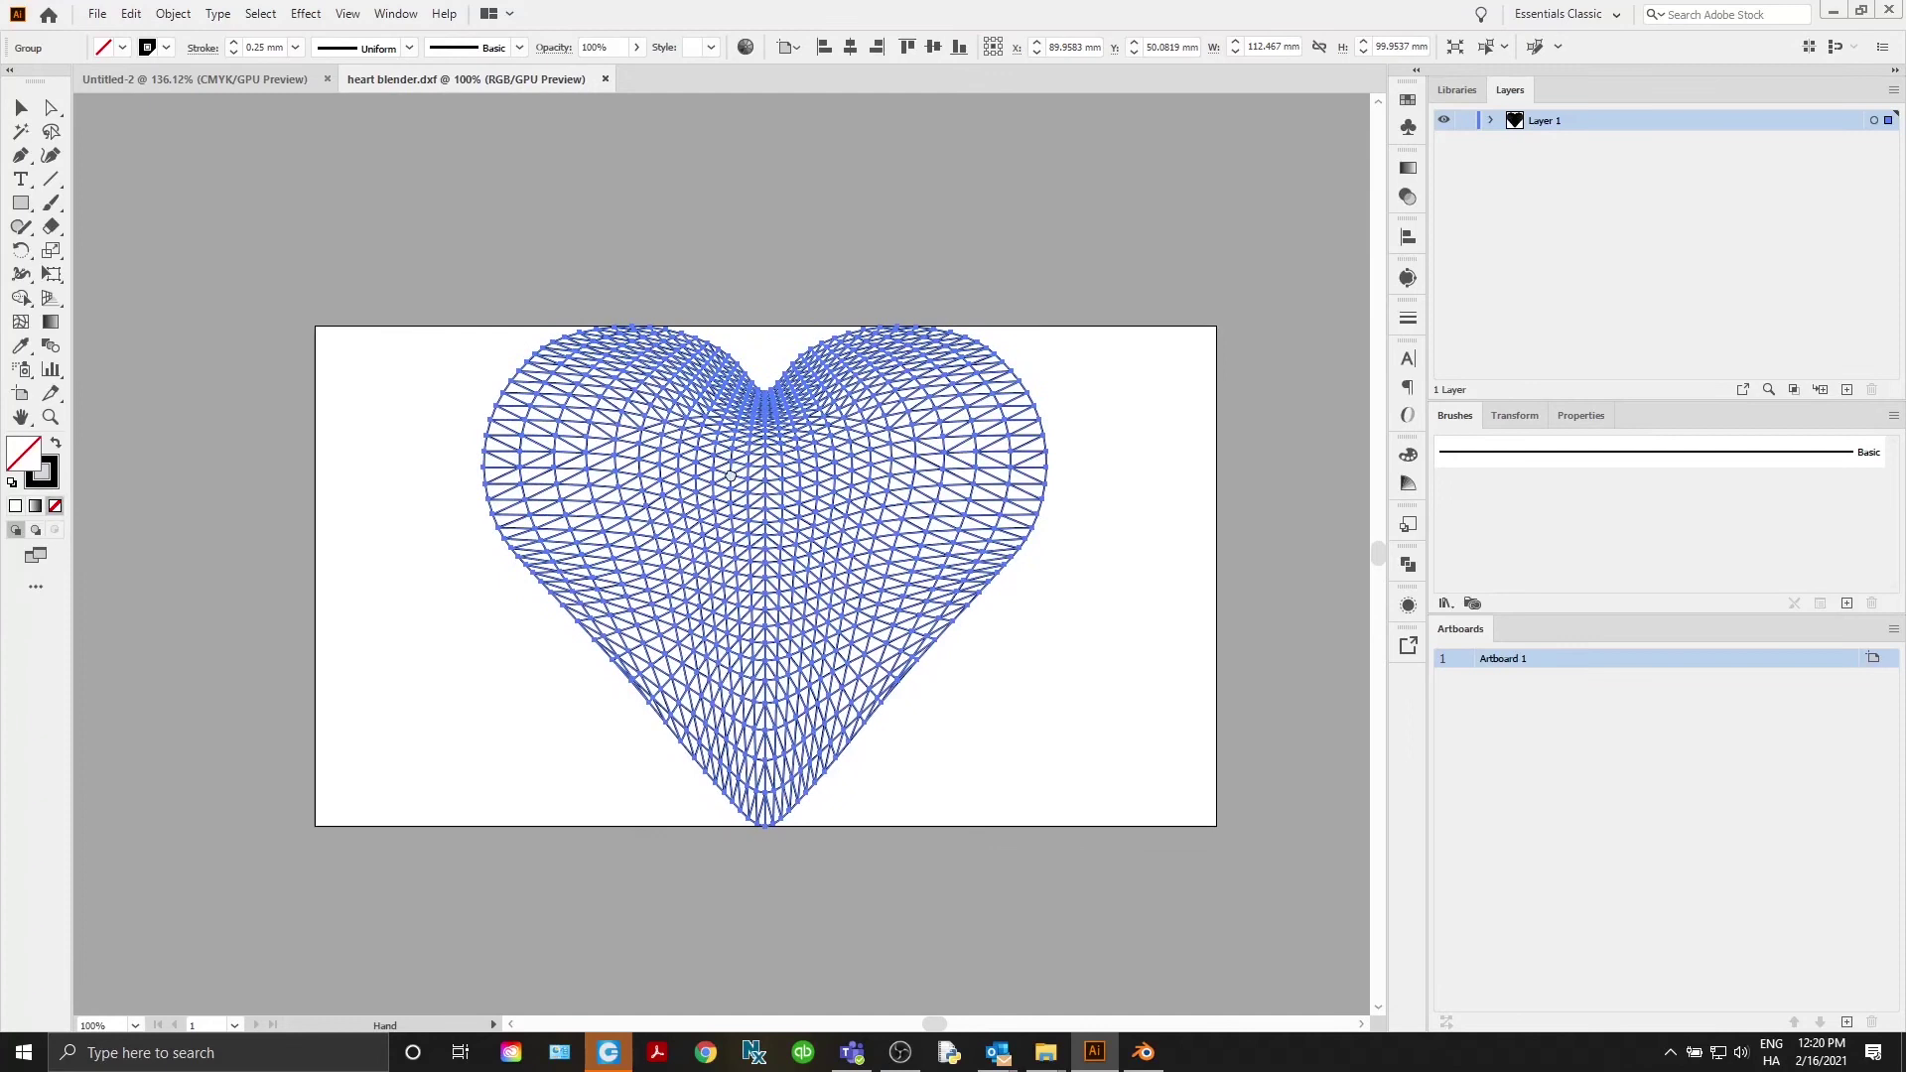
pyautogui.rightClick(907, 623)
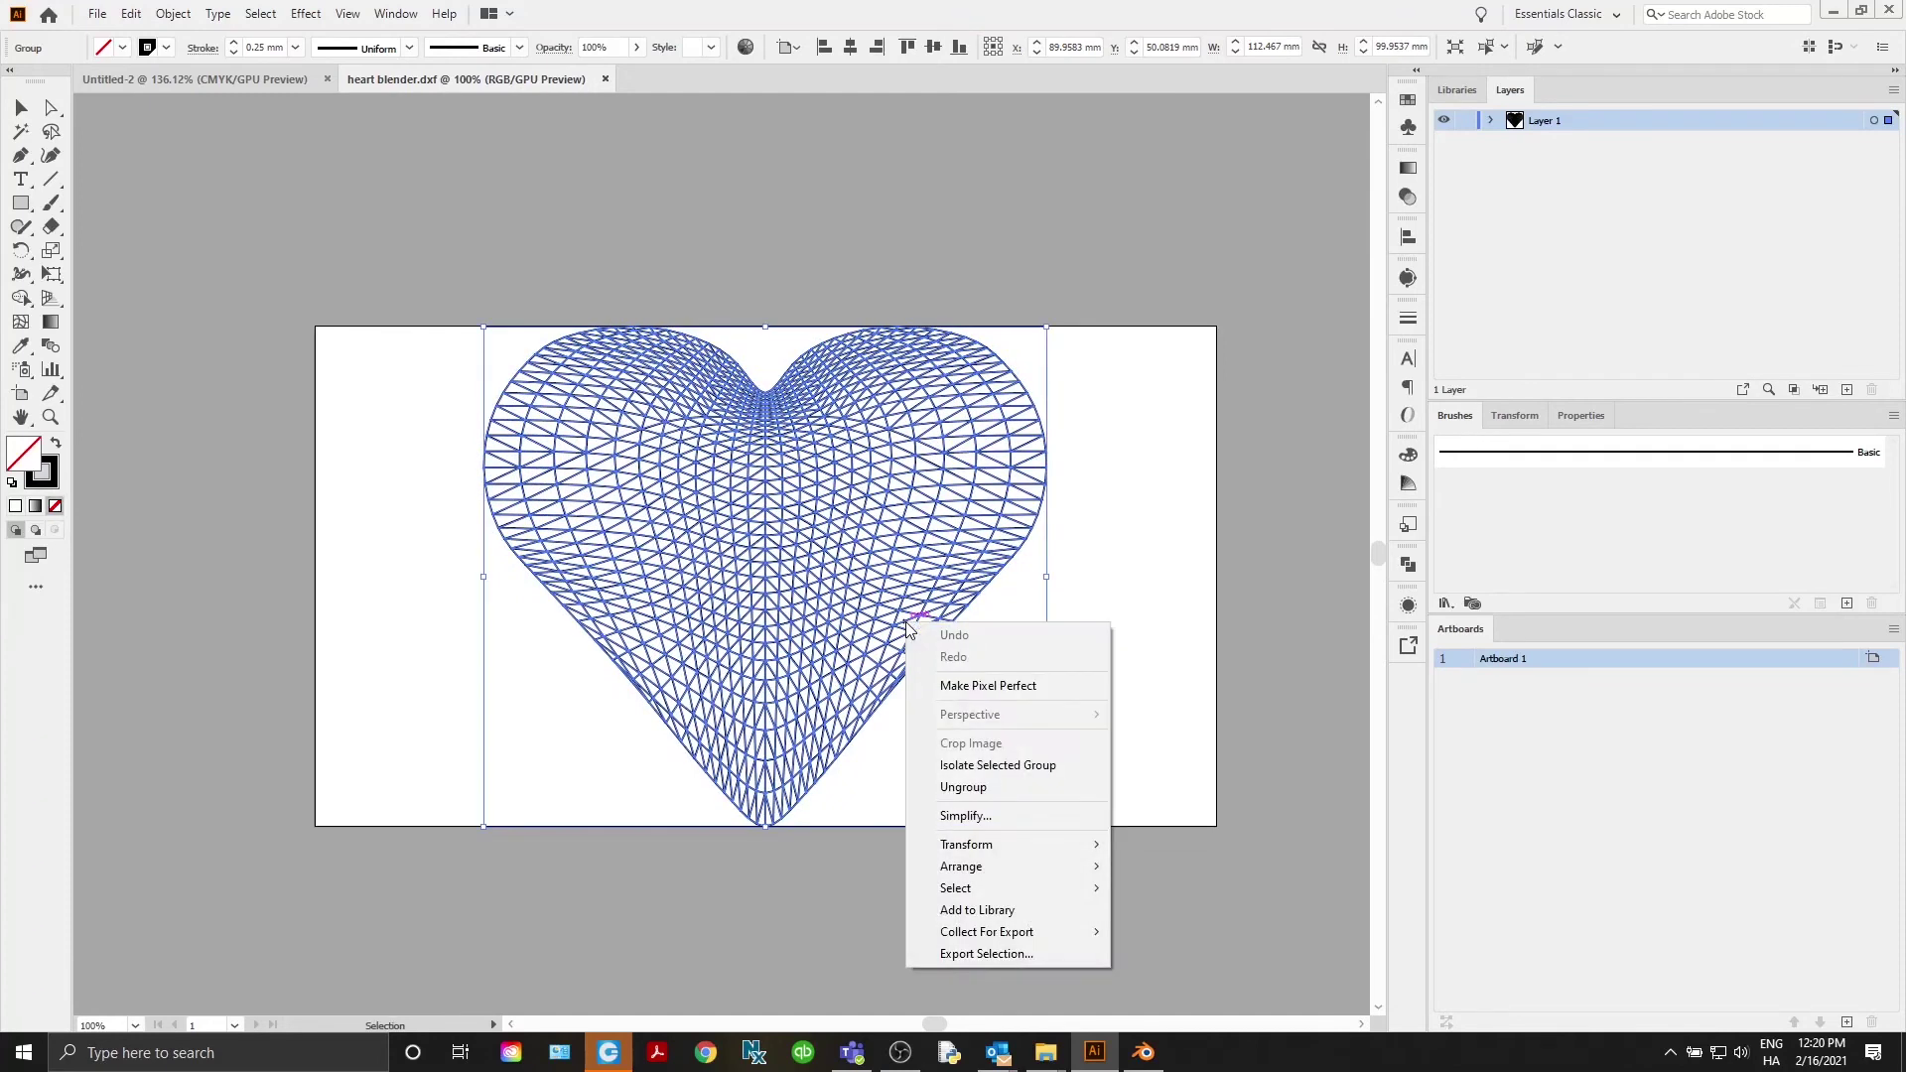
pyautogui.click(964, 815)
pyautogui.click(988, 732)
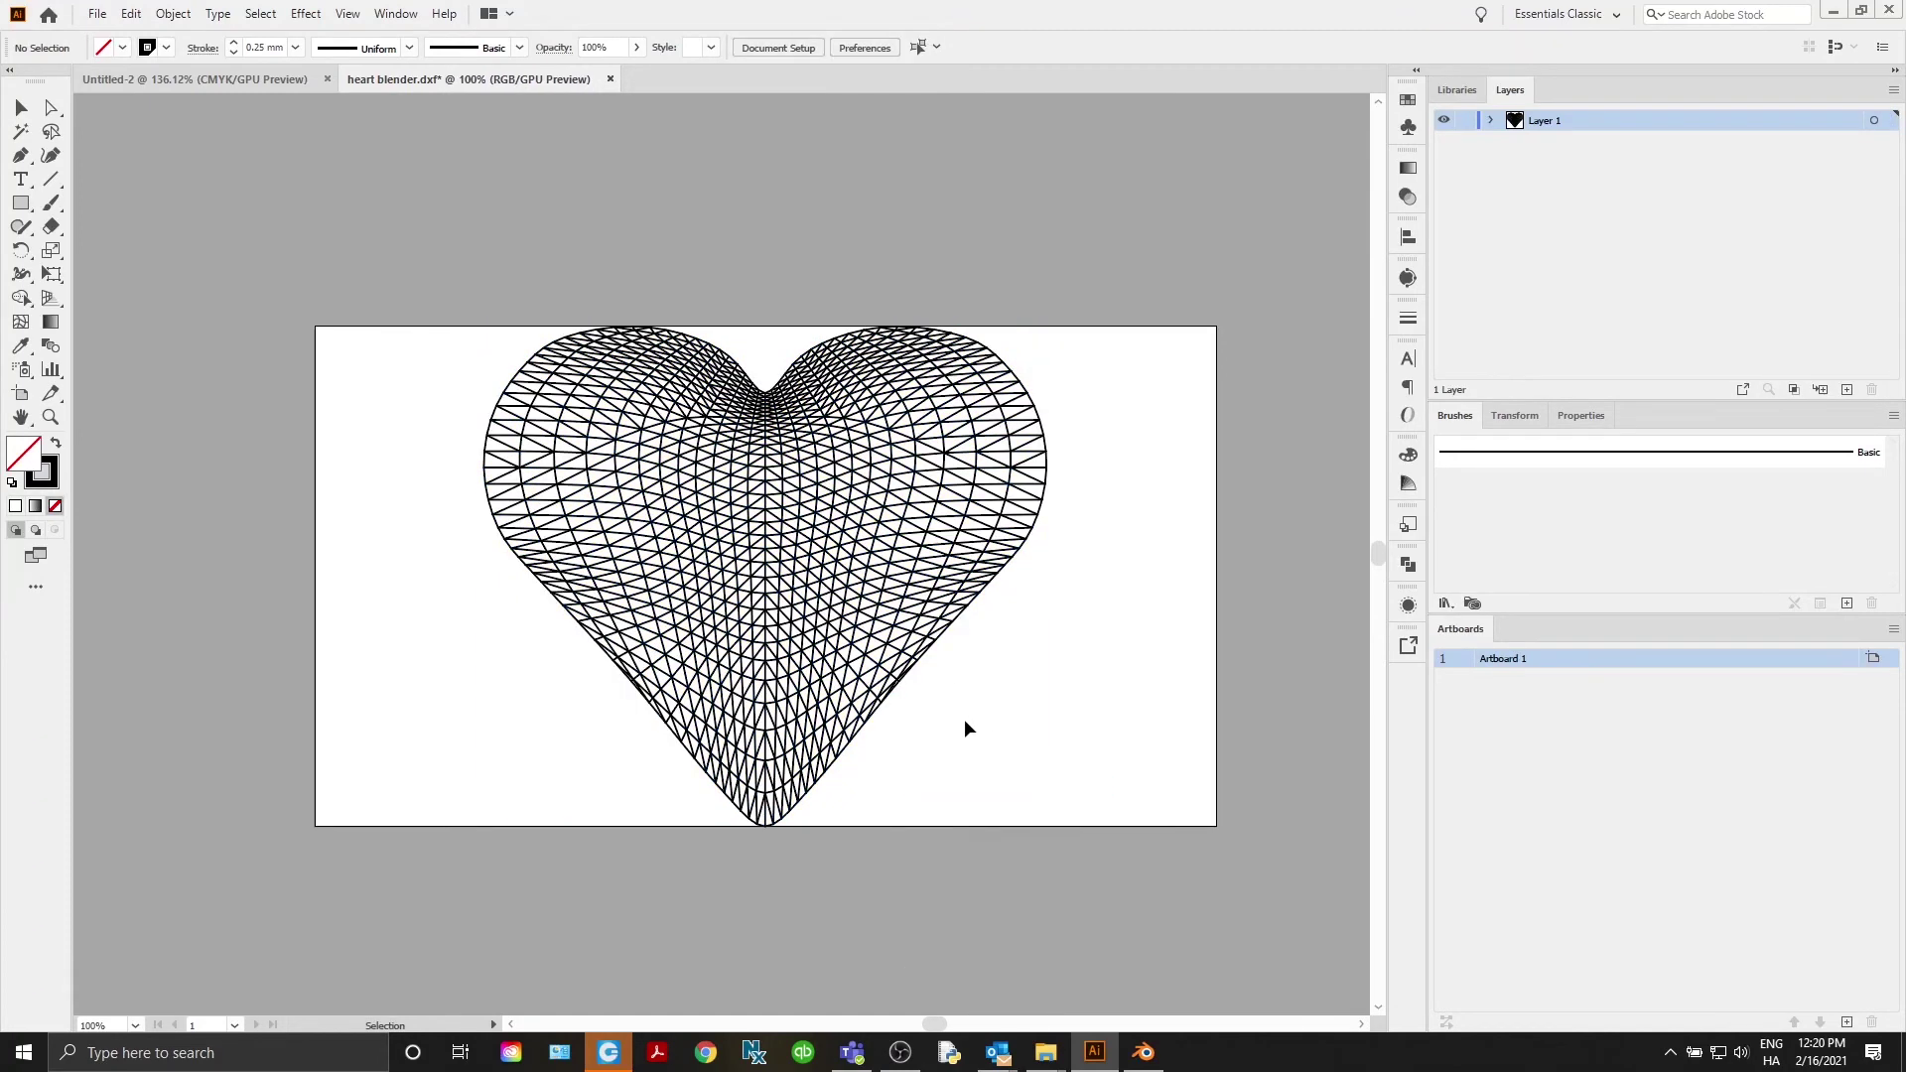
# Try moving a single line segment in the heart's lower right half, and undo the move
pyautogui.click(869, 656)
pyautogui.keyDown('alt'); pyautogui.scroll(6, 873, 657); pyautogui.keyUp('alt')
pyautogui.moveTo(808, 620); pyautogui.dragTo(824, 575)
pyautogui.hotkey('ctrl', 'z')
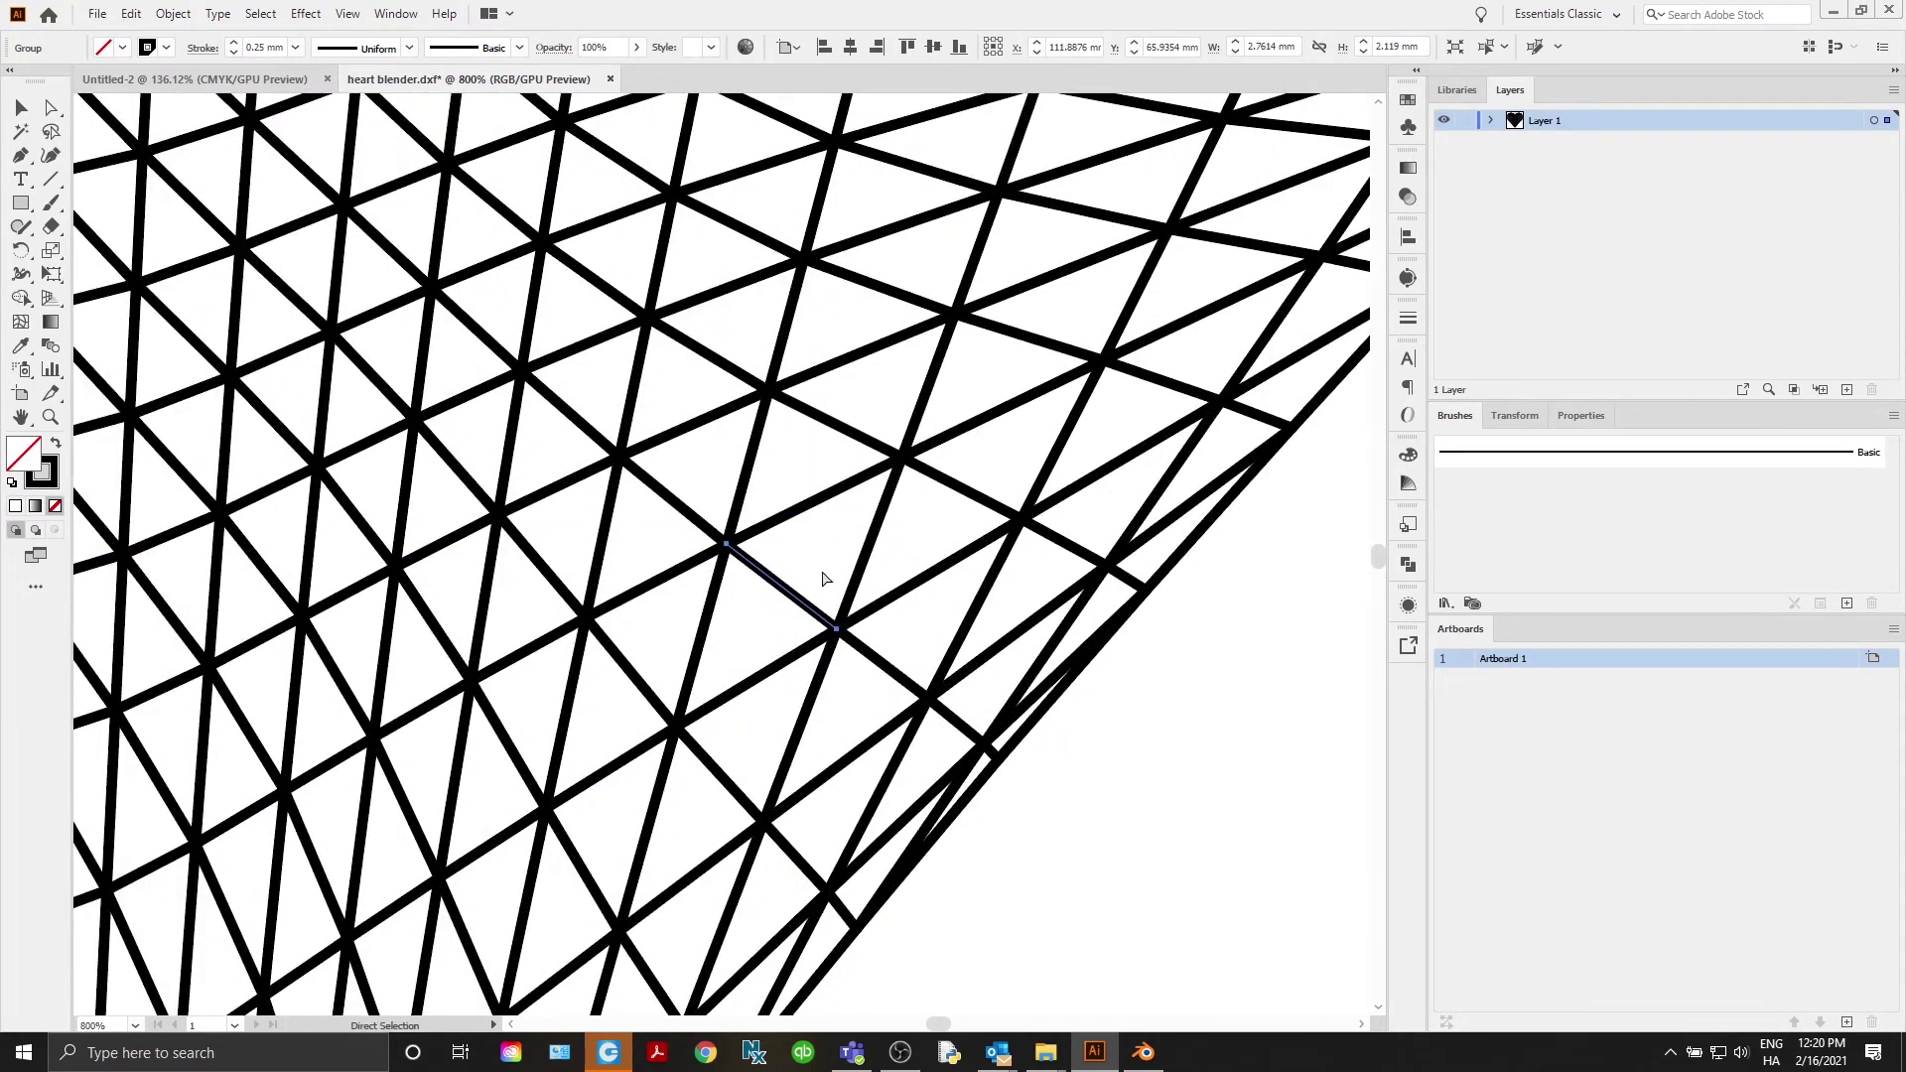
# Switch to Blender and examine the mesh export types offered in the Autocad DXF export settings
pyautogui.hotkey('alt', 'Tab')
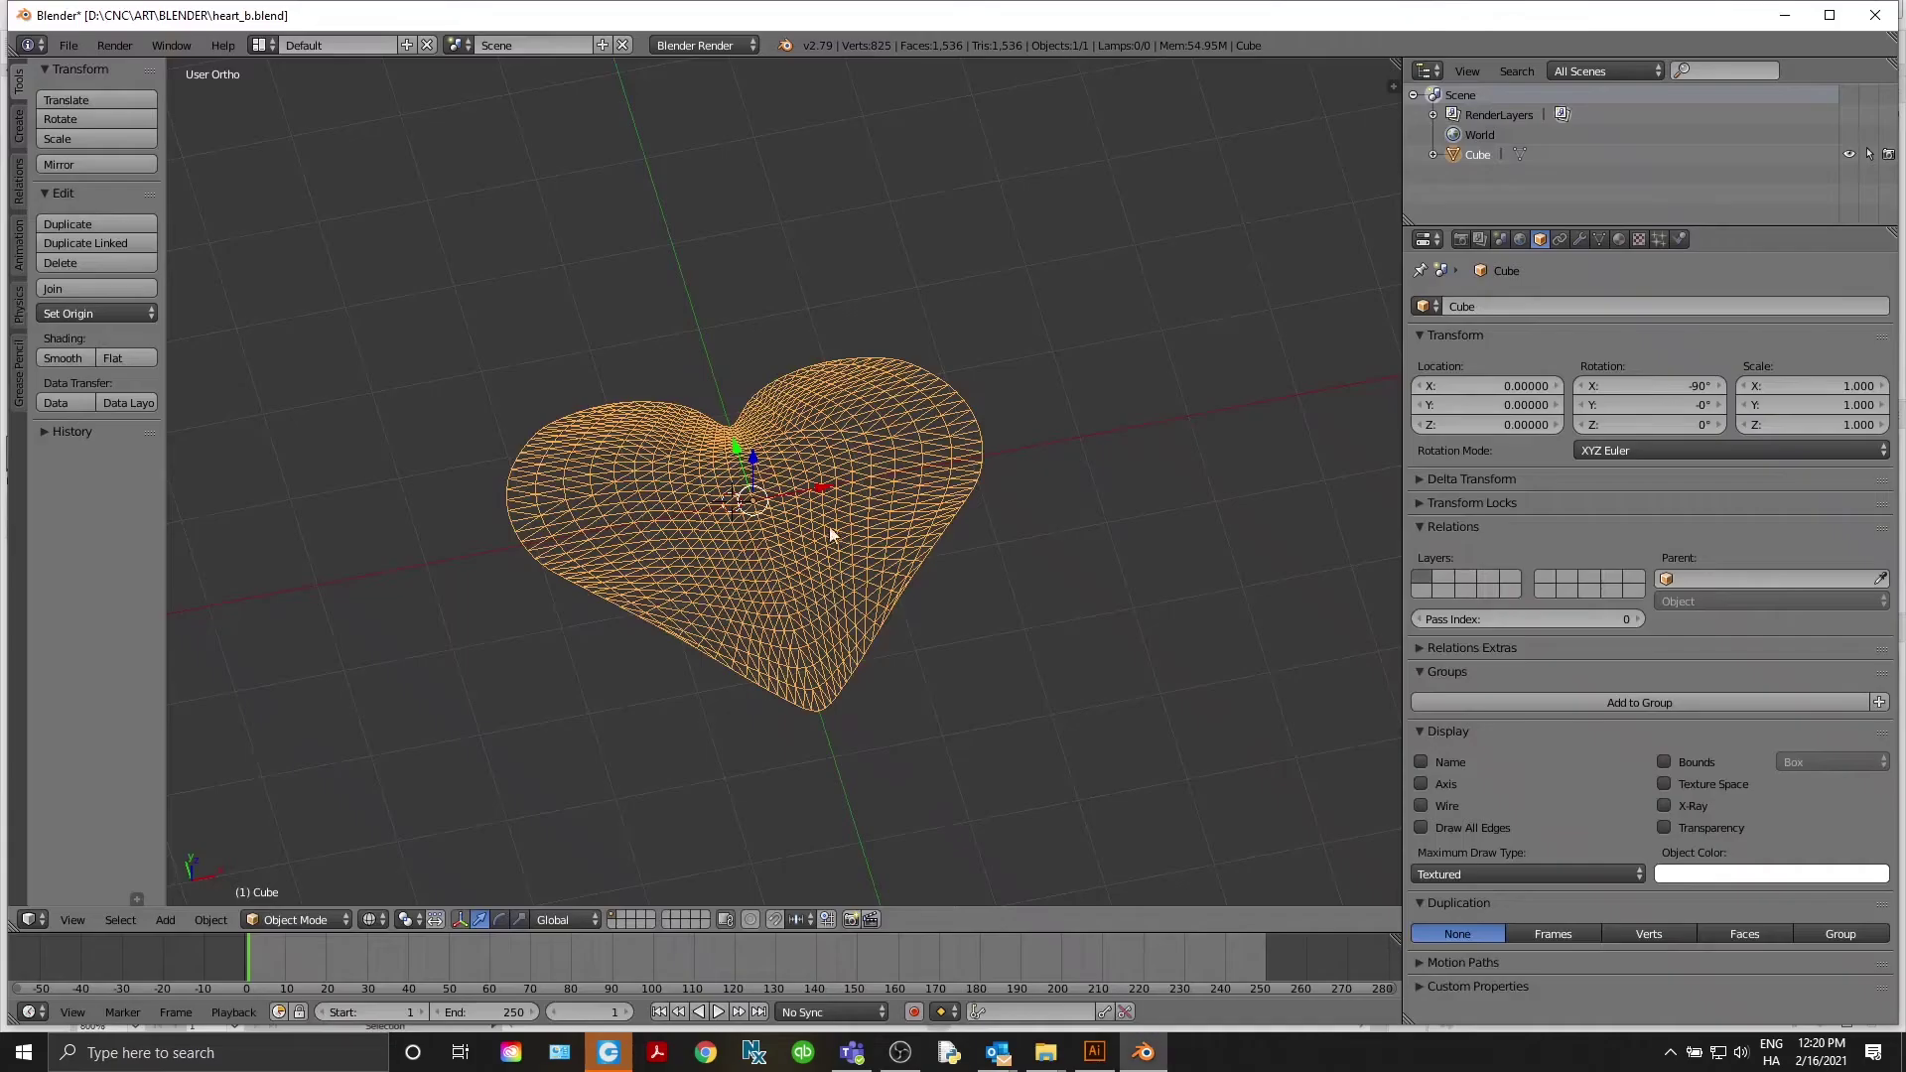
pyautogui.moveTo(907, 564); pyautogui.dragTo(903, 605, button='middle')
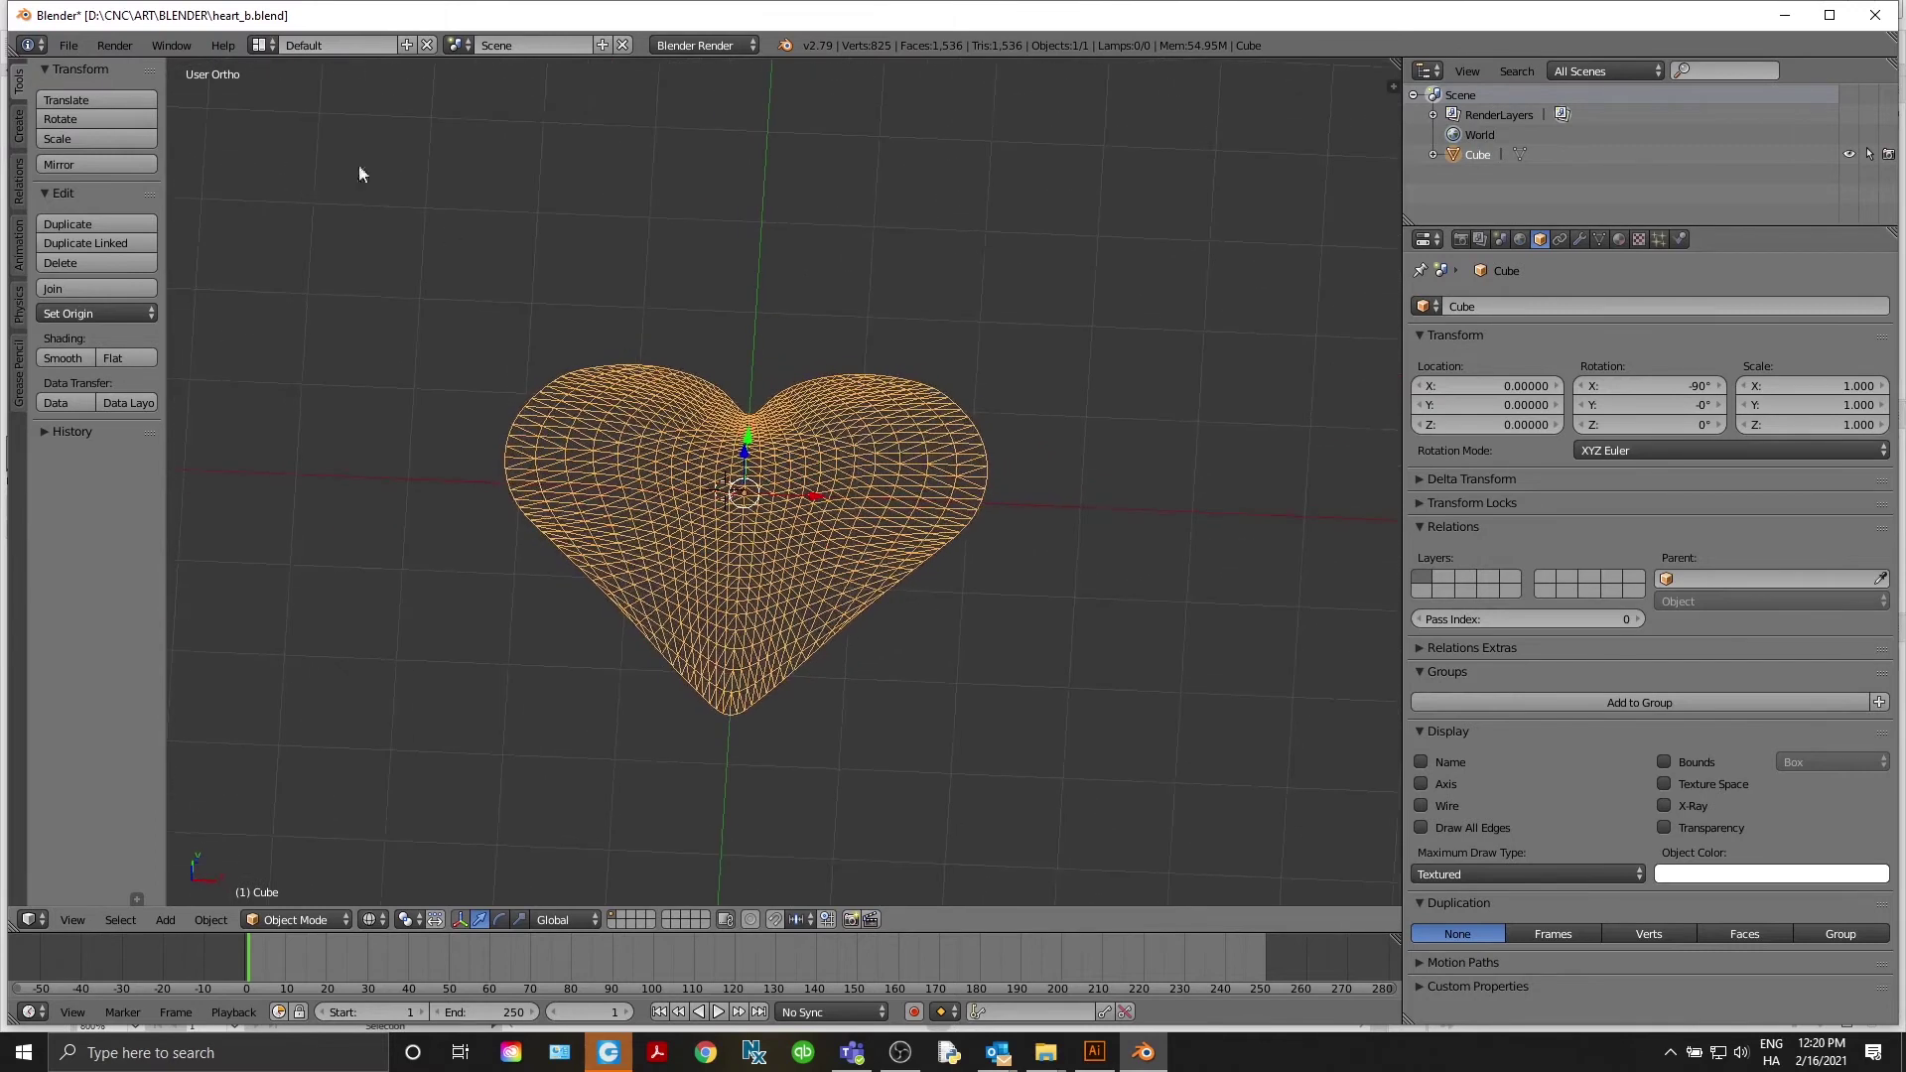
pyautogui.click(73, 46)
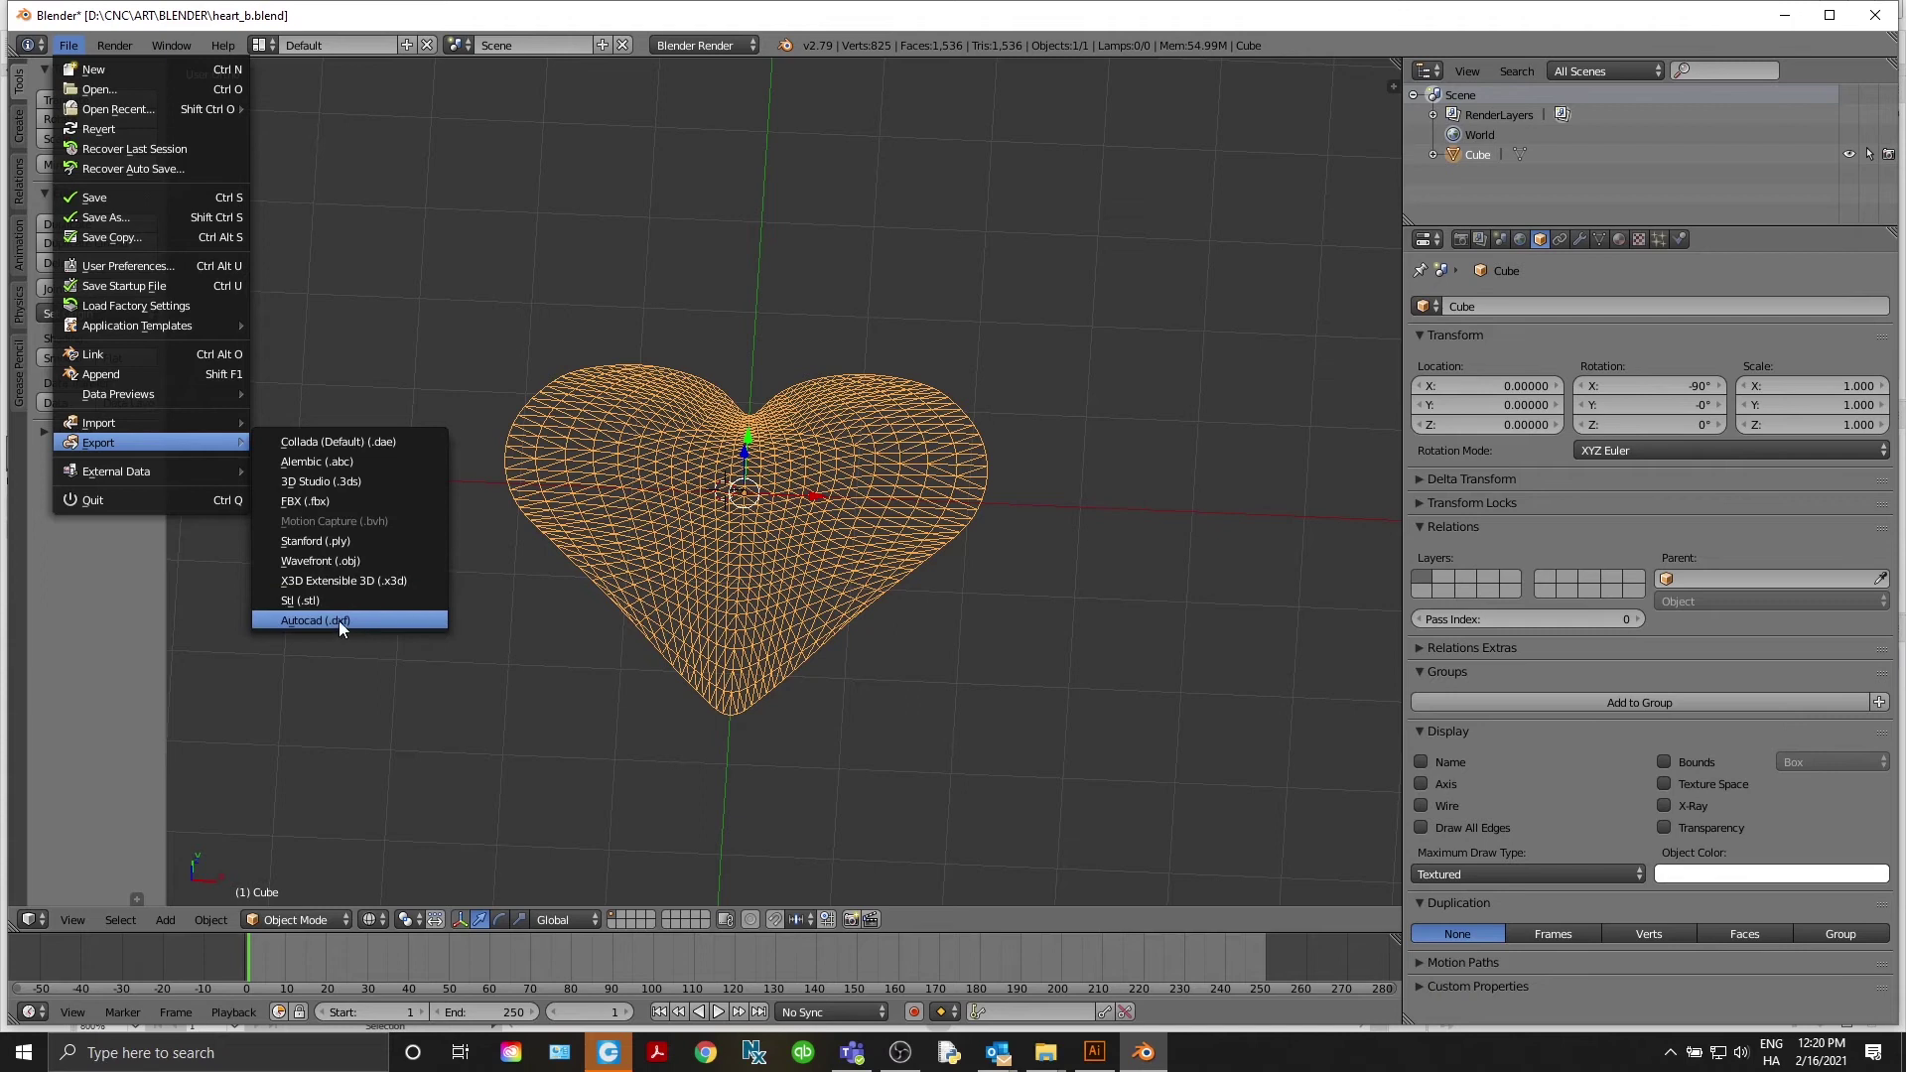
pyautogui.click(334, 623)
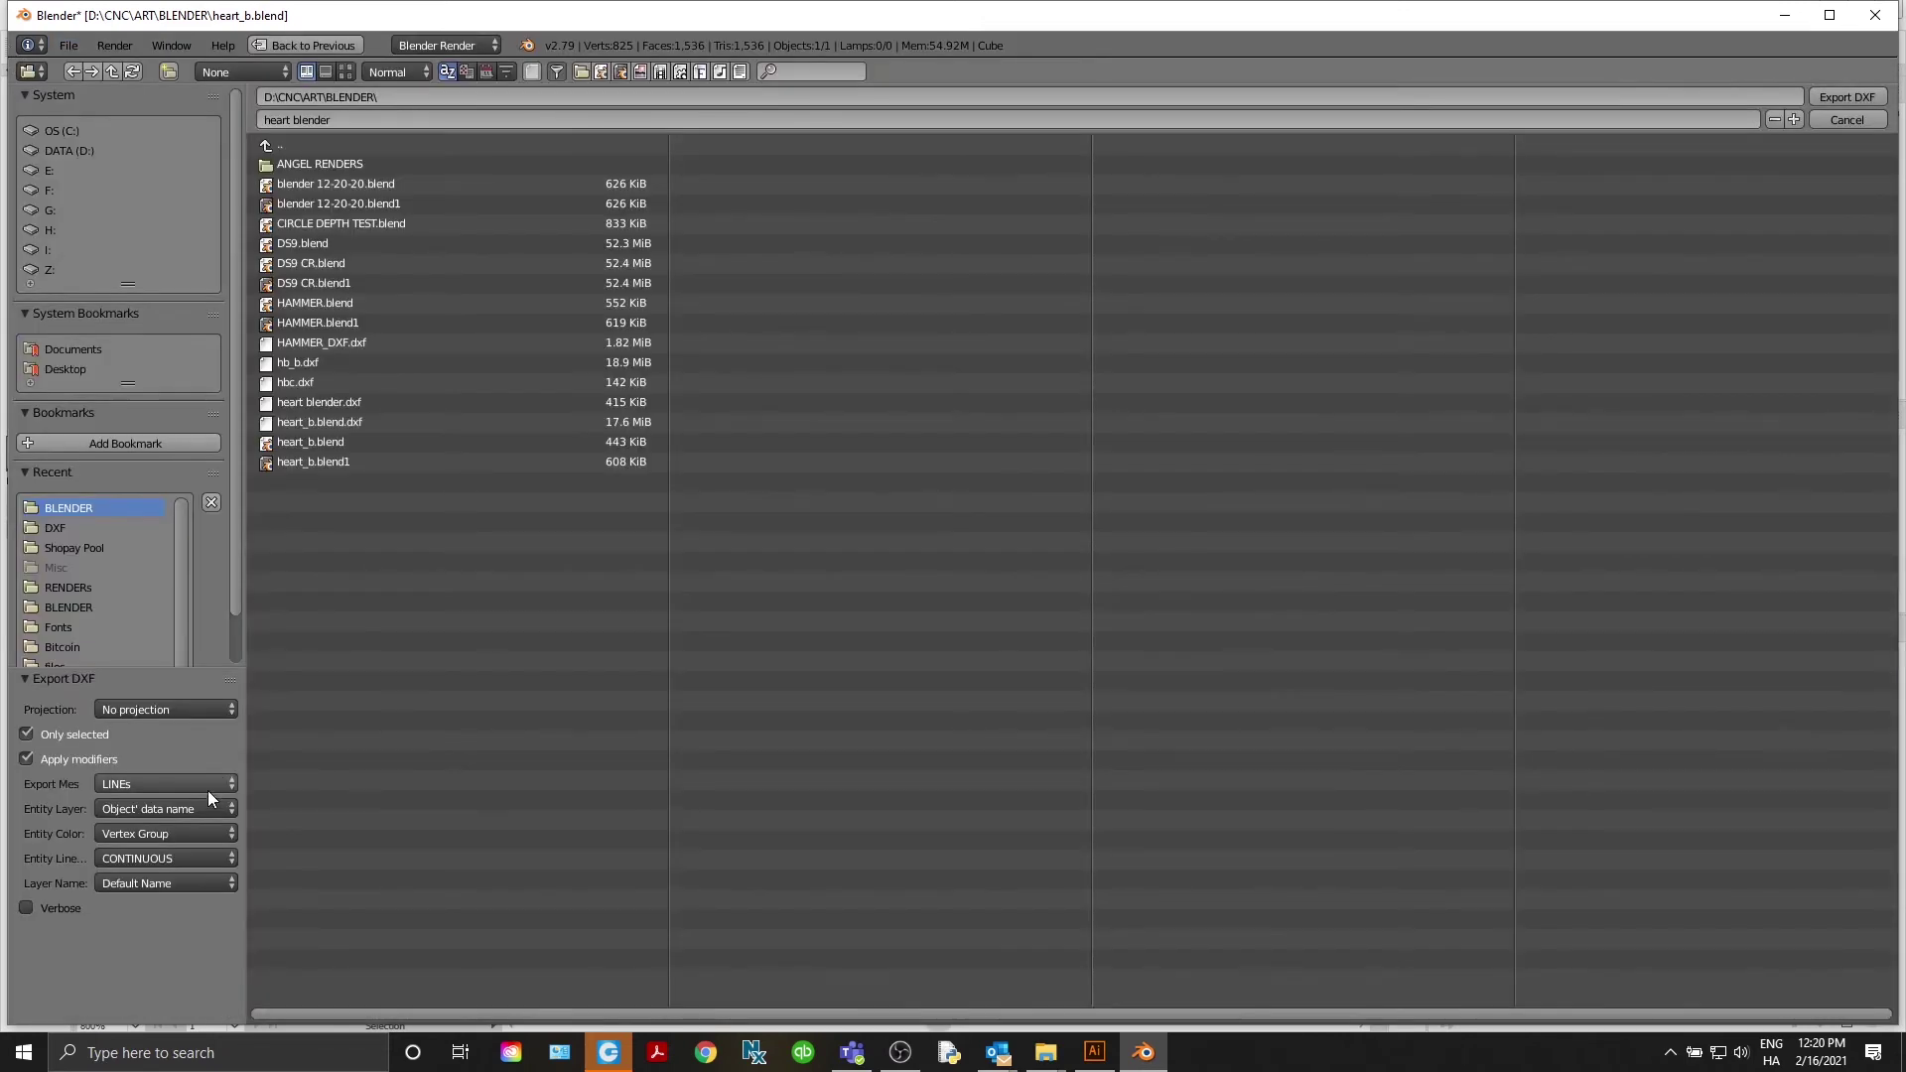
pyautogui.click(160, 788)
pyautogui.click(158, 788)
pyautogui.click(167, 787)
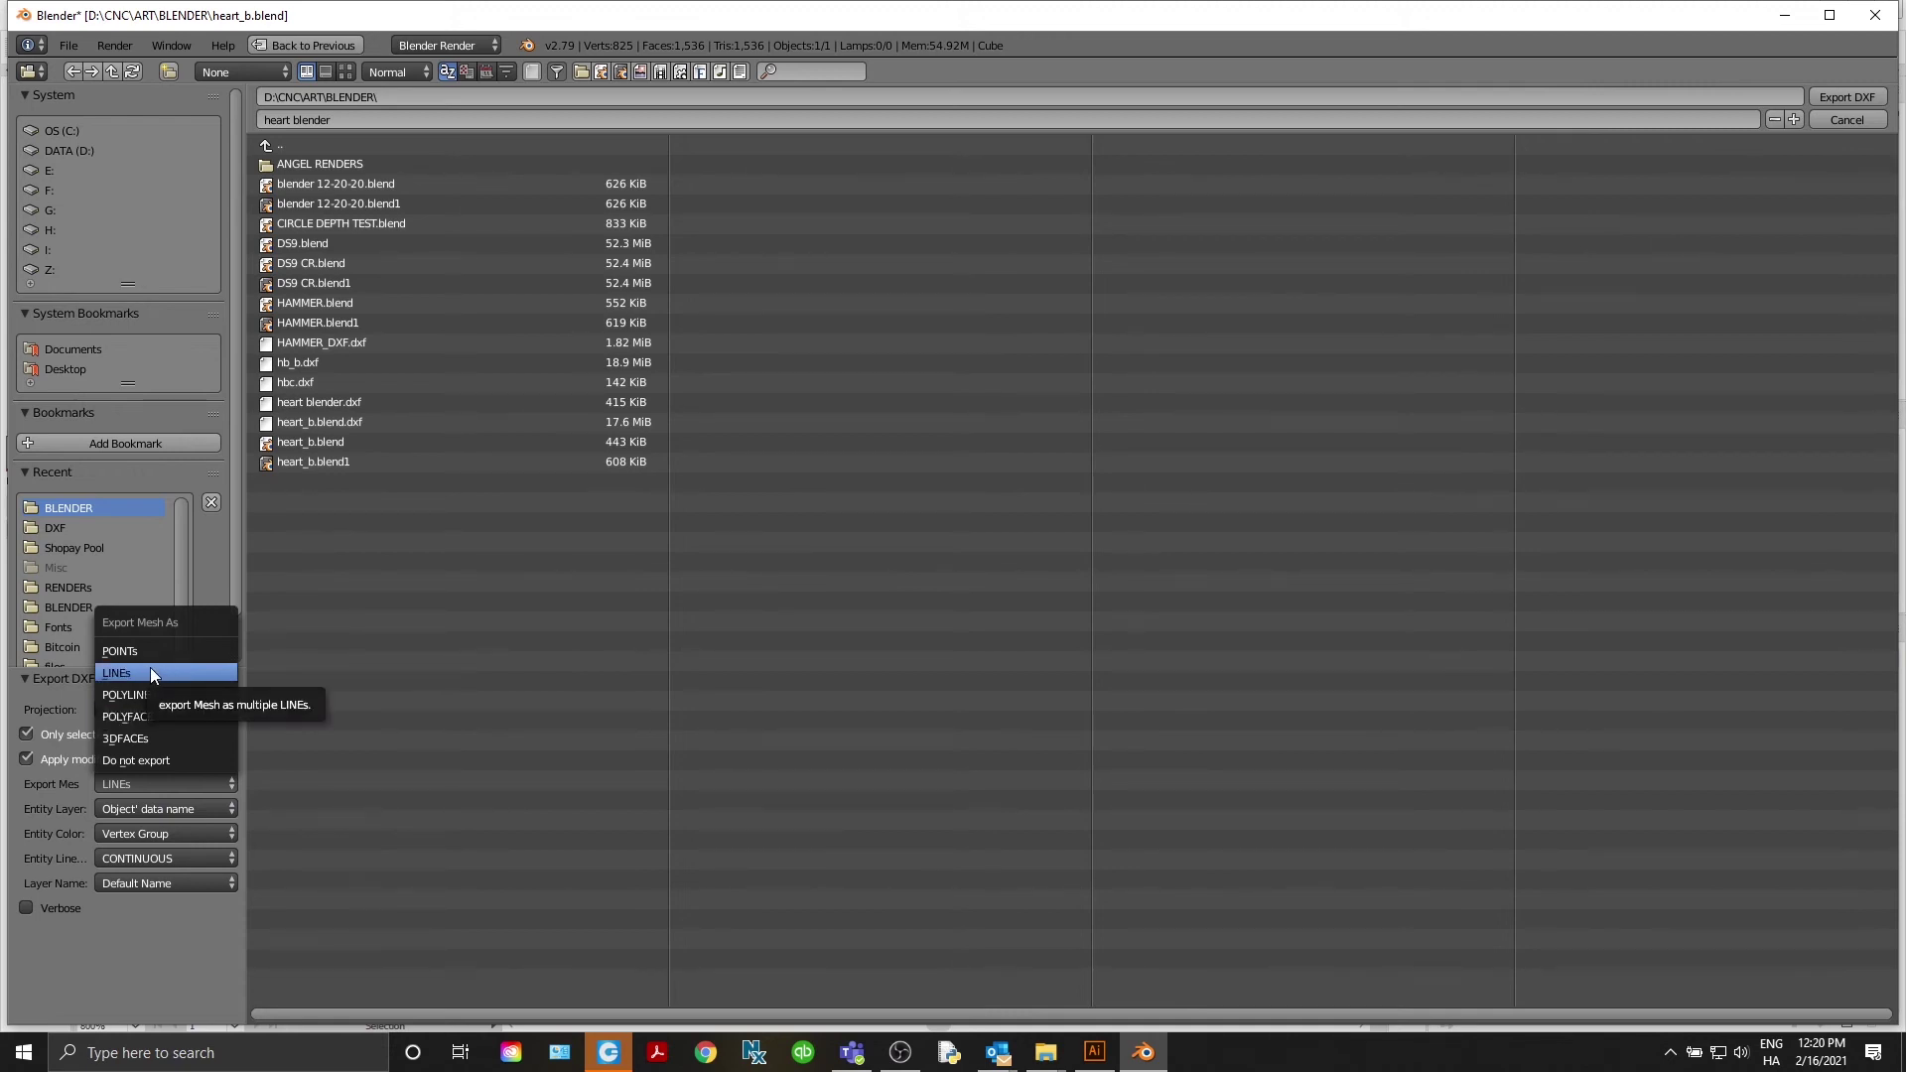
pyautogui.click(164, 780)
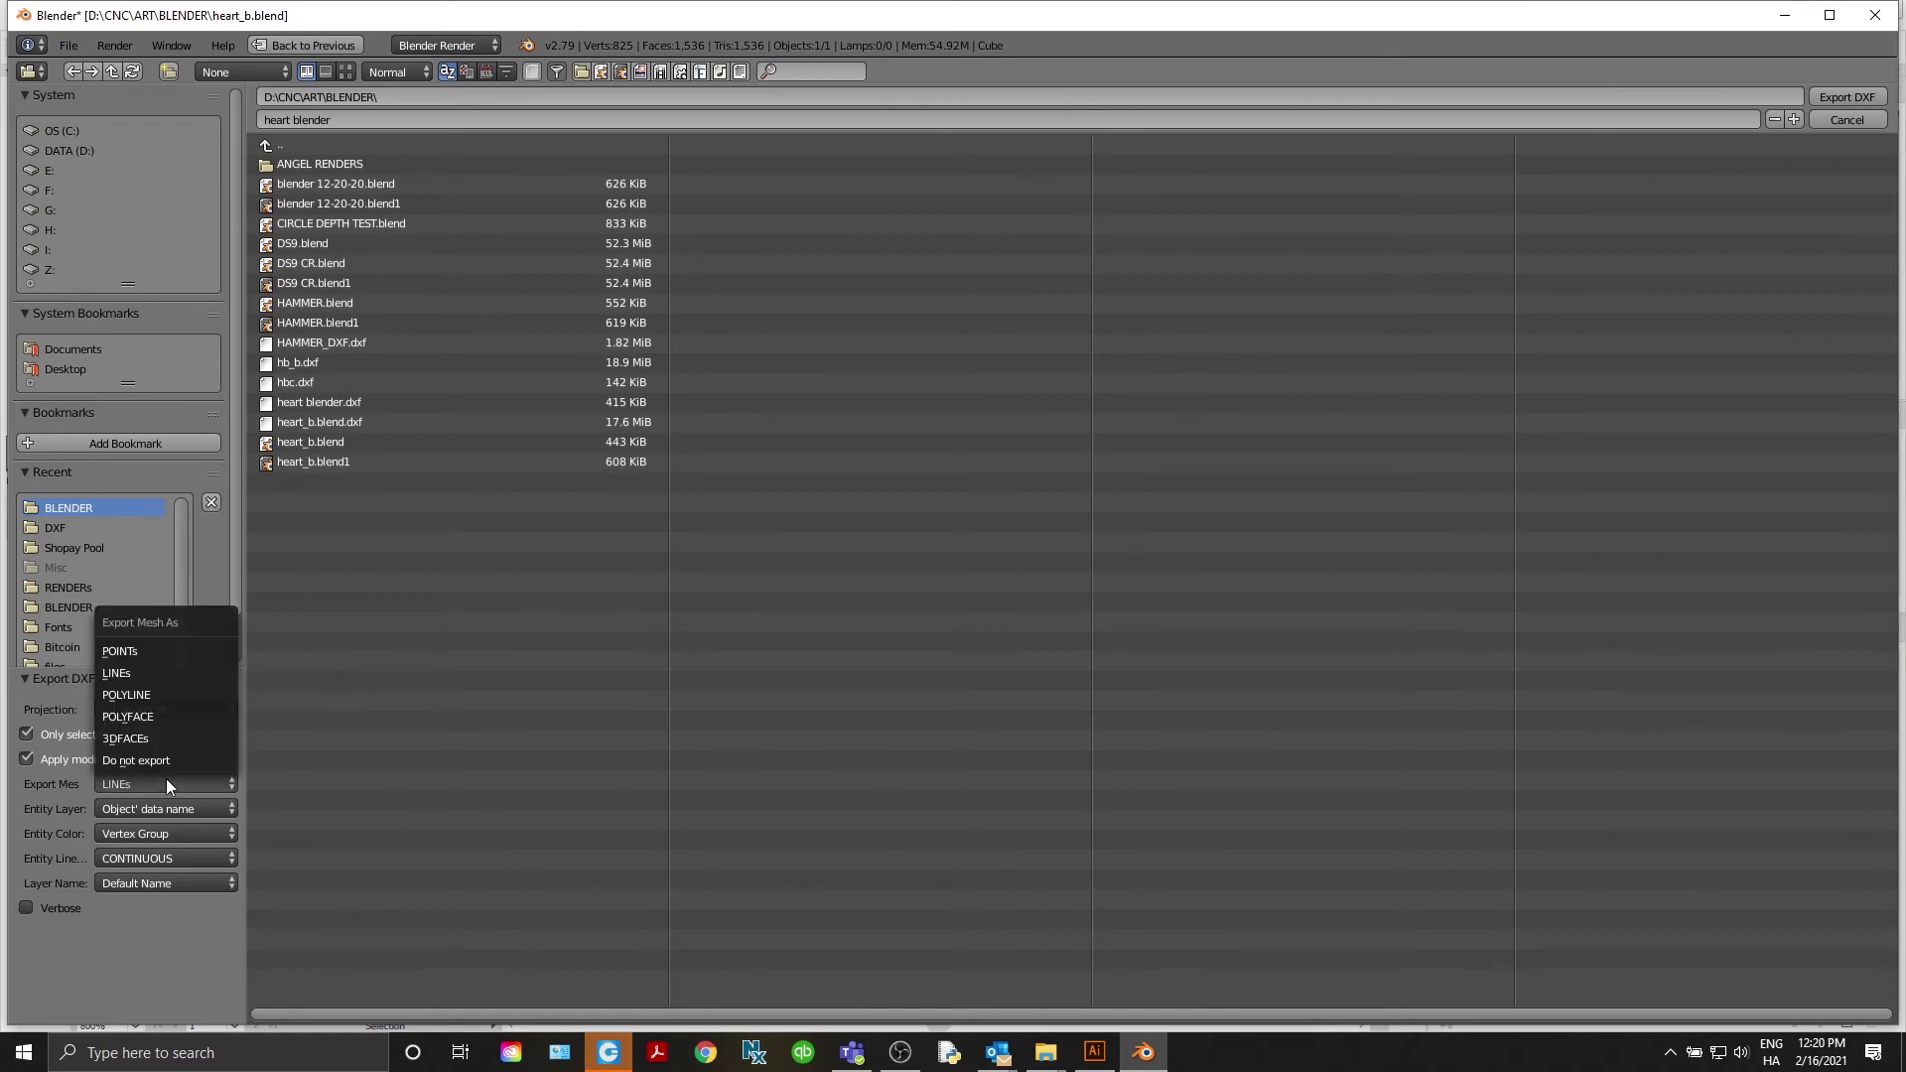
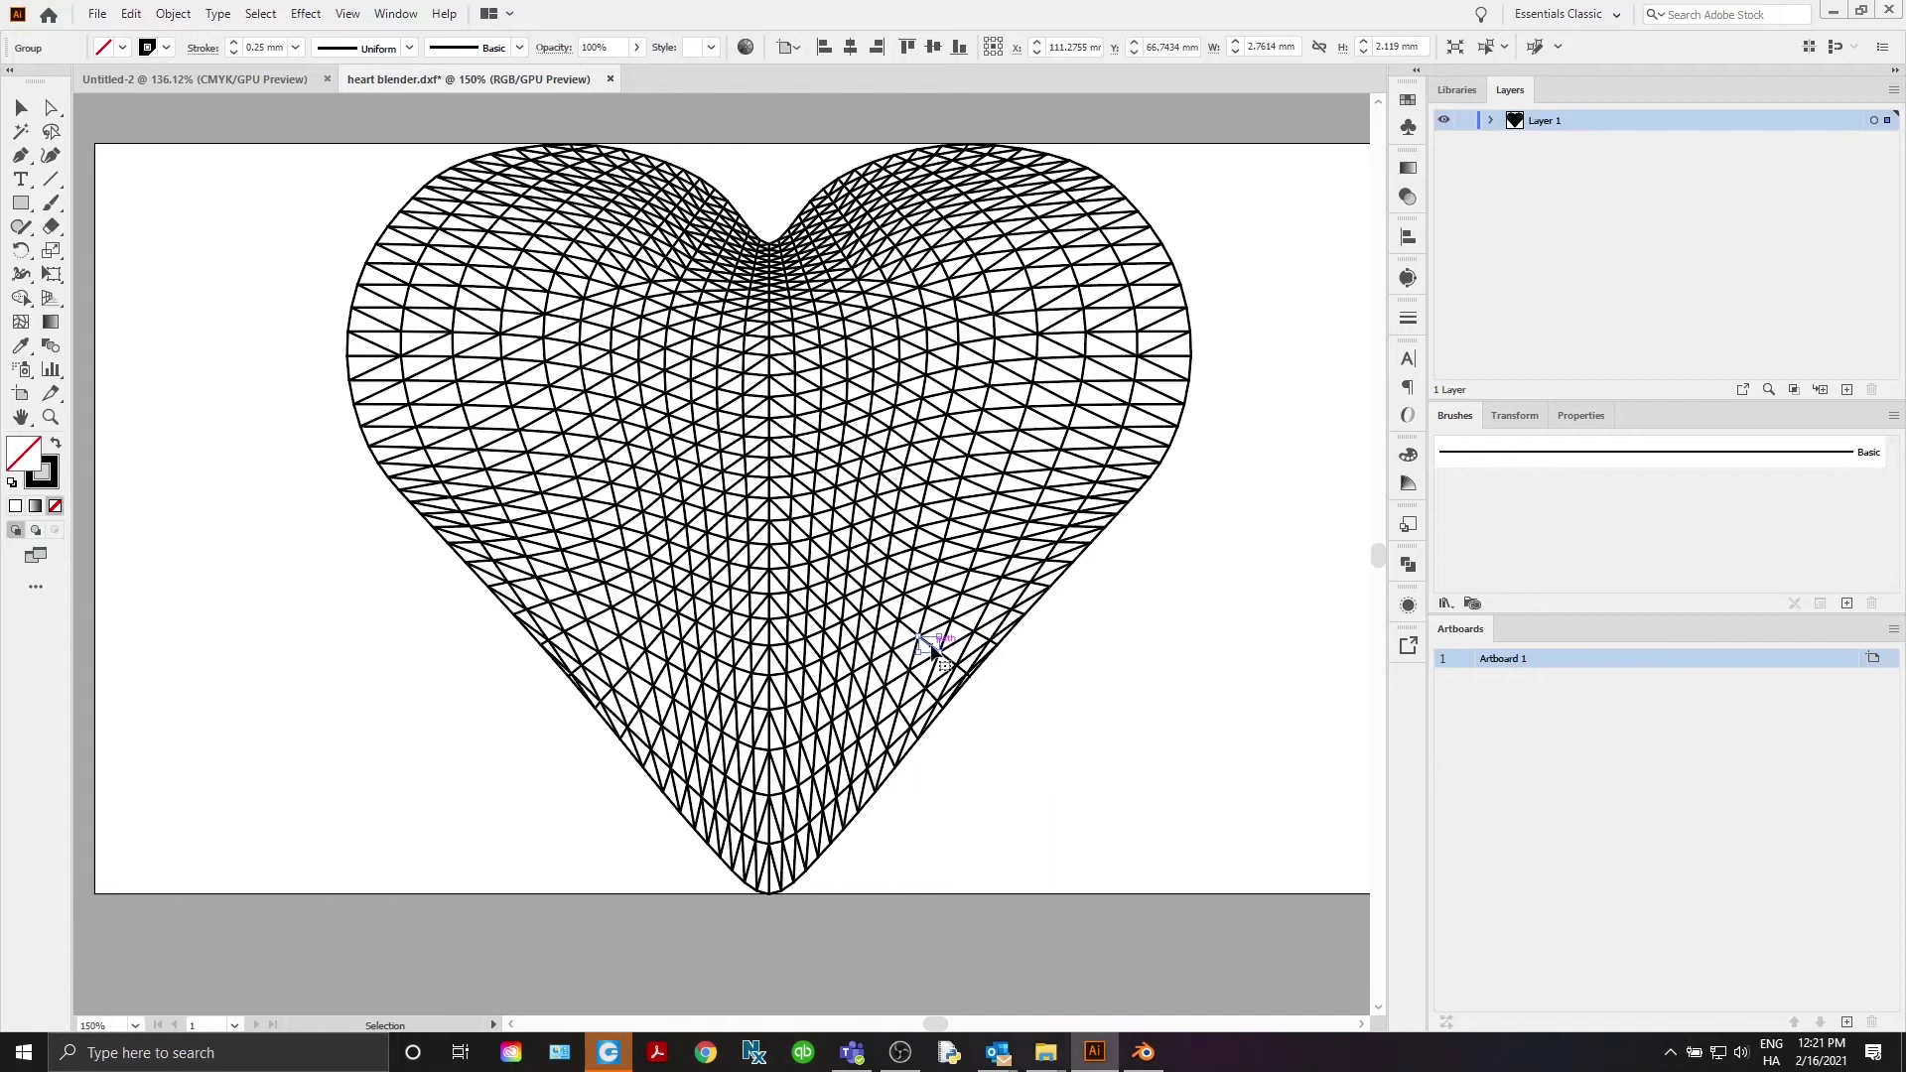
# Select the consecutive segments of one diagonal mesh line running down to the heart's lower right edge
pyautogui.click(883, 616)
pyautogui.keyDown('alt'); pyautogui.scroll(4, 878, 623); pyautogui.keyUp('alt')
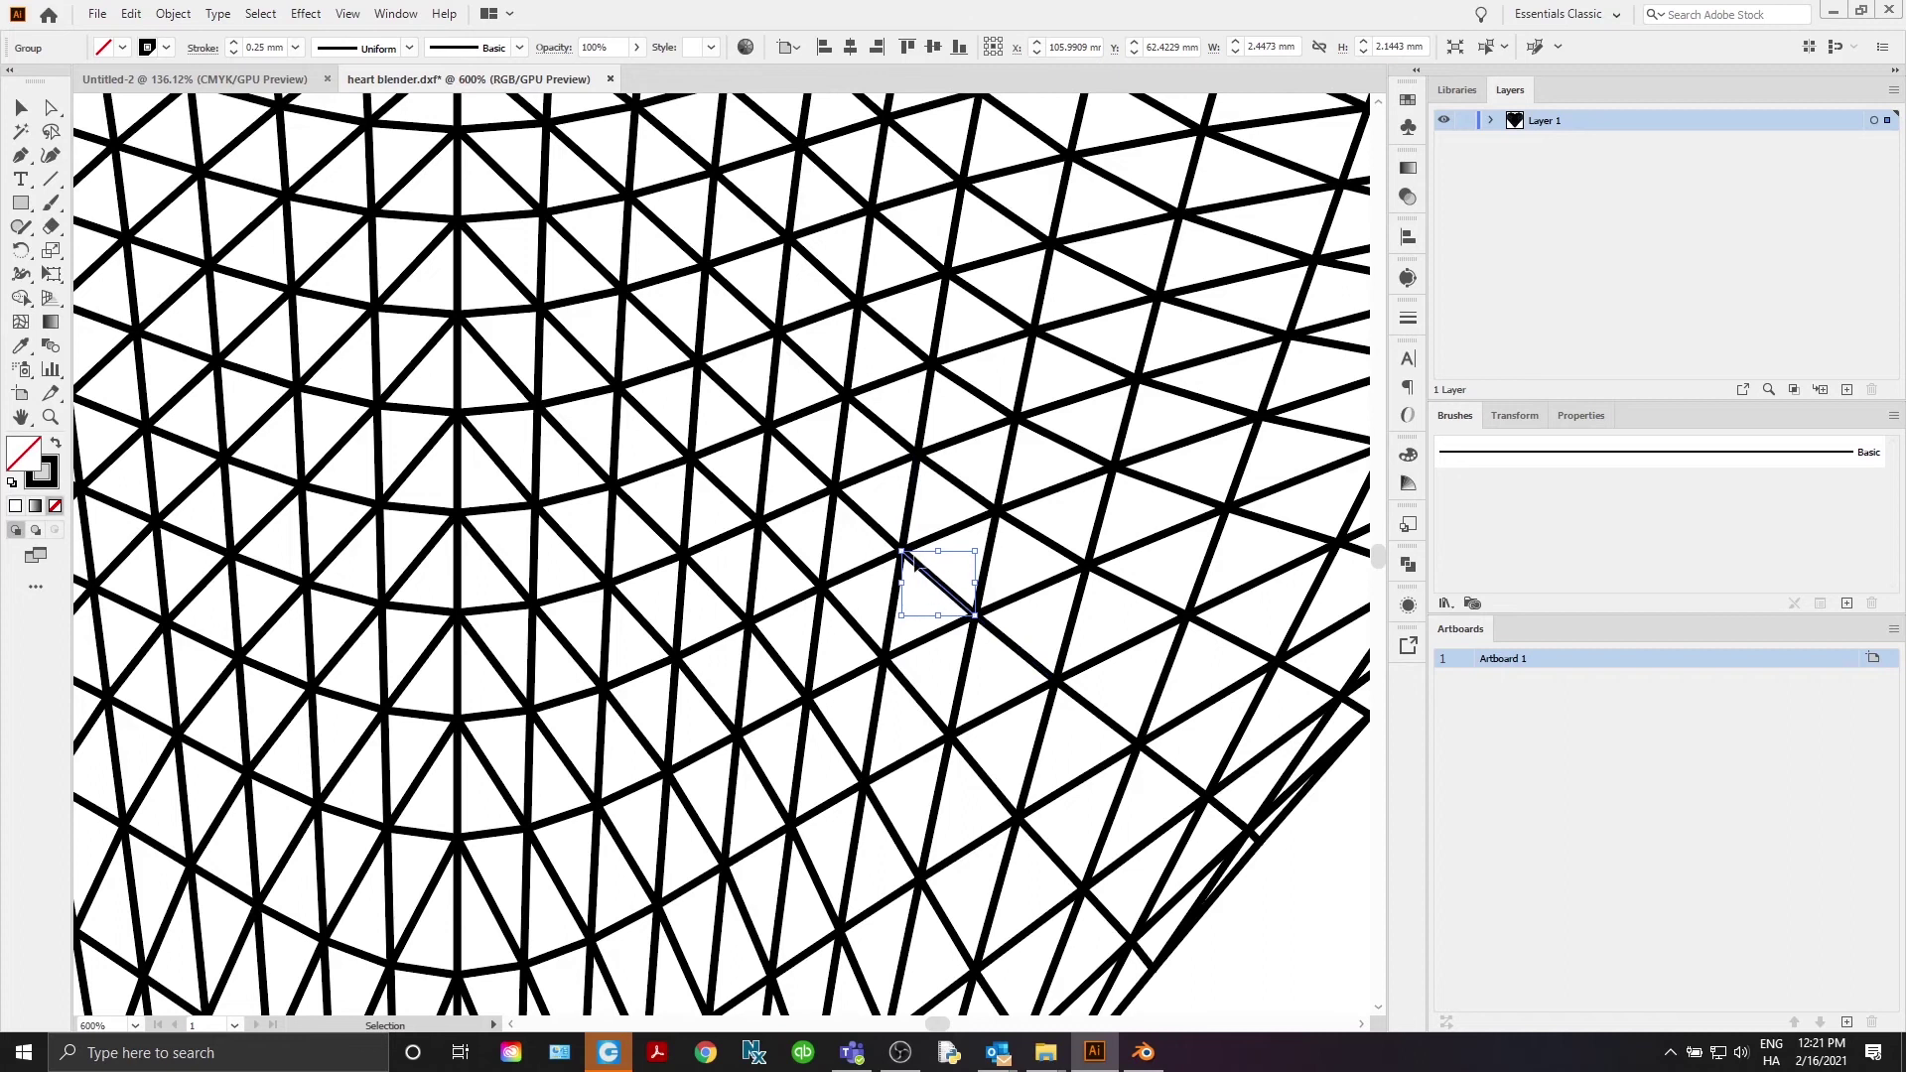
pyautogui.keyDown('alt'); pyautogui.scroll(-3, 978, 655); pyautogui.keyUp('alt')
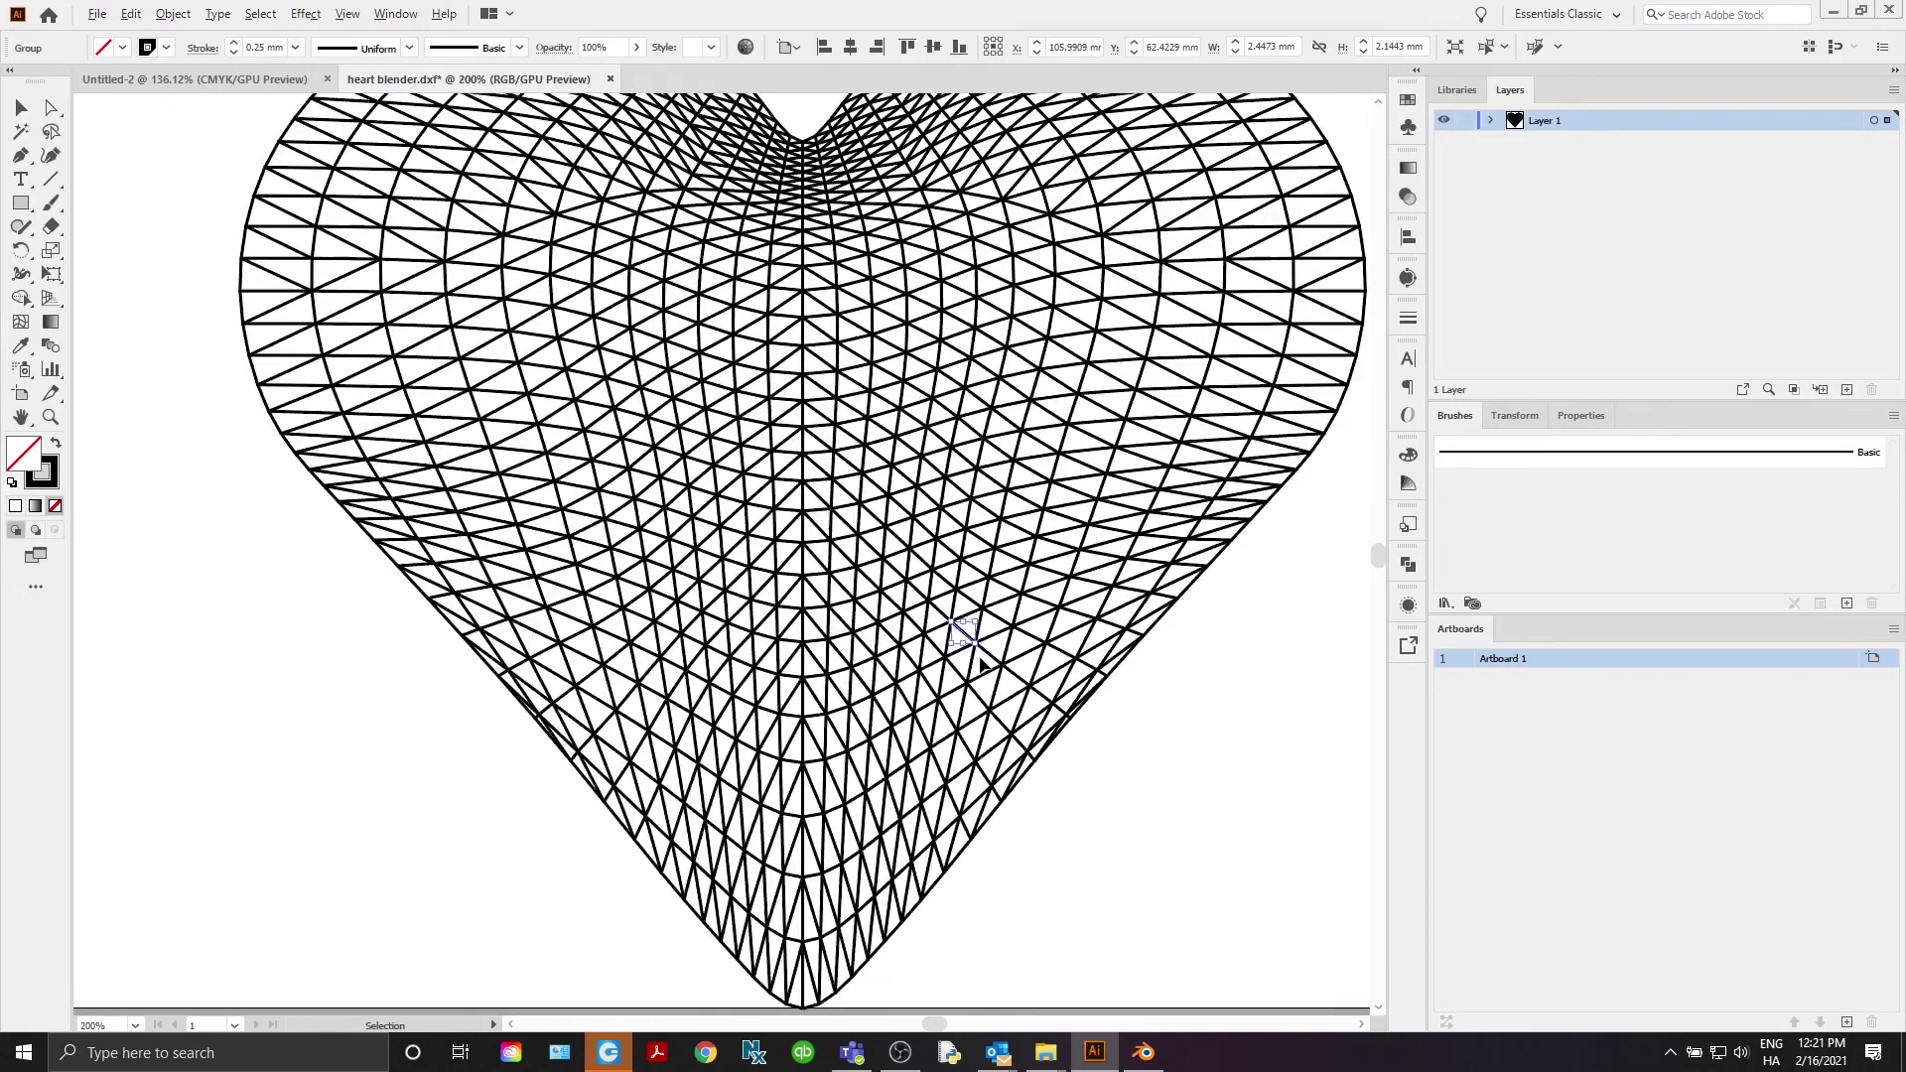
pyautogui.keyDown('shift'); pyautogui.click(1003, 660); pyautogui.keyUp('shift')
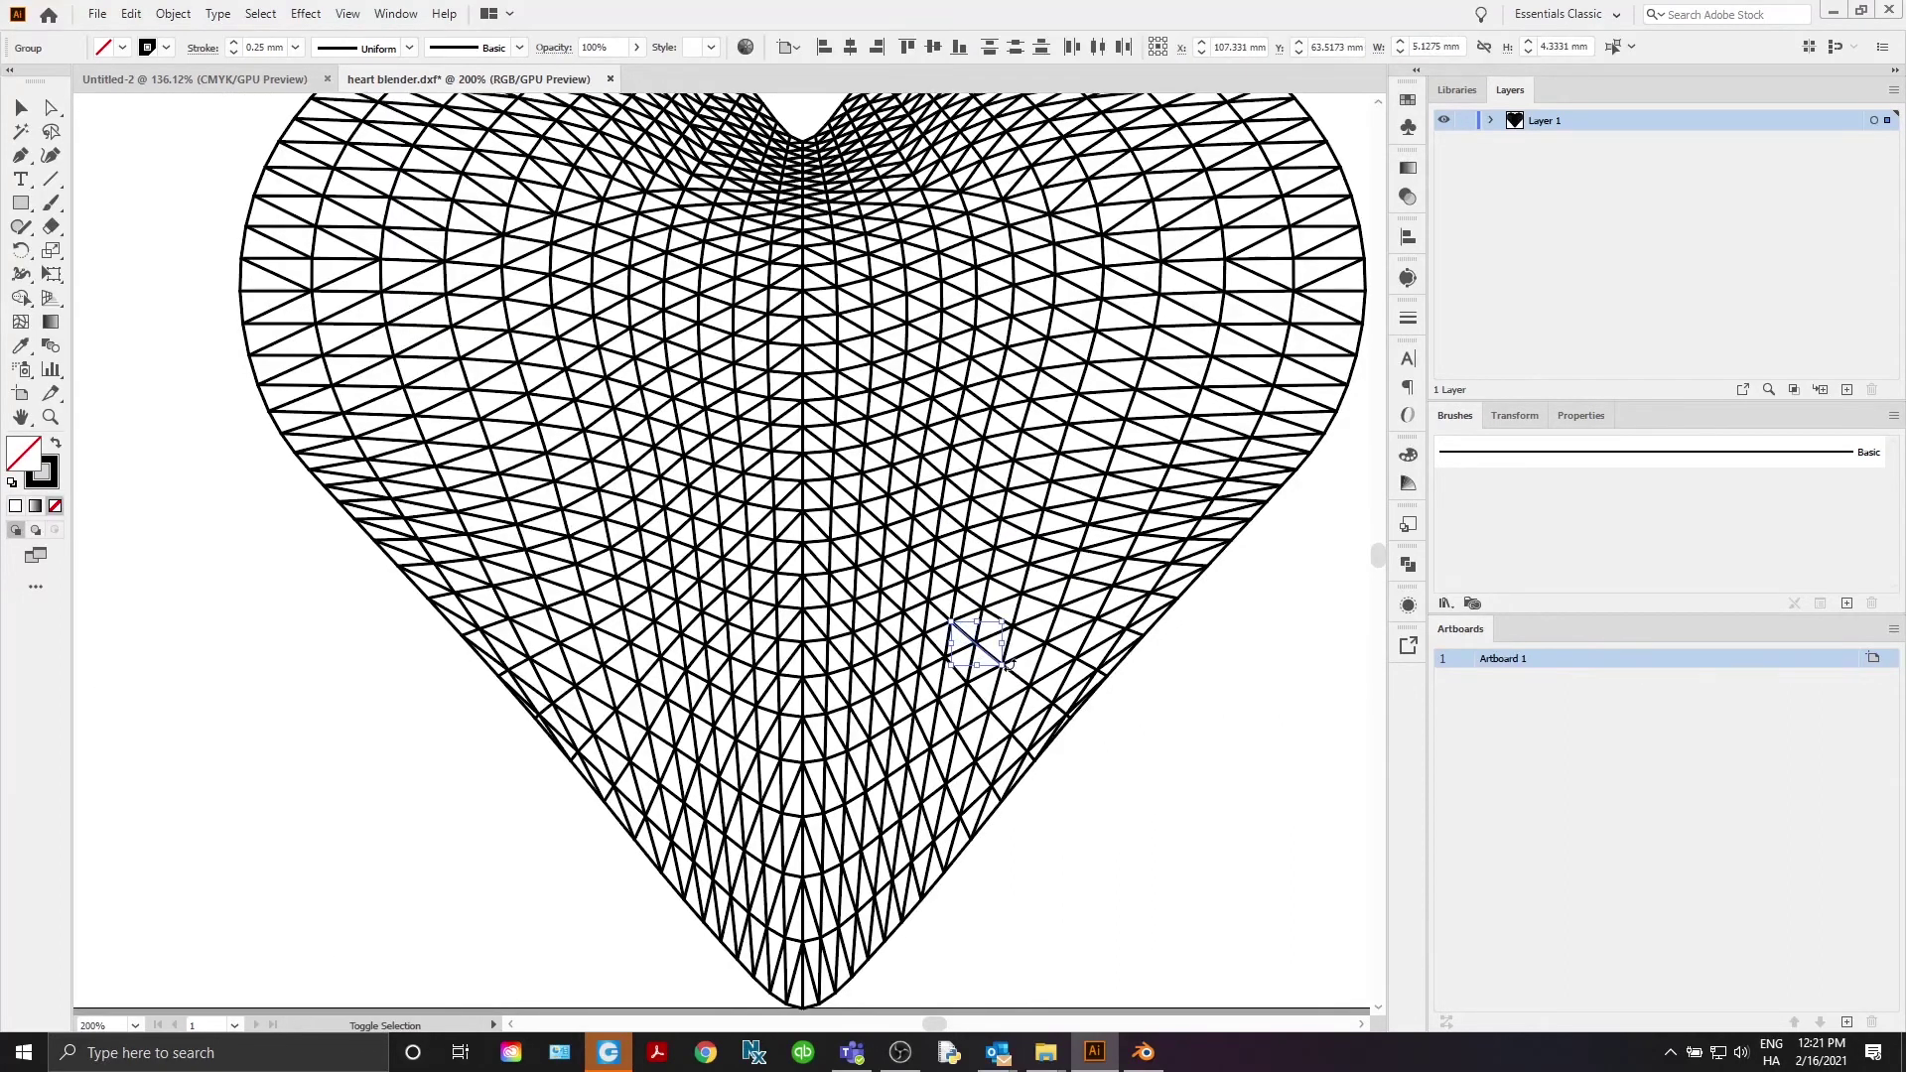
pyautogui.keyDown('shift'); pyautogui.click(1050, 700); pyautogui.keyUp('shift')
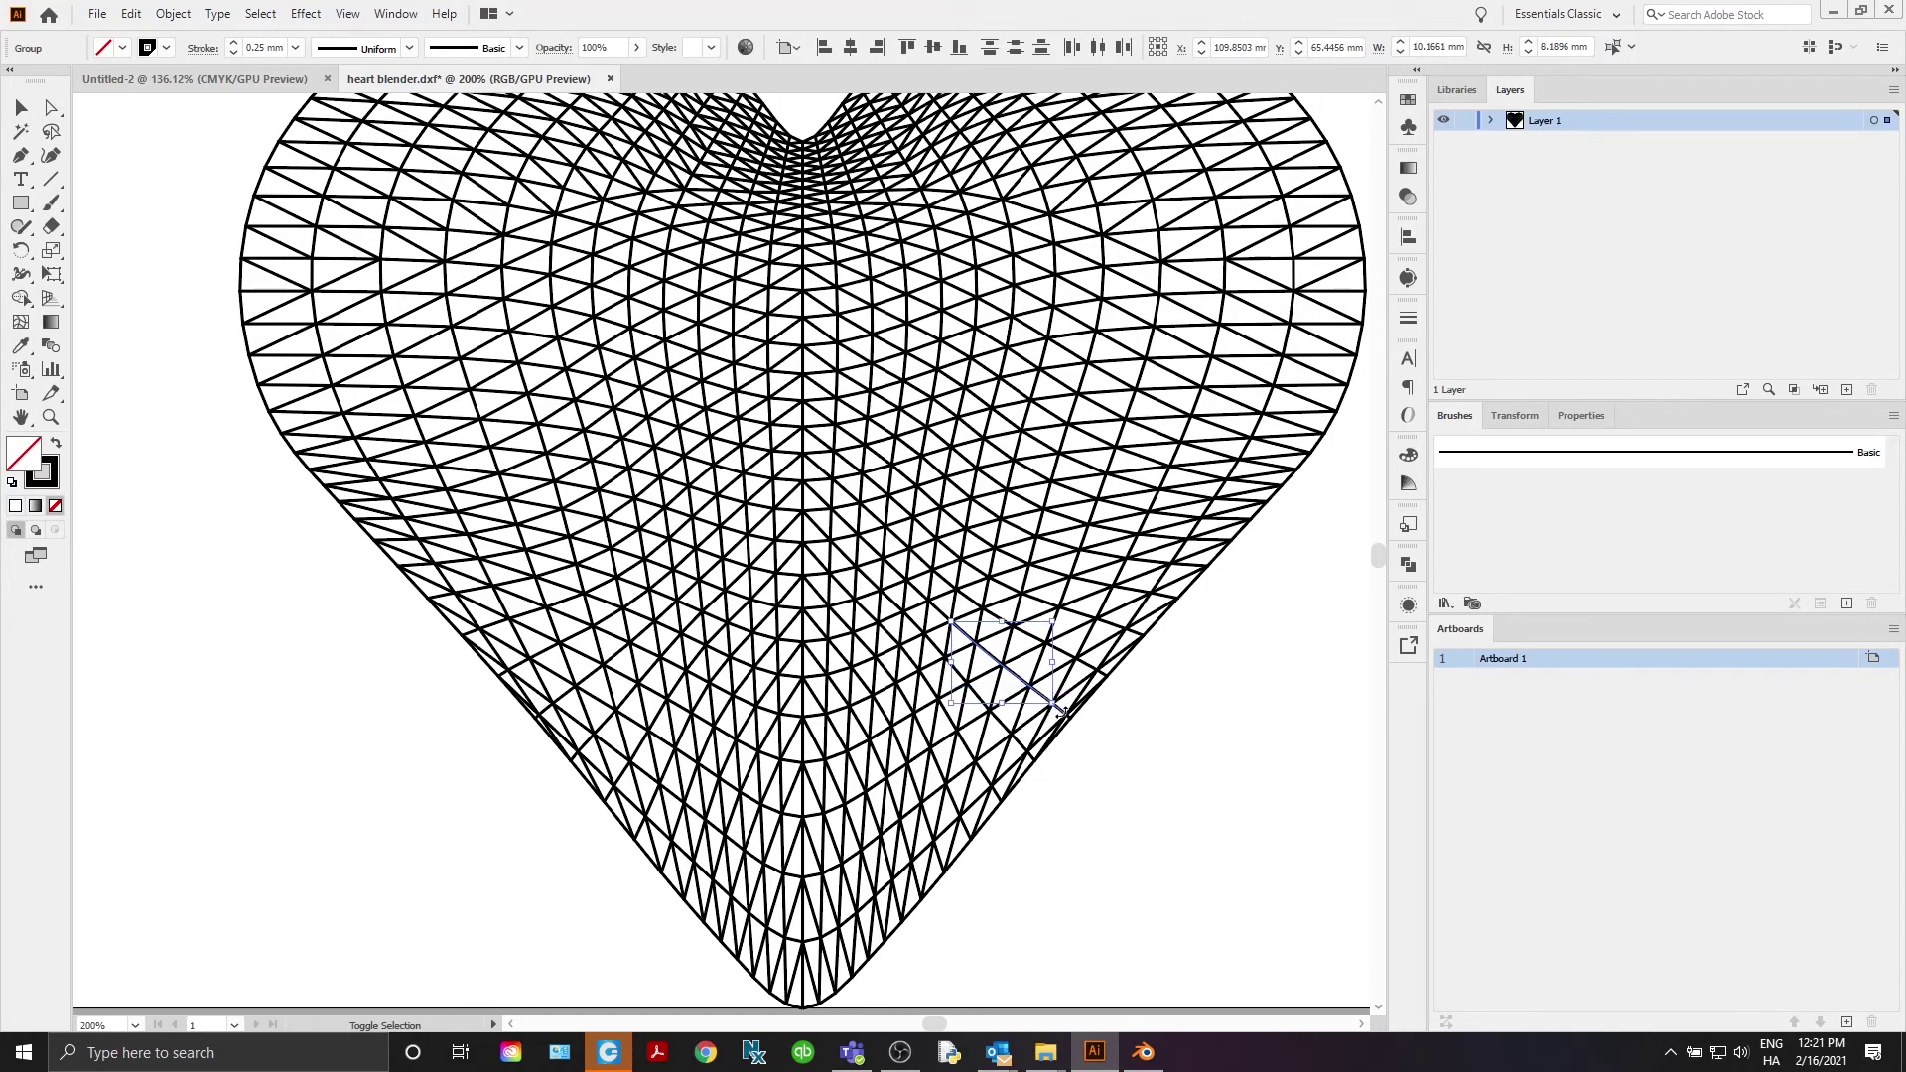
pyautogui.keyDown('alt'); pyautogui.scroll(5, 1060, 709); pyautogui.keyUp('alt')
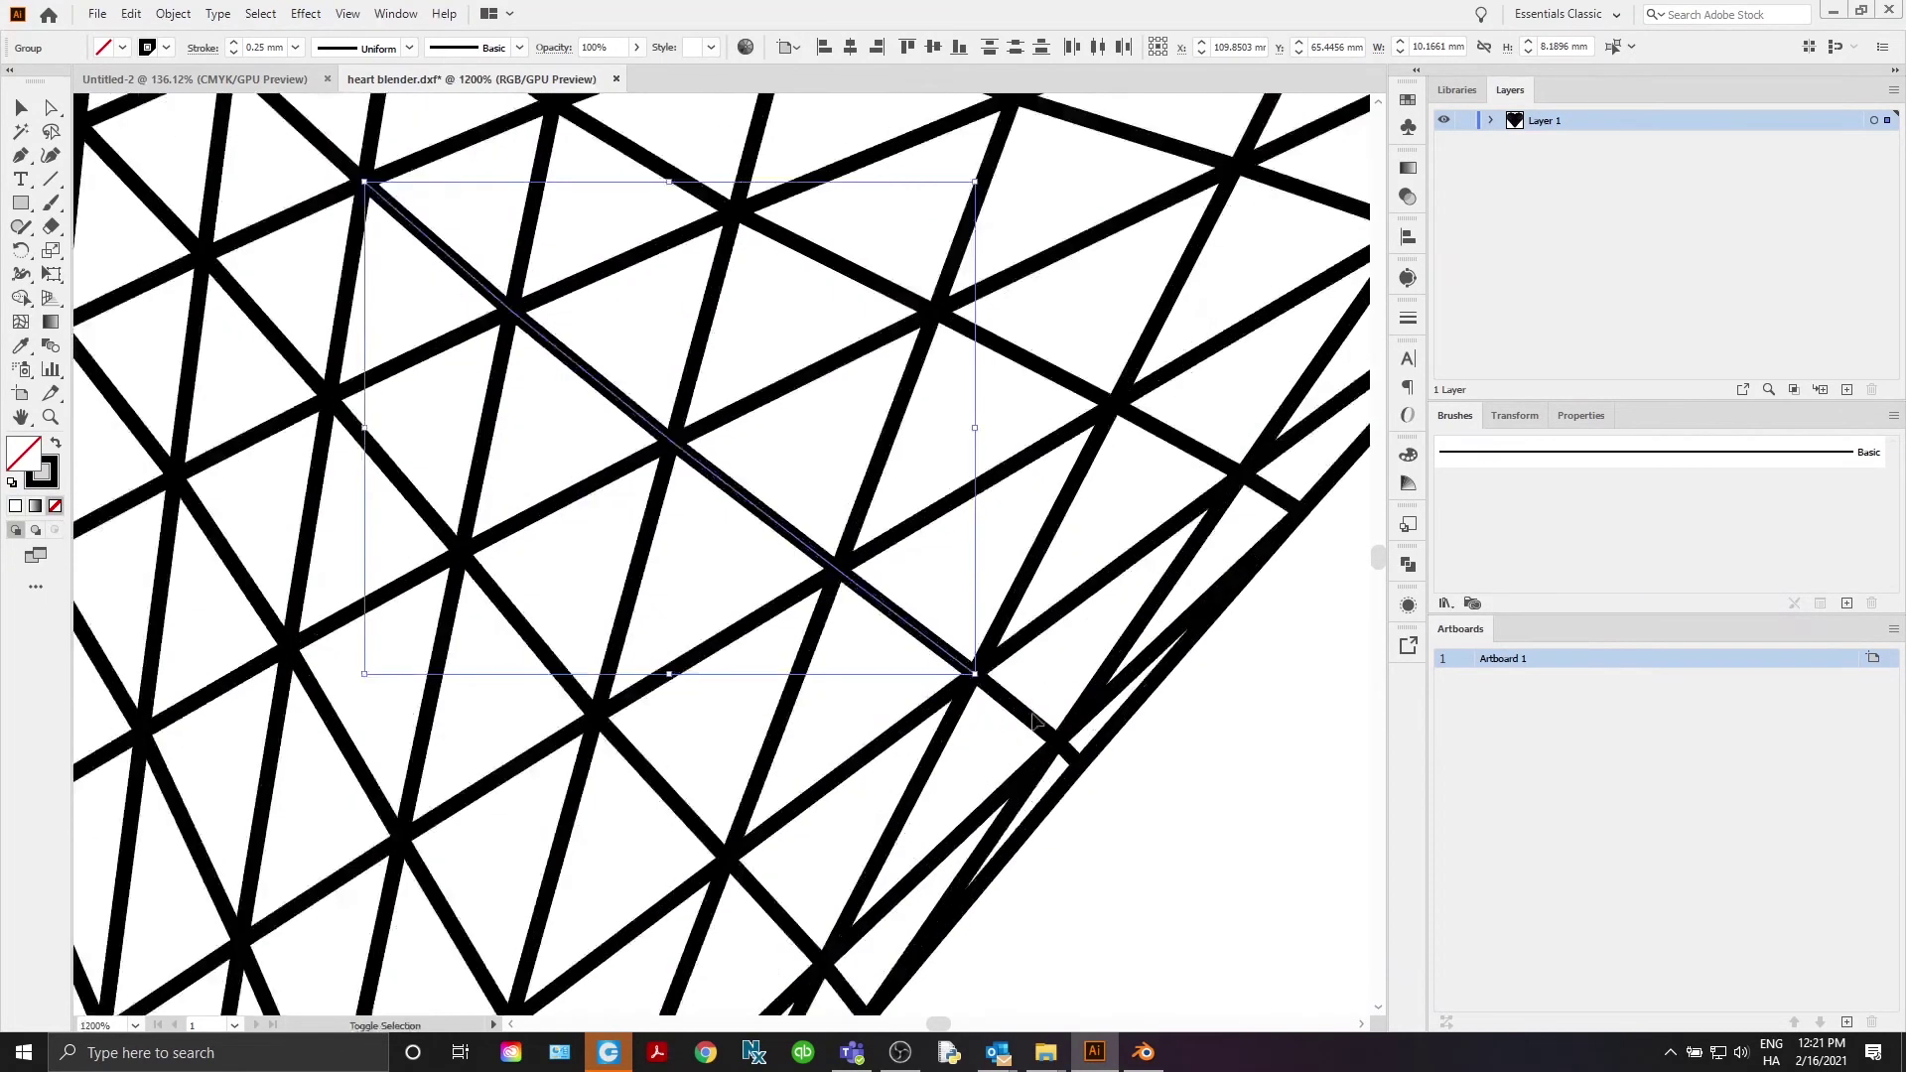
pyautogui.keyDown('shift'); pyautogui.click(1033, 724); pyautogui.keyUp('shift')
pyautogui.keyDown('alt'); pyautogui.scroll(-4, 988, 710); pyautogui.keyUp('alt')
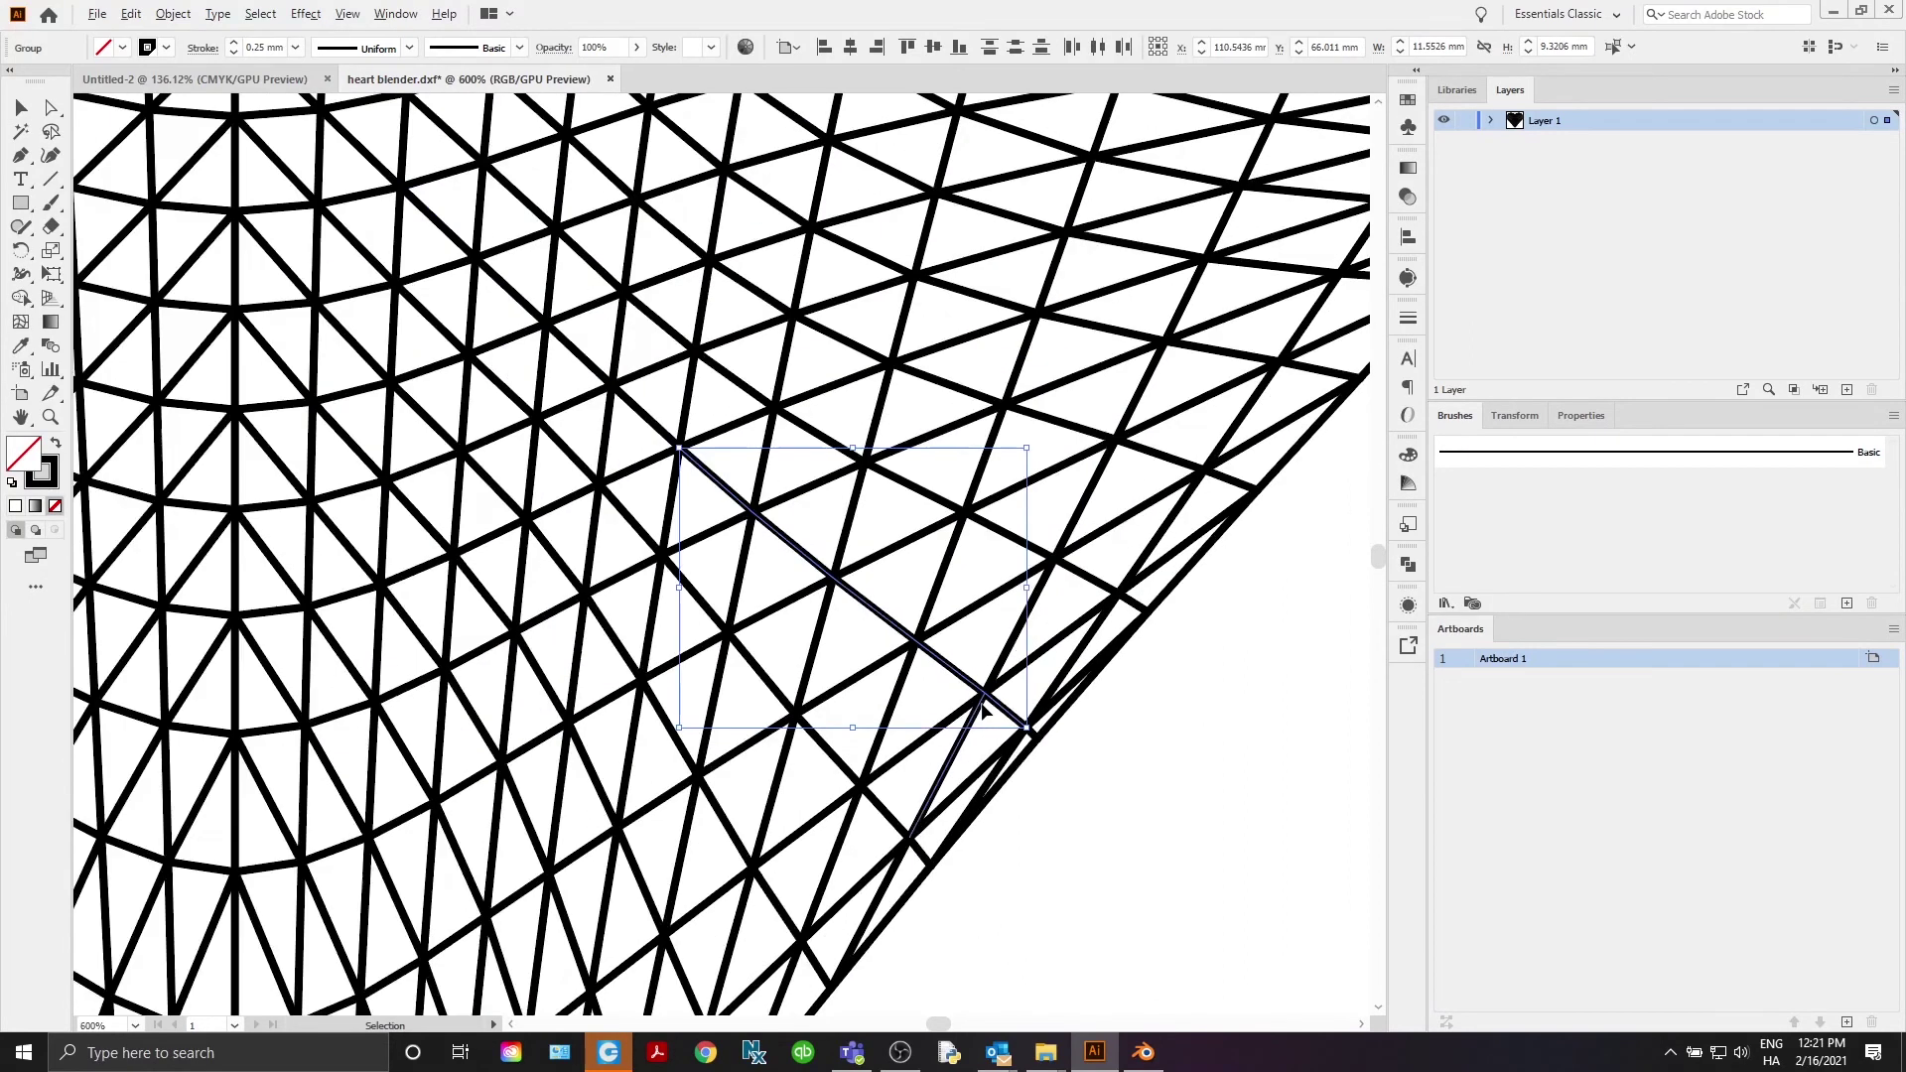
# Extend the selection up the same diagonal to the heart's vertical centre line and group its segments
pyautogui.keyDown('shift'); pyautogui.click(809, 558); pyautogui.keyUp('shift')
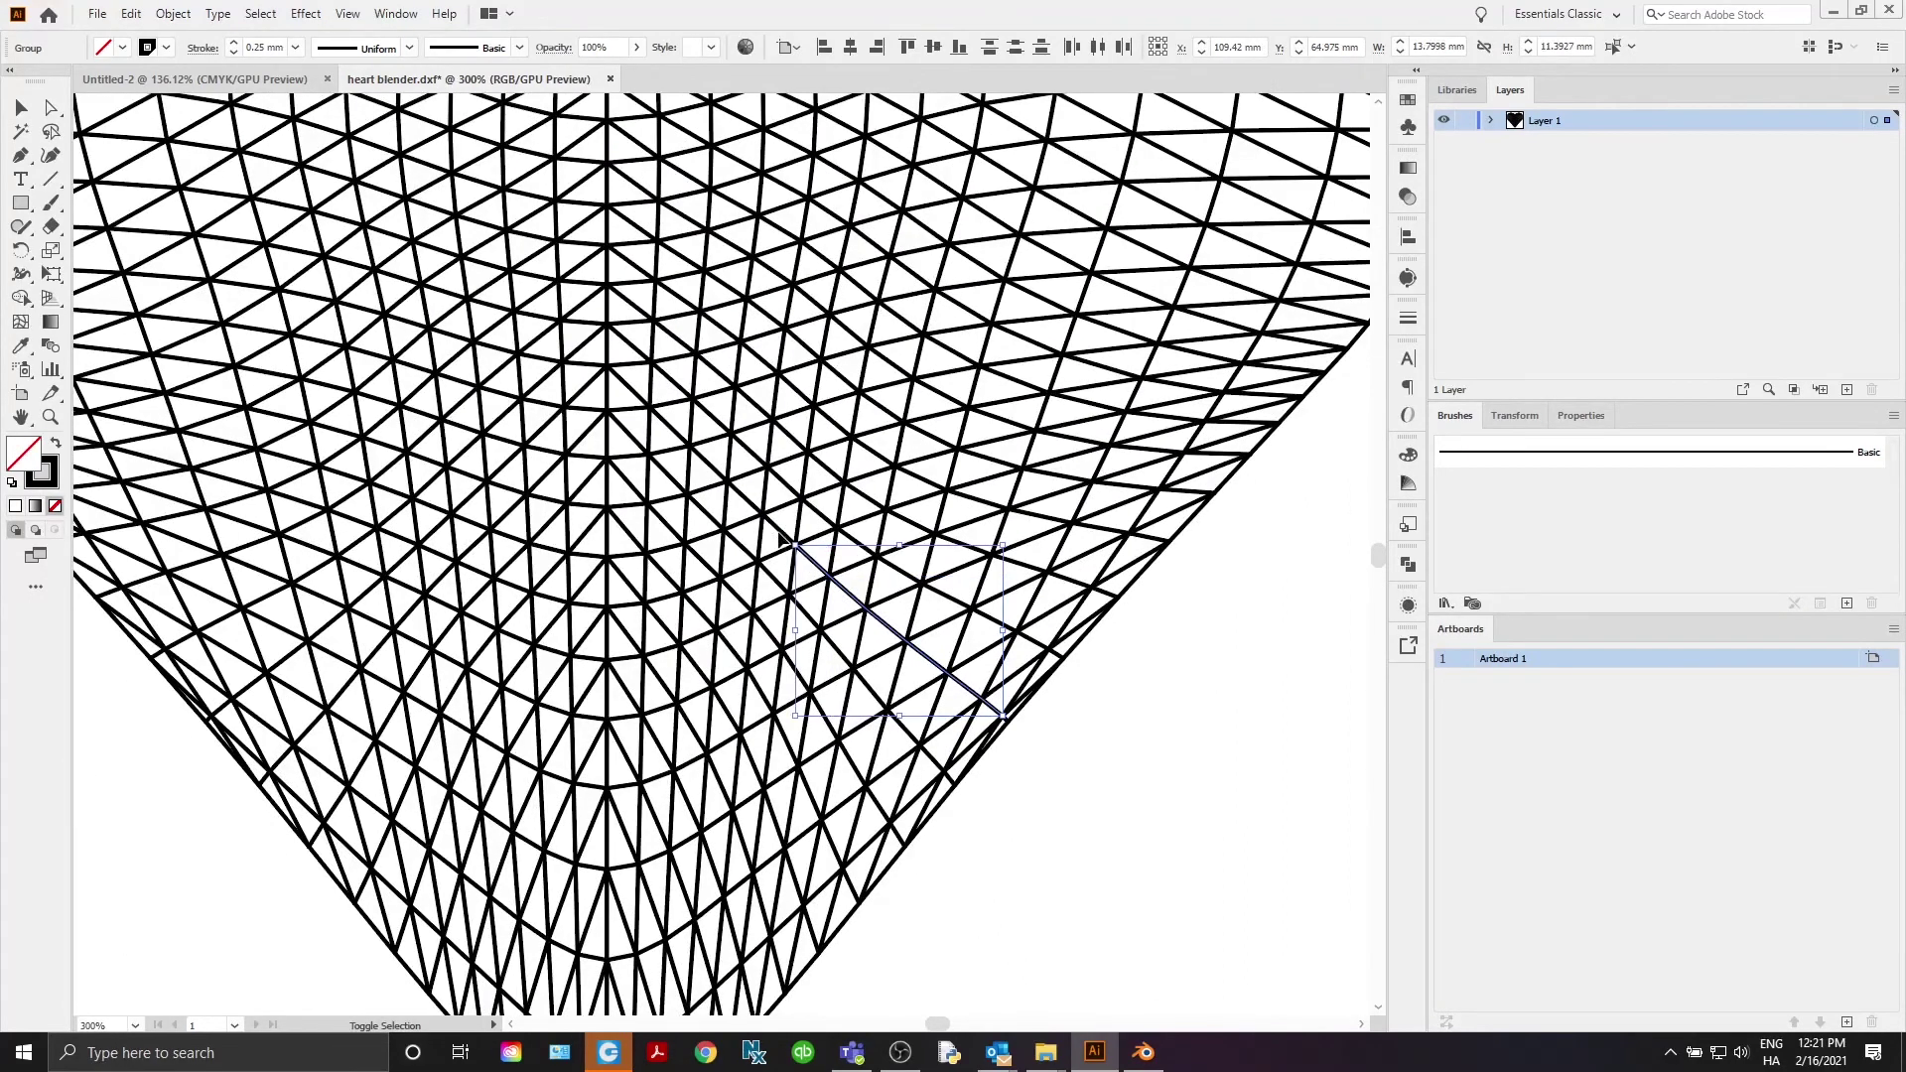
pyautogui.keyDown('shift'); pyautogui.click(696, 454); pyautogui.keyUp('shift')
pyautogui.press('a')
pyautogui.keyDown('shift'); pyautogui.click(628, 389); pyautogui.keyUp('shift')
pyautogui.press('v')
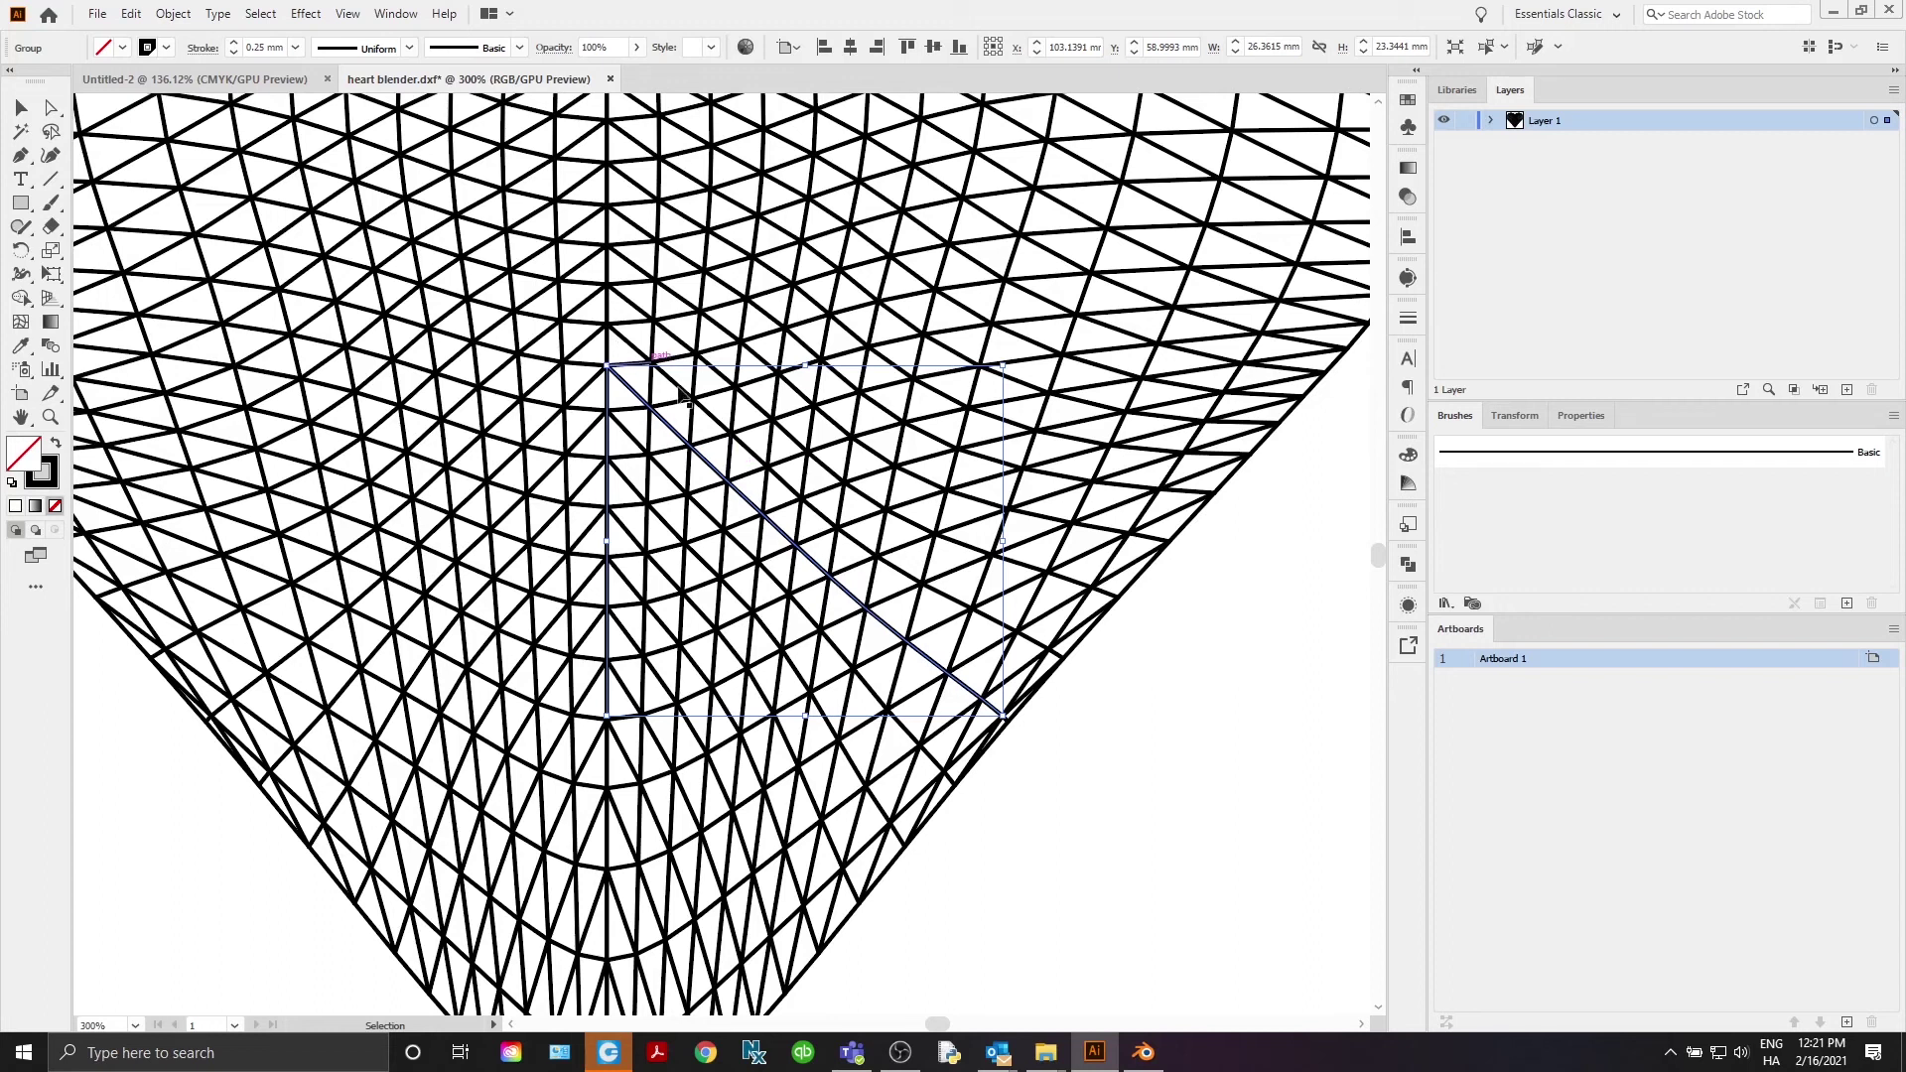
# Select the matching diagonal's segments on the heart's left half and group them with the right diagonal as one inverted V
pyautogui.click(627, 341)
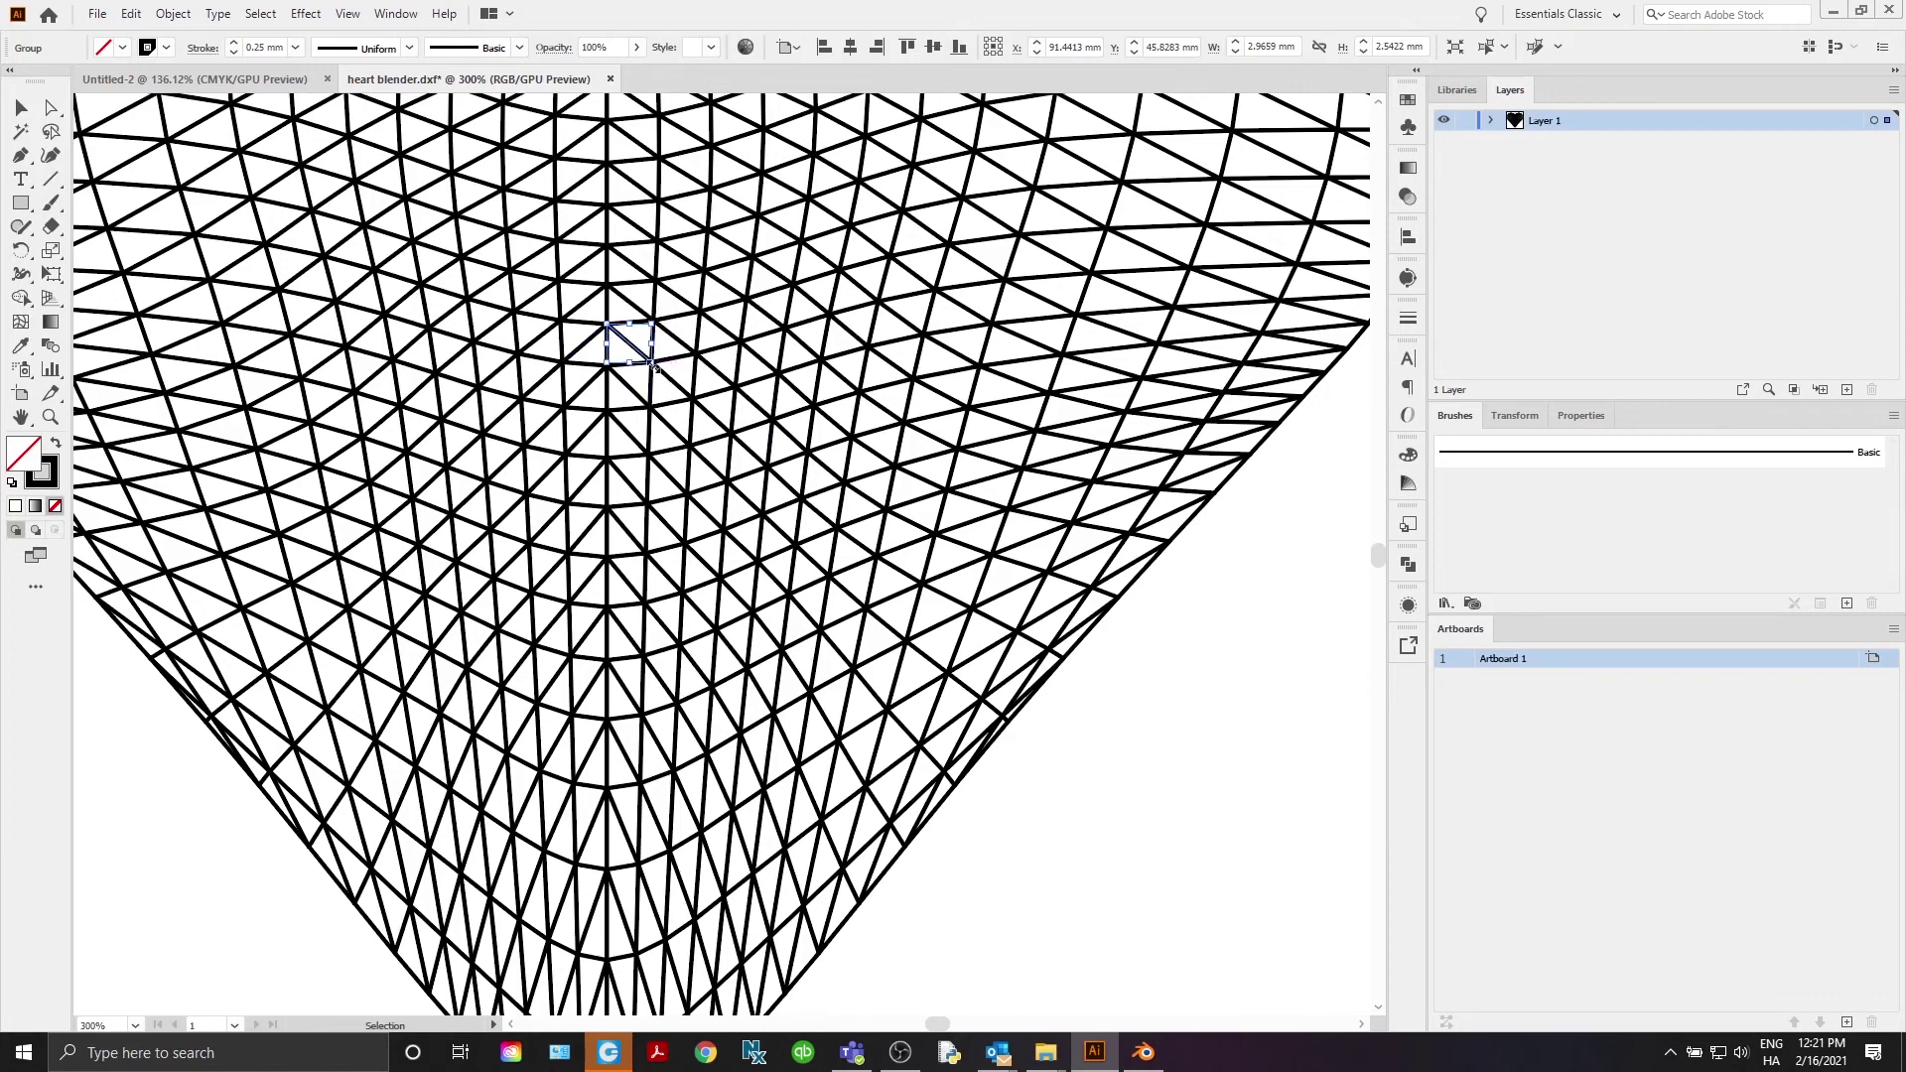
pyautogui.click(667, 429)
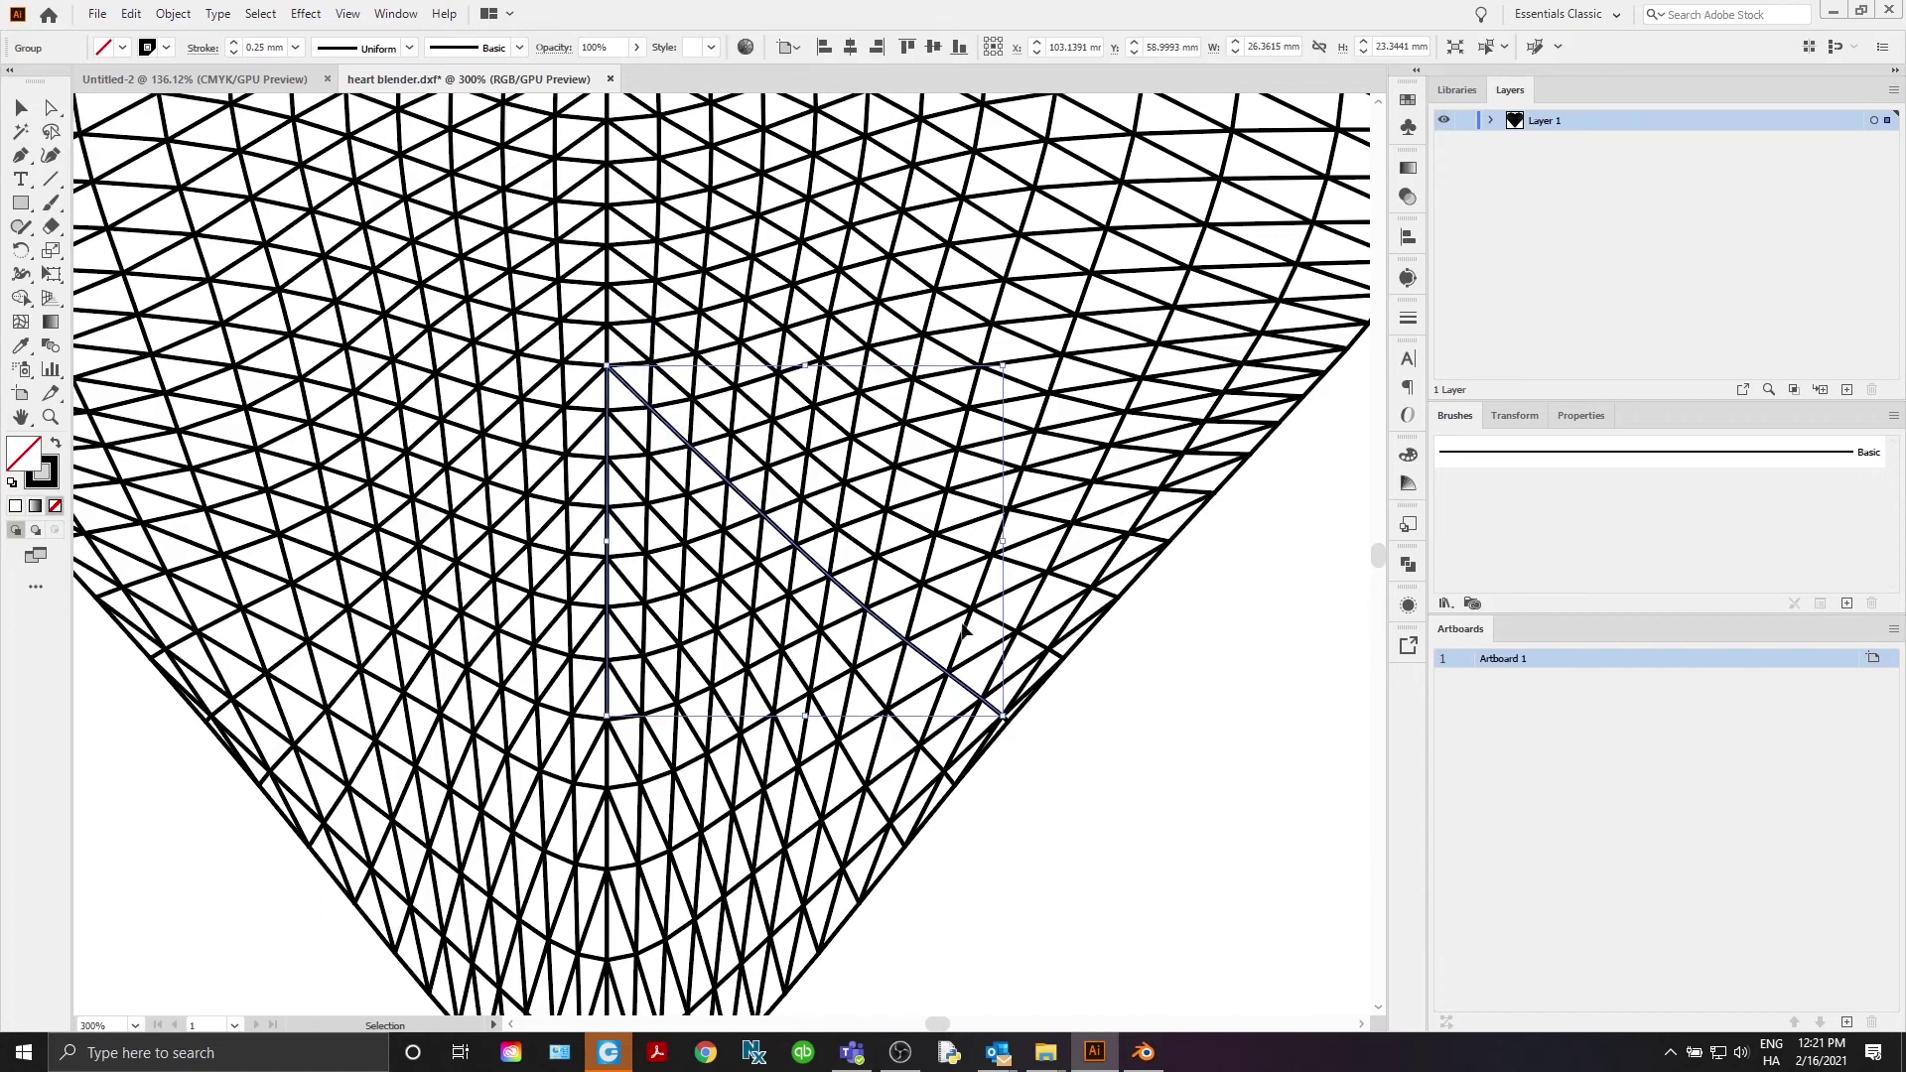
pyautogui.click(588, 390)
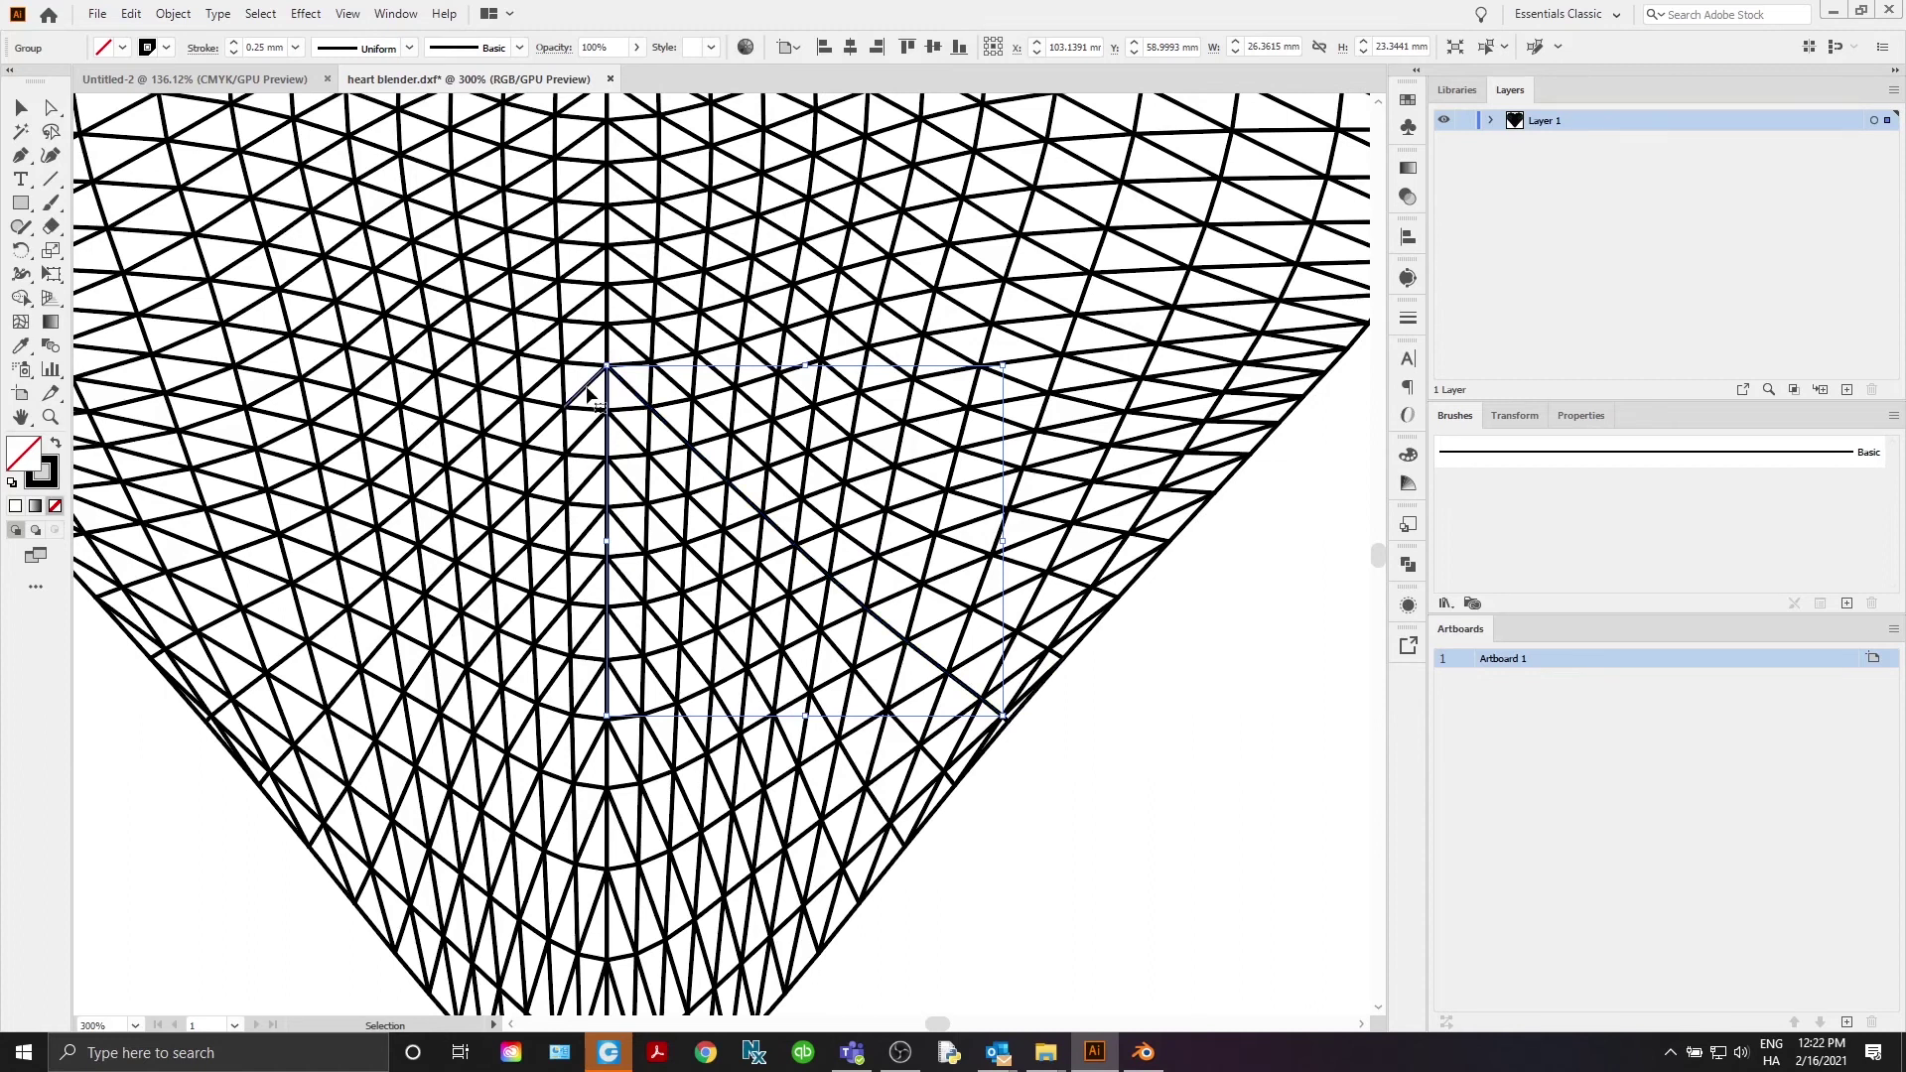
pyautogui.keyDown('shift'); pyautogui.click(537, 434); pyautogui.keyUp('shift')
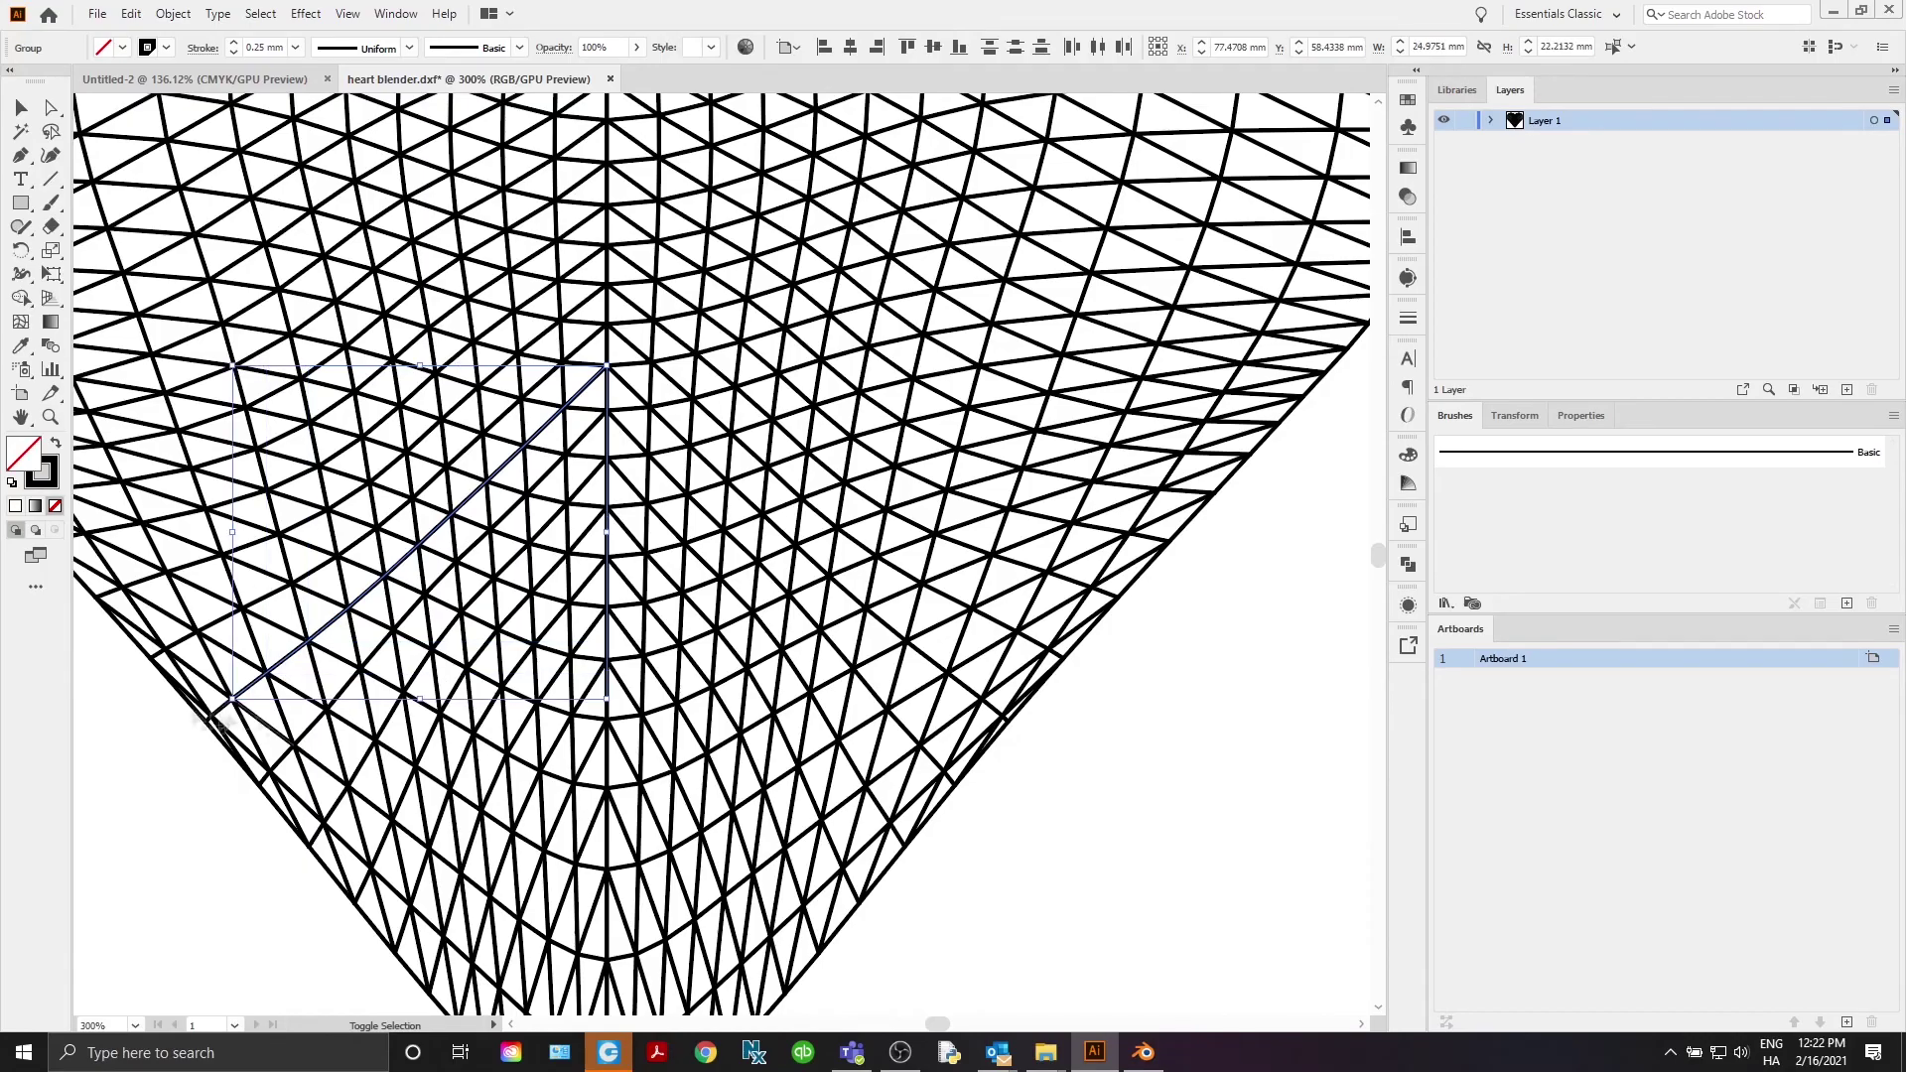
pyautogui.keyDown('shift'); pyautogui.click(227, 703); pyautogui.keyUp('shift')
pyautogui.keyDown('shift'); pyautogui.click(626, 389); pyautogui.keyUp('shift')
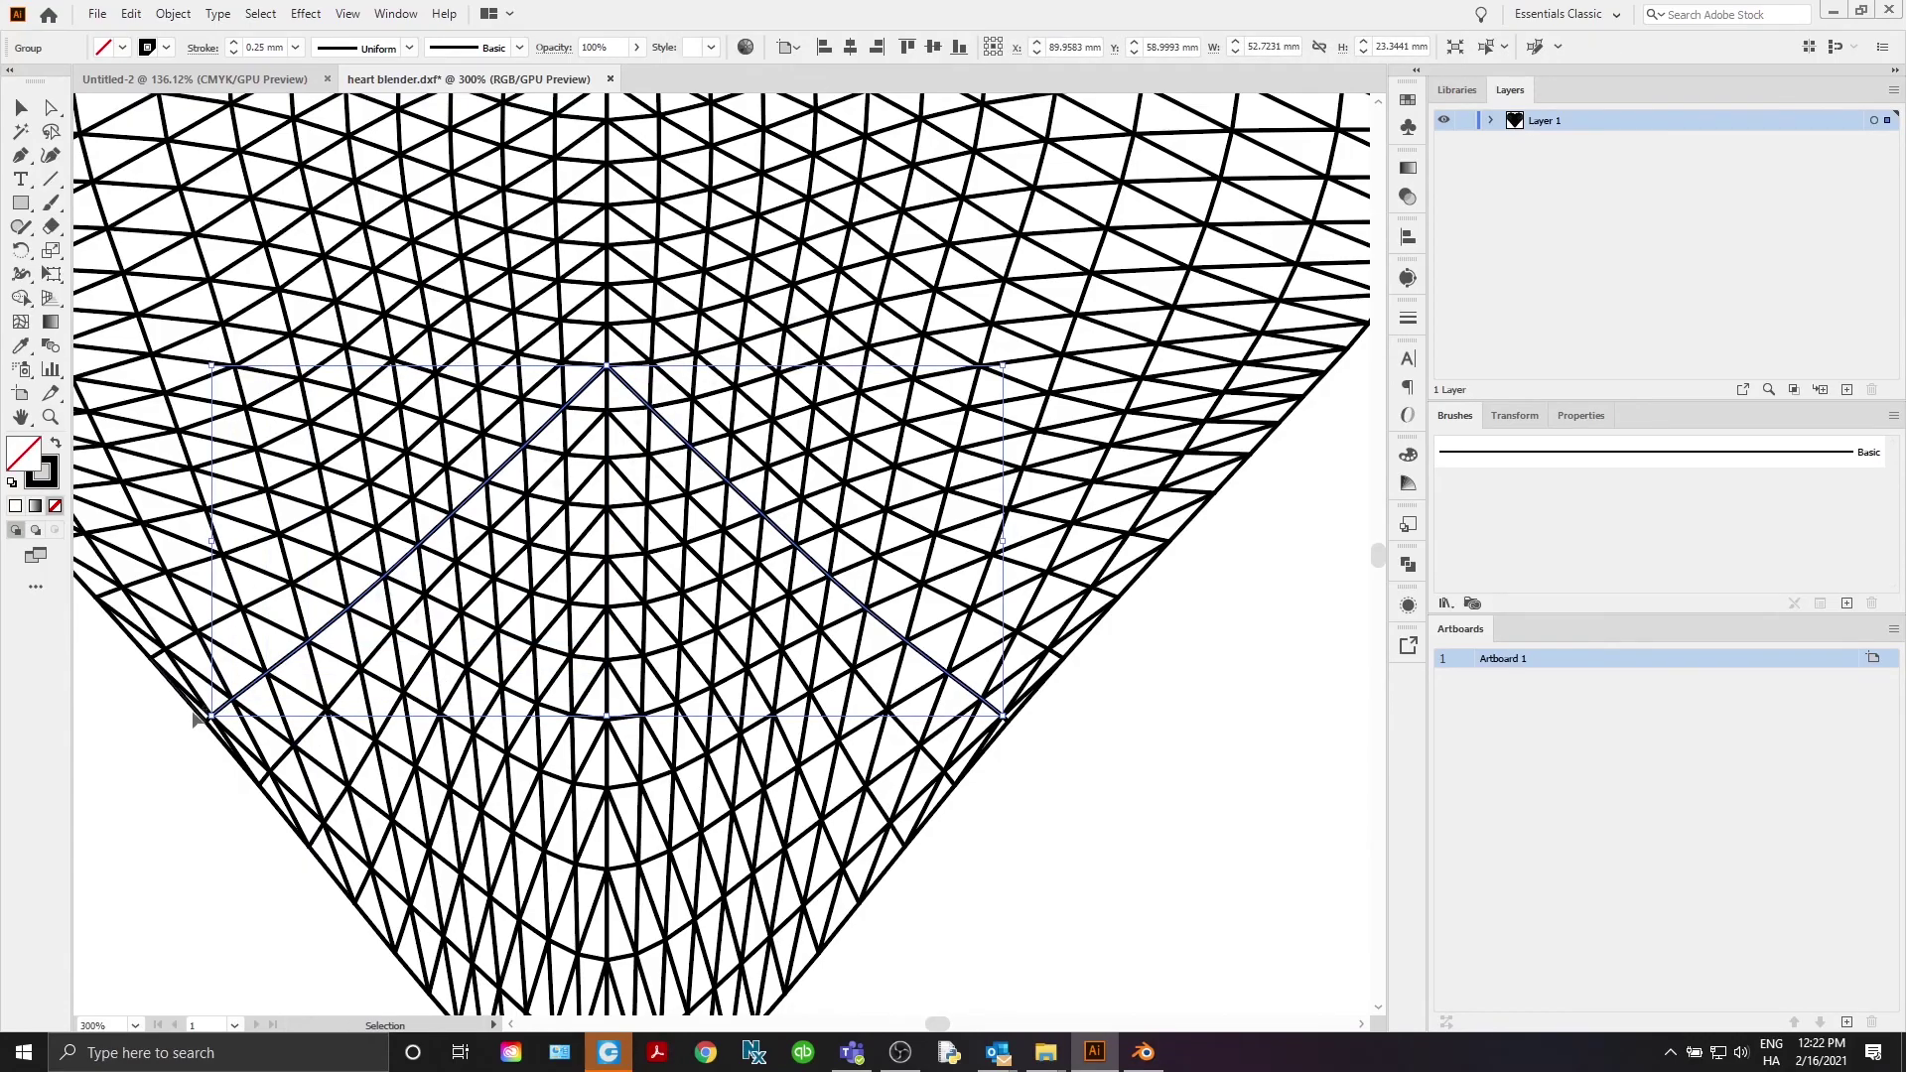
# Draw two end-to-end diagonal line segments, each about 7 mm wide and 3.4 mm high, between mesh nodes near the heart's right edge
pyautogui.scroll(5, 751, 526)
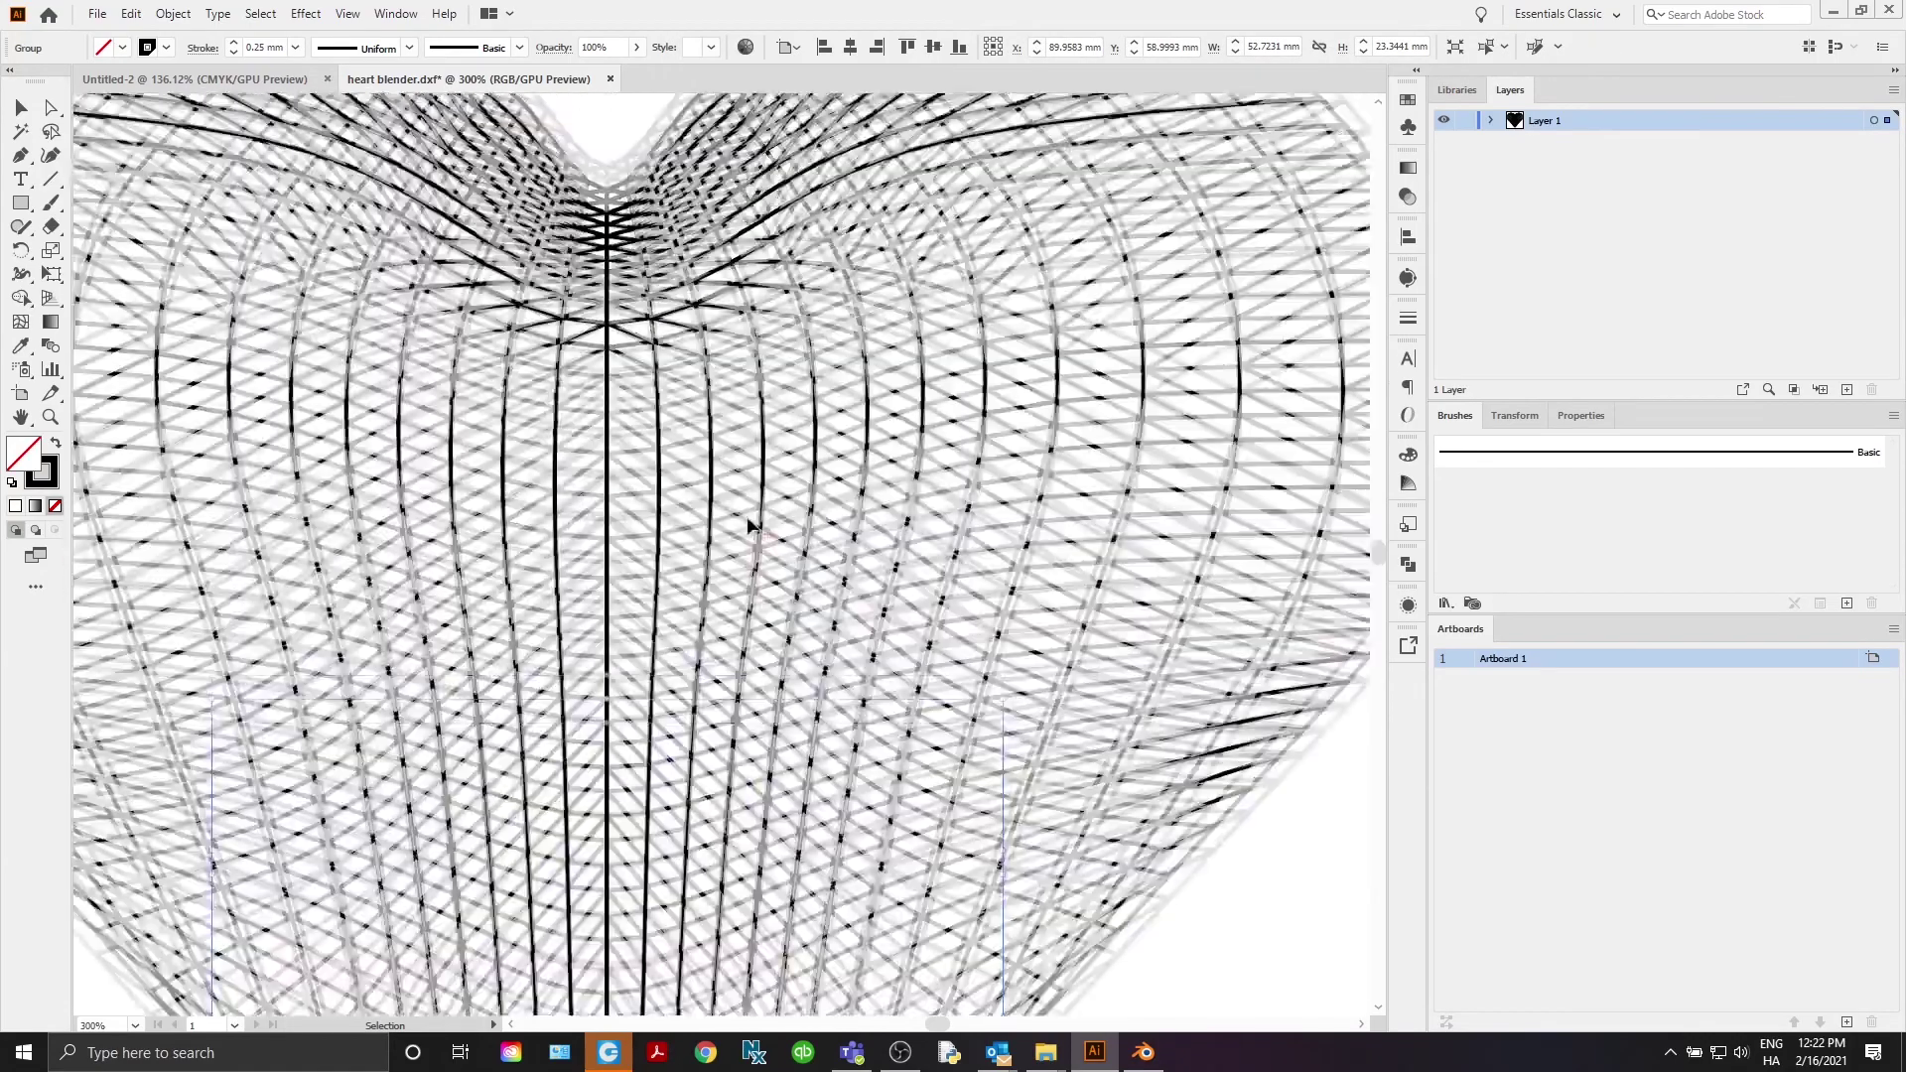
pyautogui.keyDown('alt'); pyautogui.scroll(-3, 751, 526); pyautogui.keyUp('alt')
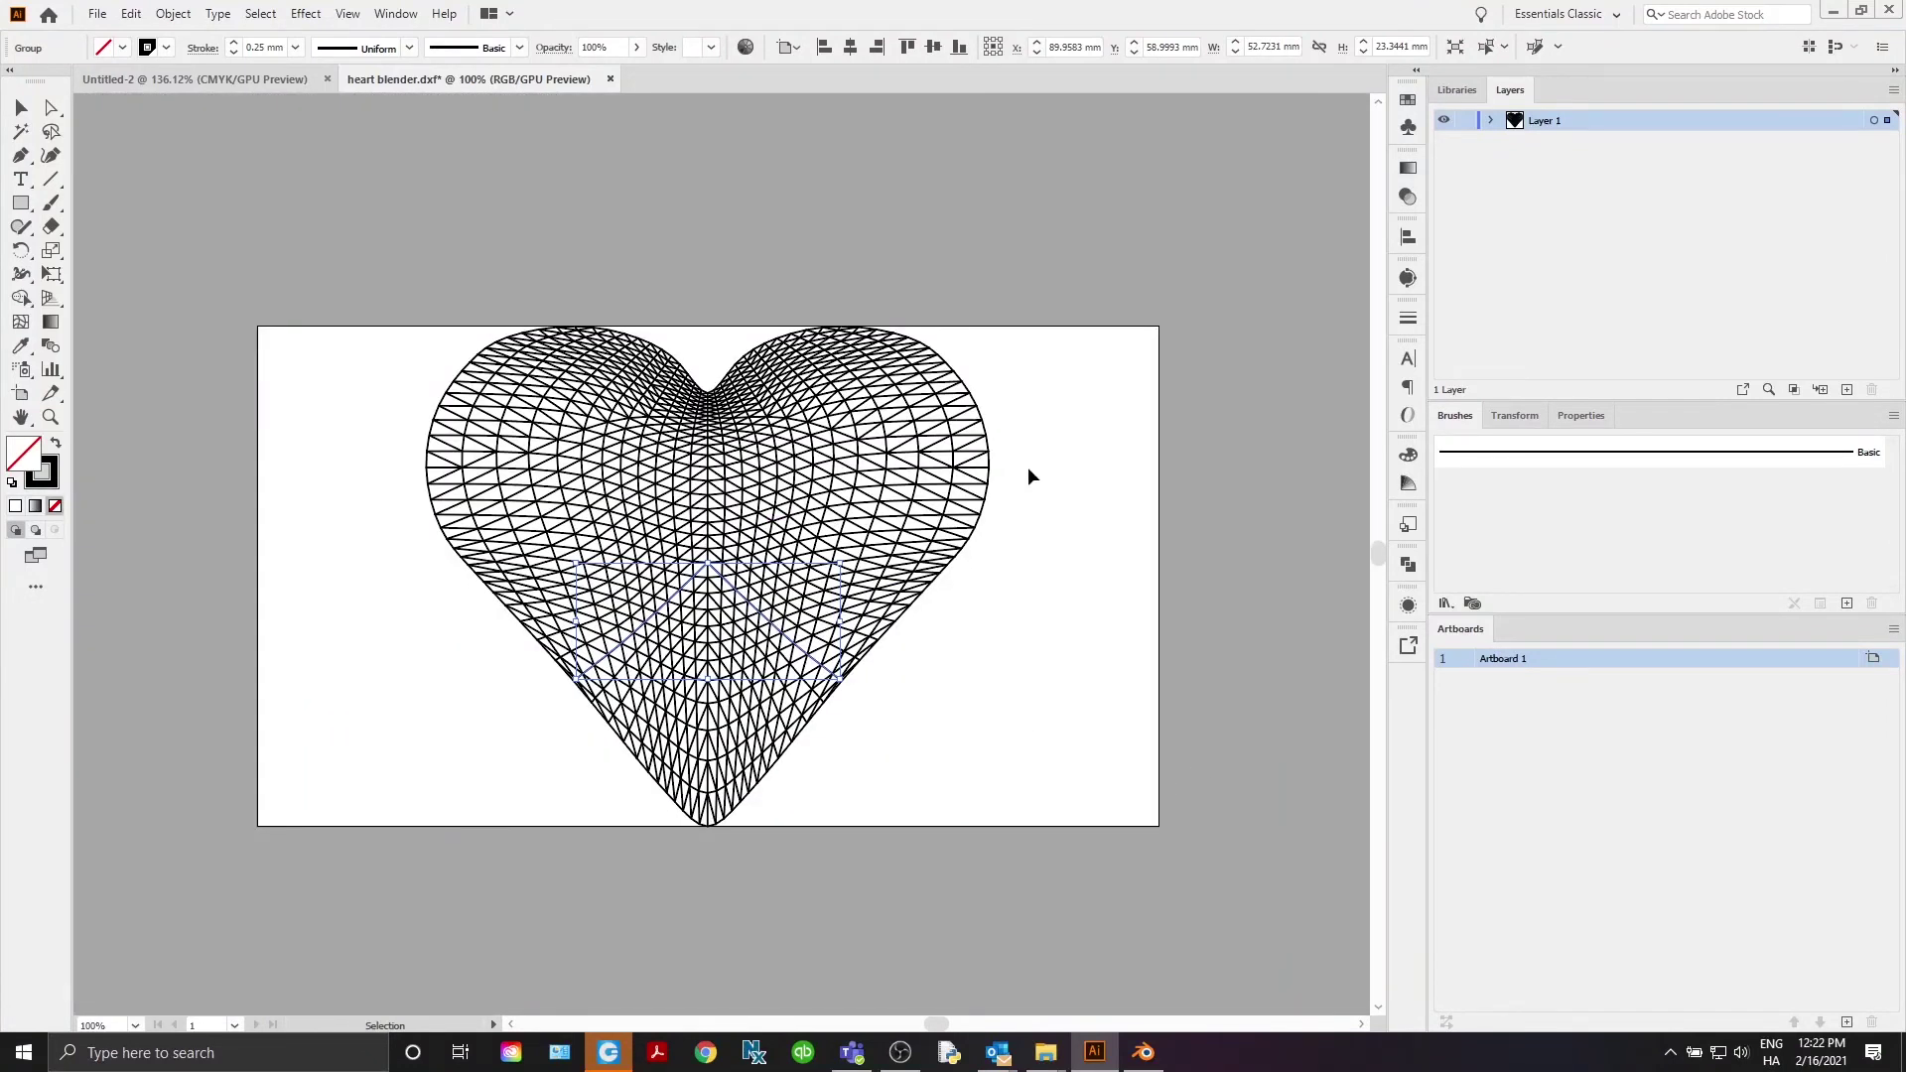
pyautogui.click(1012, 545)
pyautogui.keyDown('alt'); pyautogui.scroll(5, 983, 478); pyautogui.keyUp('alt')
pyautogui.keyDown('alt'); pyautogui.scroll(-2, 982, 479); pyautogui.keyUp('alt')
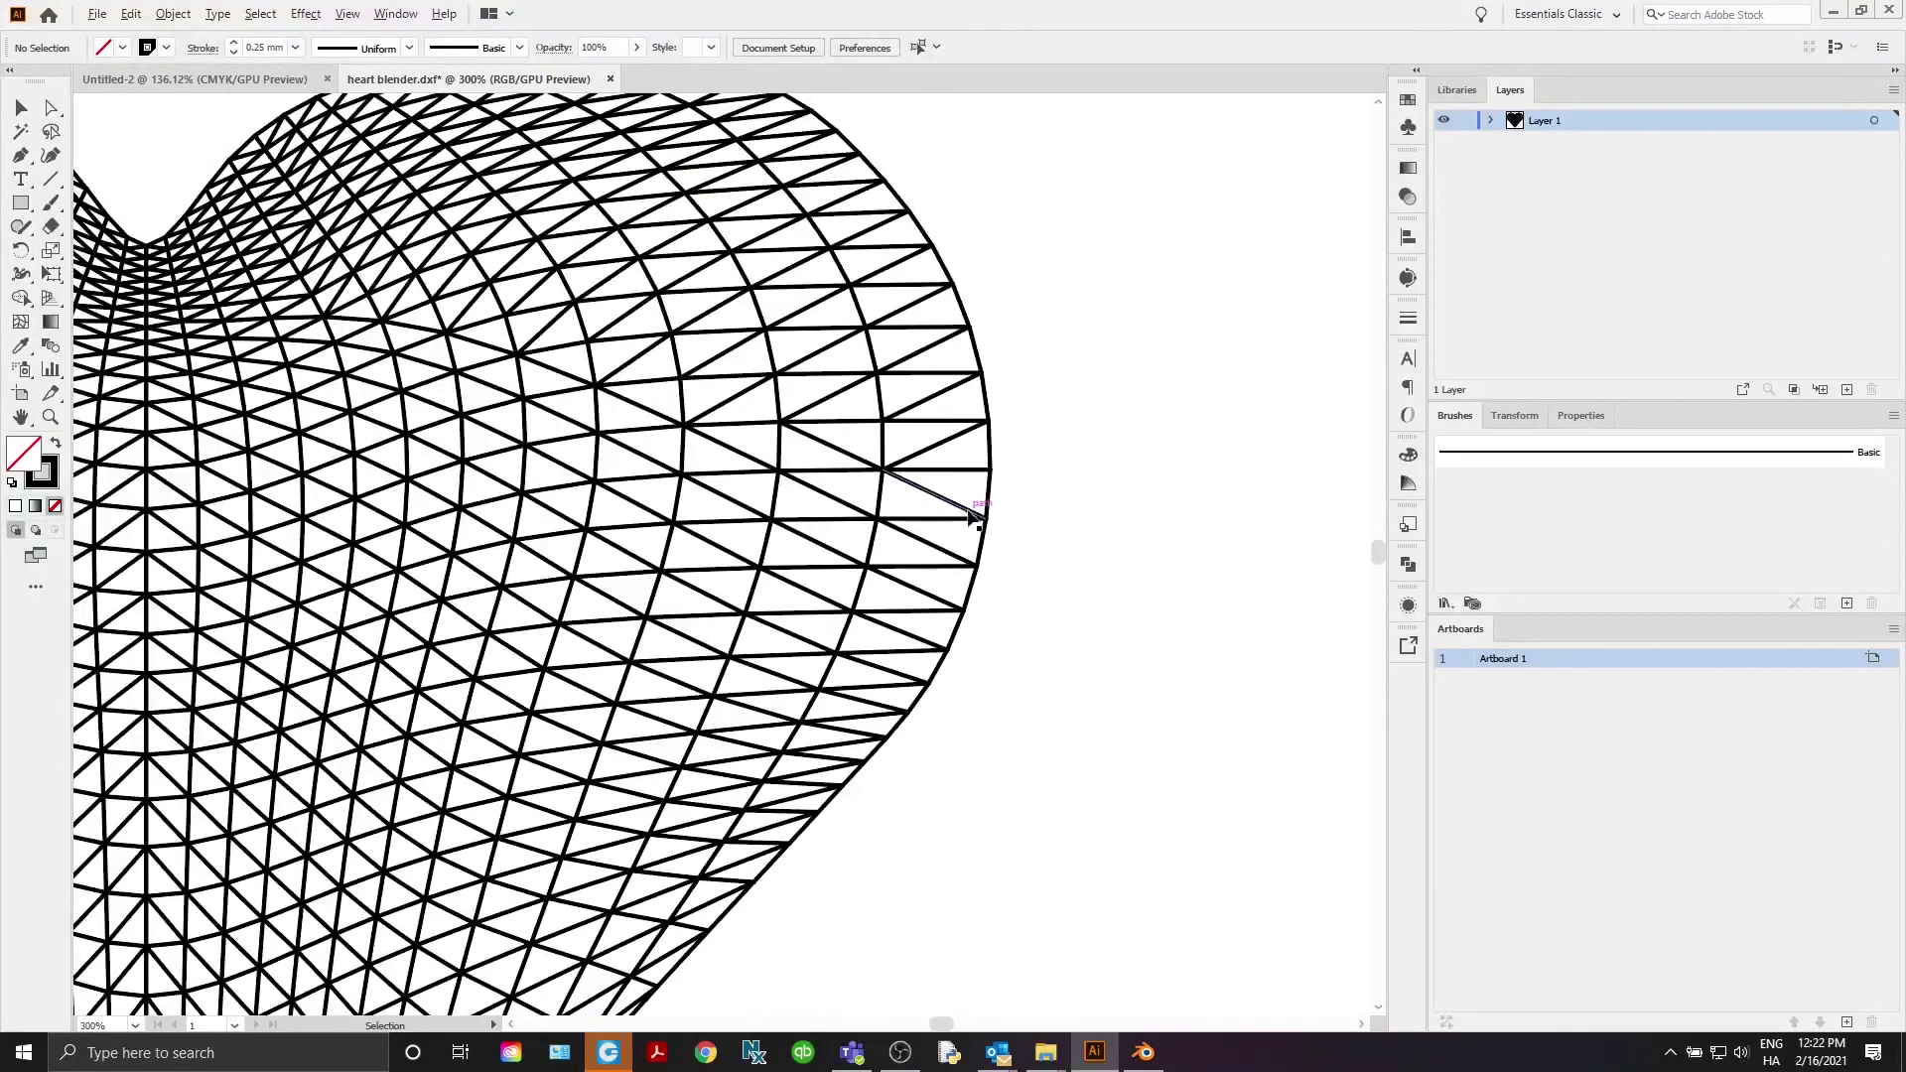
pyautogui.click(51, 180)
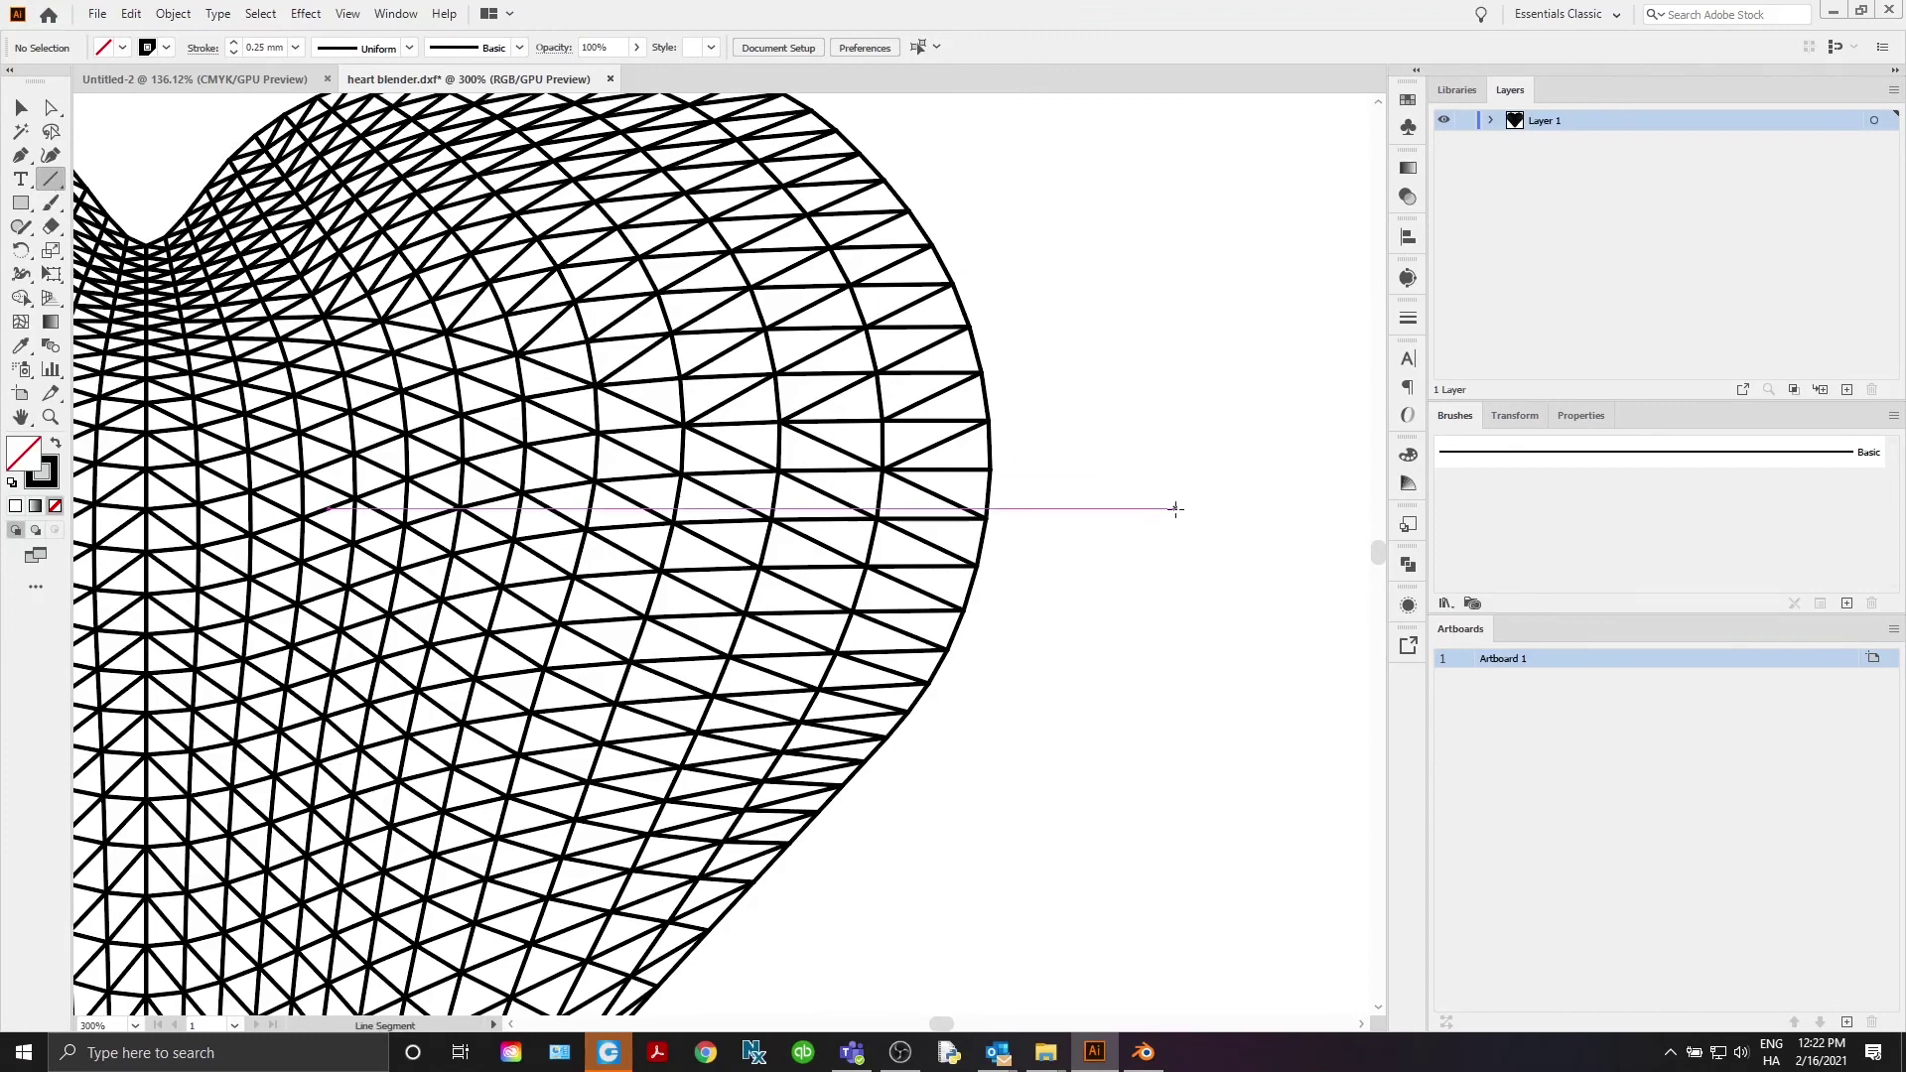
pyautogui.moveTo(881, 420); pyautogui.dragTo(778, 471)
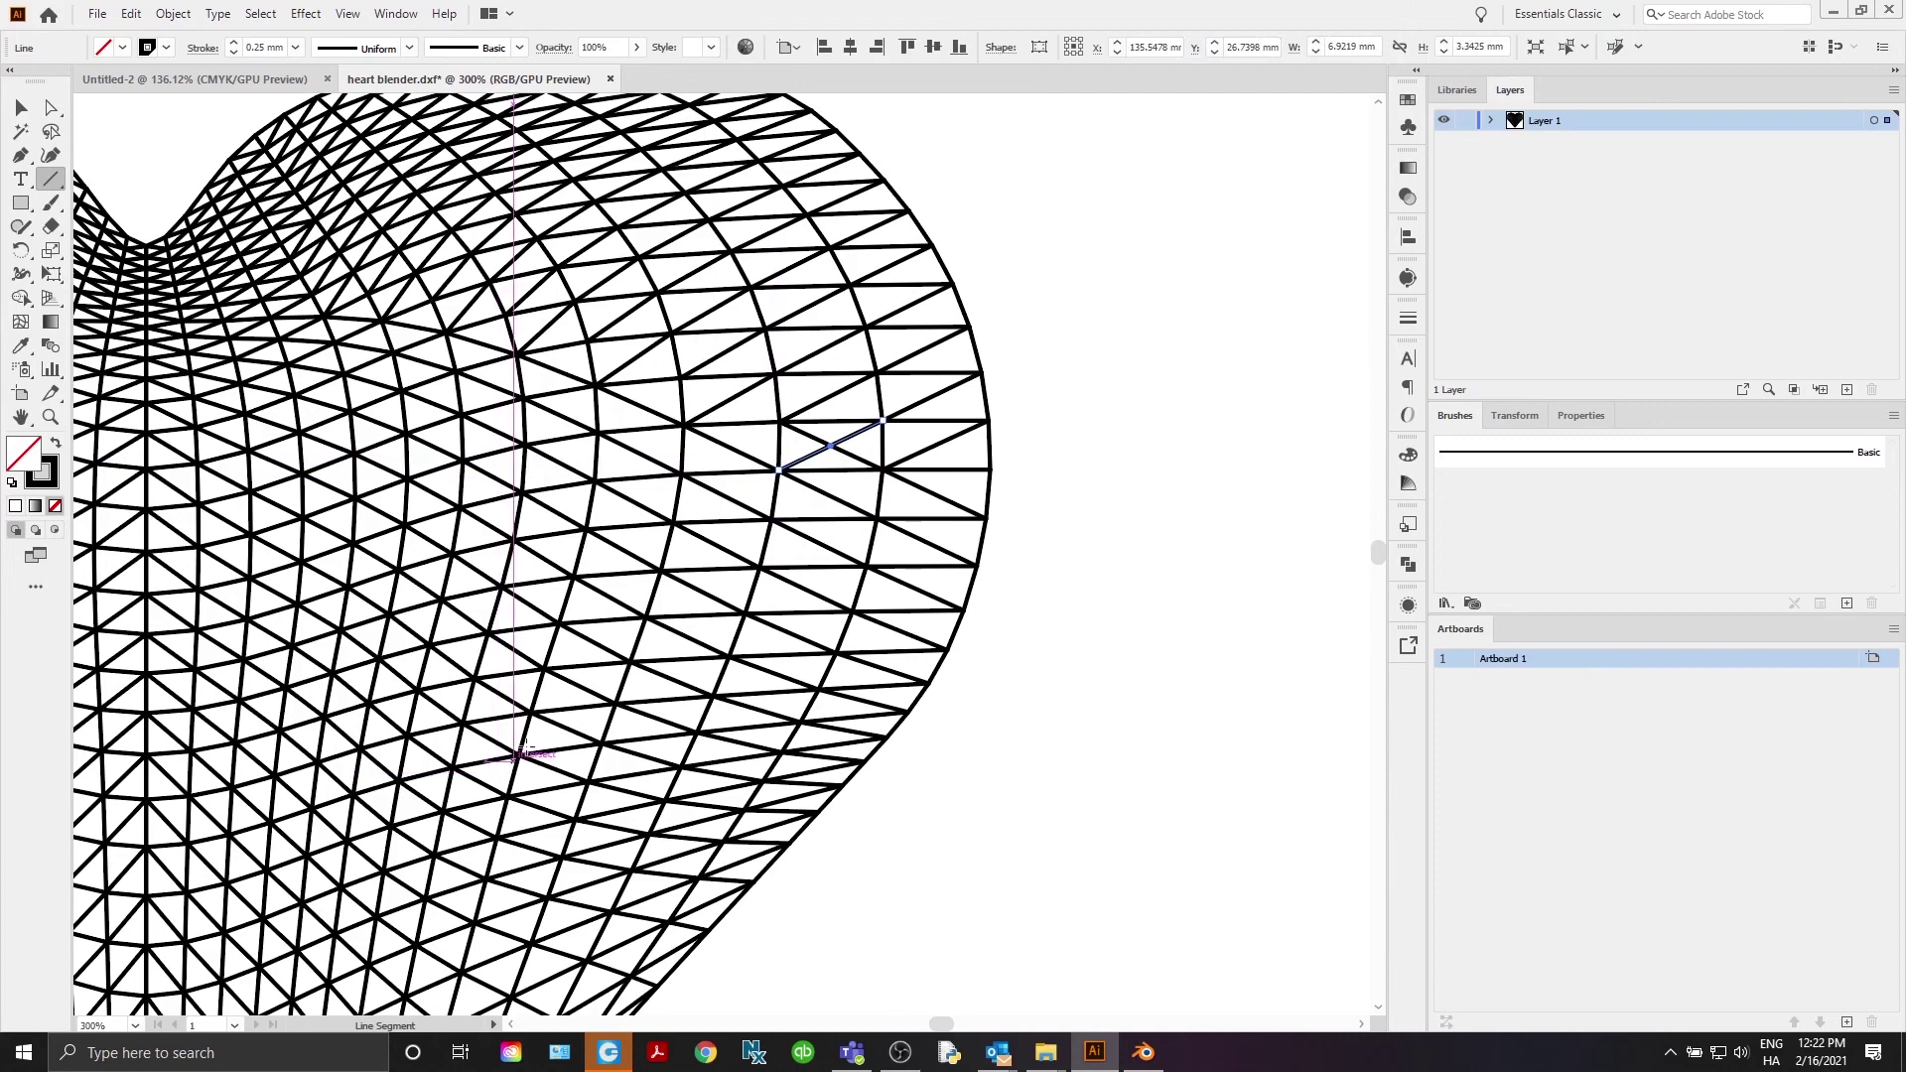
pyautogui.moveTo(673, 522)
pyautogui.mouseDown()
pyautogui.moveTo(822, 485)
pyautogui.moveTo(800, 444)
pyautogui.moveTo(802, 474)
pyautogui.moveTo(778, 471)
pyautogui.mouseUp()
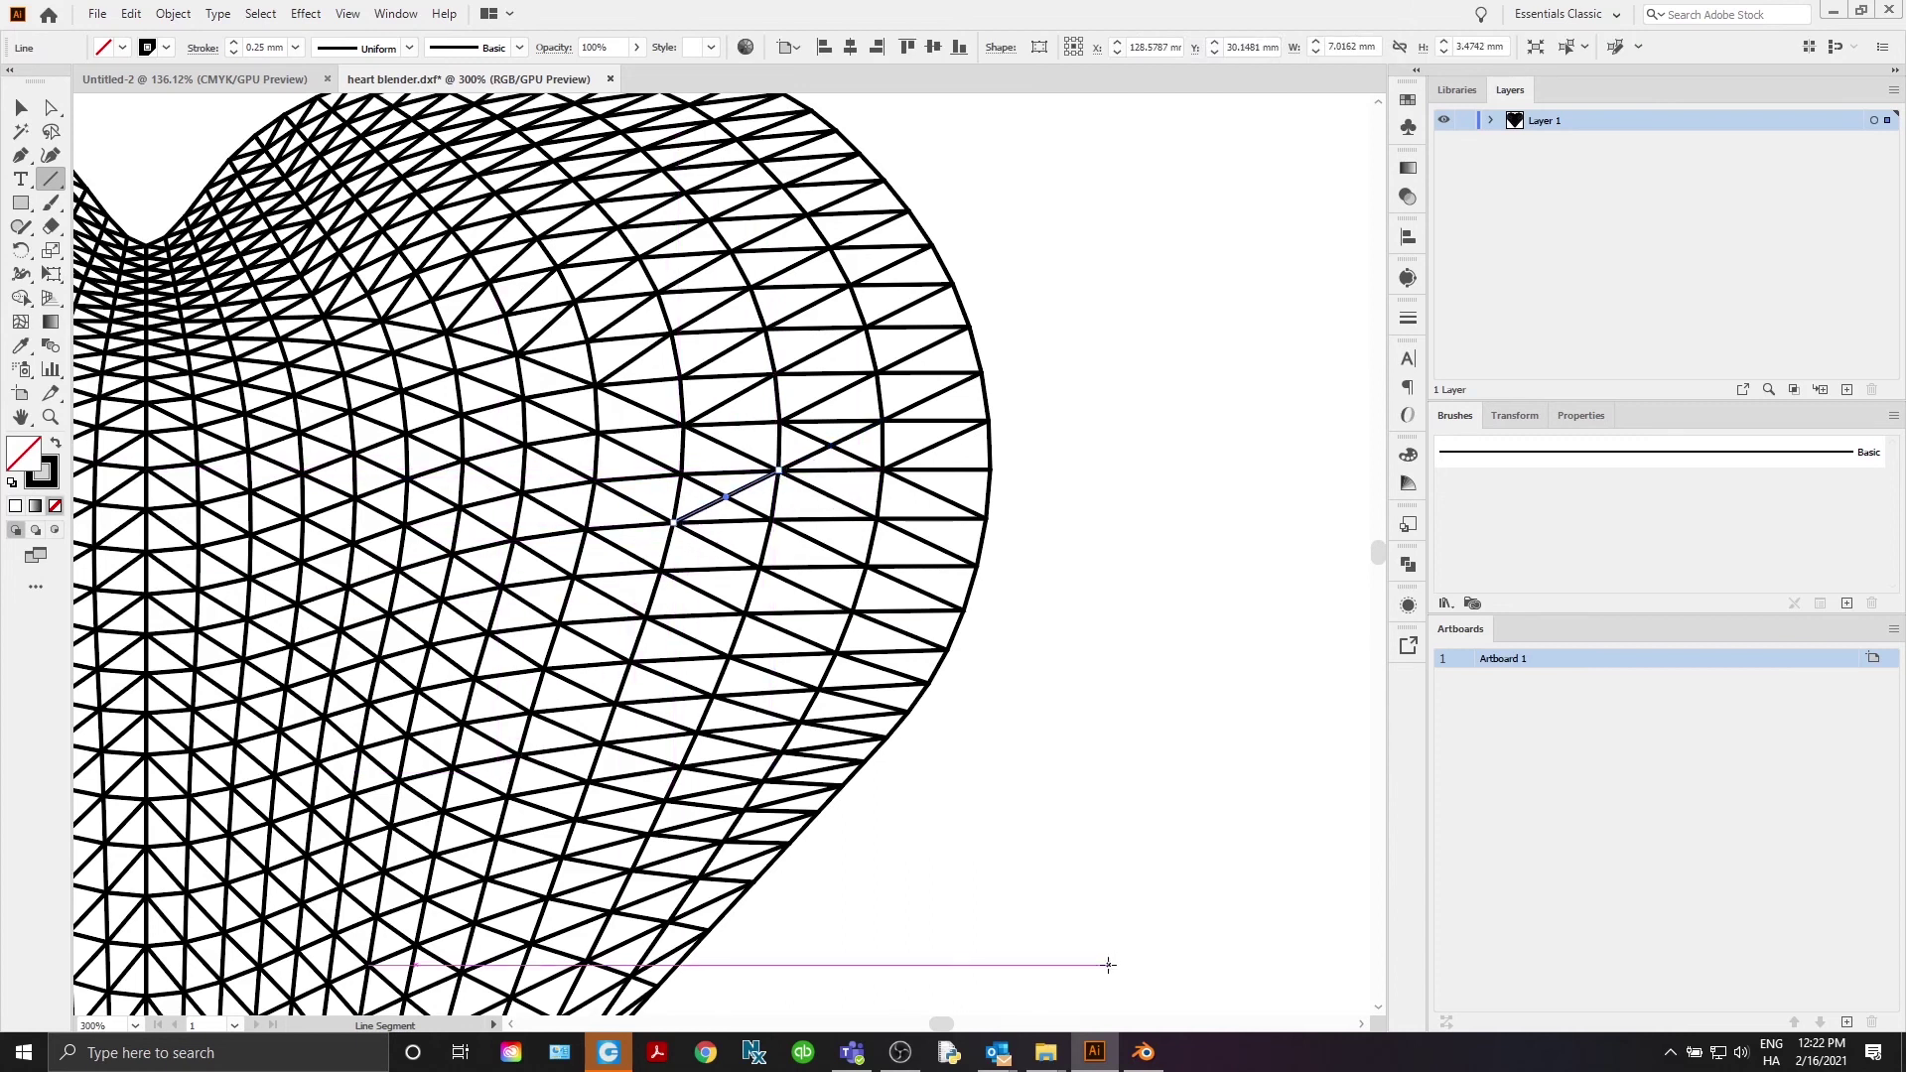
pyautogui.press('v')
pyautogui.click(1088, 824)
# Export the heart mesh as an SVG file named heart blender in the BLENDER folder, using all artboards and the preset SVG options
pyautogui.scroll(-1, 1090, 830)
pyautogui.scroll(-2, 1088, 820)
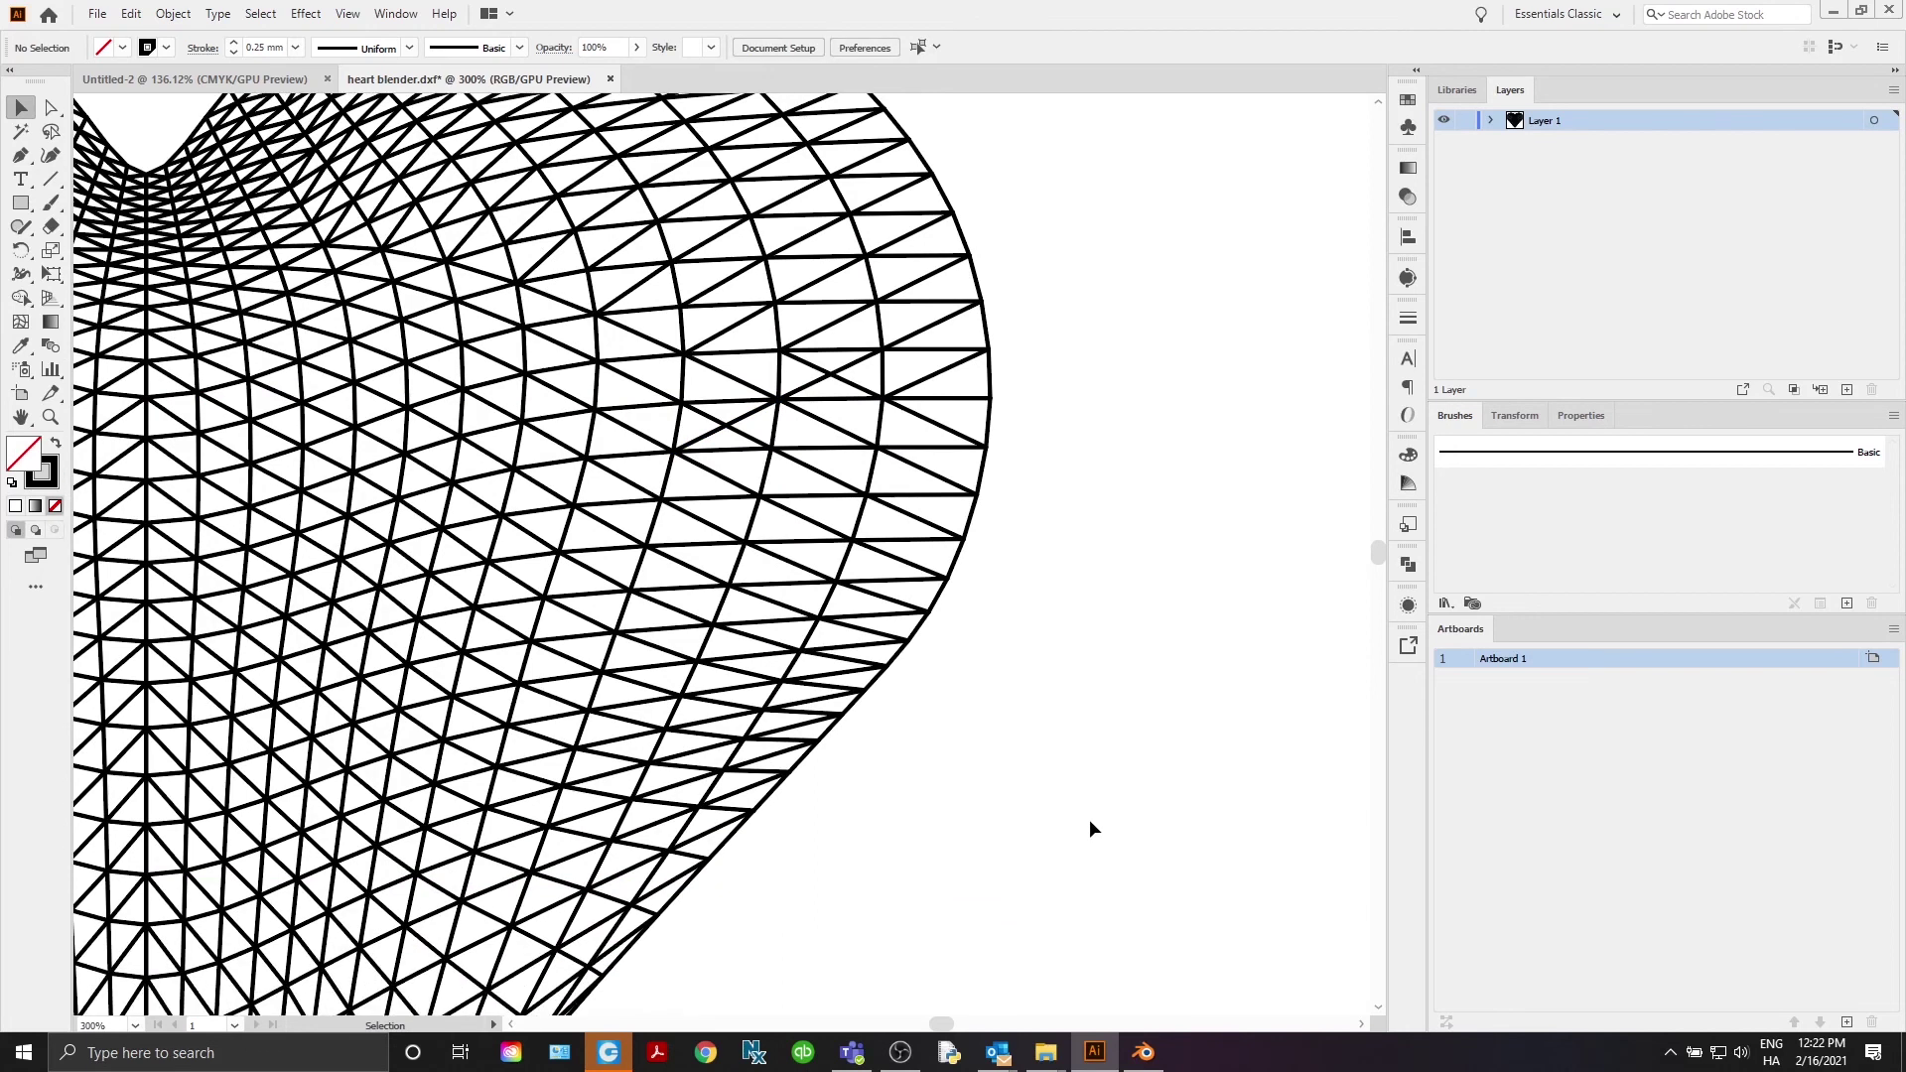
pyautogui.keyDown('alt'); pyautogui.scroll(-3, 1064, 772); pyautogui.keyUp('alt')
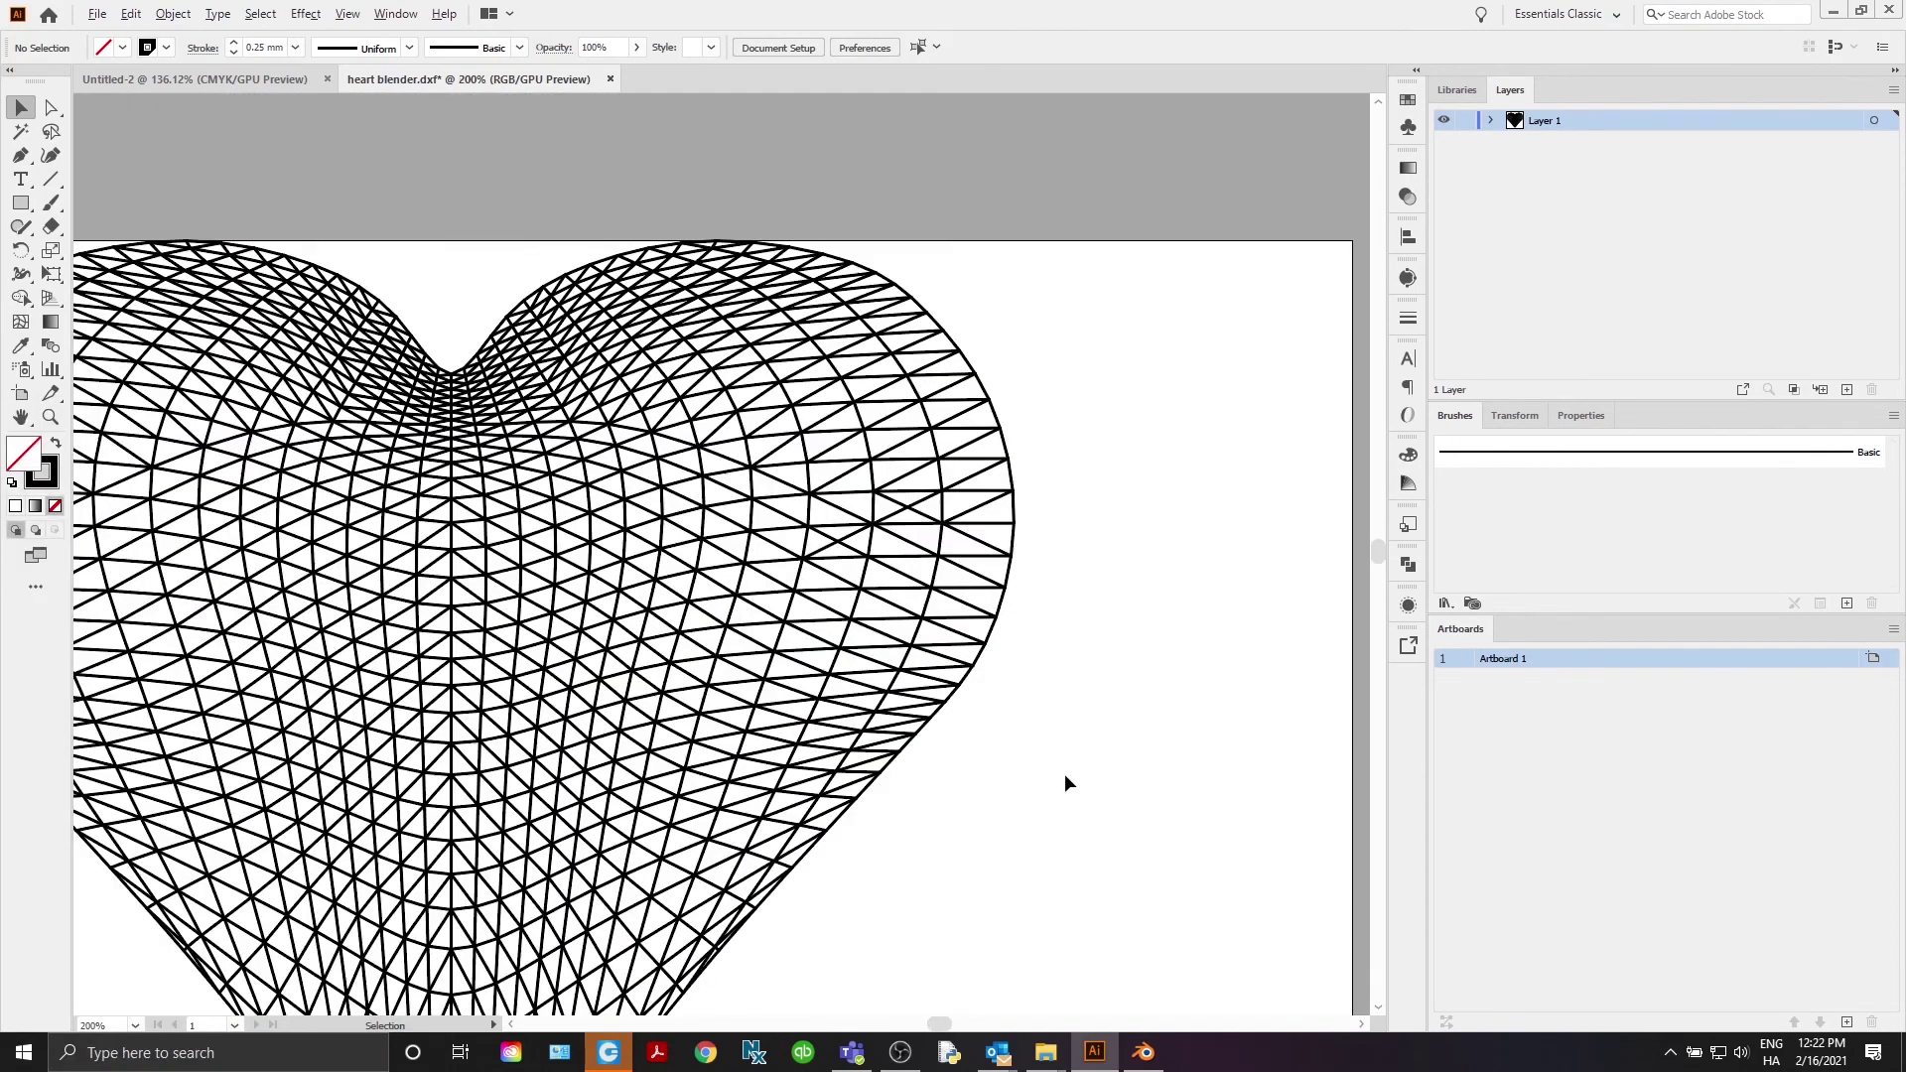
pyautogui.moveTo(1087, 785); pyautogui.dragTo(1133, 765)
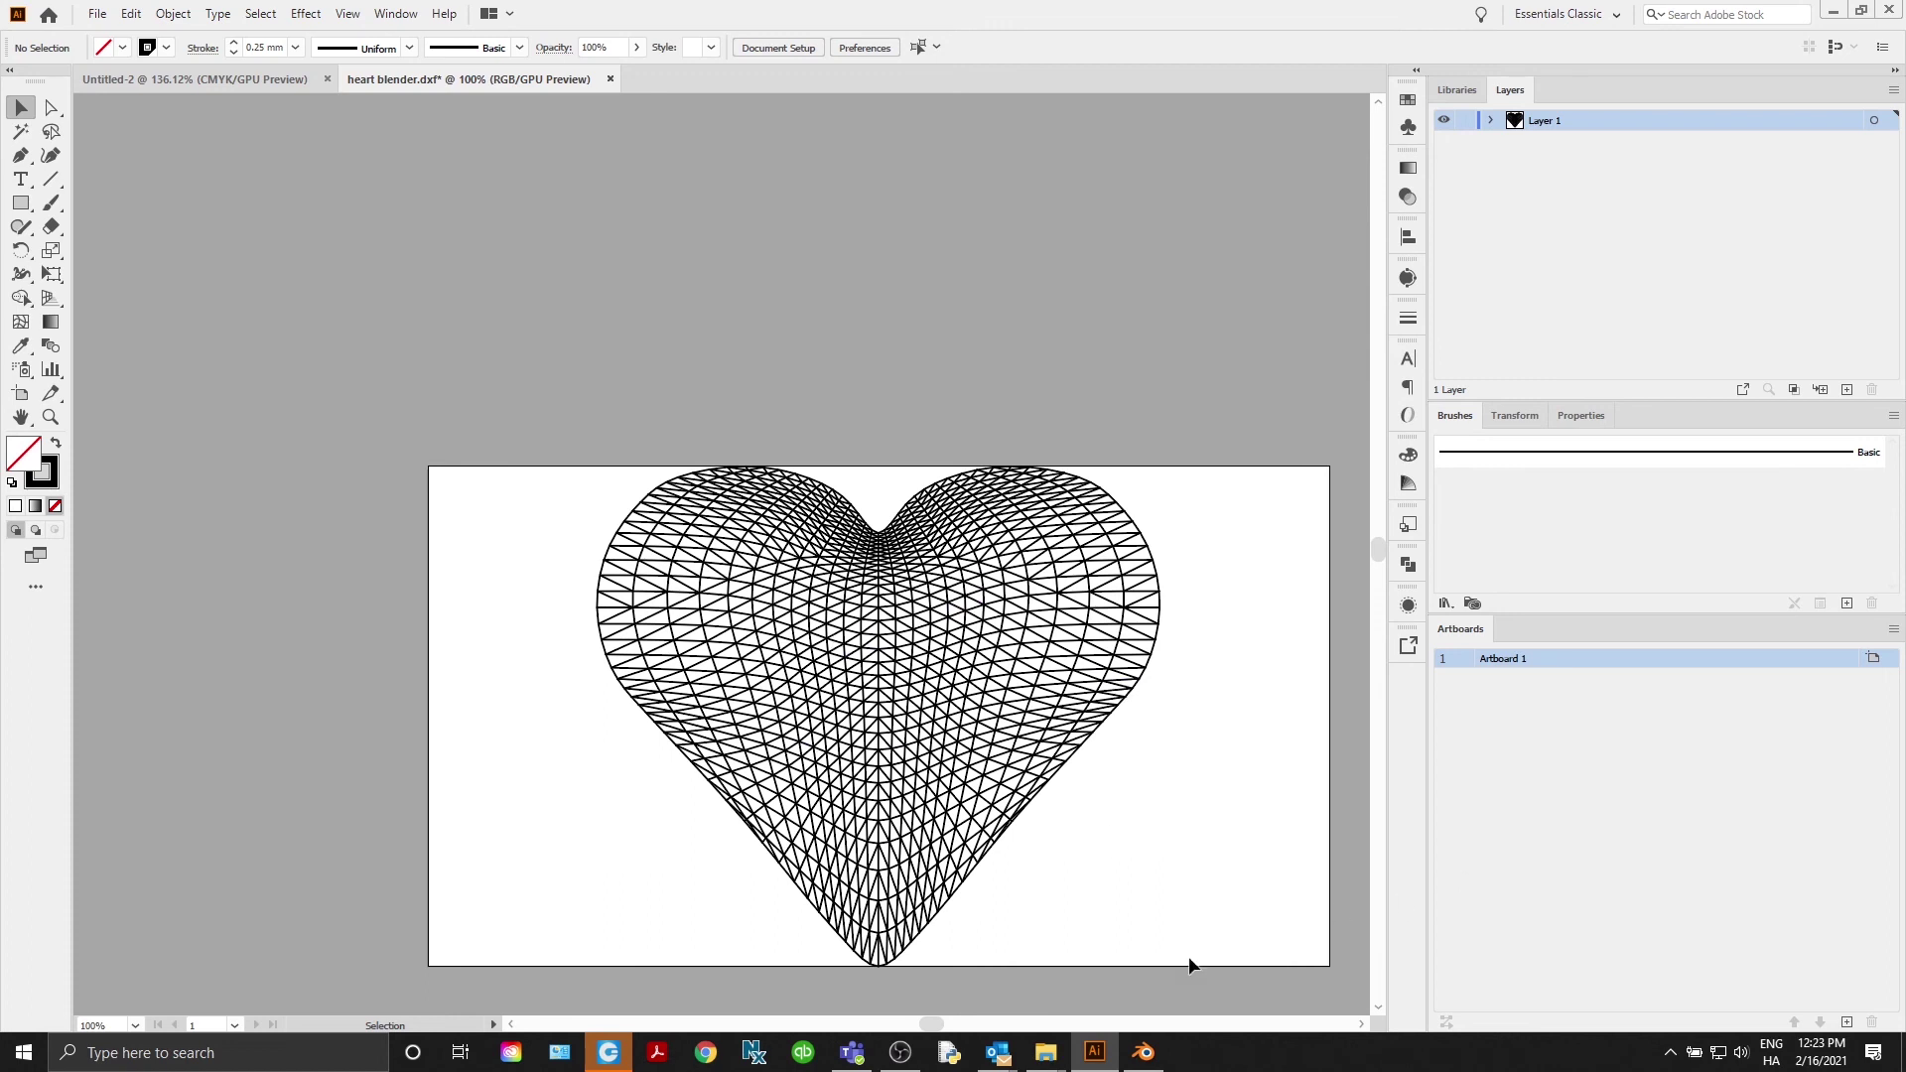
pyautogui.moveTo(1184, 956); pyautogui.dragTo(1017, 814)
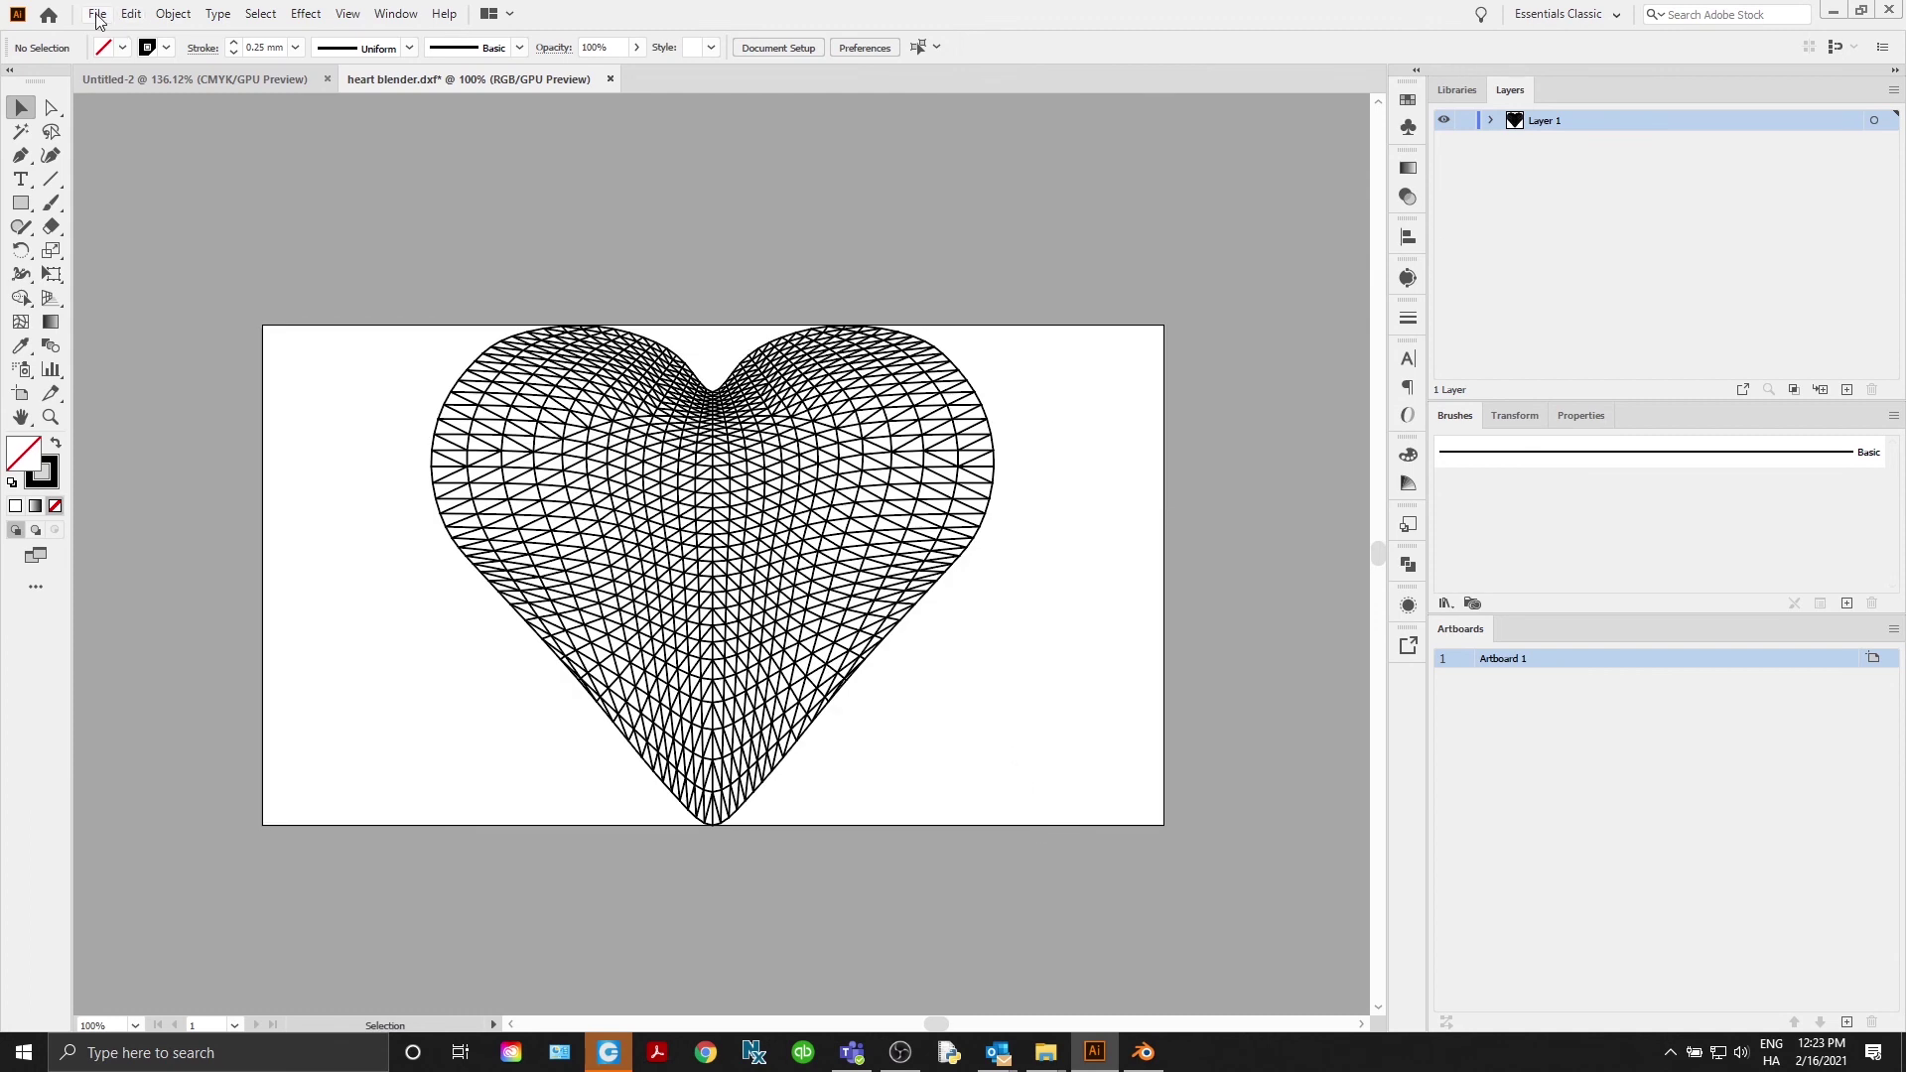
pyautogui.click(98, 14)
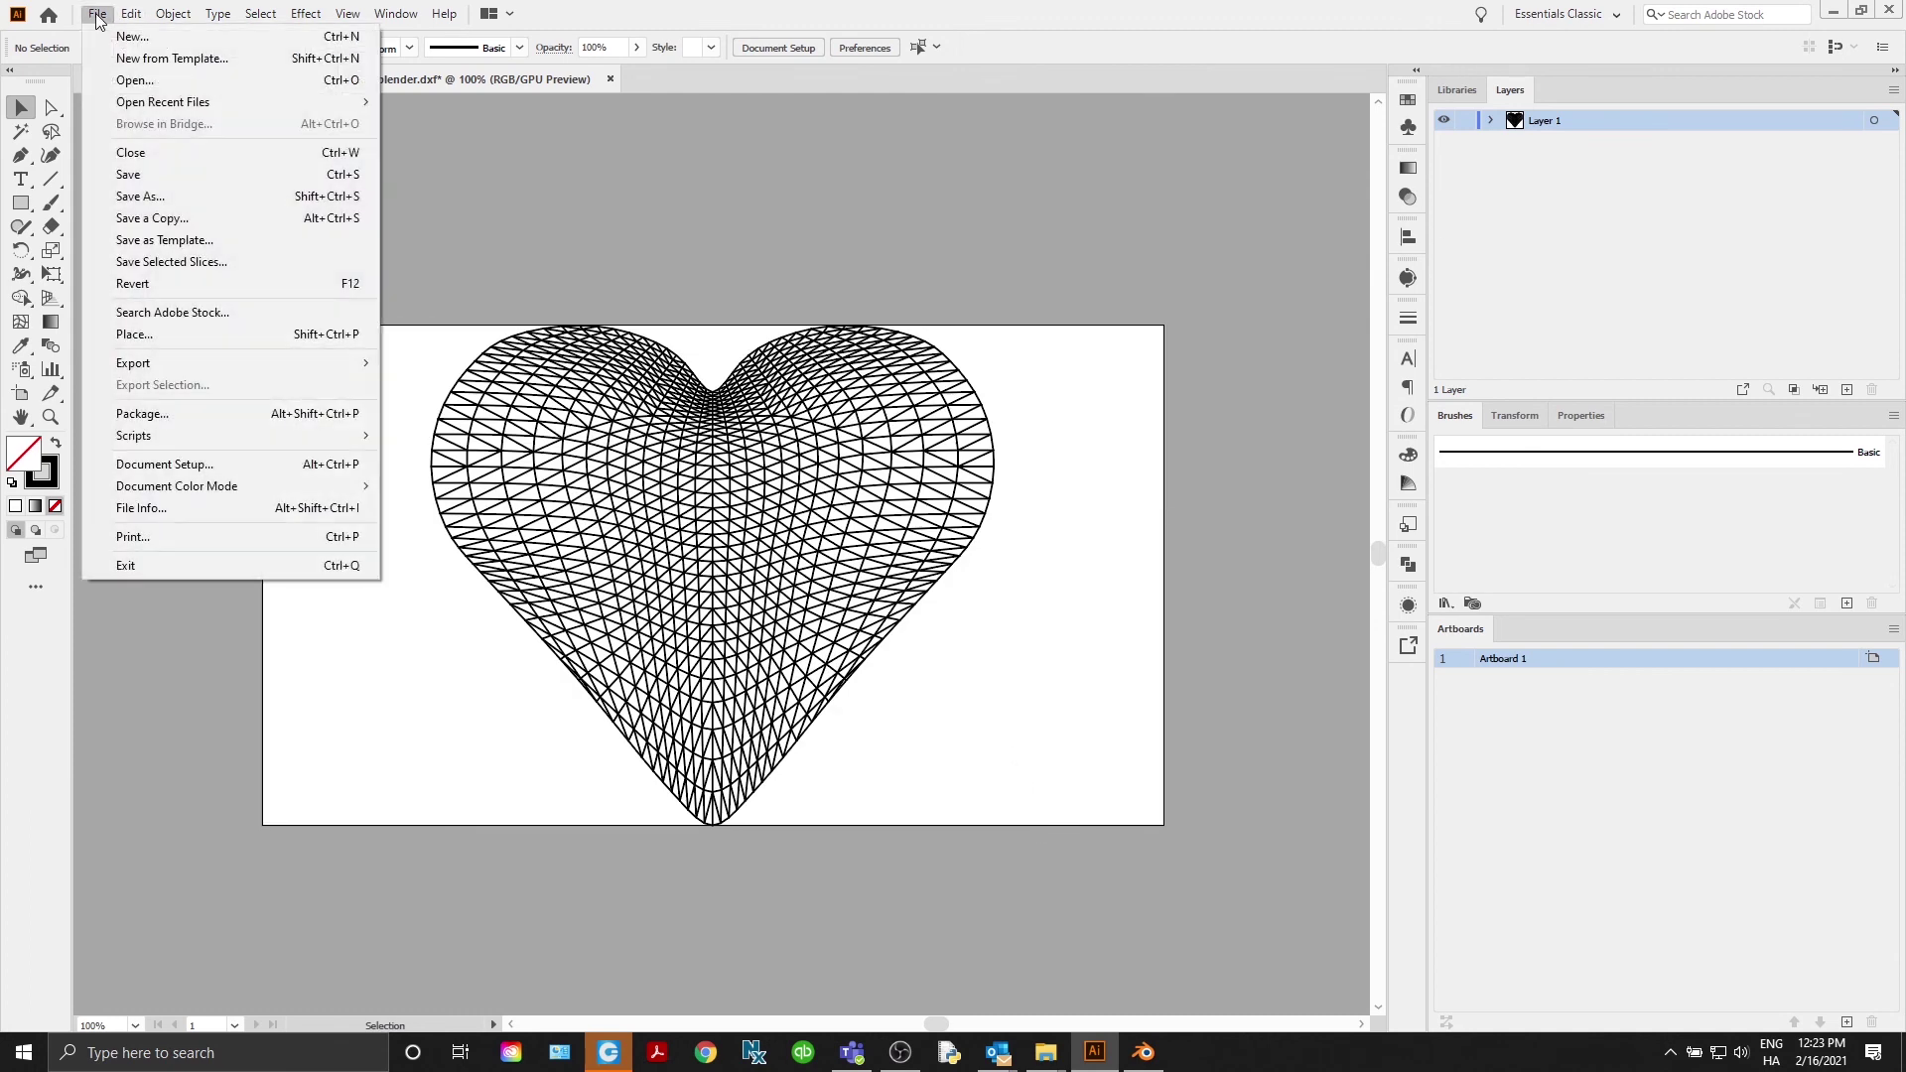
pyautogui.moveTo(212, 363)
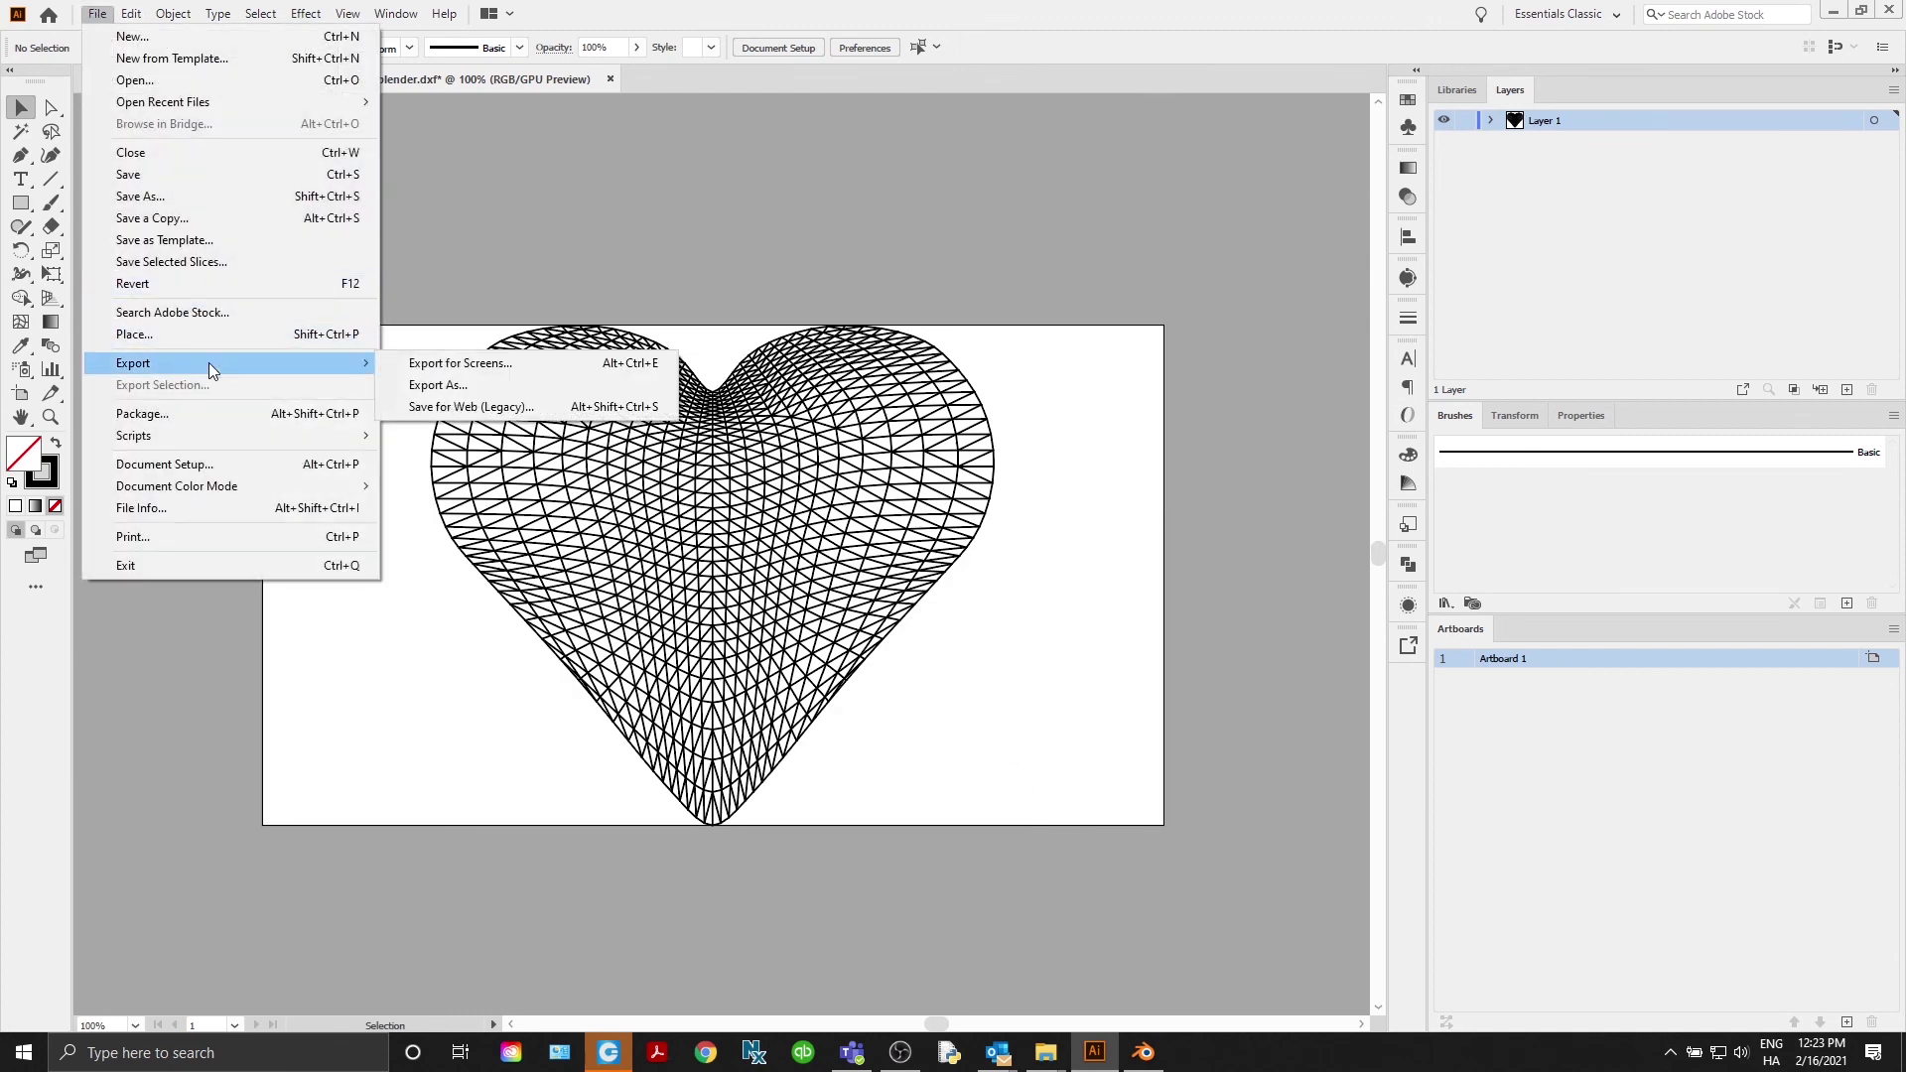
pyautogui.click(473, 384)
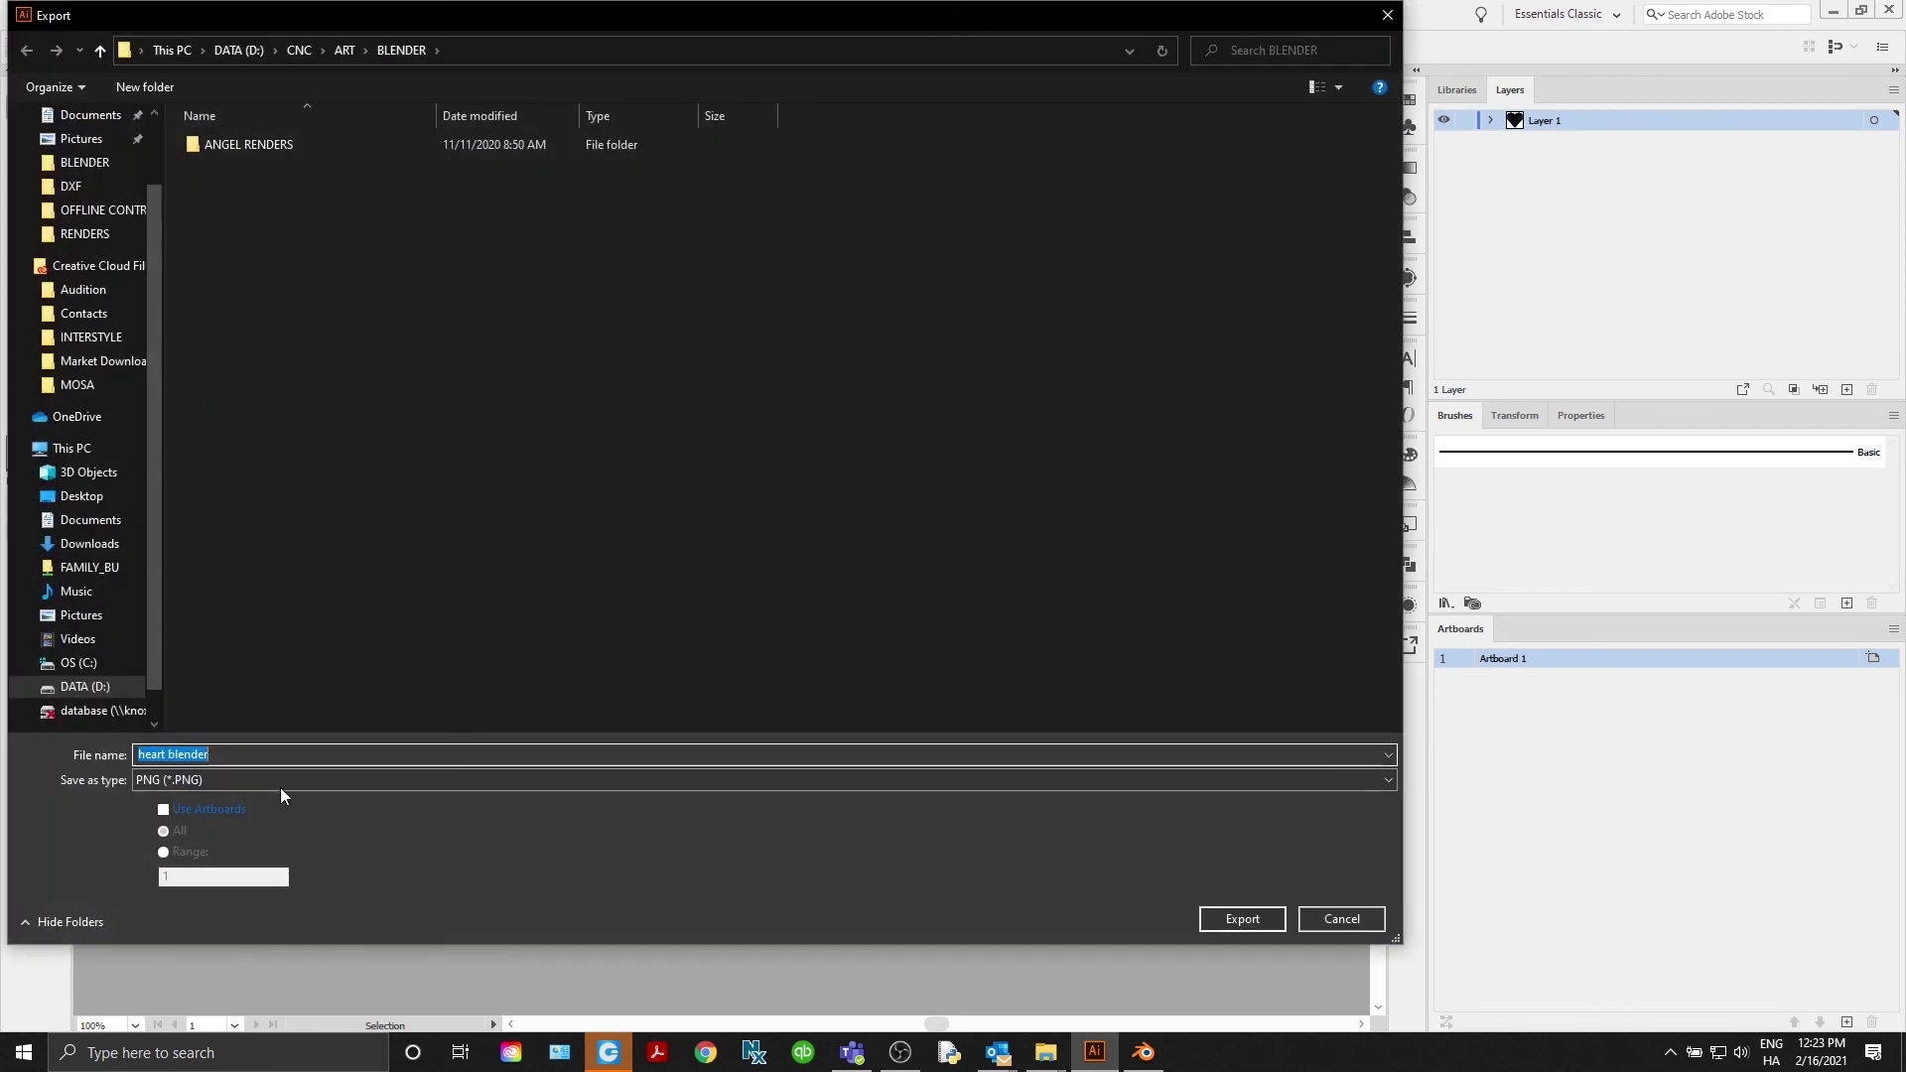
pyautogui.click(284, 784)
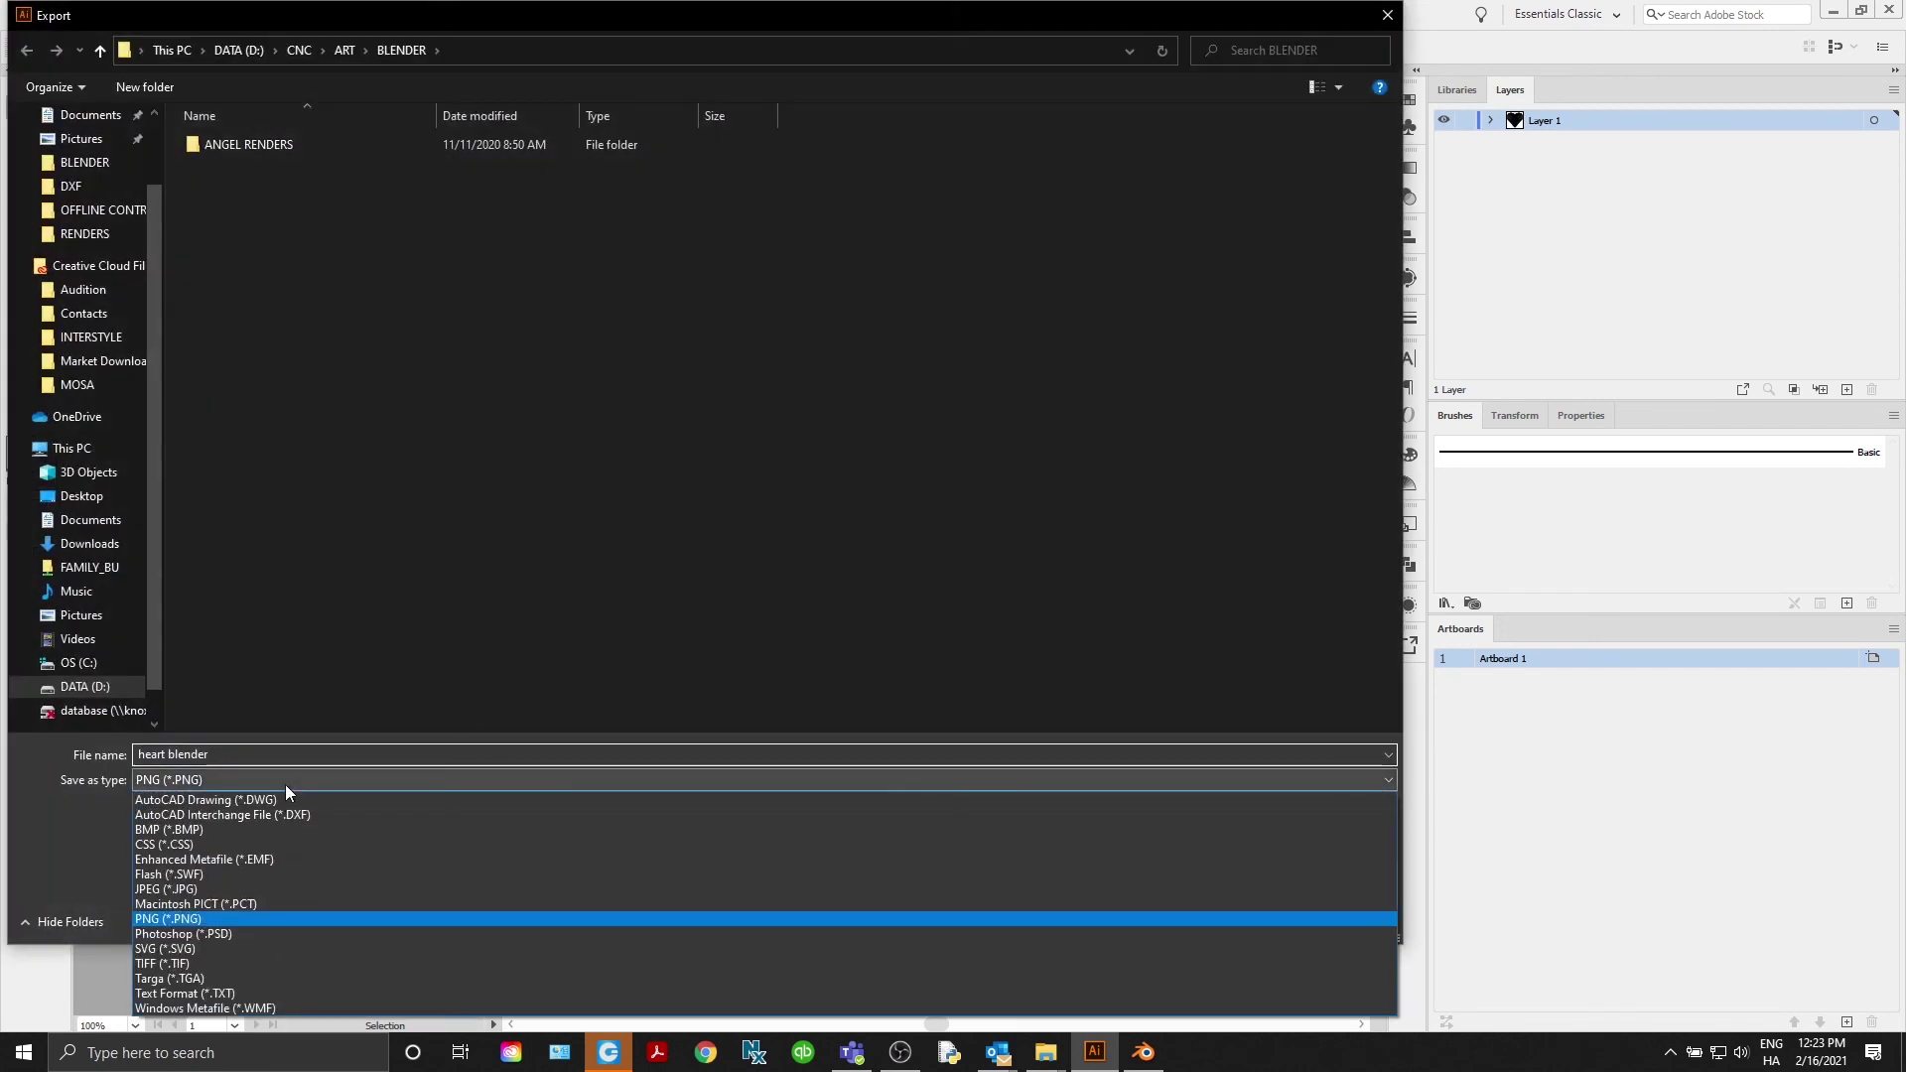
pyautogui.click(260, 937)
pyautogui.click(213, 809)
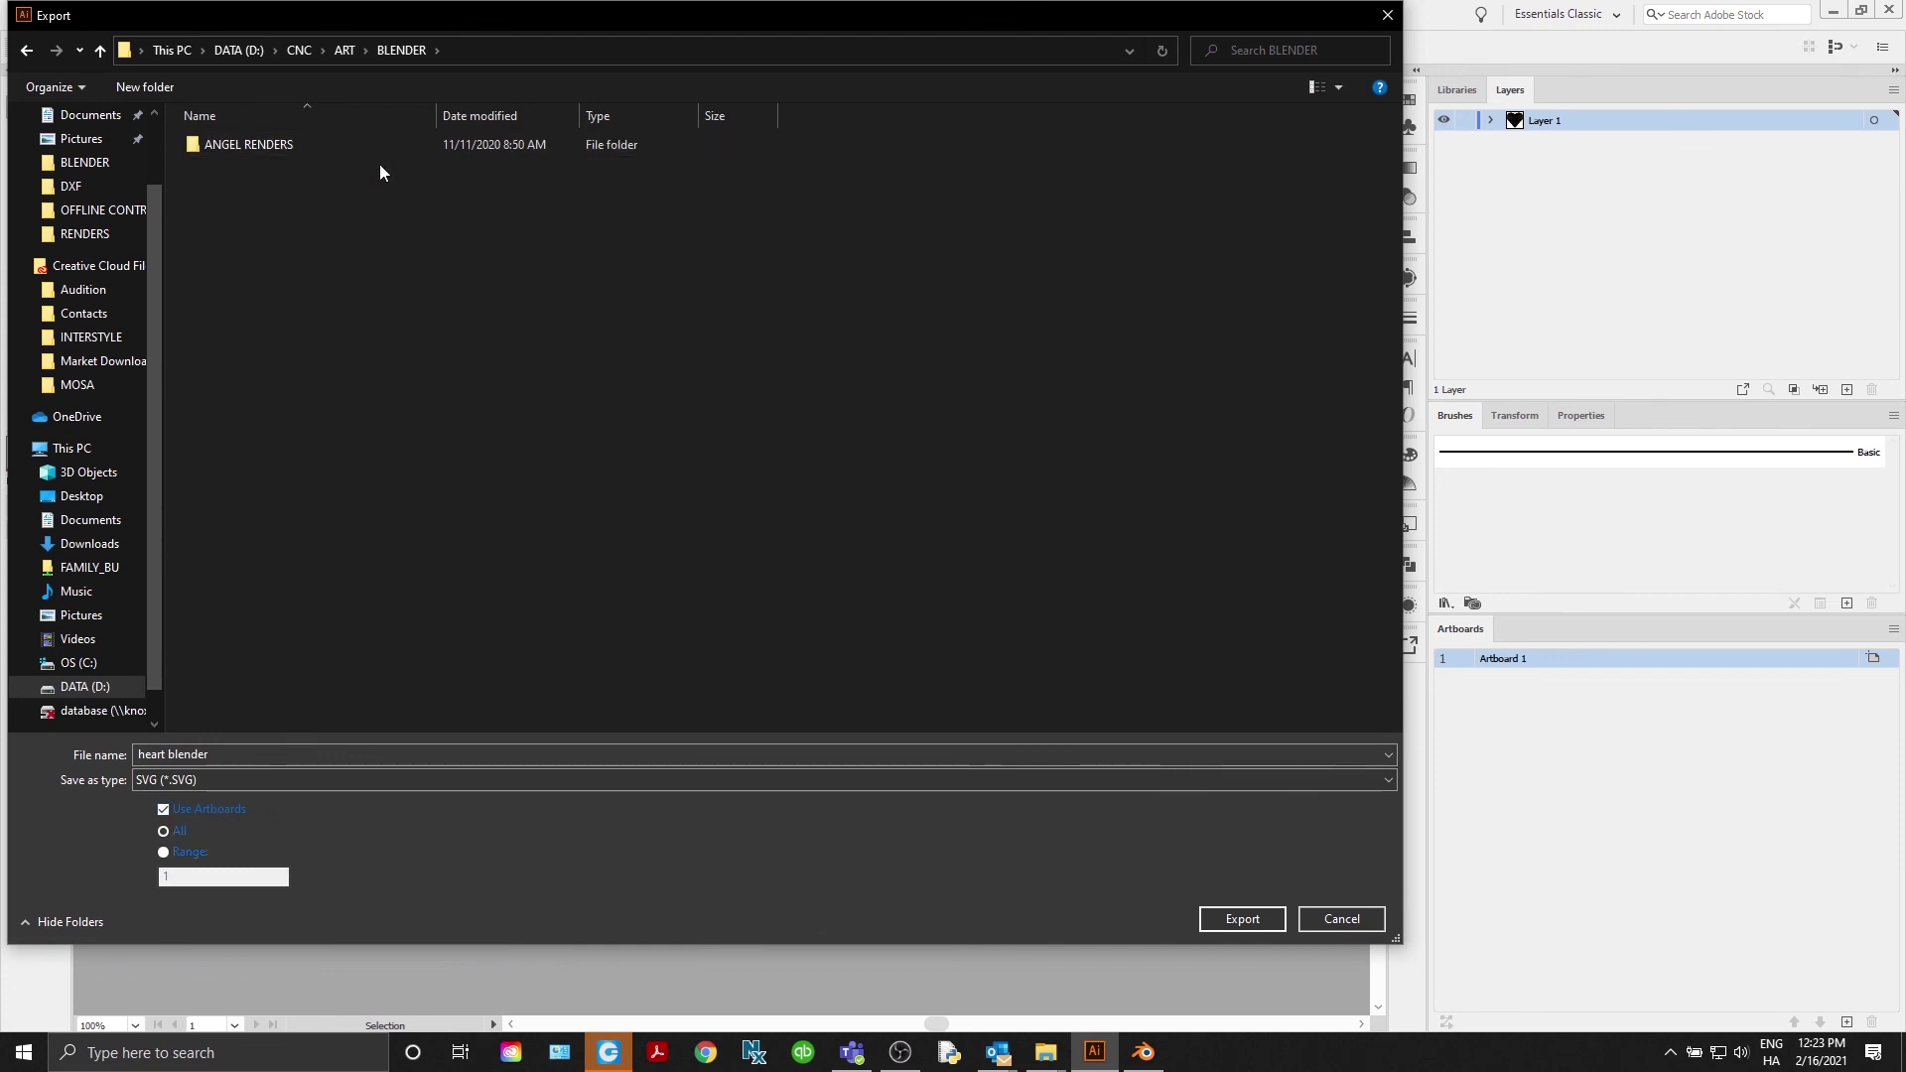
pyautogui.click(1241, 918)
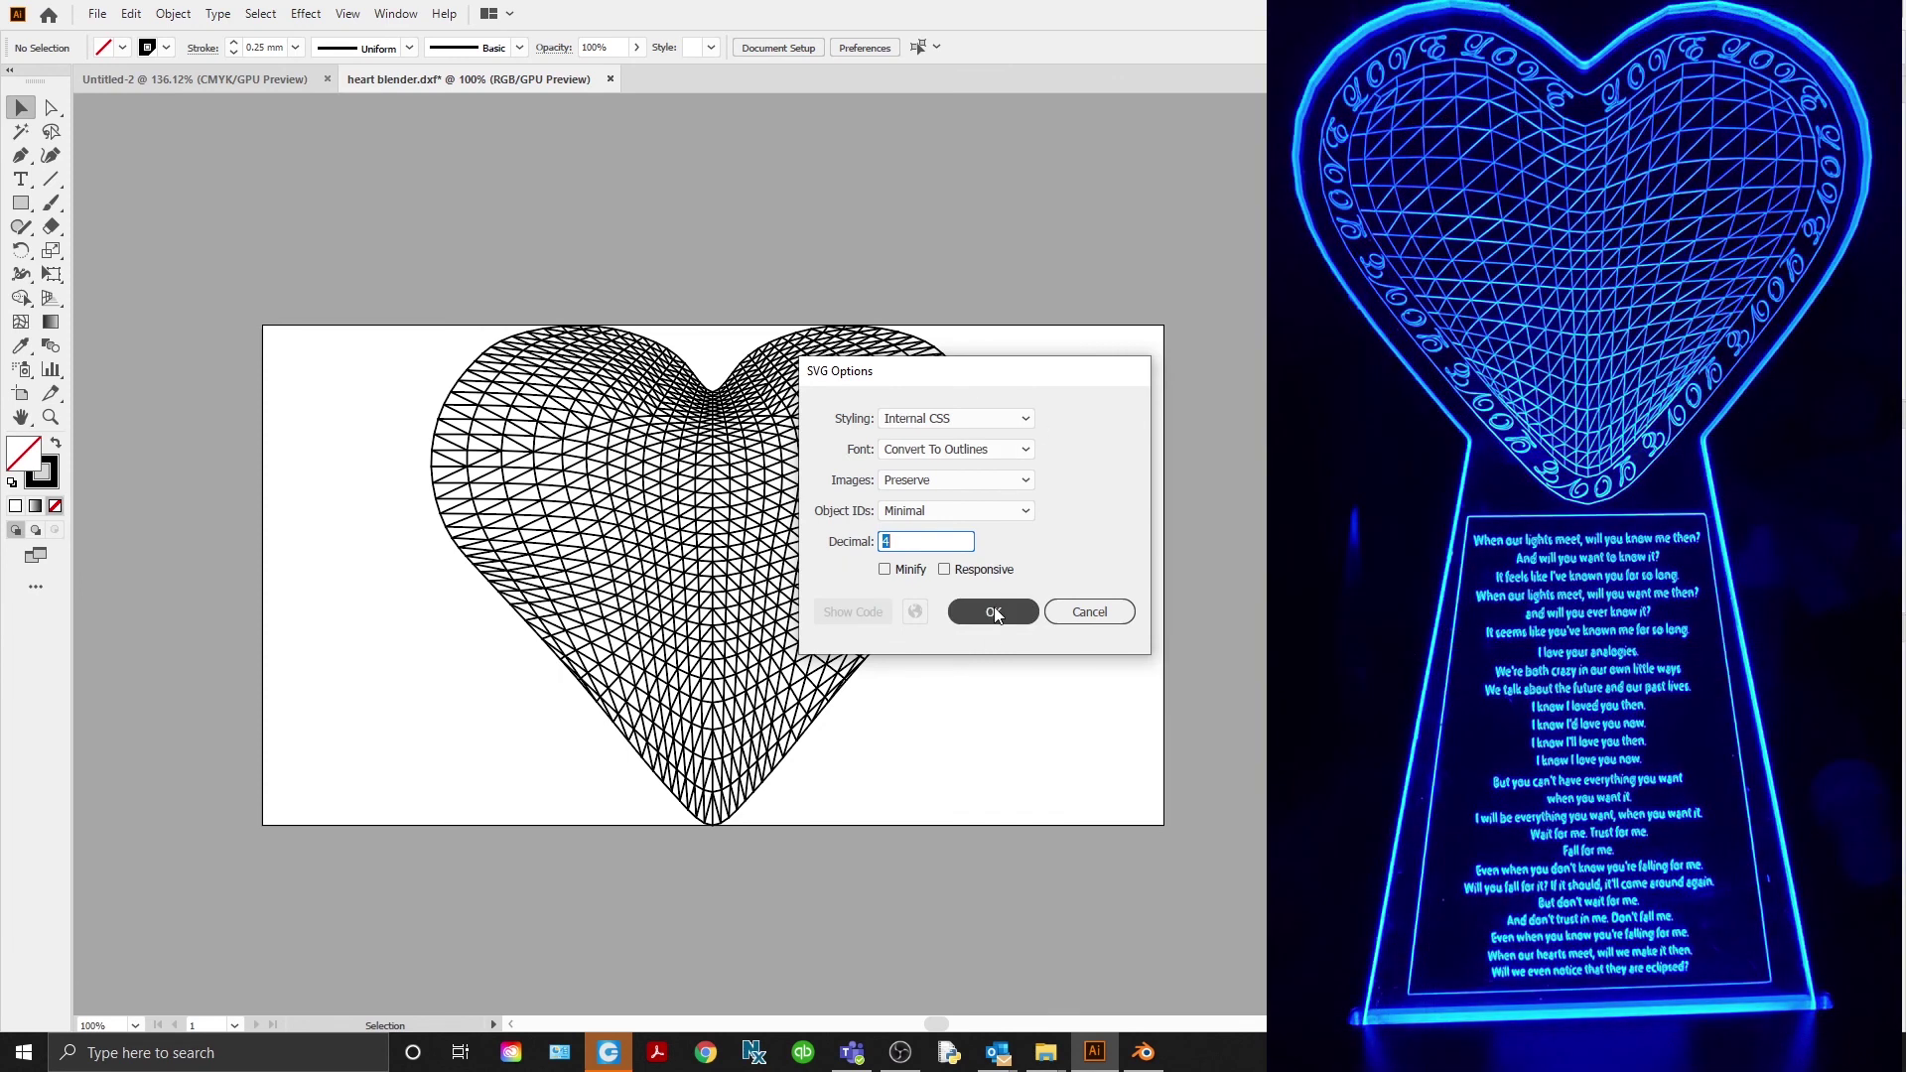
pyautogui.click(991, 611)
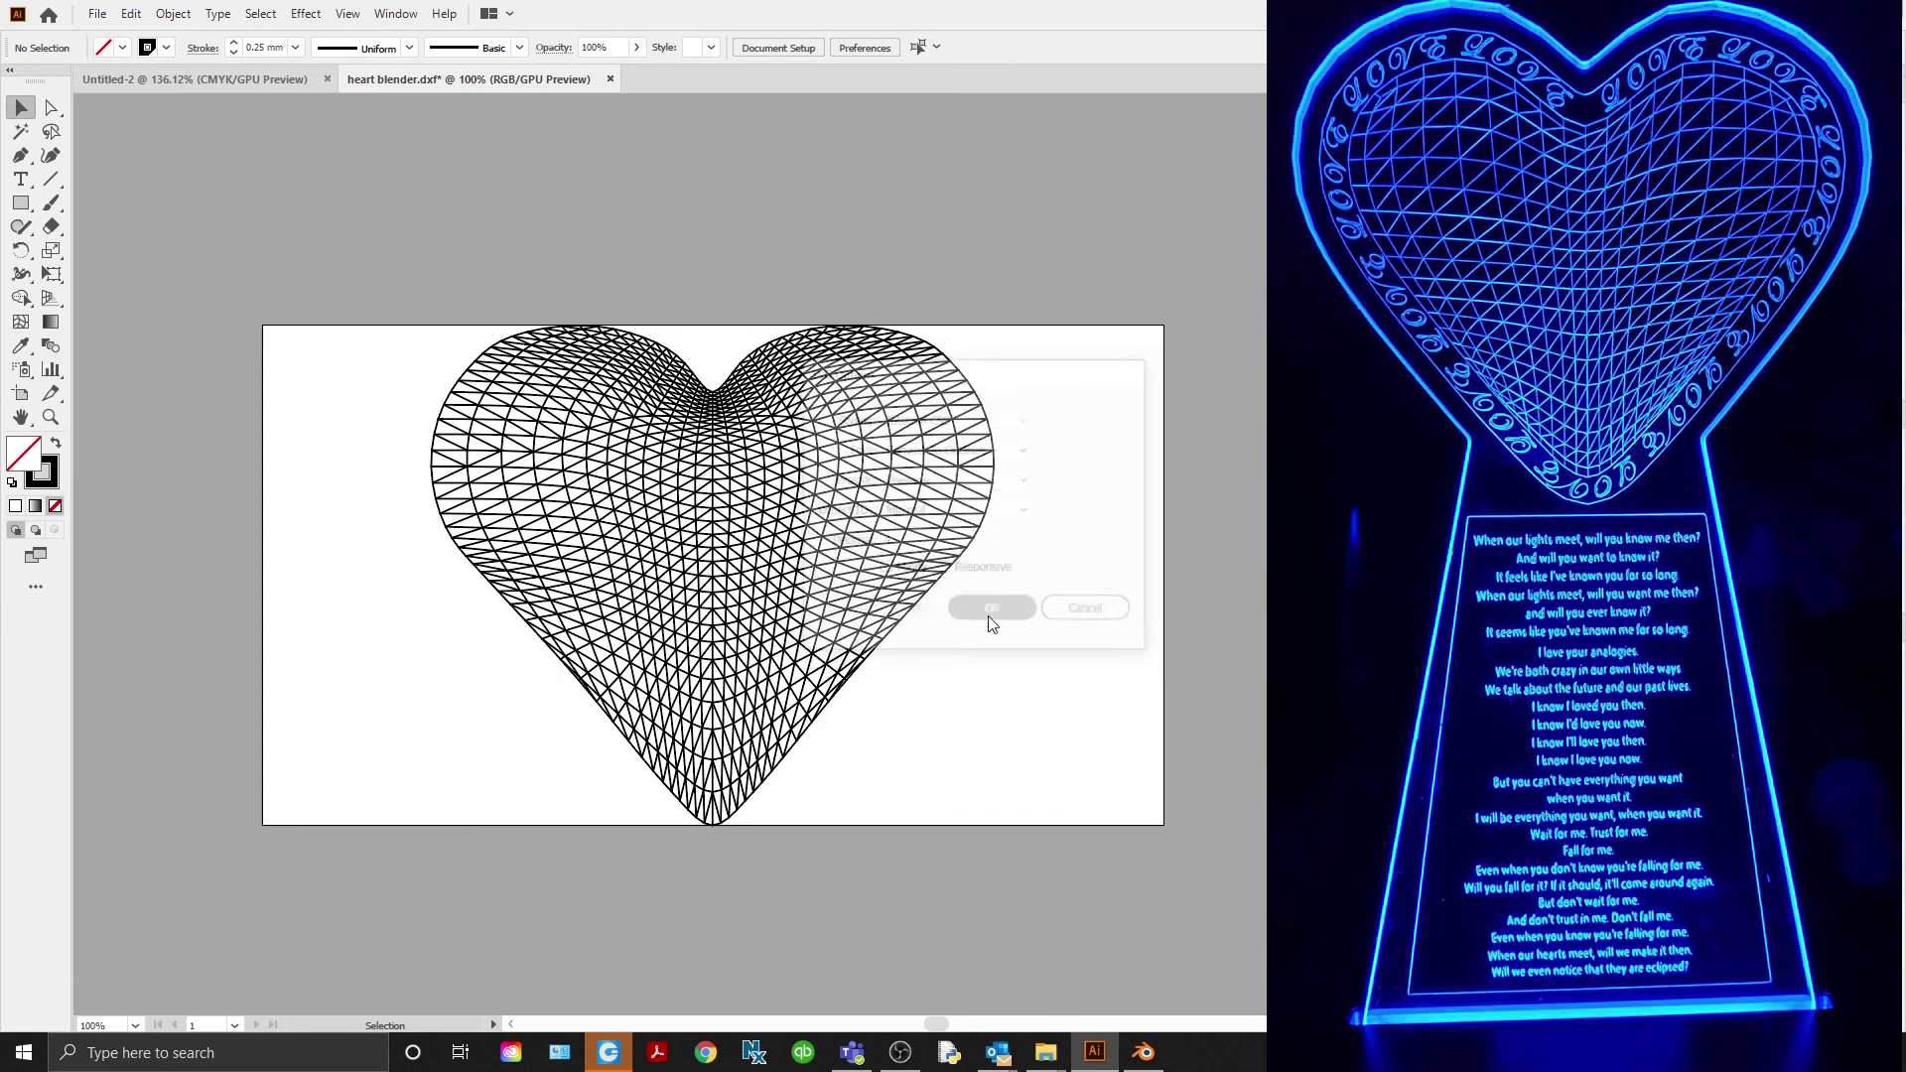